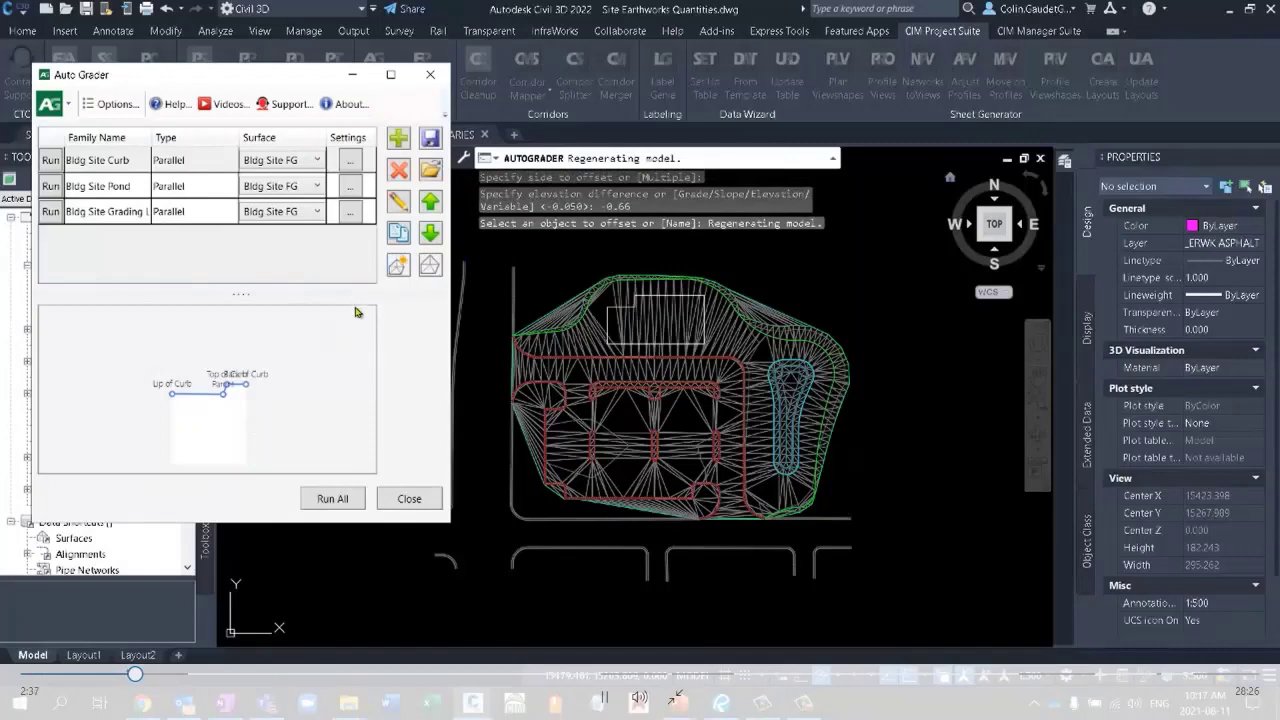
Add the curb feature line around the site's southwest corner to the Bldg Site FG surface as a standard breakline described "SW SOD AREA".
{"action": "left_click", "coordinate": [409, 500]}
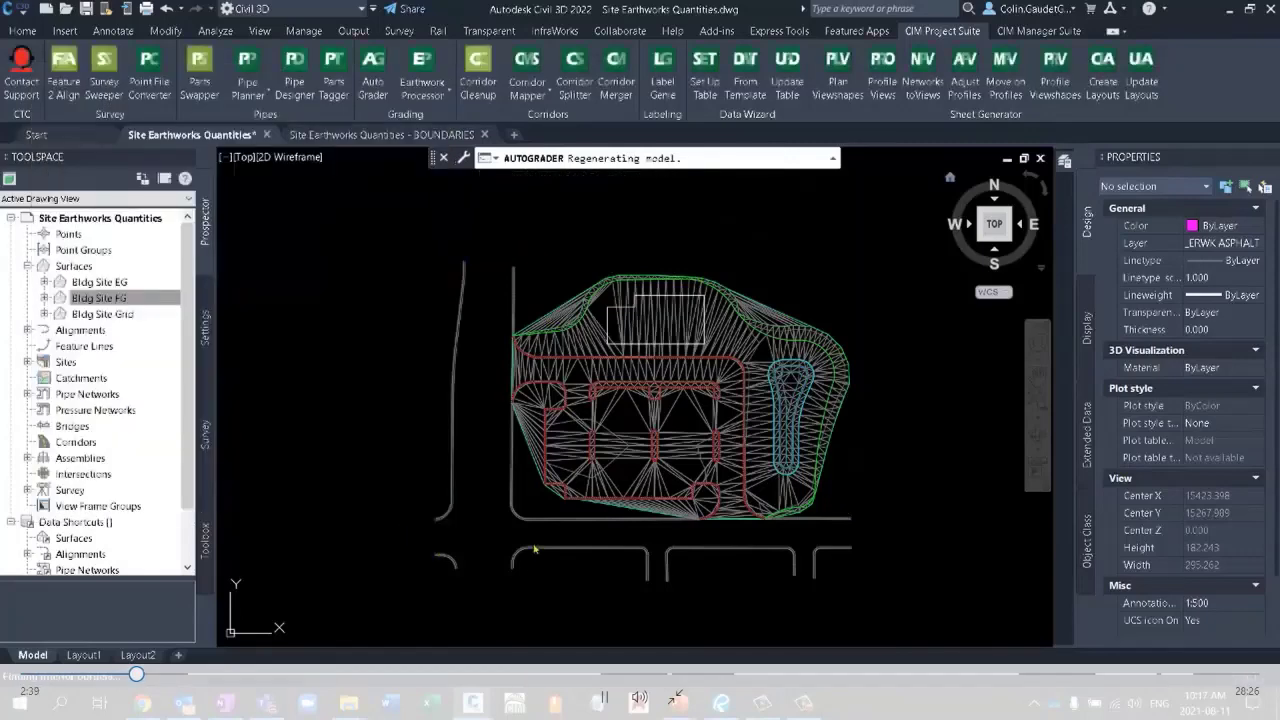
{"action": "scroll", "coordinate": [530, 520], "scroll_direction": "up", "scroll_amount": 2}
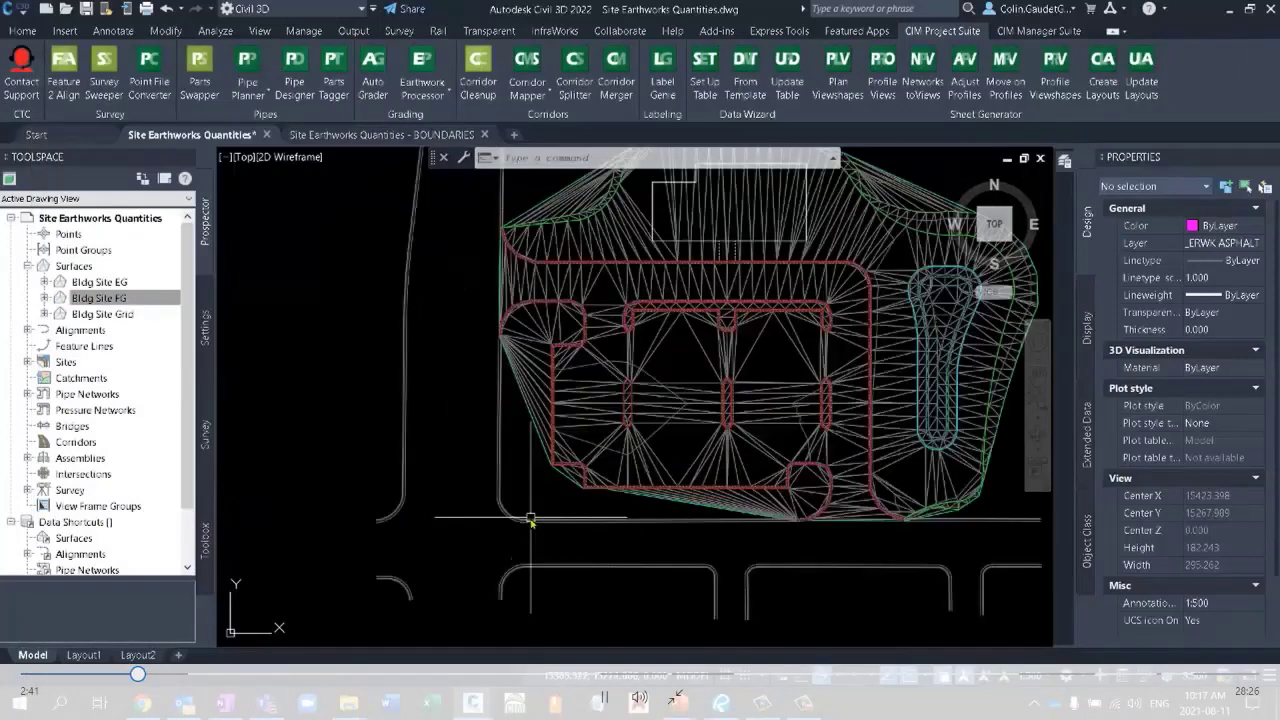
{"action": "scroll", "coordinate": [531, 521], "scroll_direction": "up", "scroll_amount": 3}
{"action": "left_click", "coordinate": [453, 528]}
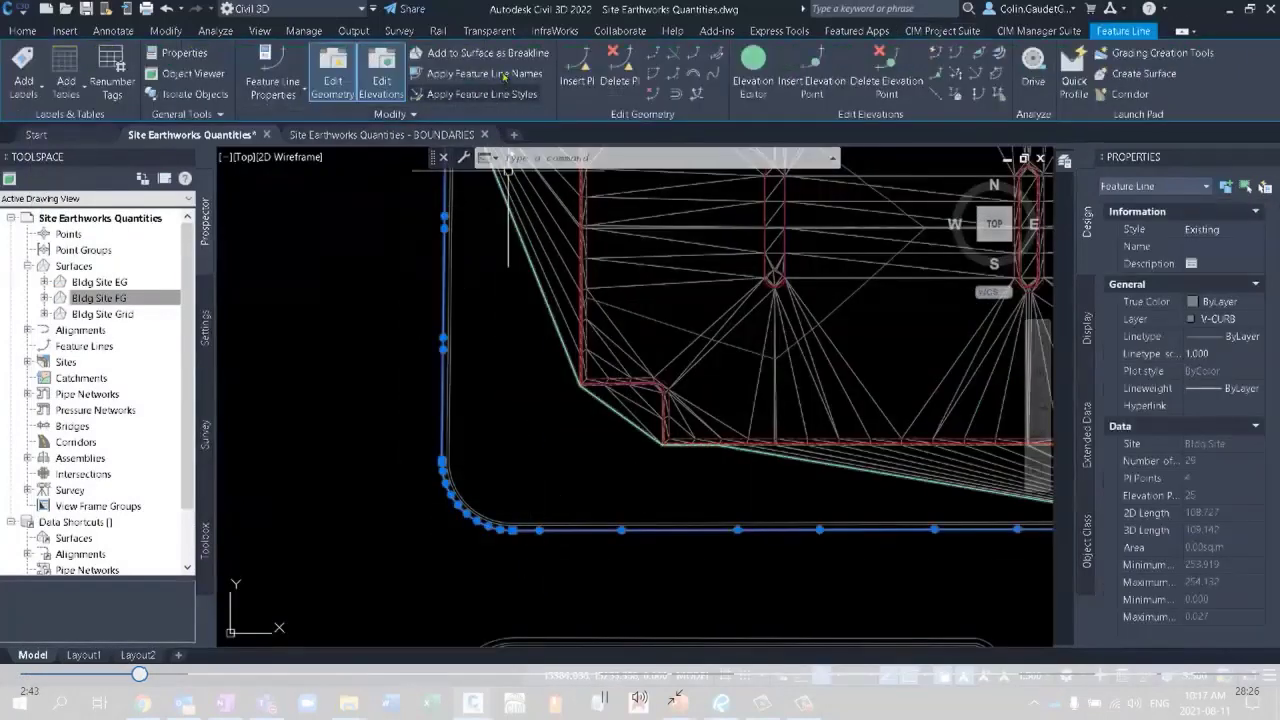
{"action": "left_click", "coordinate": [512, 56]}
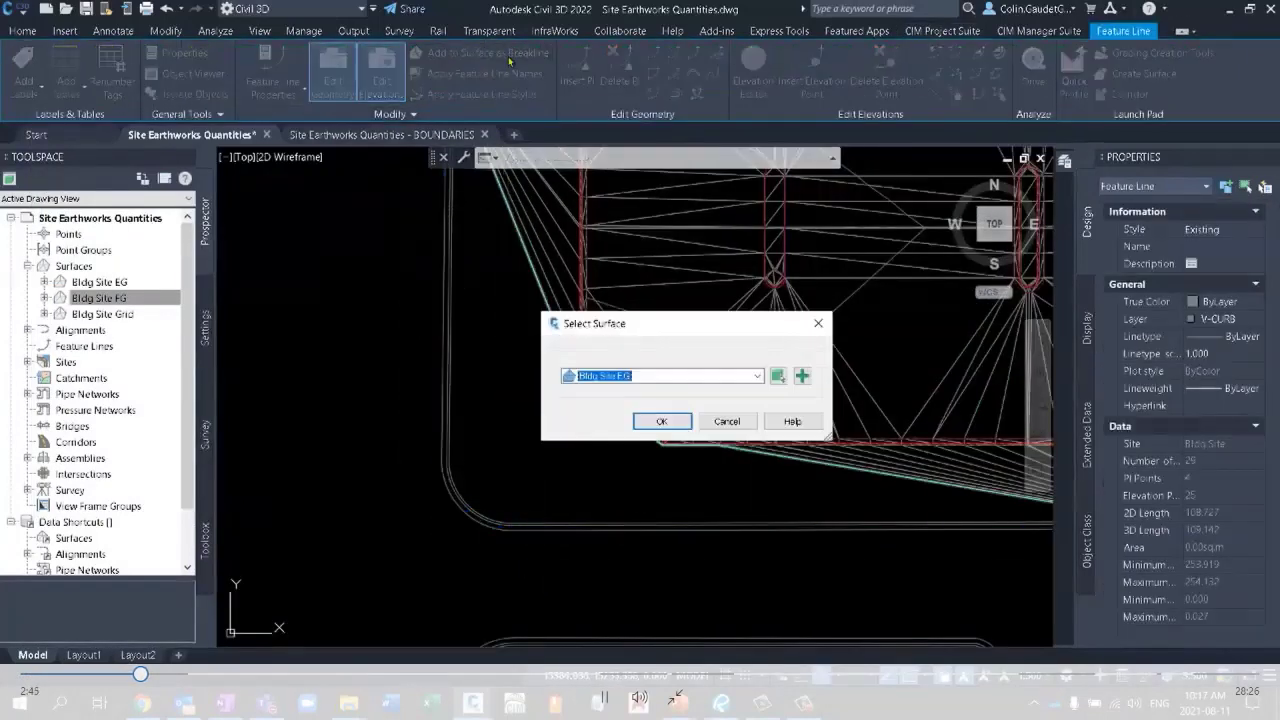
{"action": "left_click", "coordinate": [674, 380]}
{"action": "left_click", "coordinate": [640, 412]}
{"action": "left_click", "coordinate": [661, 421]}
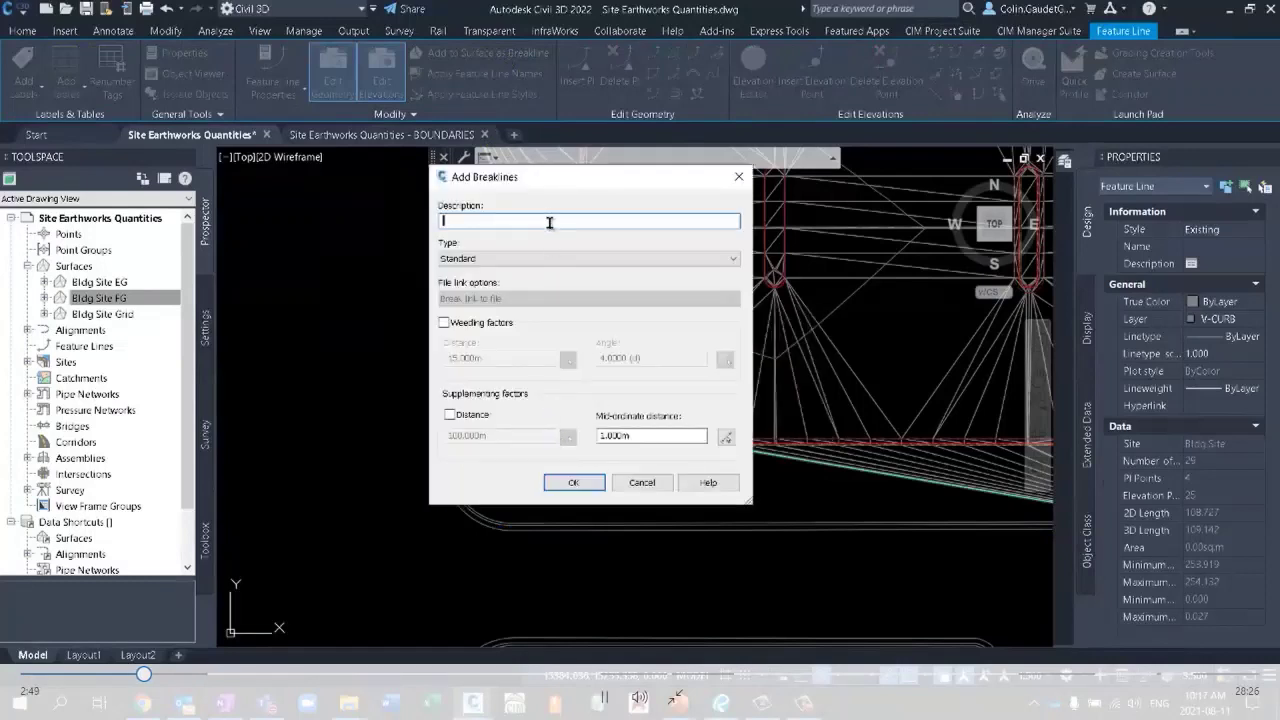
{"action": "type", "text": "SW SOD AREA"}
{"action": "left_click", "coordinate": [573, 482]}
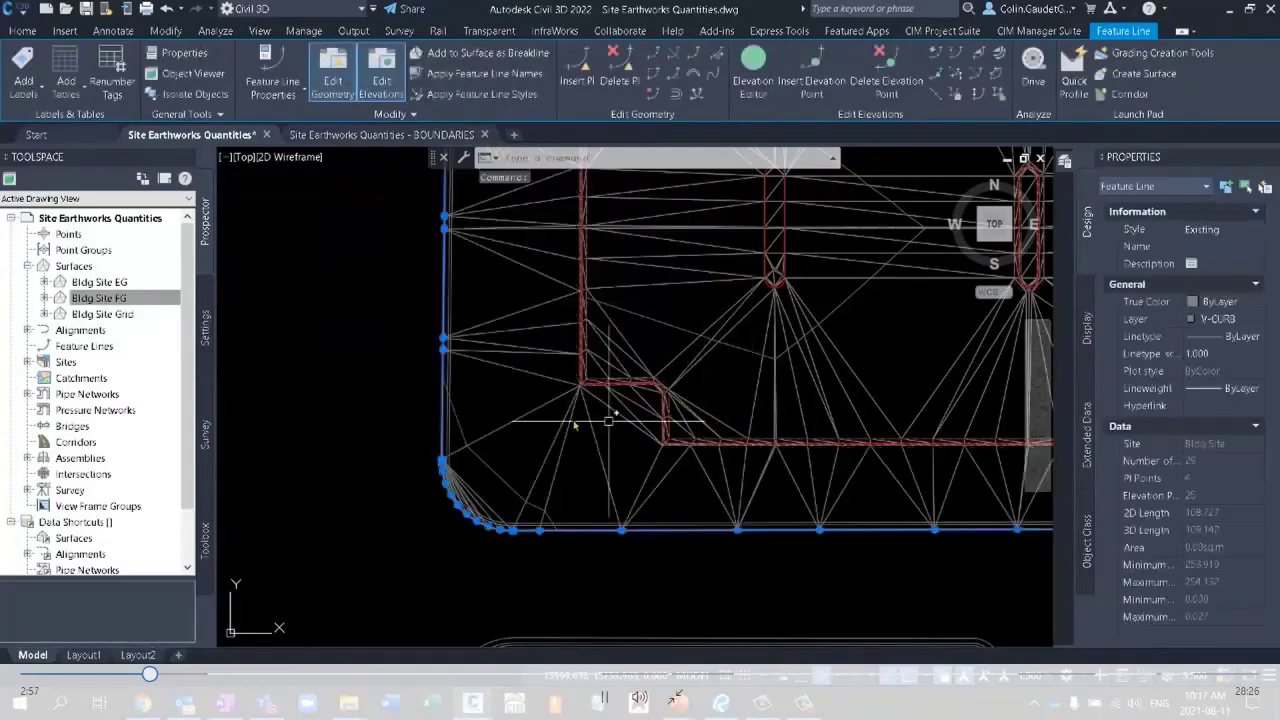
Set the Bldg Site FG surface's style to _No Display.
{"action": "scroll", "coordinate": [571, 406], "scroll_direction": "down", "scroll_amount": 3}
{"action": "middle_click_drag", "start_coordinate": [598, 432], "coordinate": [503, 480]}
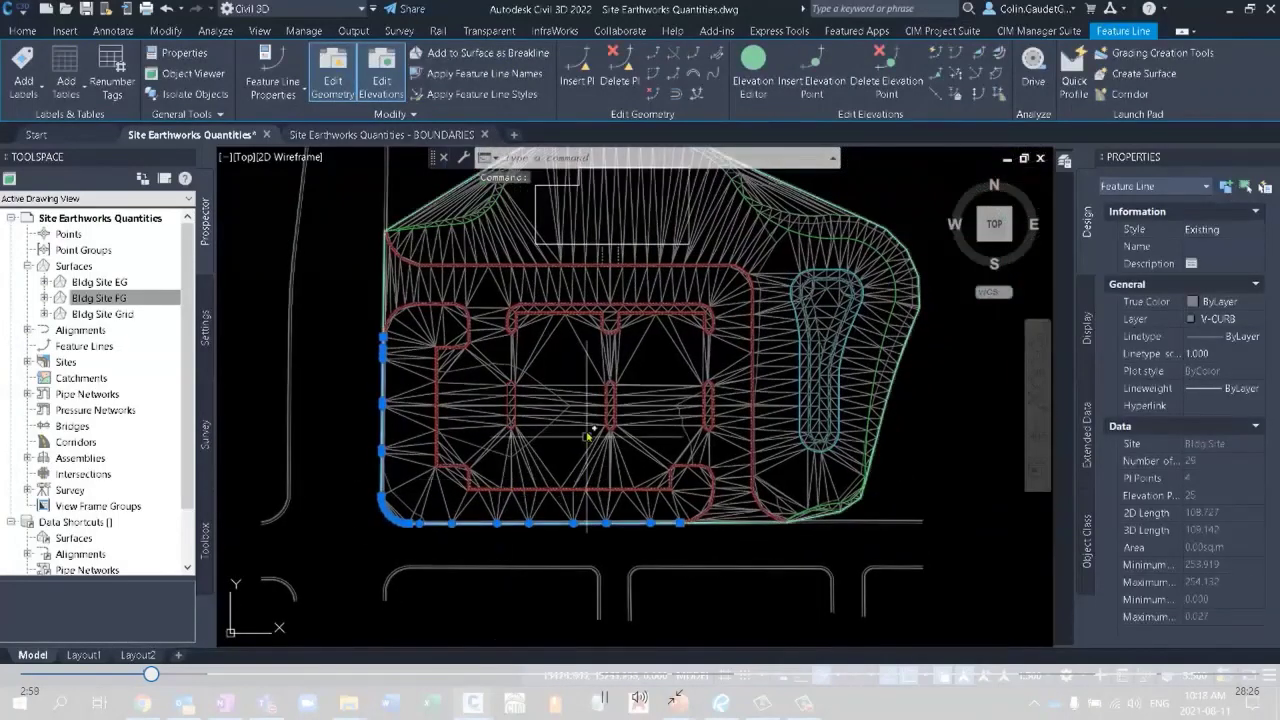
{"action": "middle_click_drag", "start_coordinate": [590, 434], "coordinate": [562, 476]}
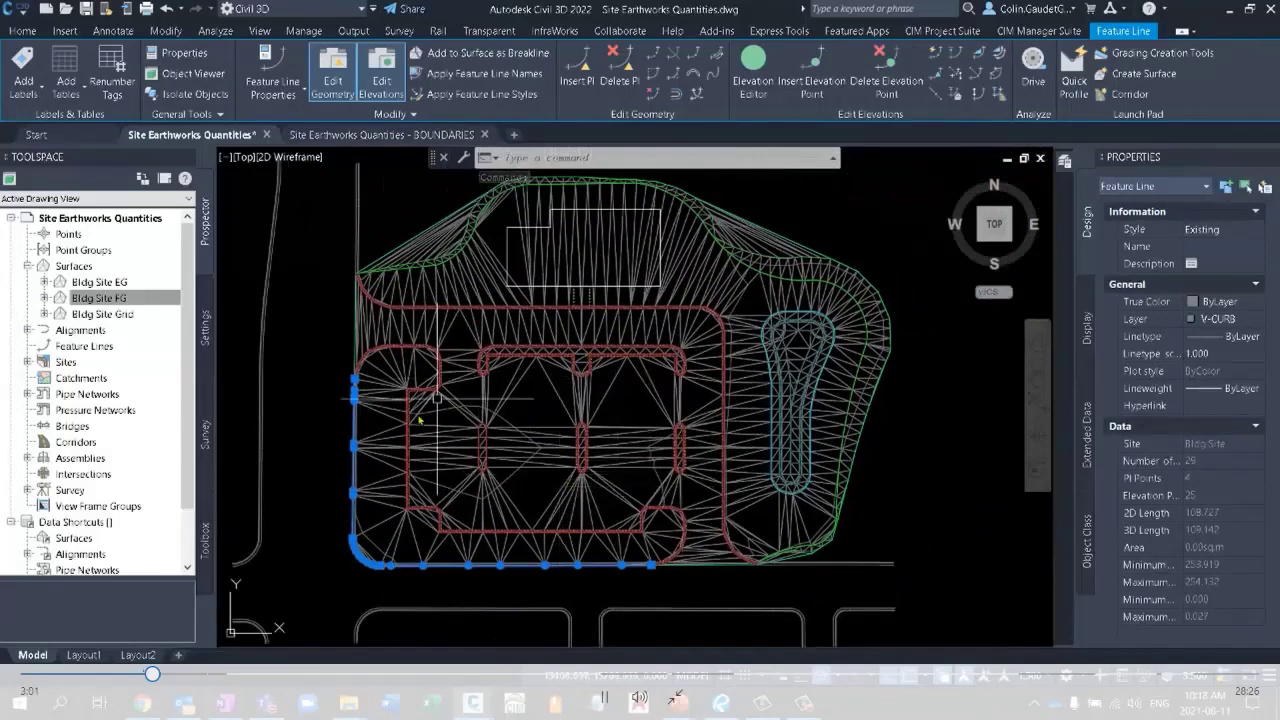
{"action": "key", "text": "Escape"}
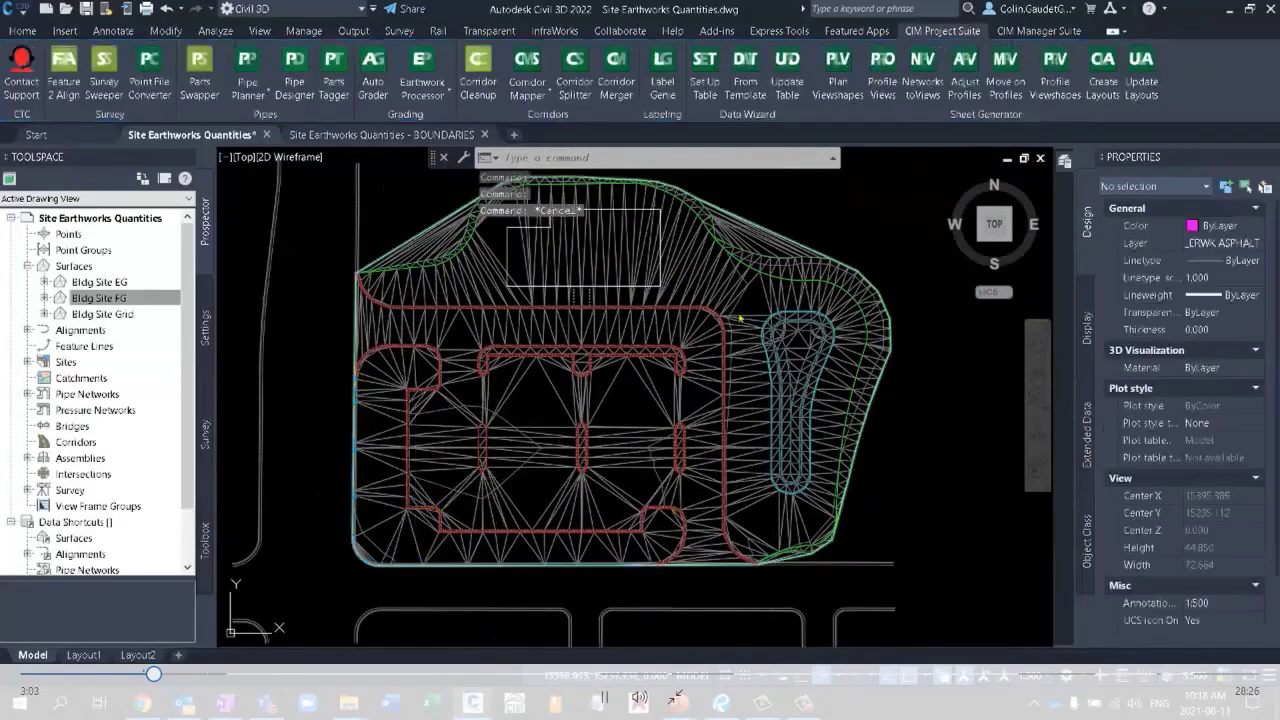
{"action": "left_click", "coordinate": [737, 324]}
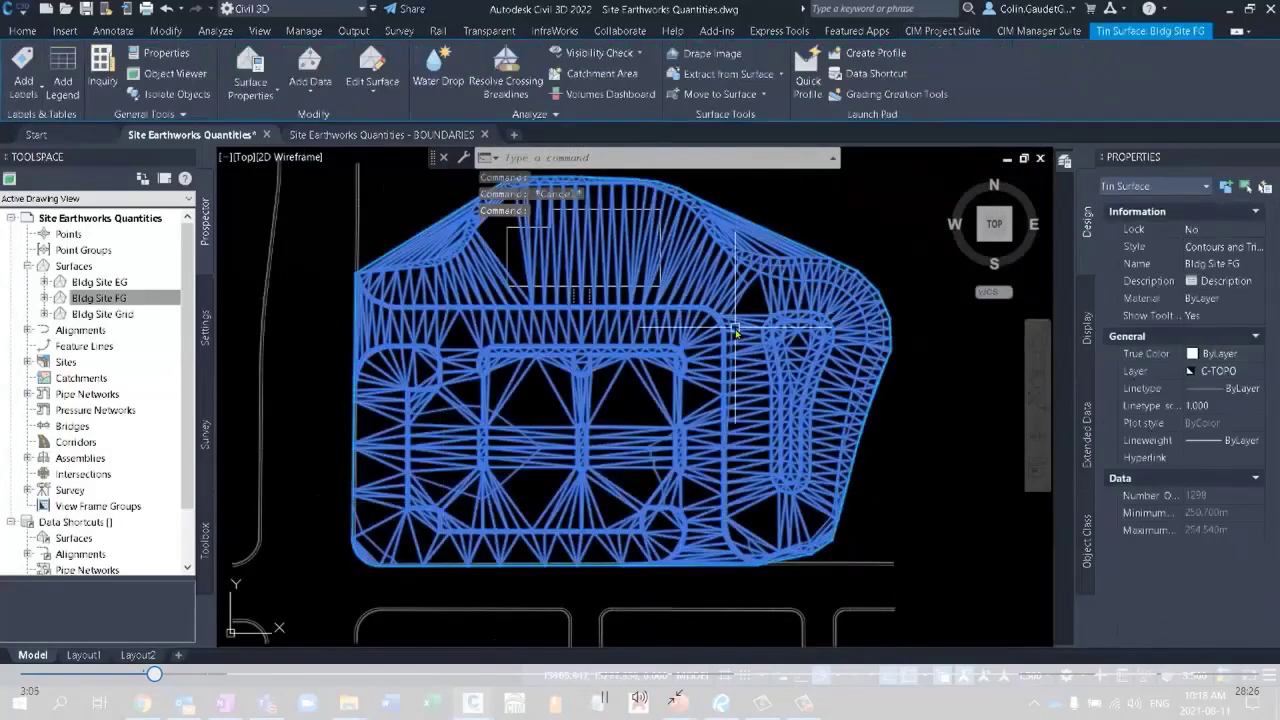
{"action": "left_click", "coordinate": [1255, 246]}
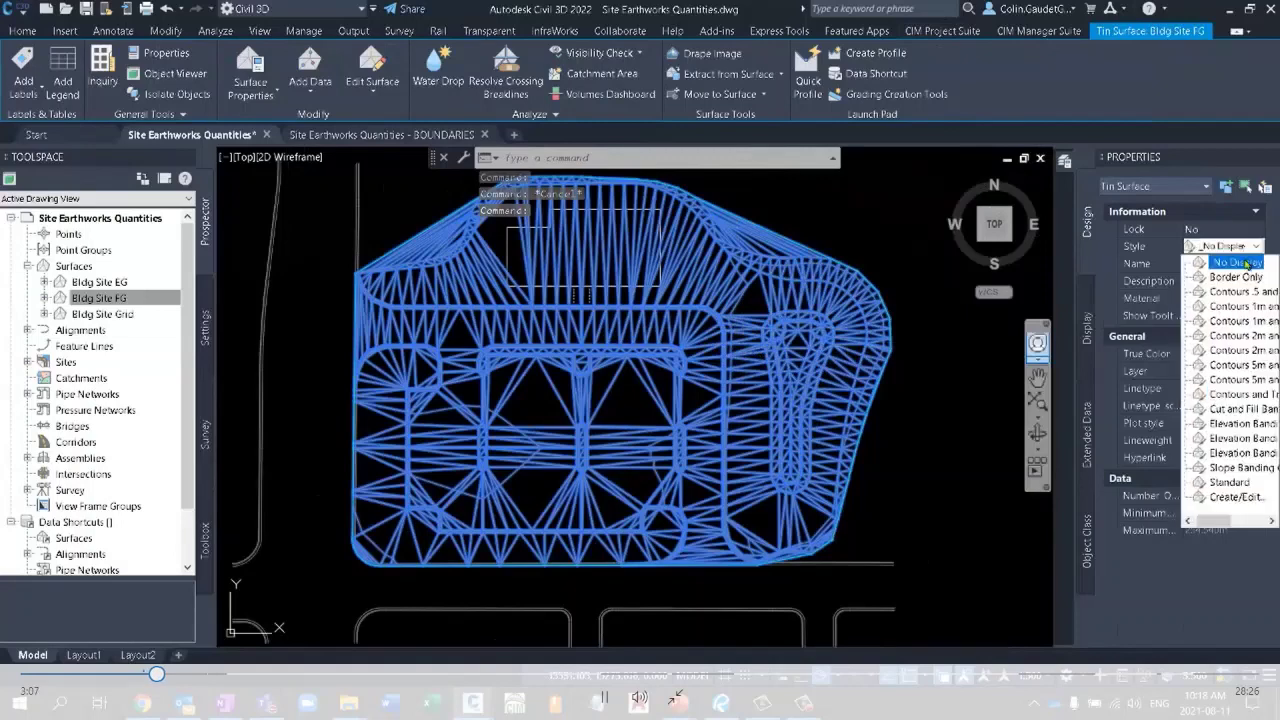
{"action": "left_click", "coordinate": [1242, 262]}
{"action": "key", "text": "Escape"}
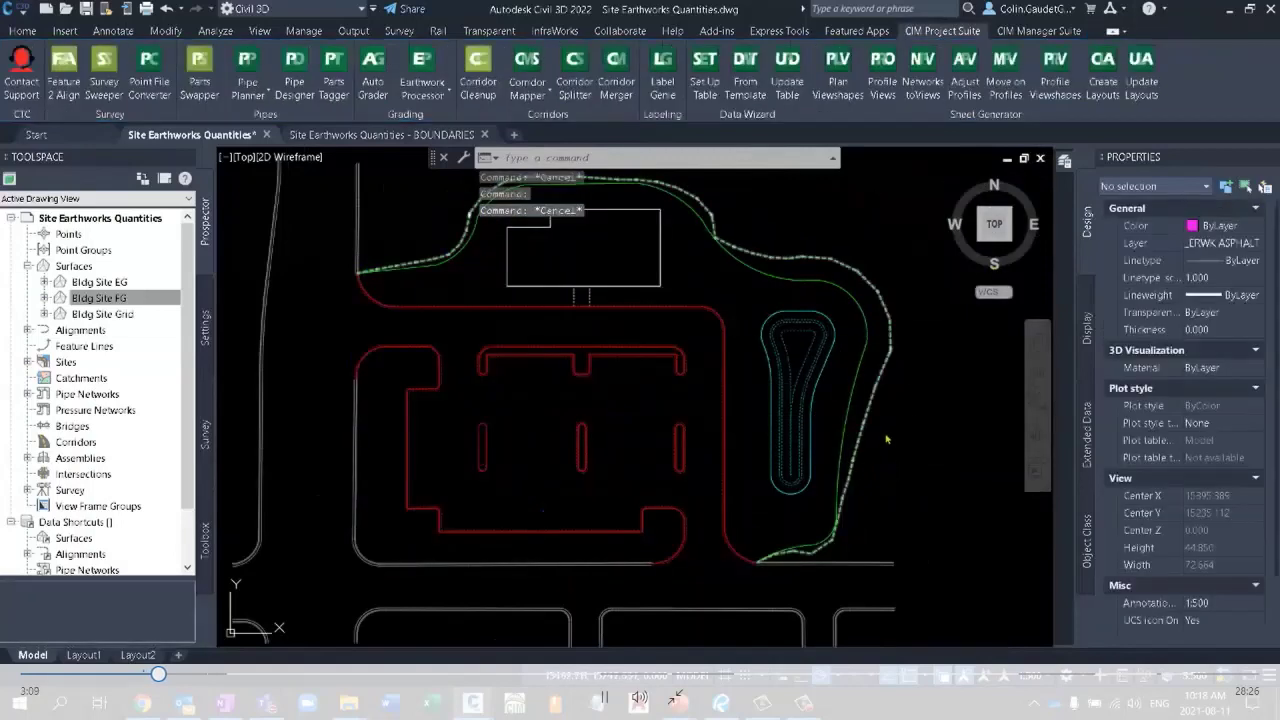
Freeze the _SITE POND CHILD, _CURB and _GRADING LIMS layers by picking objects on them in the drawing.
{"action": "left_click", "coordinate": [24, 32]}
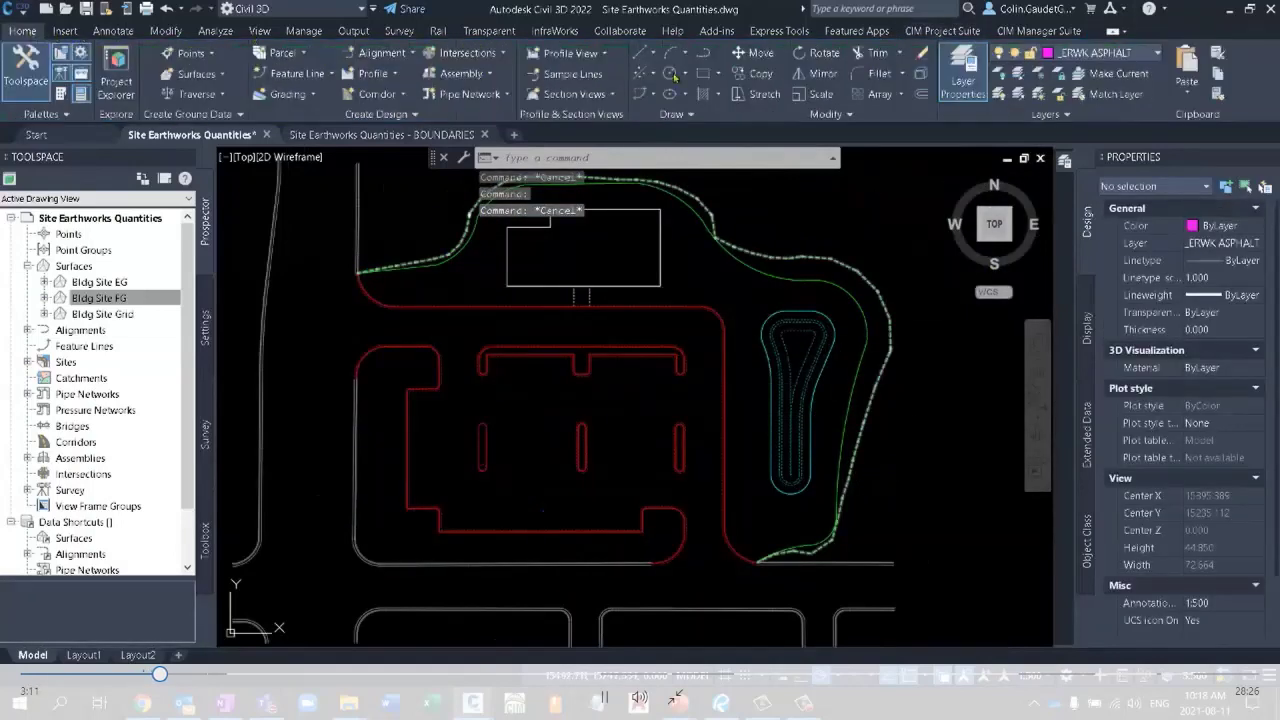
{"action": "left_click", "coordinate": [1038, 75]}
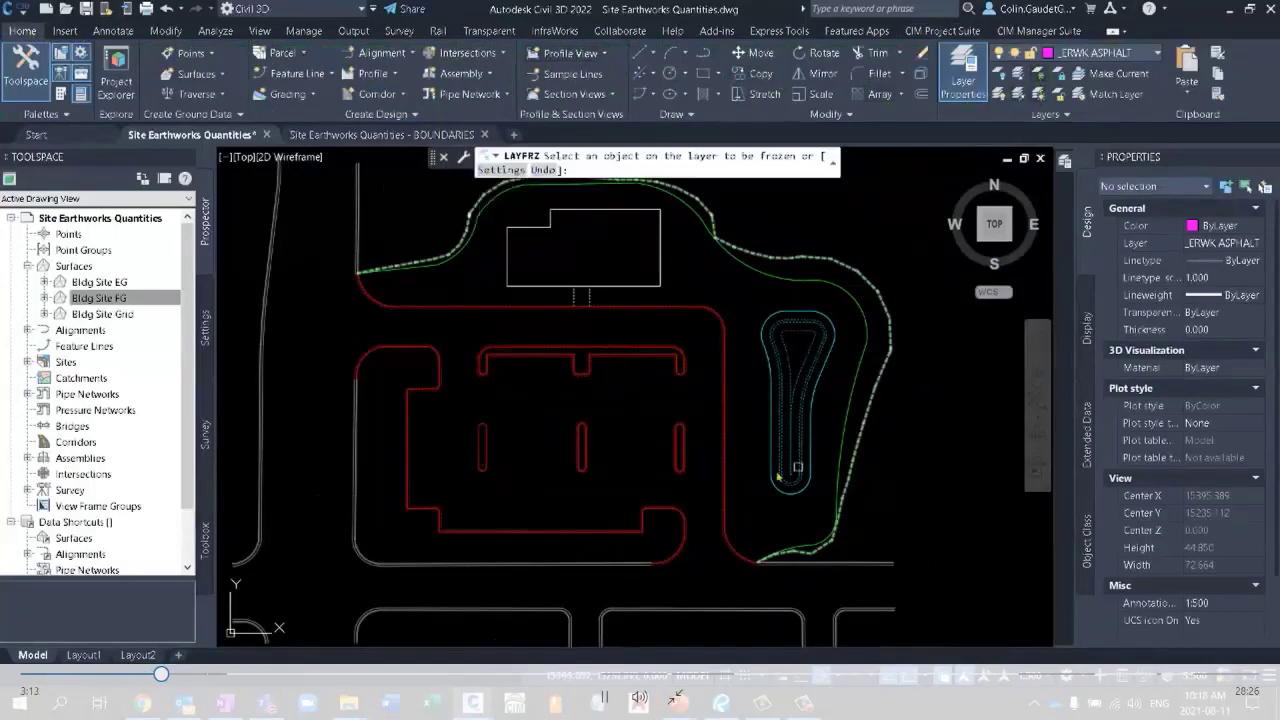
{"action": "left_click", "coordinate": [780, 417]}
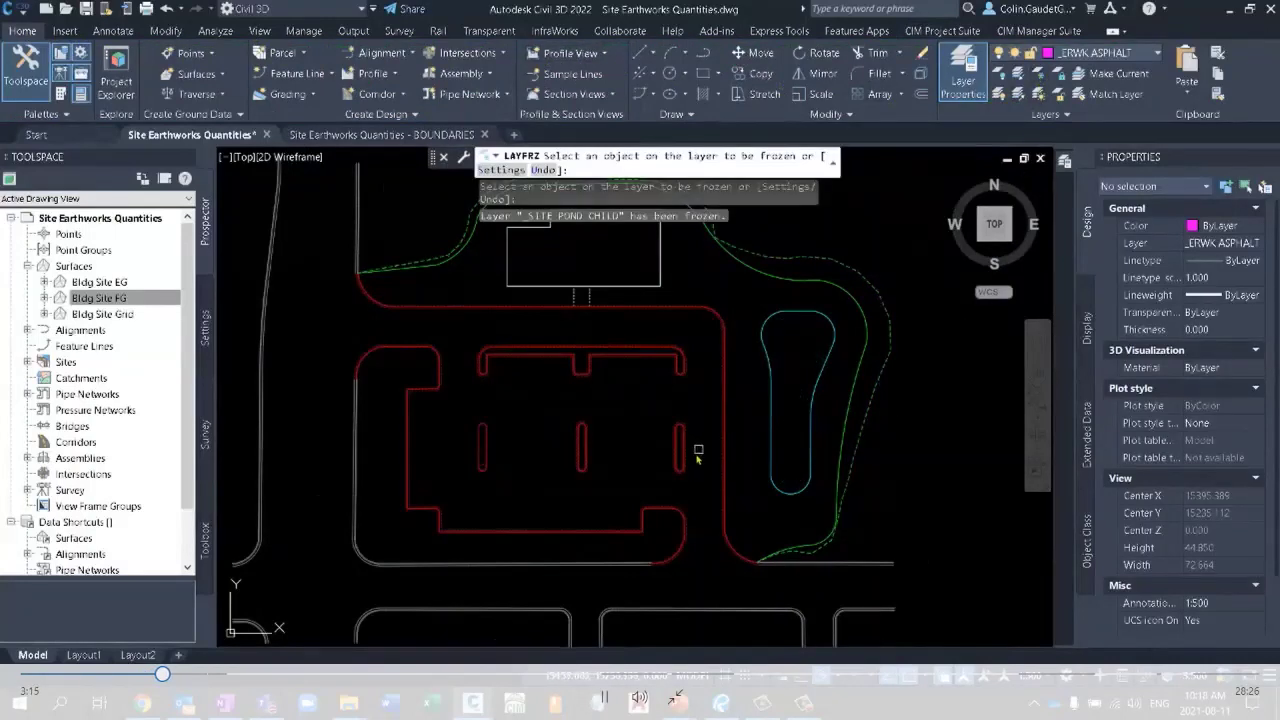
{"action": "scroll", "coordinate": [681, 466], "scroll_direction": "up", "scroll_amount": 5}
{"action": "left_click", "coordinate": [684, 487]}
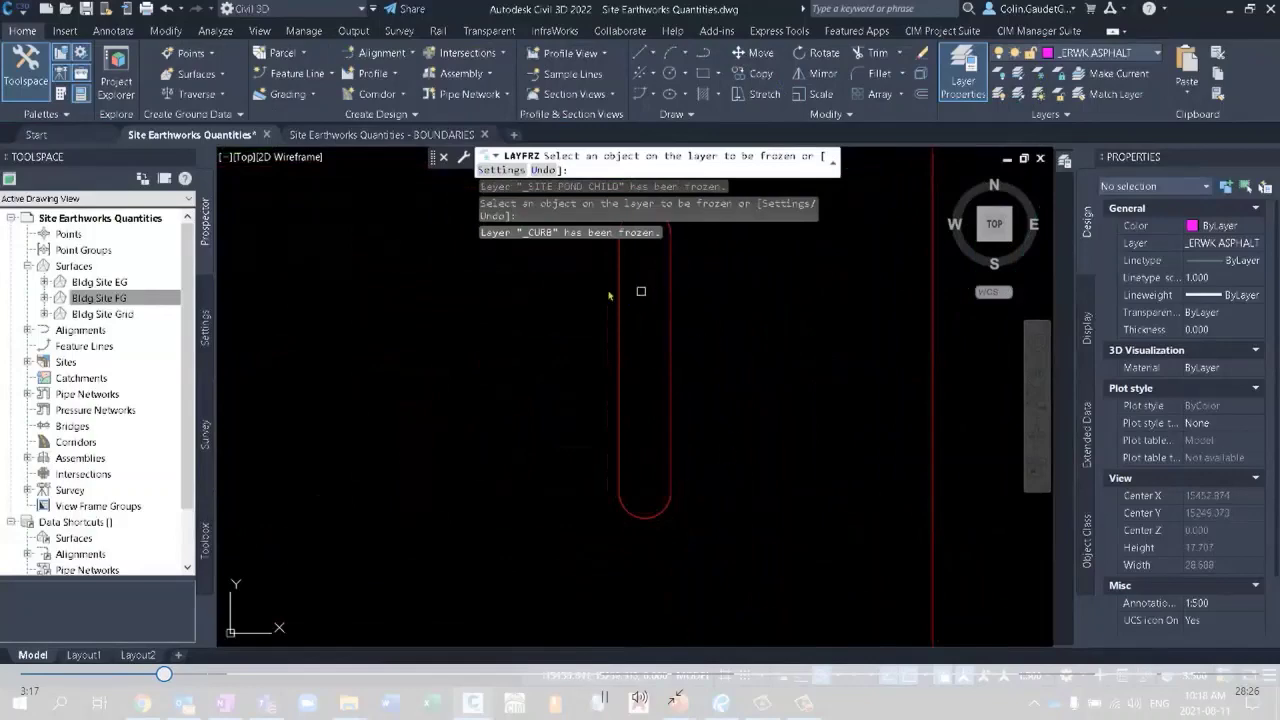
{"action": "scroll", "coordinate": [609, 437], "scroll_direction": "down", "scroll_amount": 6}
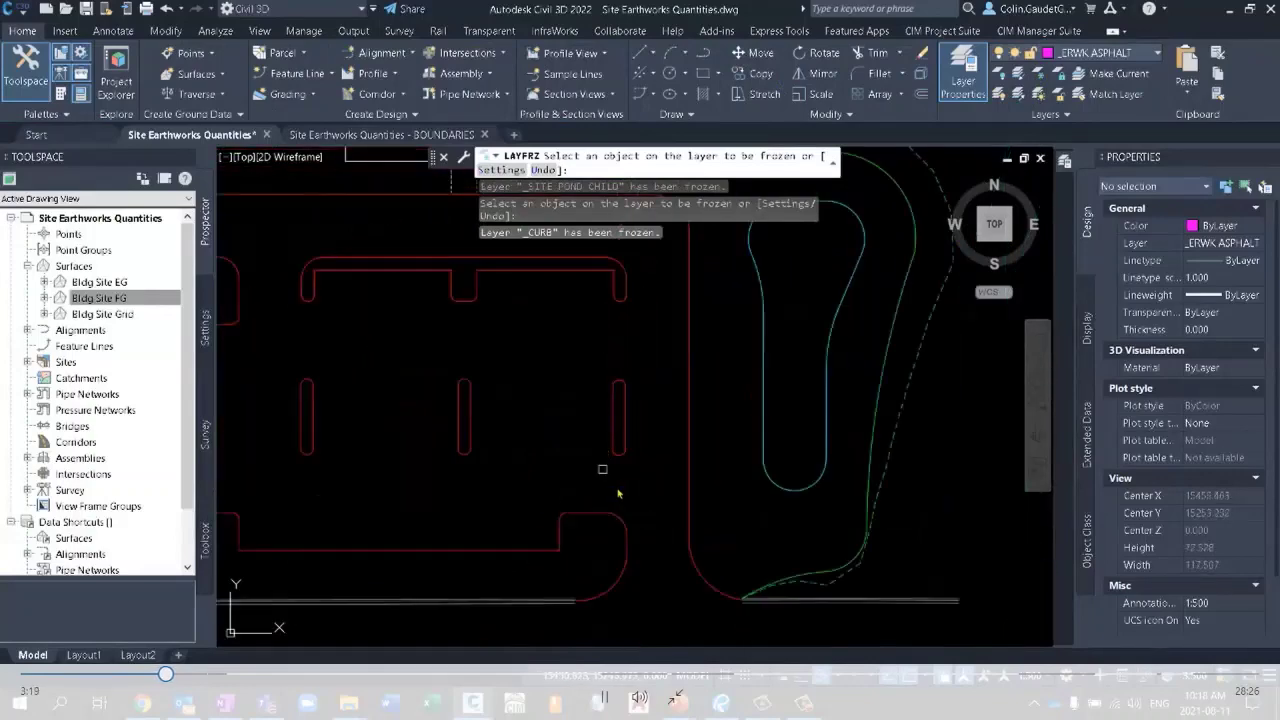
{"action": "scroll", "coordinate": [777, 355], "scroll_direction": "down", "scroll_amount": 5}
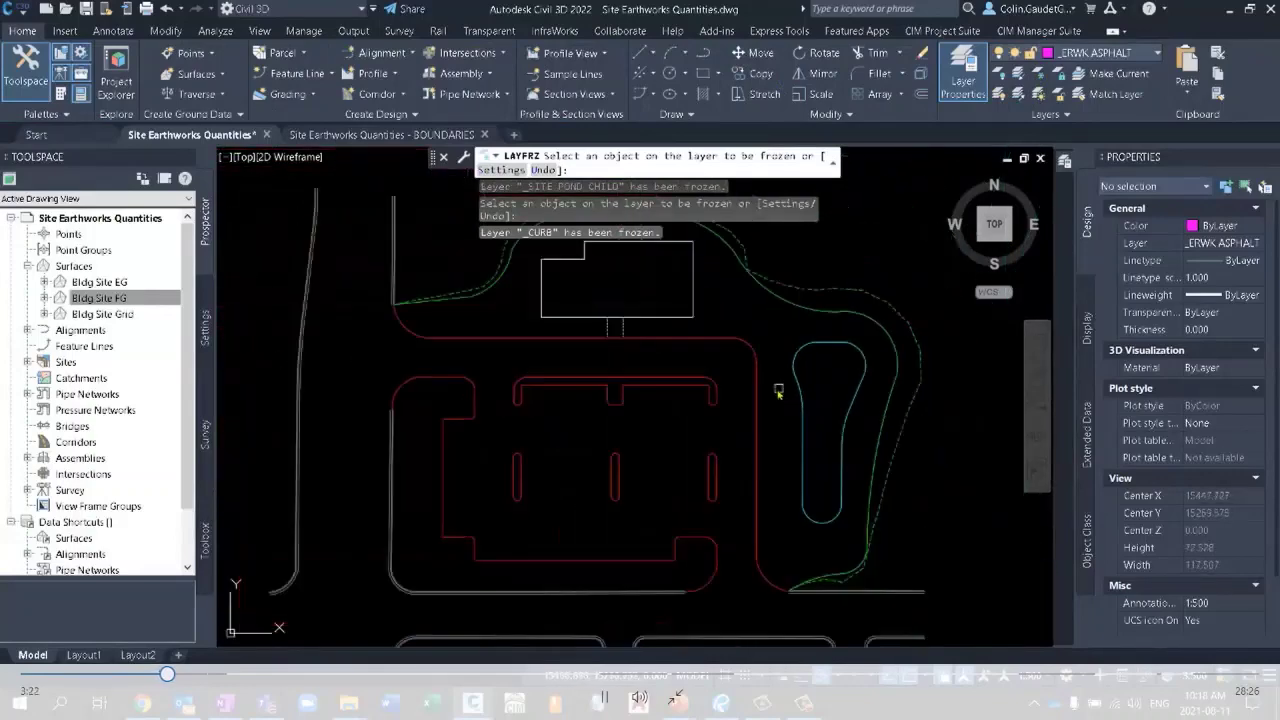
{"action": "left_click", "coordinate": [850, 395]}
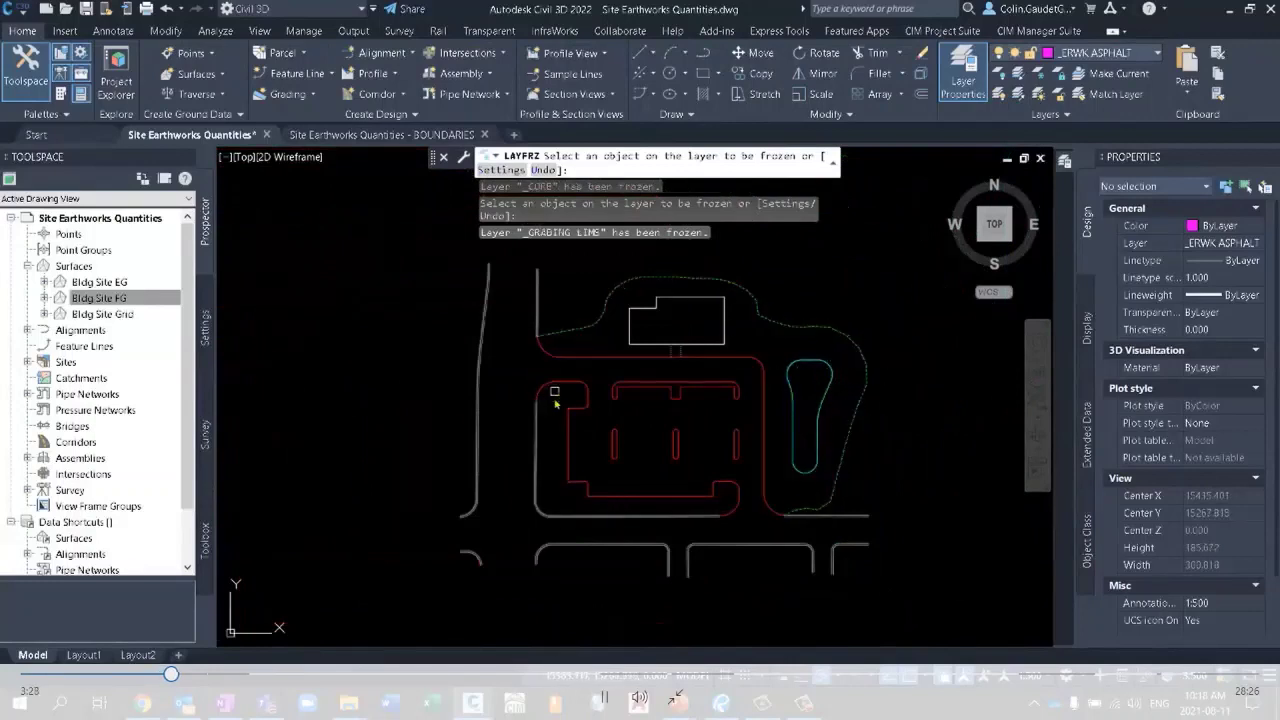
{"action": "key", "text": "Escape"}
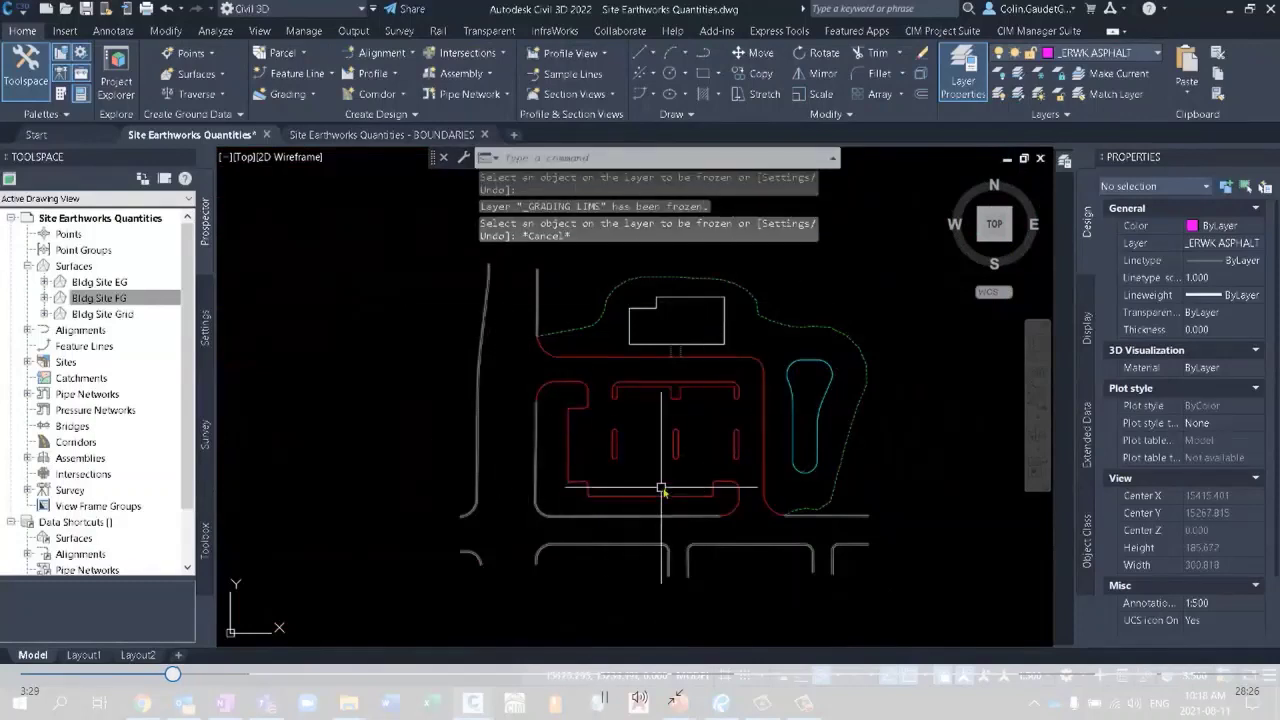
Generate a shrinkwrap outline from the long curb island at the north side of the parking lot with LINEWORKSHRINKWRAP.
{"action": "scroll", "coordinate": [672, 480], "scroll_direction": "up", "scroll_amount": 2}
{"action": "middle_click_drag", "start_coordinate": [717, 440], "coordinate": [660, 508]}
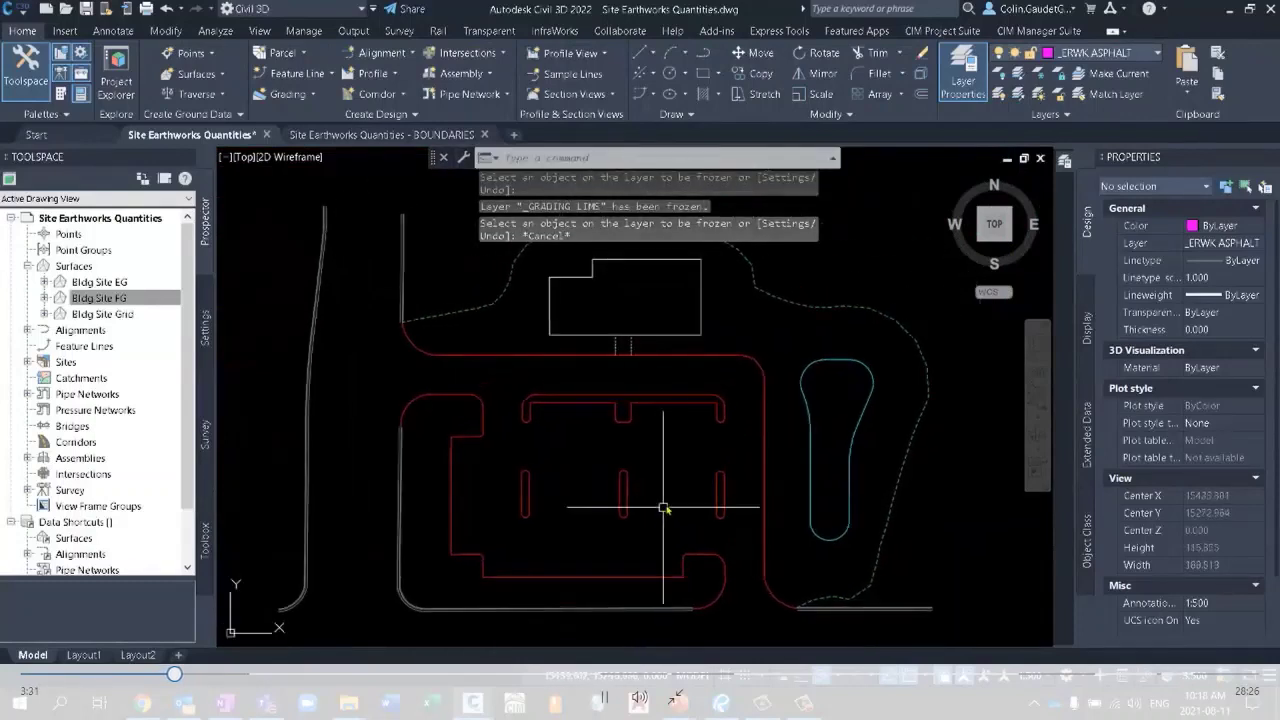
{"action": "mouse_move", "coordinate": [675, 486]}
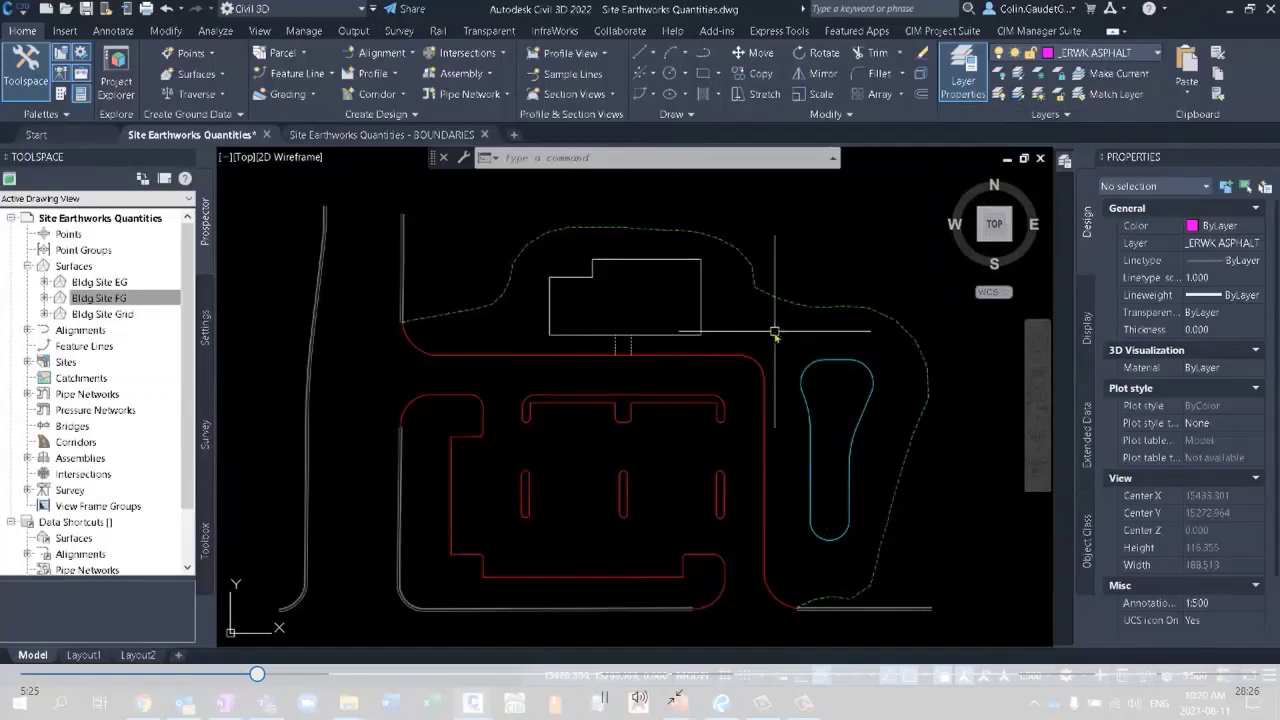
{"action": "mouse_move", "coordinate": [777, 345]}
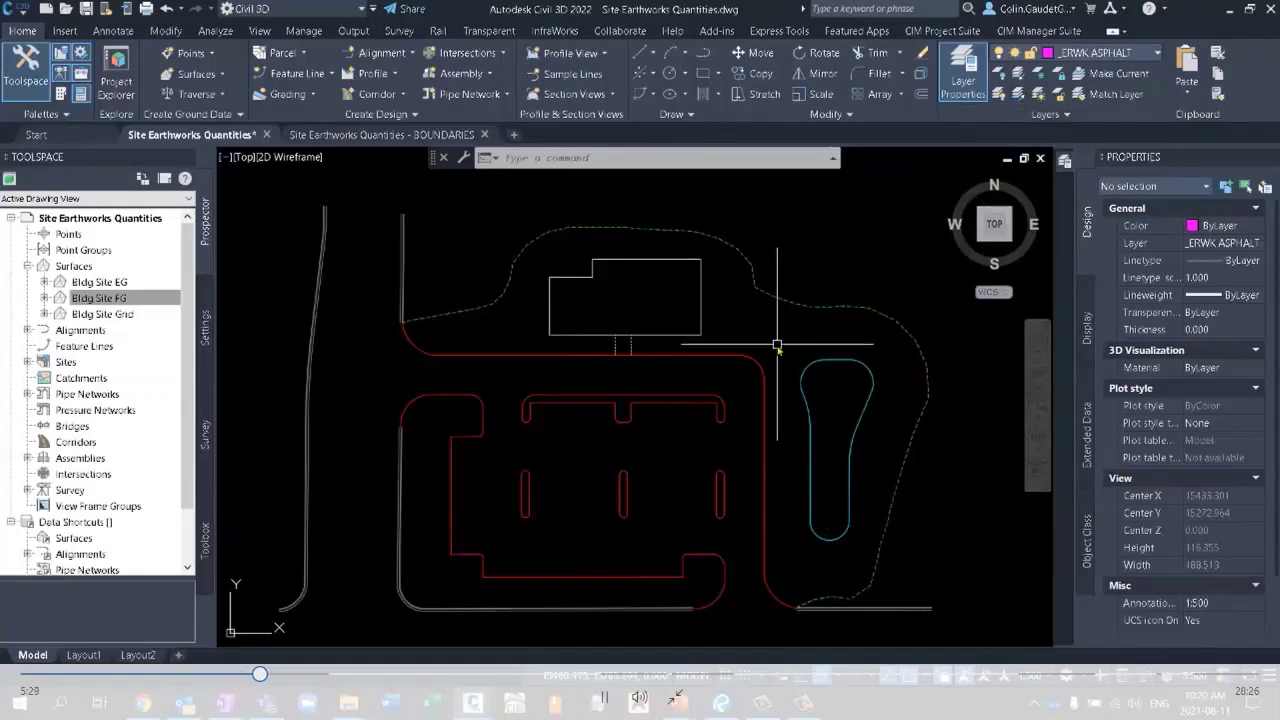
{"action": "type", "text": "LINEWORKS"}
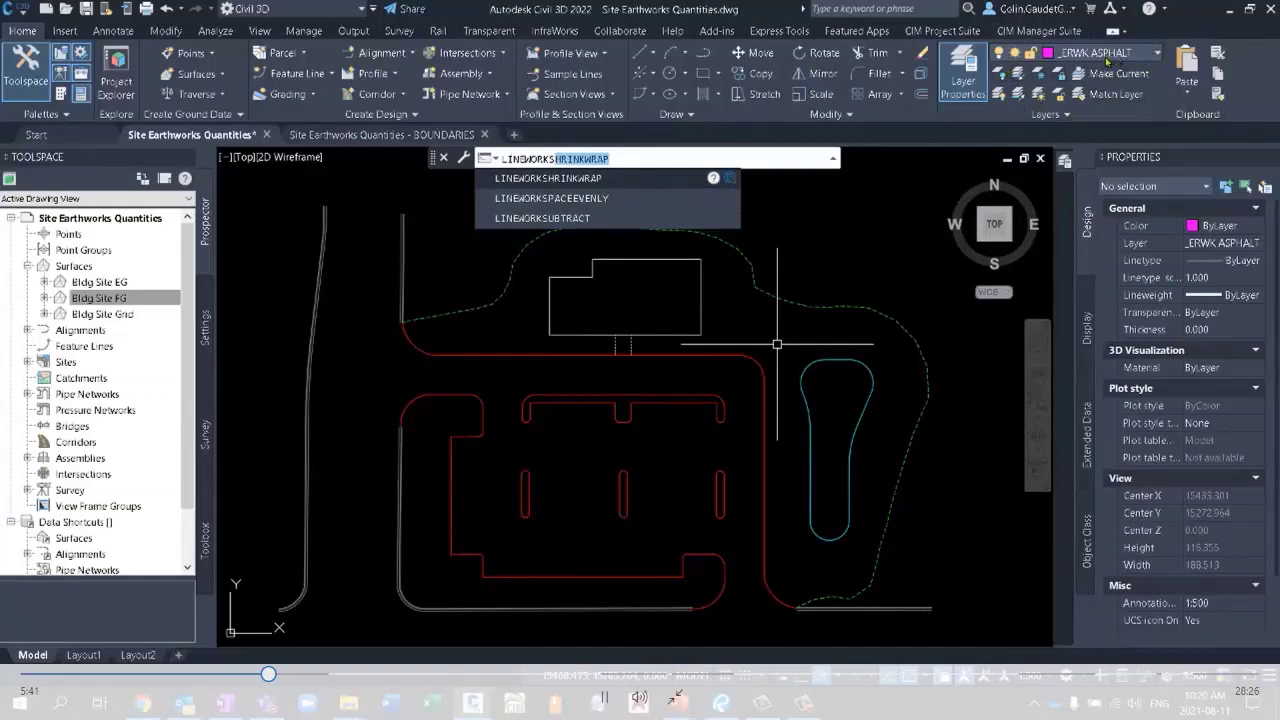
{"action": "left_click", "coordinate": [606, 181]}
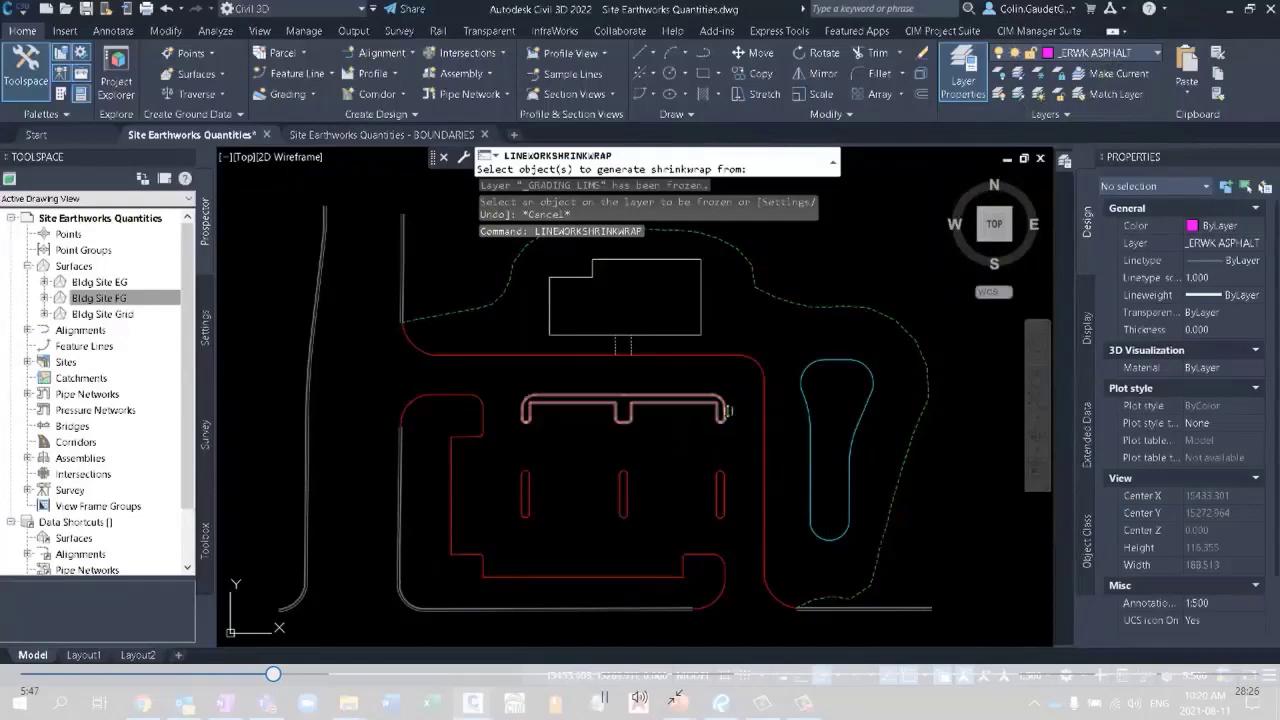
{"action": "left_click", "coordinate": [727, 422]}
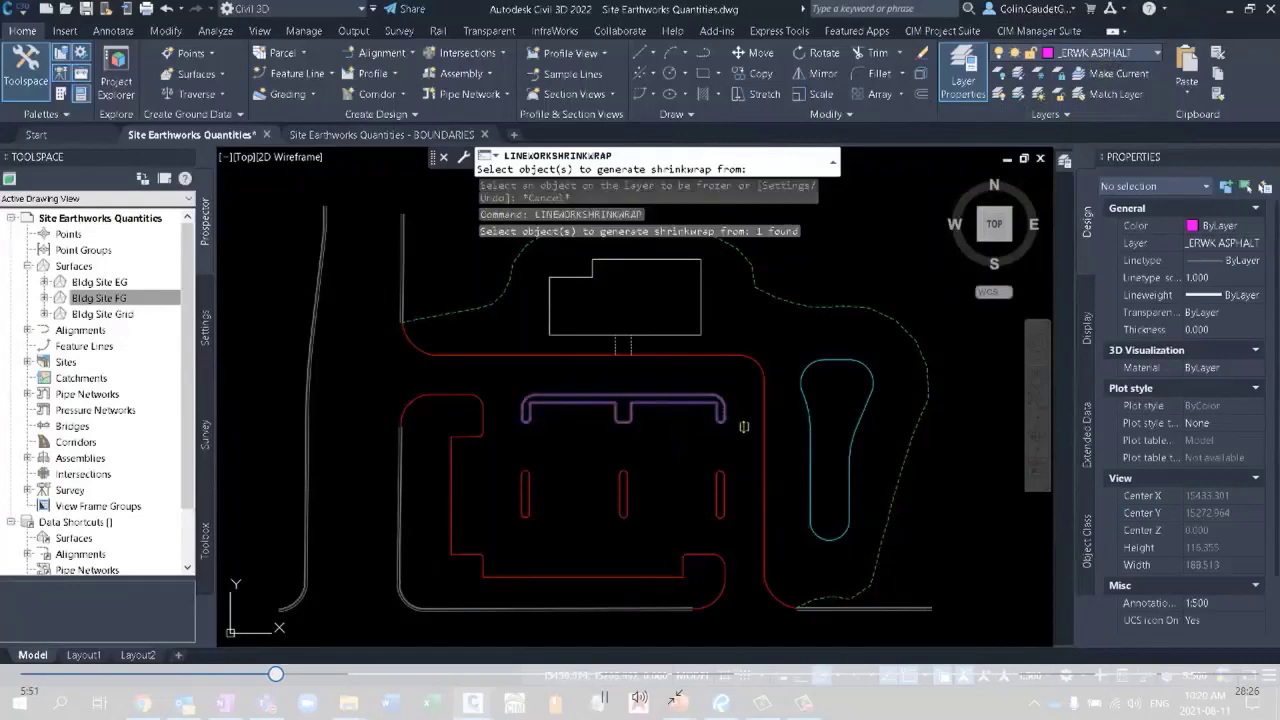
{"action": "key", "text": "Return"}
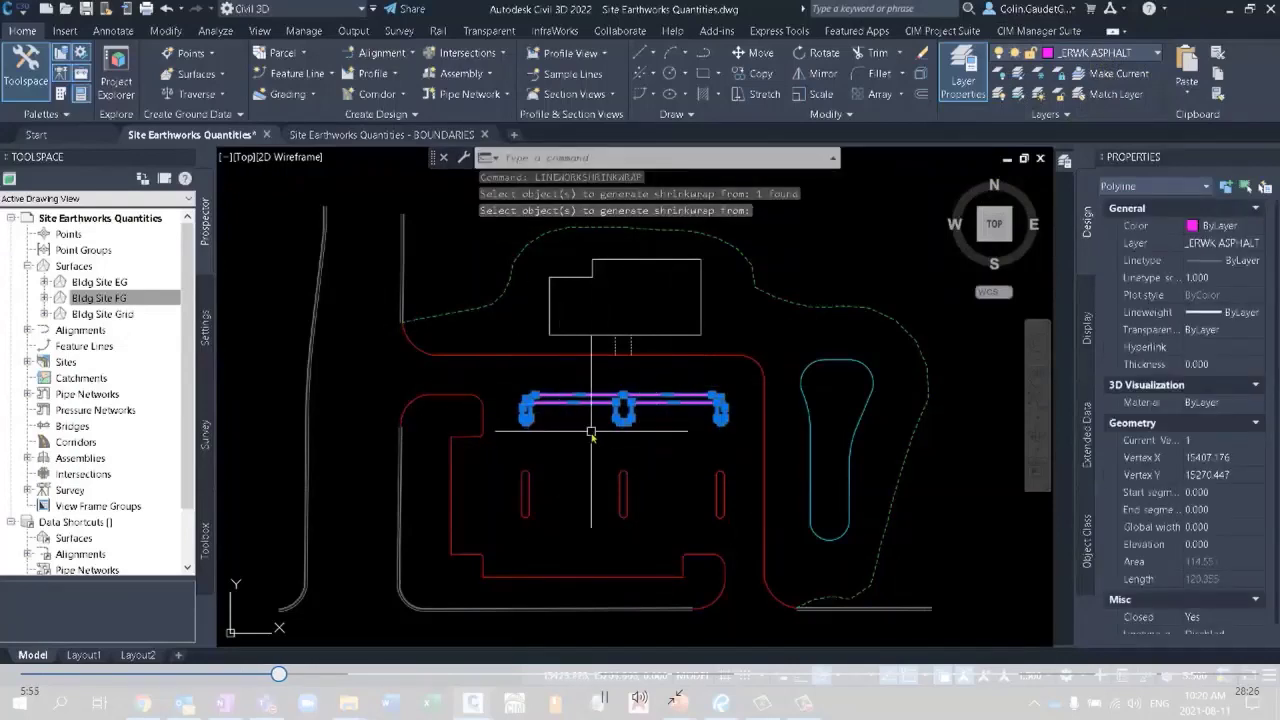
{"action": "key", "text": "Escape"}
Generate shrinkwrap outlines from the three narrow parking islands in the middle of the lot.
{"action": "key", "text": "Return"}
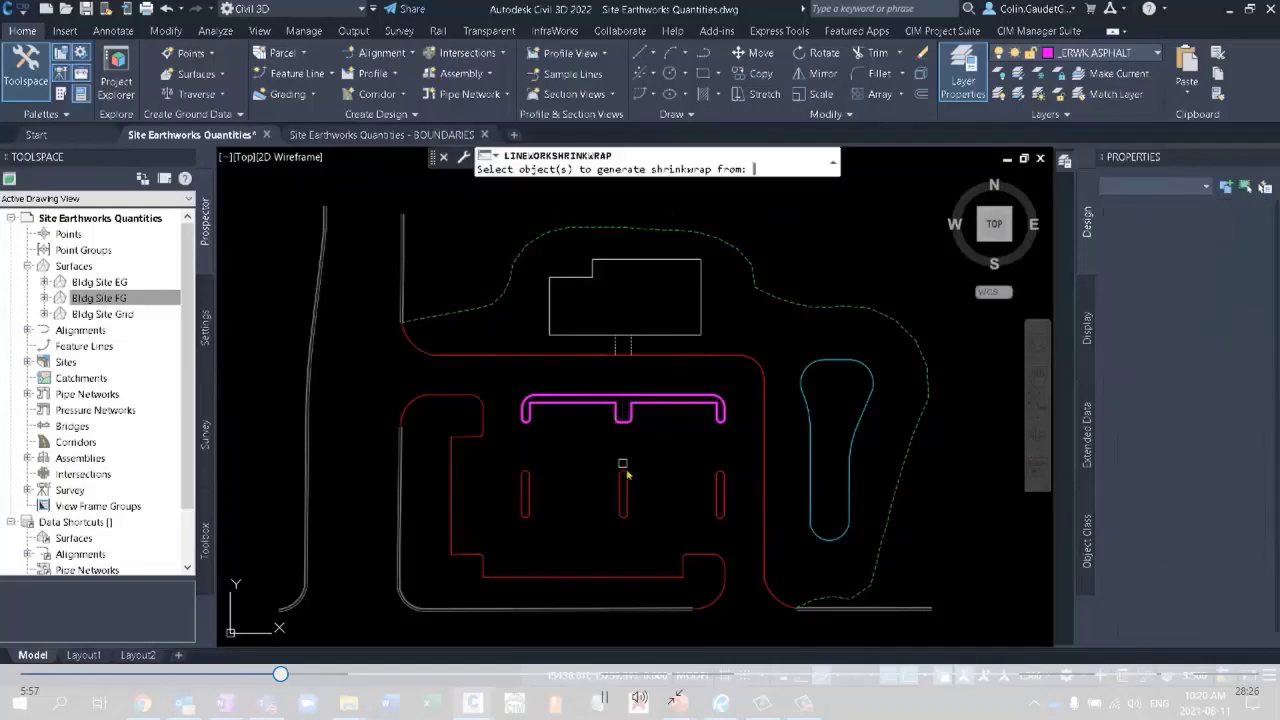
{"action": "left_click", "coordinate": [741, 452]}
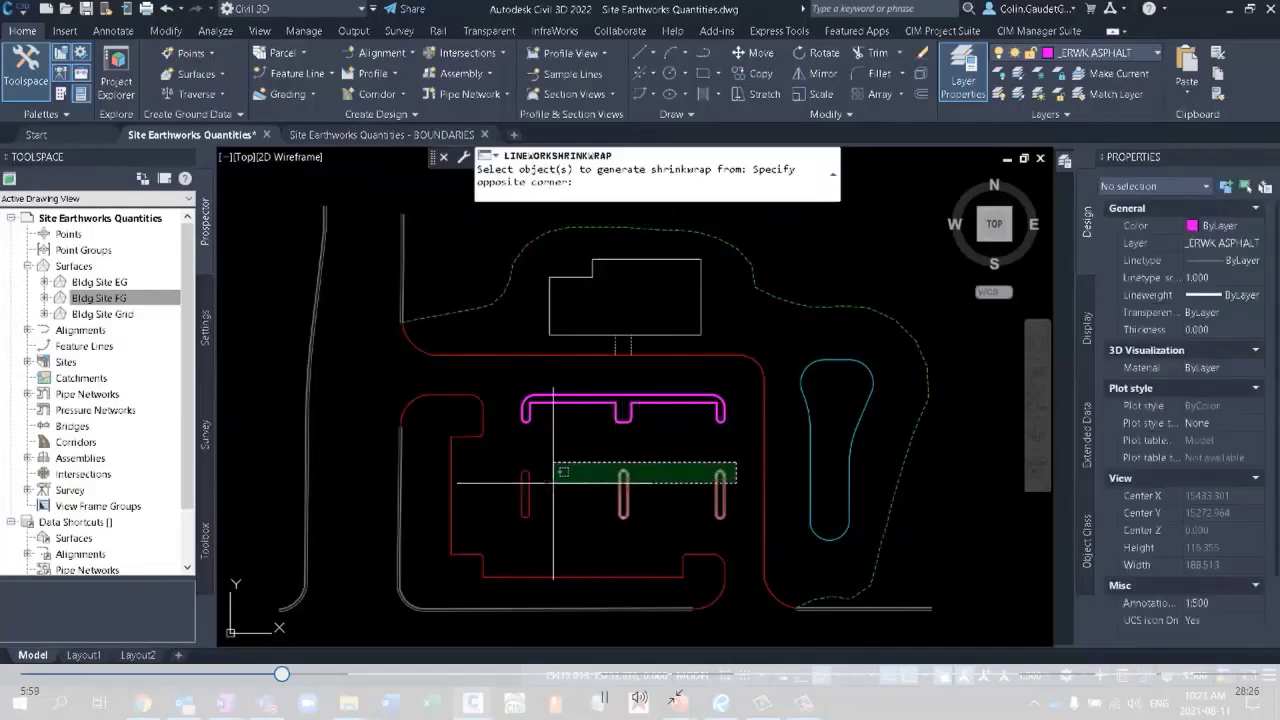
{"action": "left_click", "coordinate": [547, 485]}
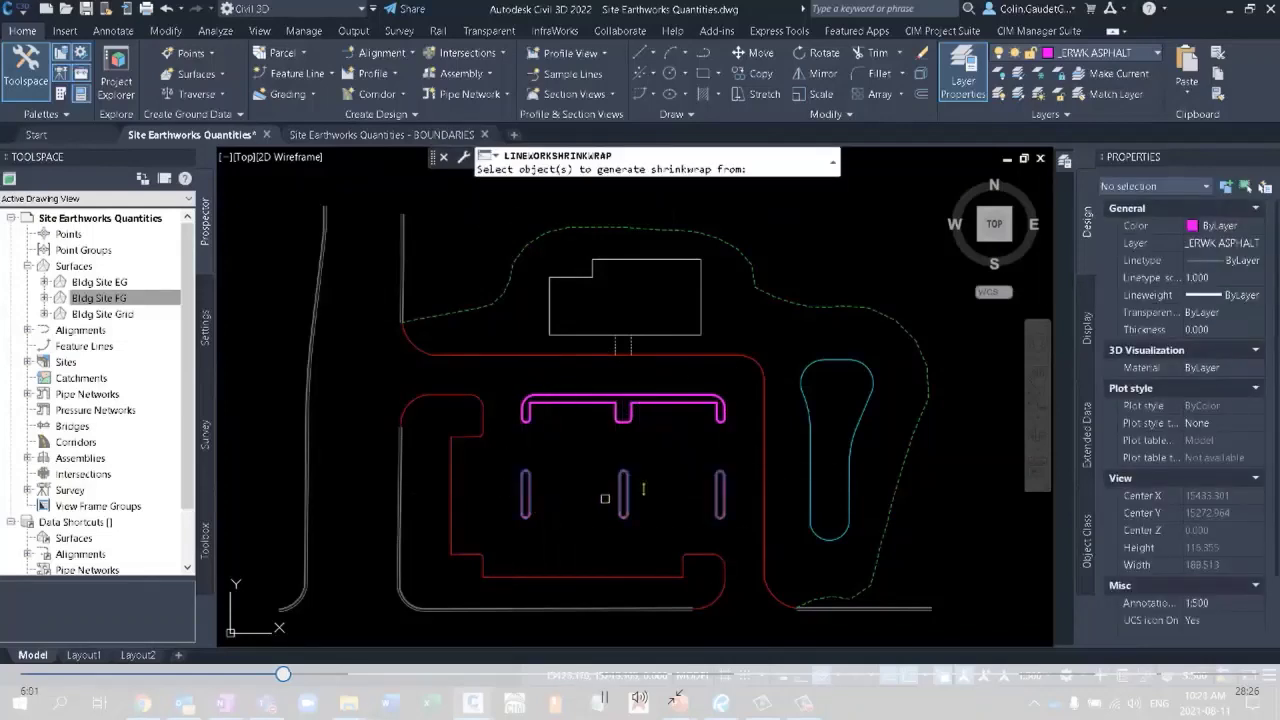
{"action": "key", "text": "Return"}
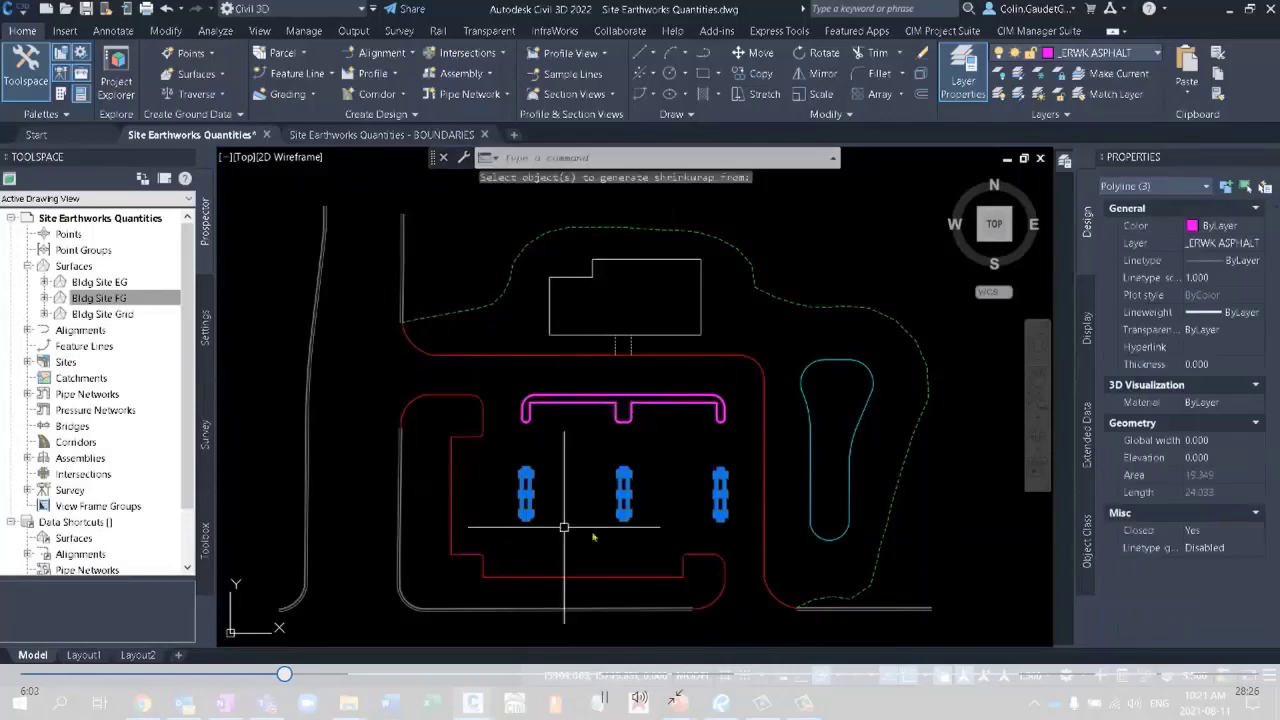
{"action": "key", "text": "Escape"}
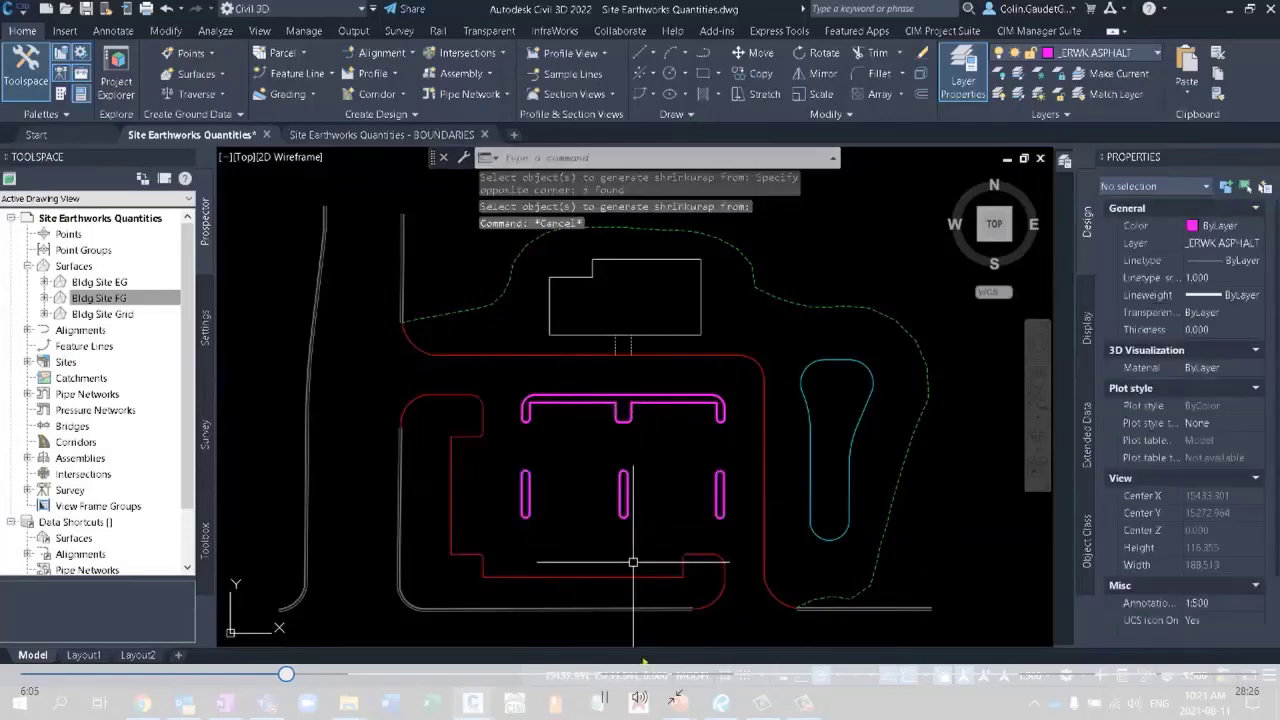
Generate a shrinkwrap outline from the two outer curb lines that enclose the parking lot and driveways.
{"action": "key", "text": "Return"}
{"action": "left_click", "coordinate": [696, 553]}
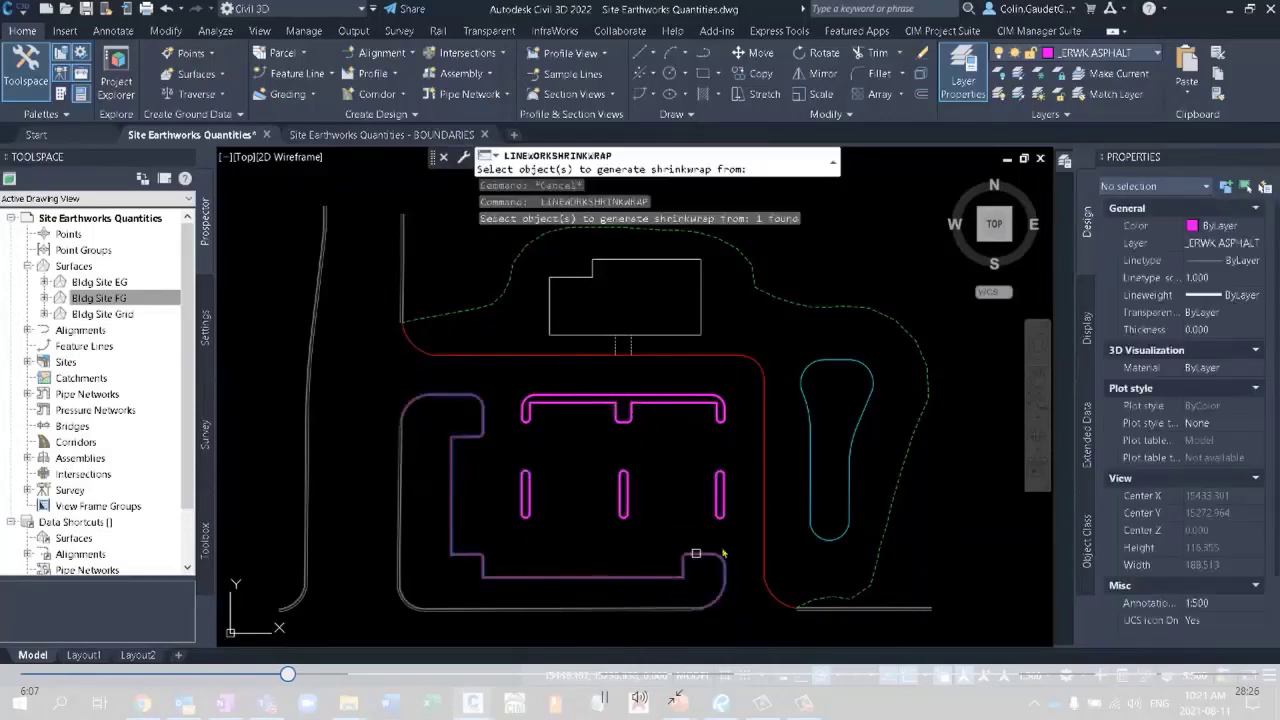
{"action": "left_click", "coordinate": [763, 515]}
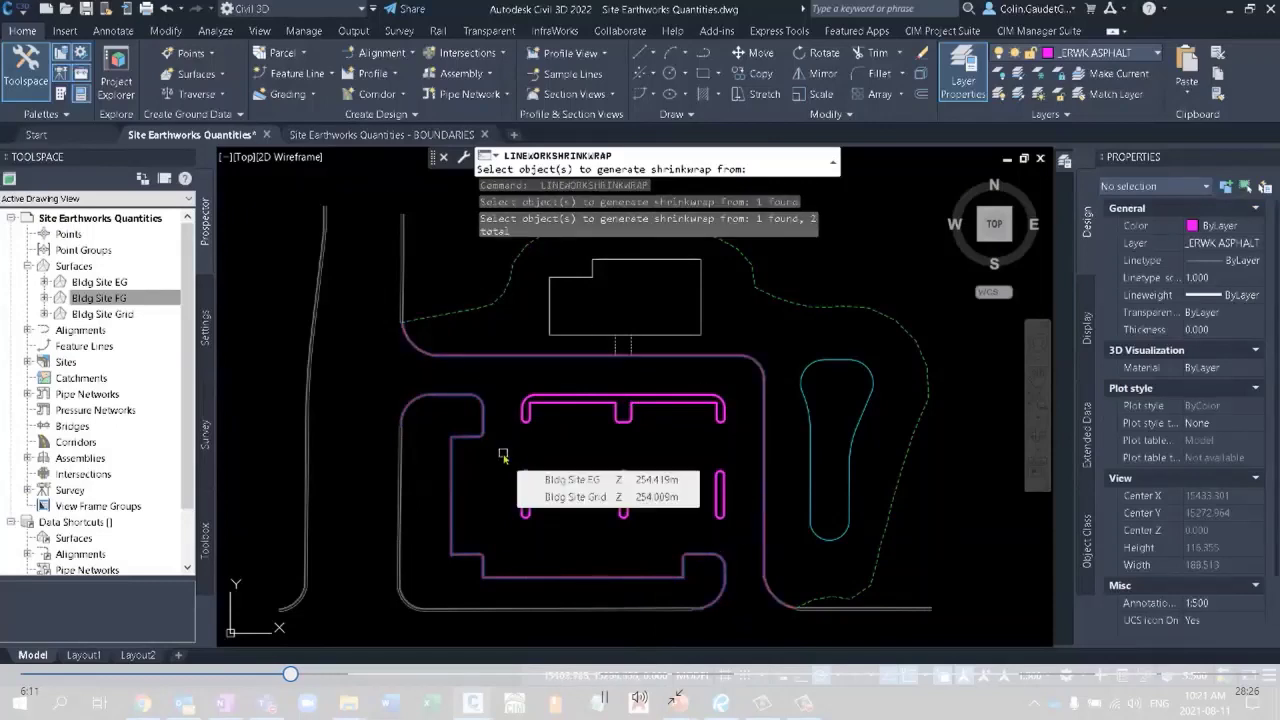
{"action": "key", "text": "Return"}
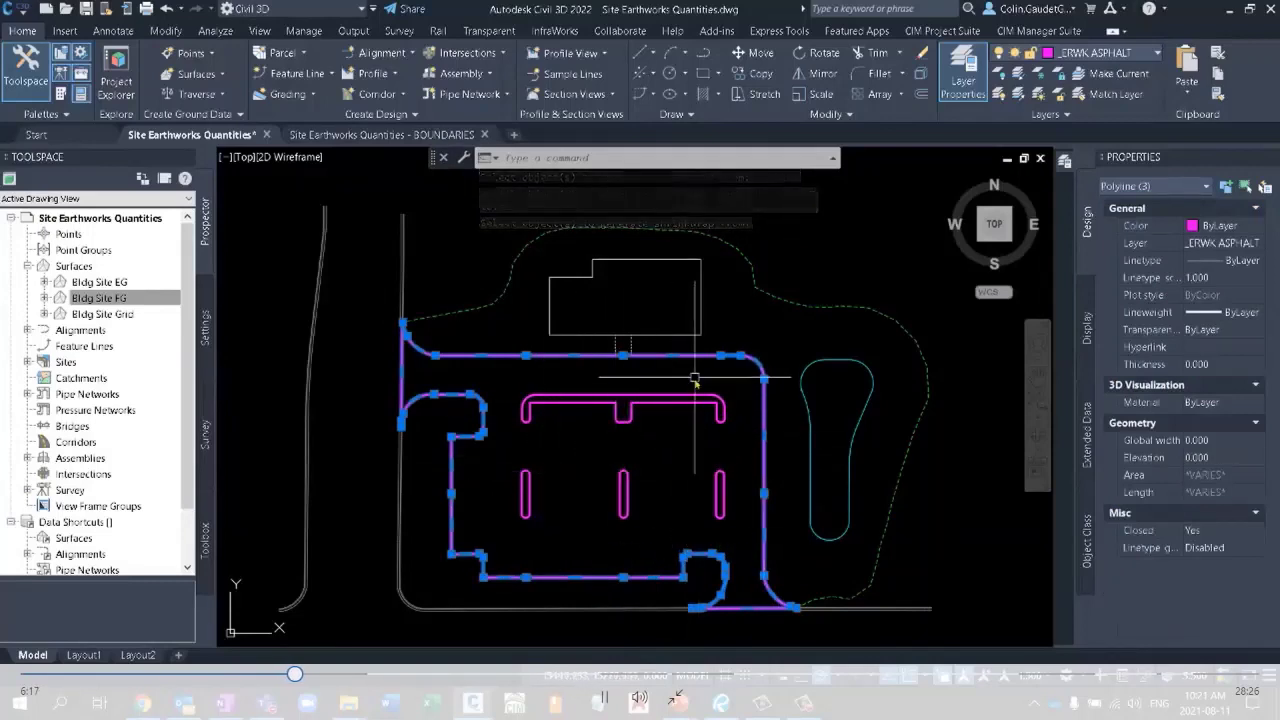
Make _ERWK BLDG the current layer and generate a shrinkwrap outline from the building footprint with LINEWORKSHRINKWRAP.
{"action": "middle_click_drag", "start_coordinate": [692, 372], "coordinate": [674, 446]}
{"action": "key", "text": "Escape"}
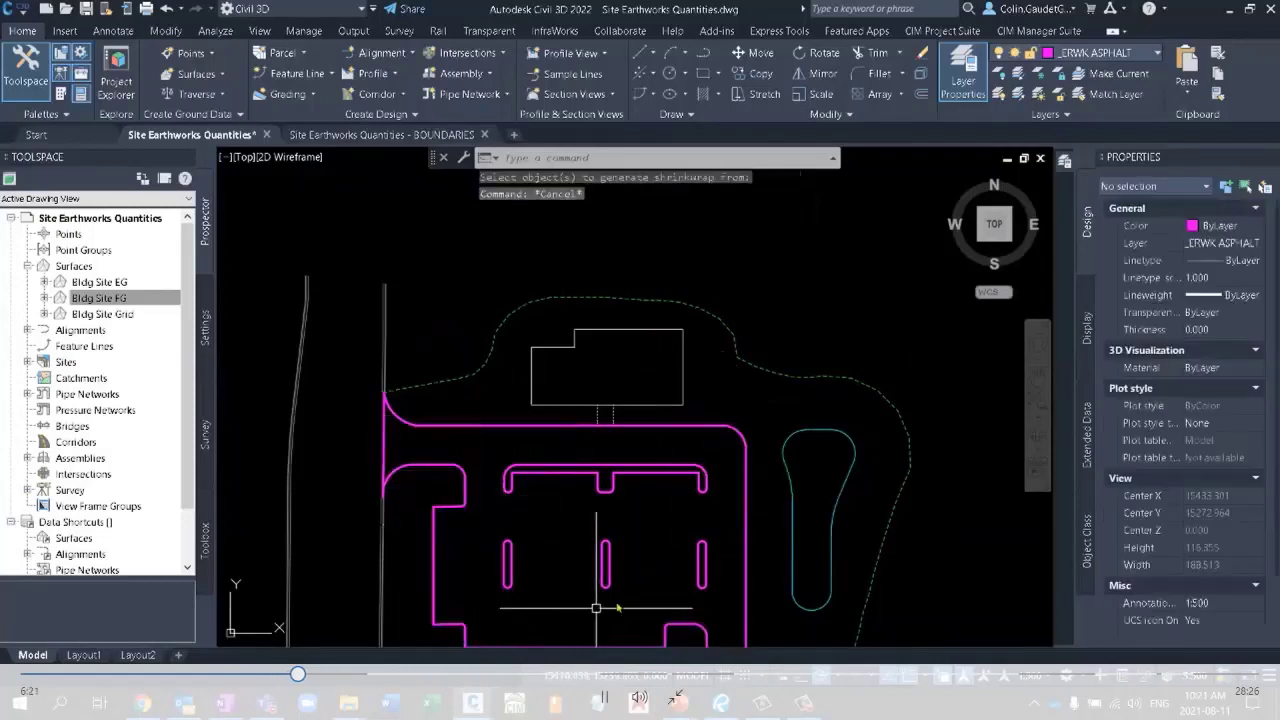
{"action": "mouse_move", "coordinate": [640, 581]}
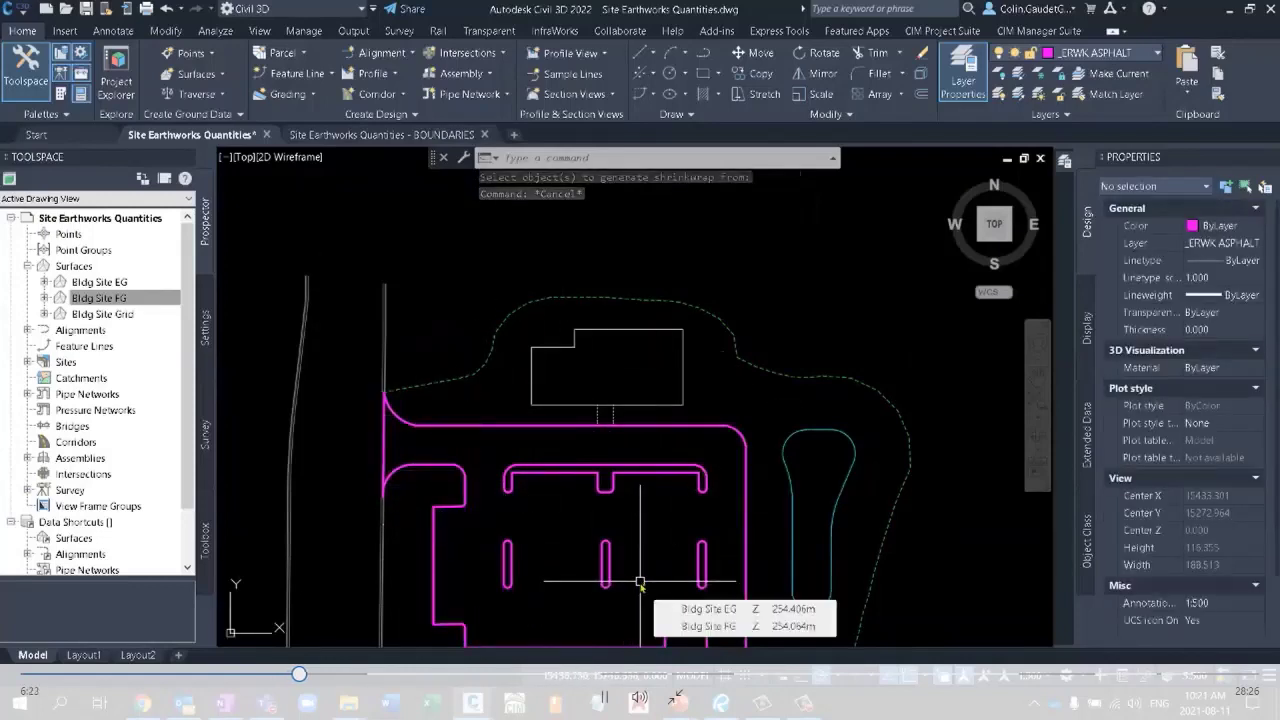
{"action": "left_click", "coordinate": [1106, 54]}
{"action": "left_click", "coordinate": [1100, 90]}
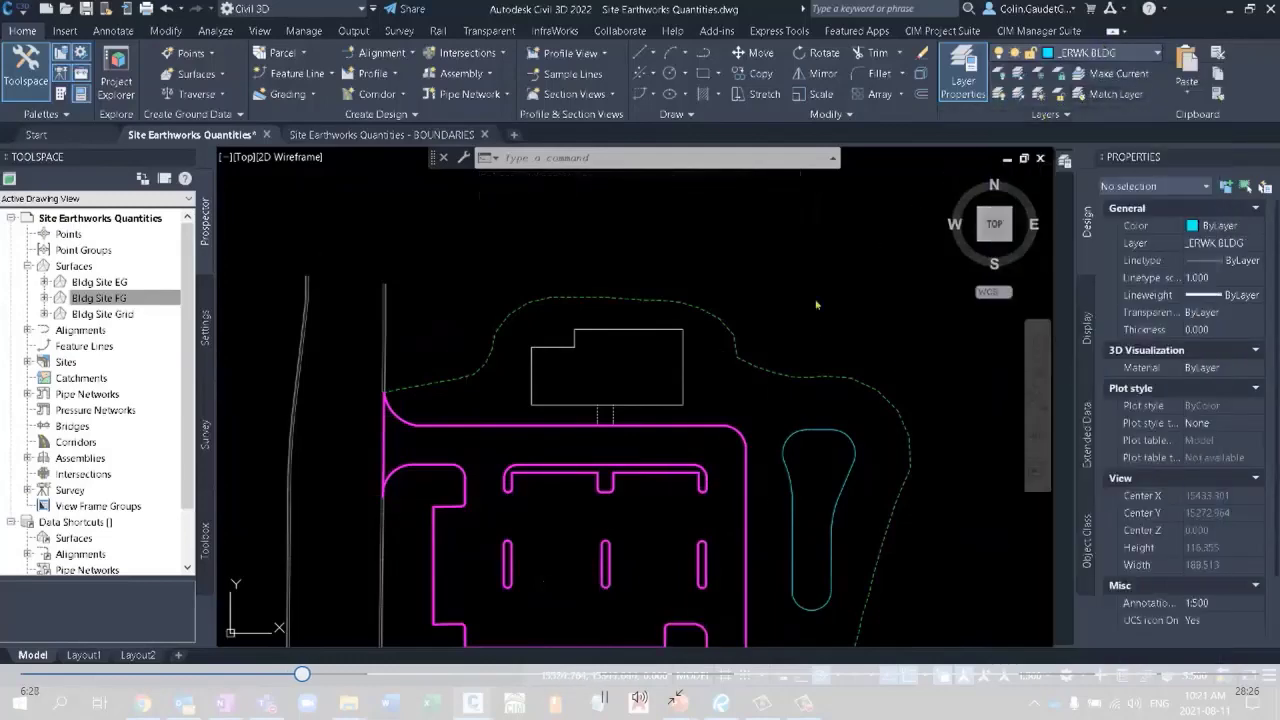
{"action": "left_click", "coordinate": [683, 370]}
{"action": "type", "text": "LINEWORKSHRINKWRAP"}
{"action": "key", "text": "Return"}
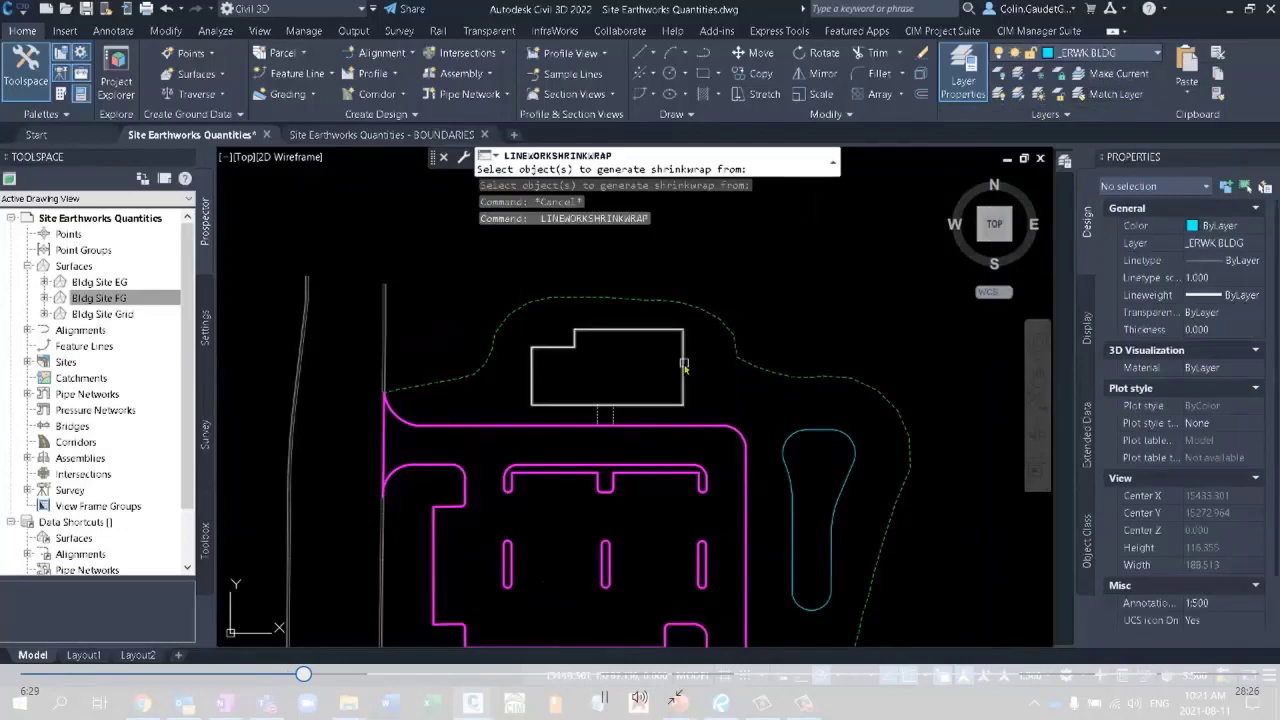
{"action": "left_click", "coordinate": [683, 370]}
{"action": "key", "text": "Return"}
{"action": "key", "text": "Escape"}
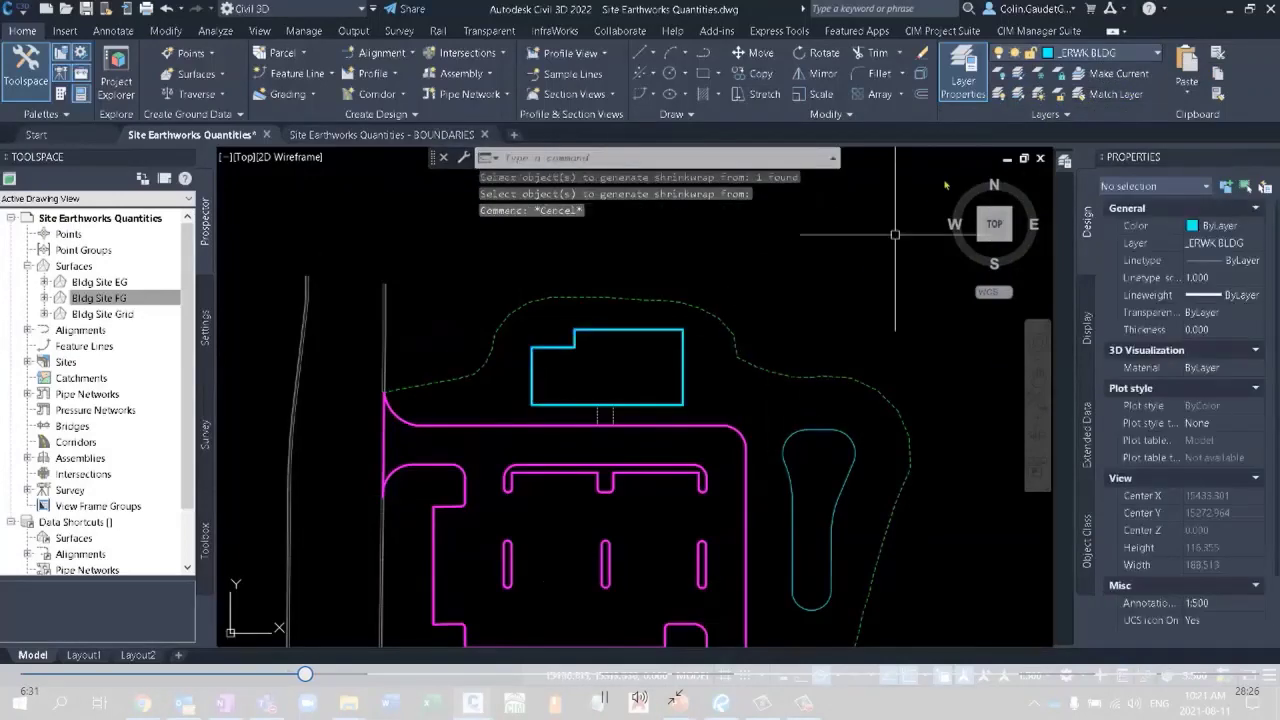
Make _ERWK SOD current, shrinkwrap the north and east curb line together with the dashed grading limit line, and erase the duplicate outline.
{"action": "left_click", "coordinate": [1078, 56]}
{"action": "left_click", "coordinate": [1100, 165]}
{"action": "key", "text": "Return"}
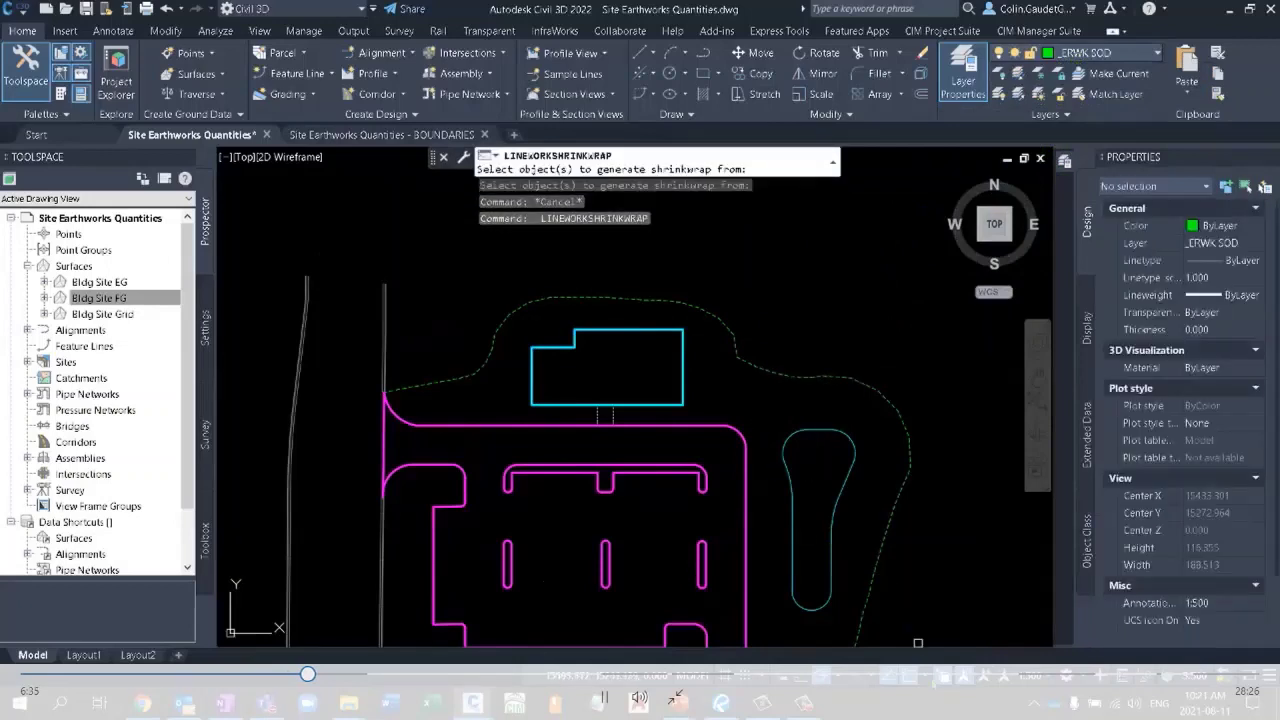
{"action": "left_click", "coordinate": [748, 490]}
{"action": "left_click", "coordinate": [825, 577]}
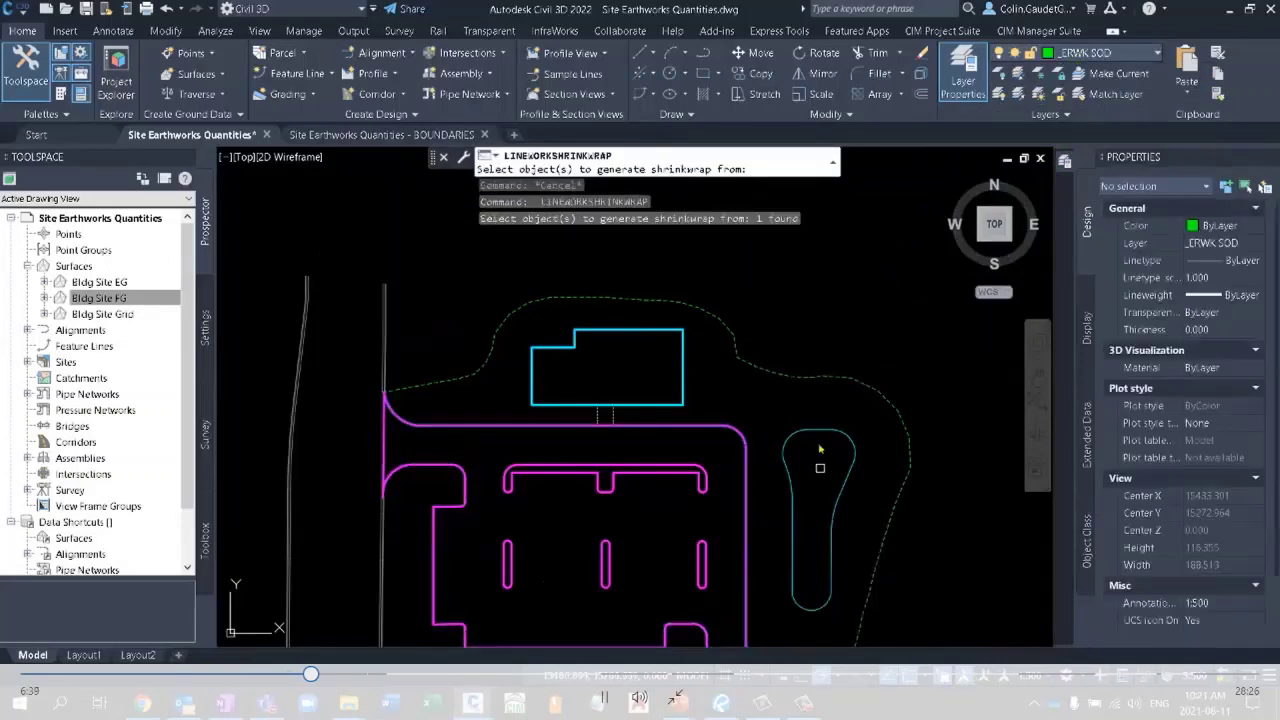
{"action": "left_click", "coordinate": [812, 383]}
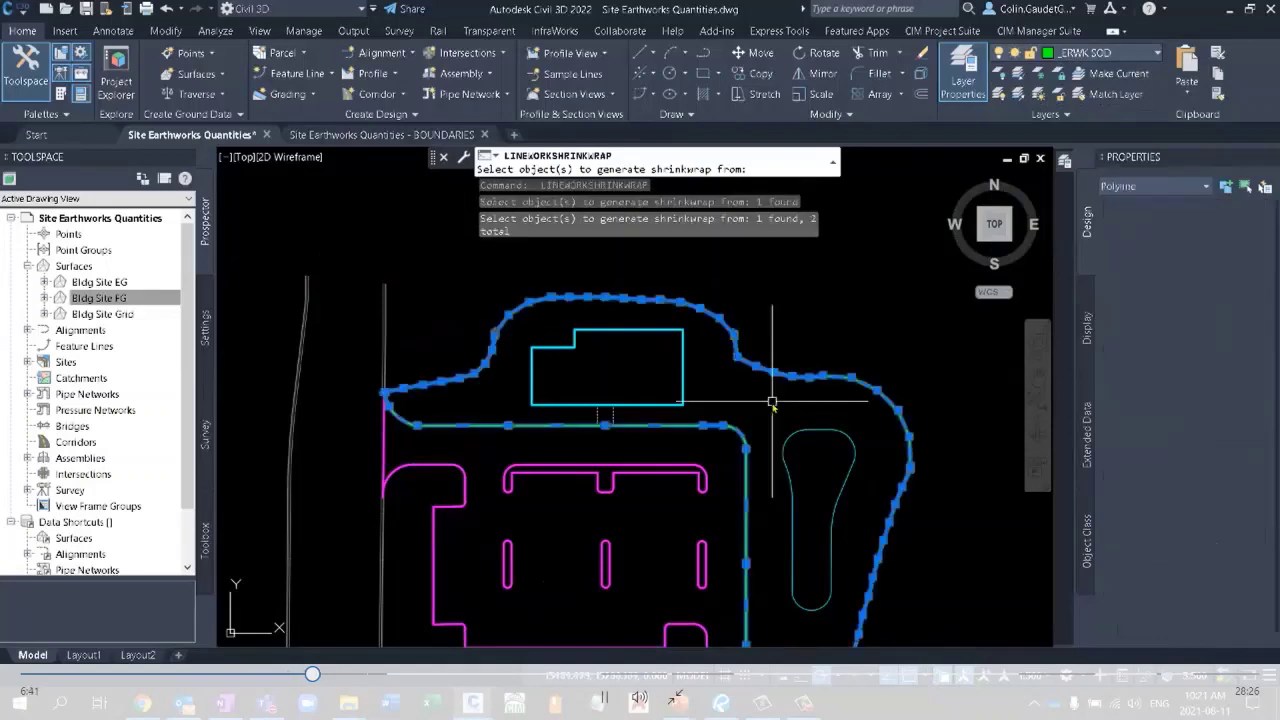
{"action": "mouse_move", "coordinate": [666, 486]}
{"action": "middle_mouse_down"}
{"action": "mouse_move", "coordinate": [660, 500]}
{"action": "mouse_move", "coordinate": [731, 391]}
{"action": "middle_mouse_up"}
{"action": "key", "text": "Return"}
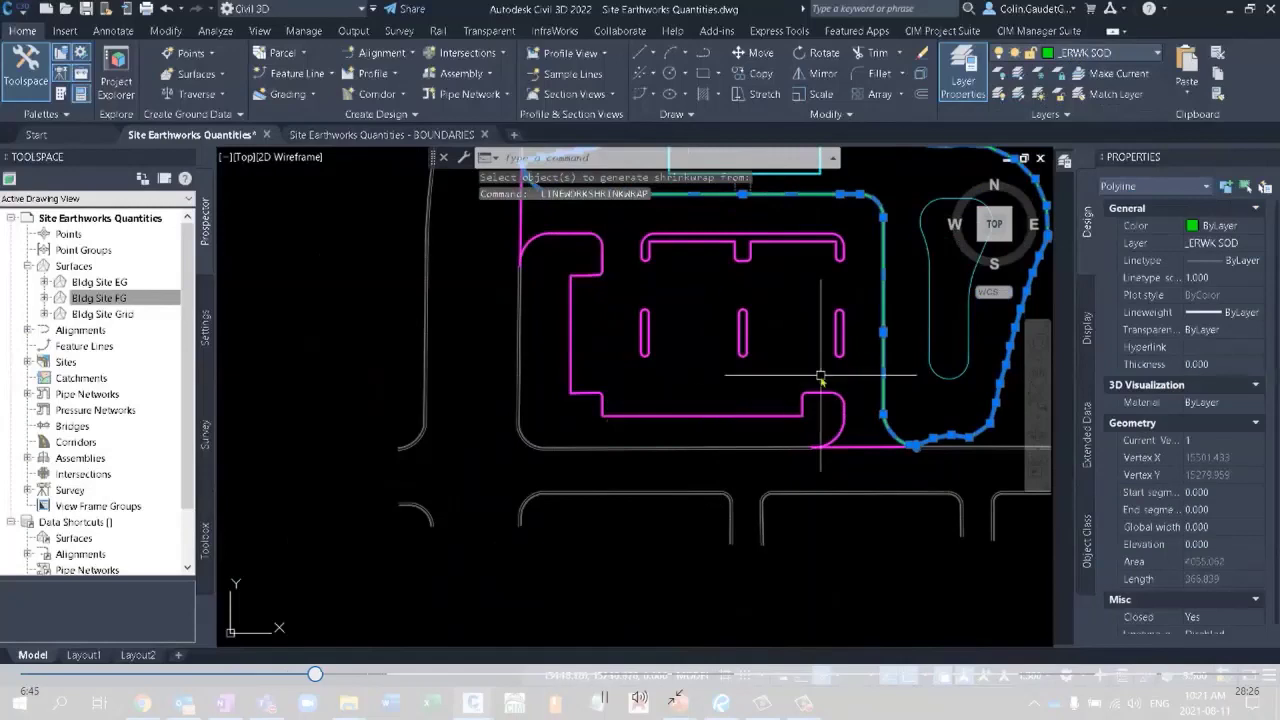
{"action": "key", "text": "Delete"}
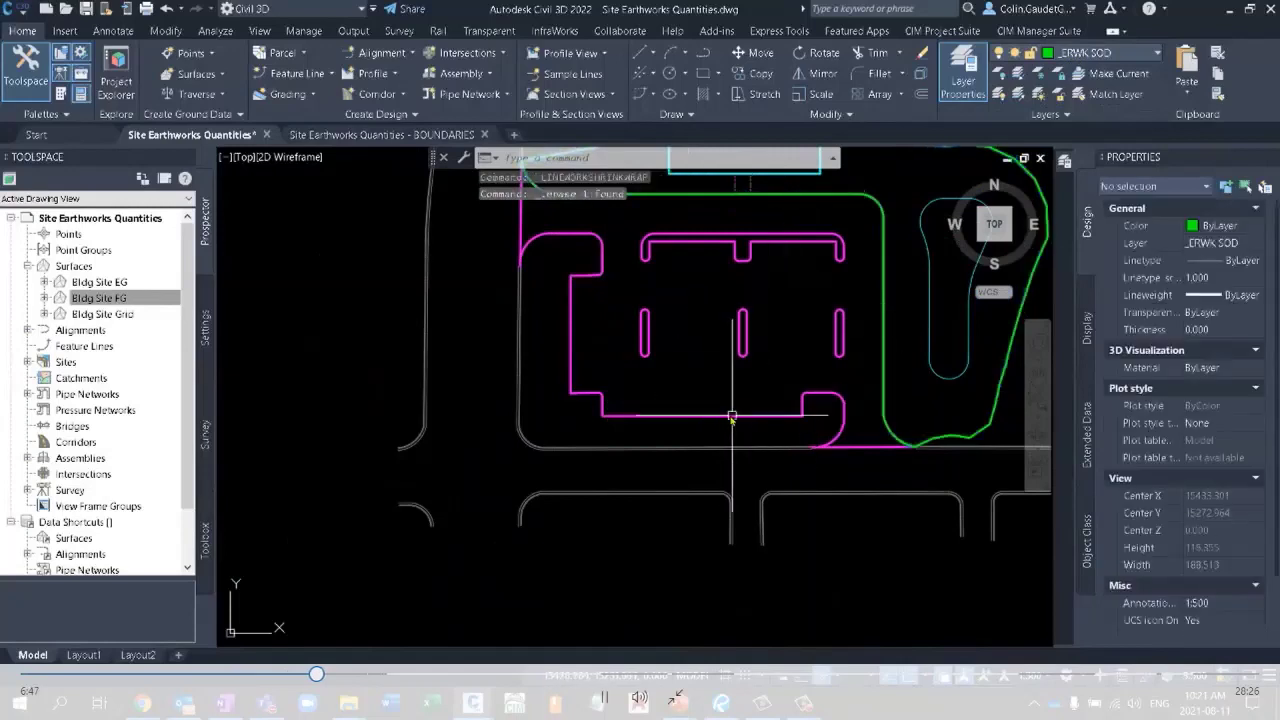
Generate a shrinkwrap outline from the feature line along the parking lot's southwest curb and the adjoining middle road curb line.
{"action": "type", "text": "LINEWORK"}
{"action": "key", "text": "Return"}
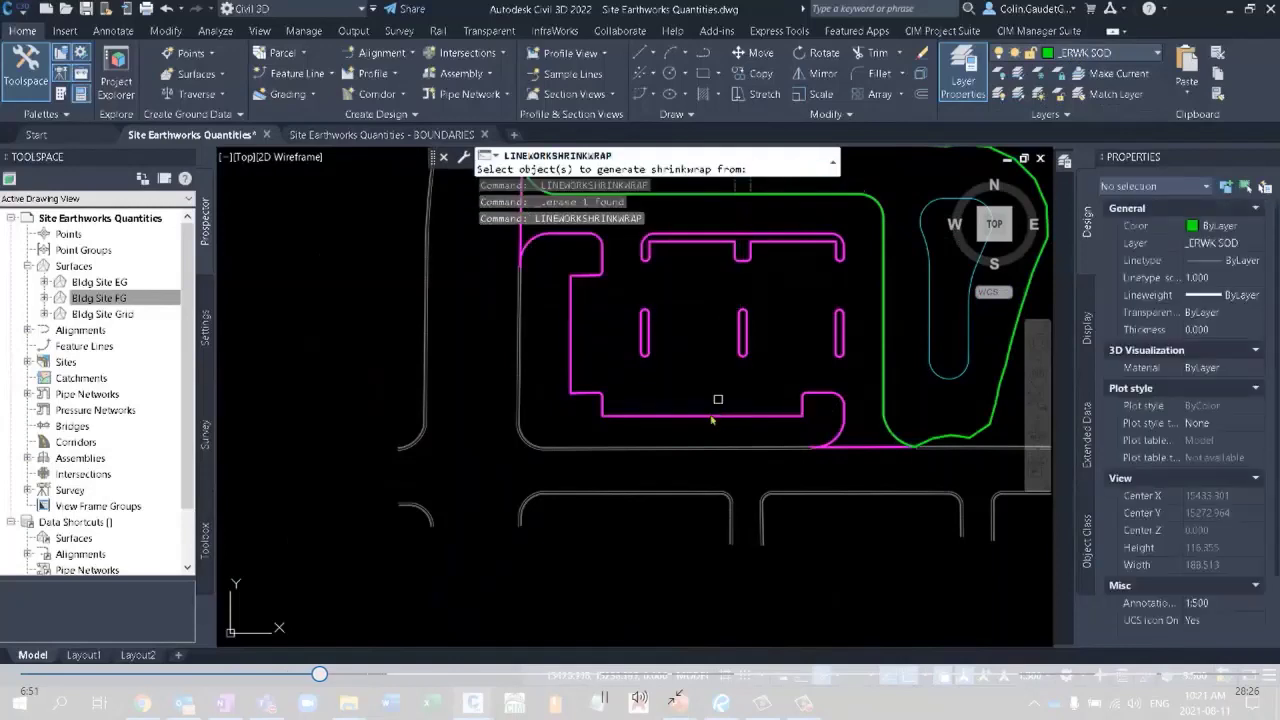
{"action": "left_click", "coordinate": [709, 422]}
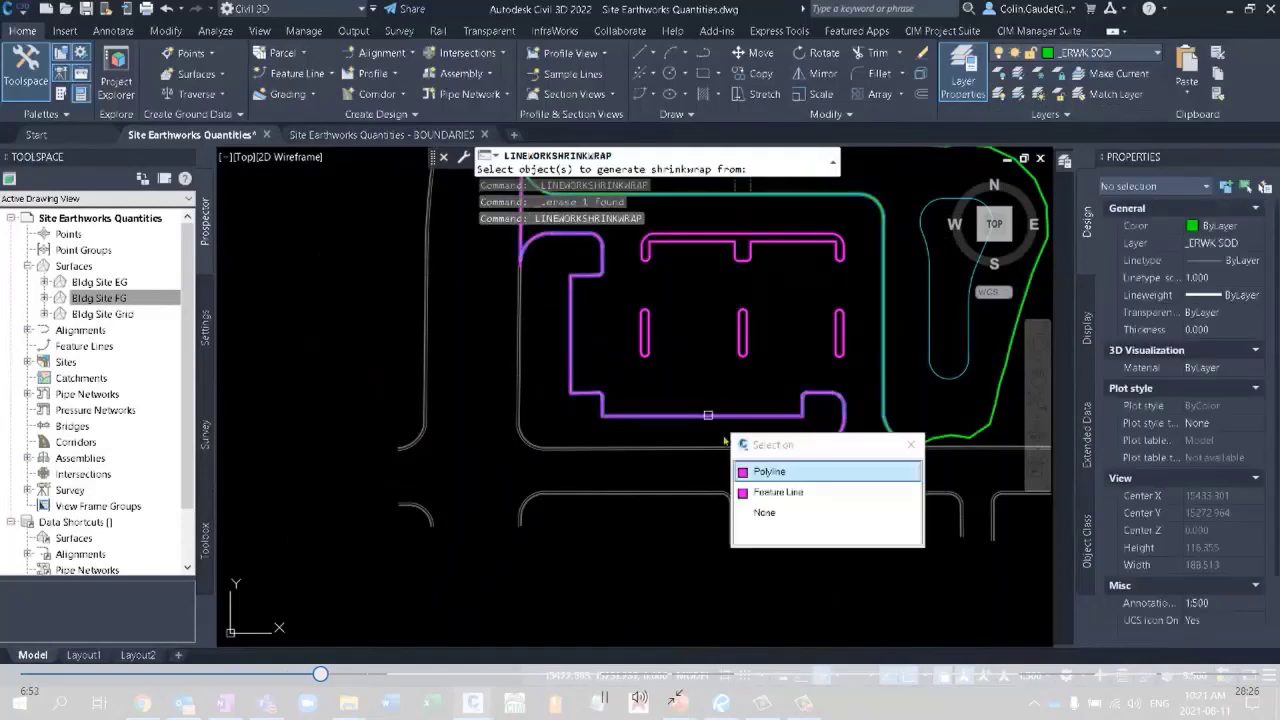
{"action": "left_click", "coordinate": [797, 497]}
{"action": "scroll", "coordinate": [798, 453], "scroll_direction": "up", "scroll_amount": 8}
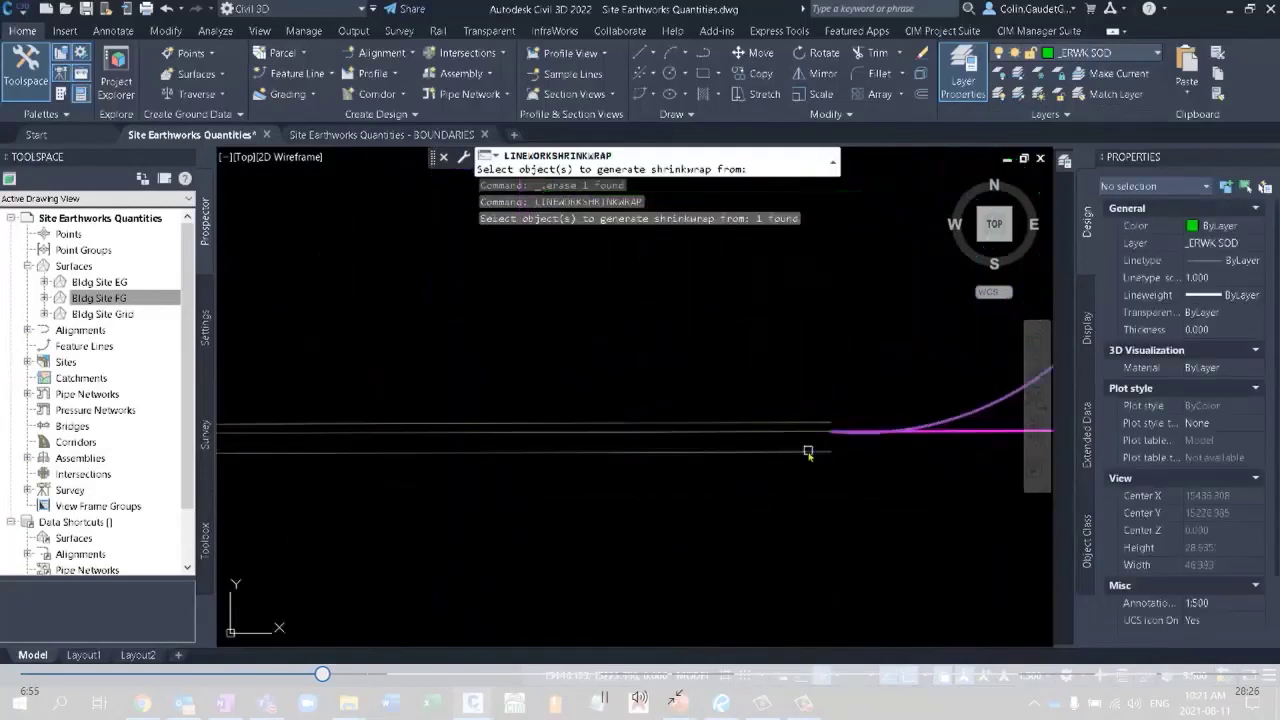
{"action": "left_click", "coordinate": [791, 433]}
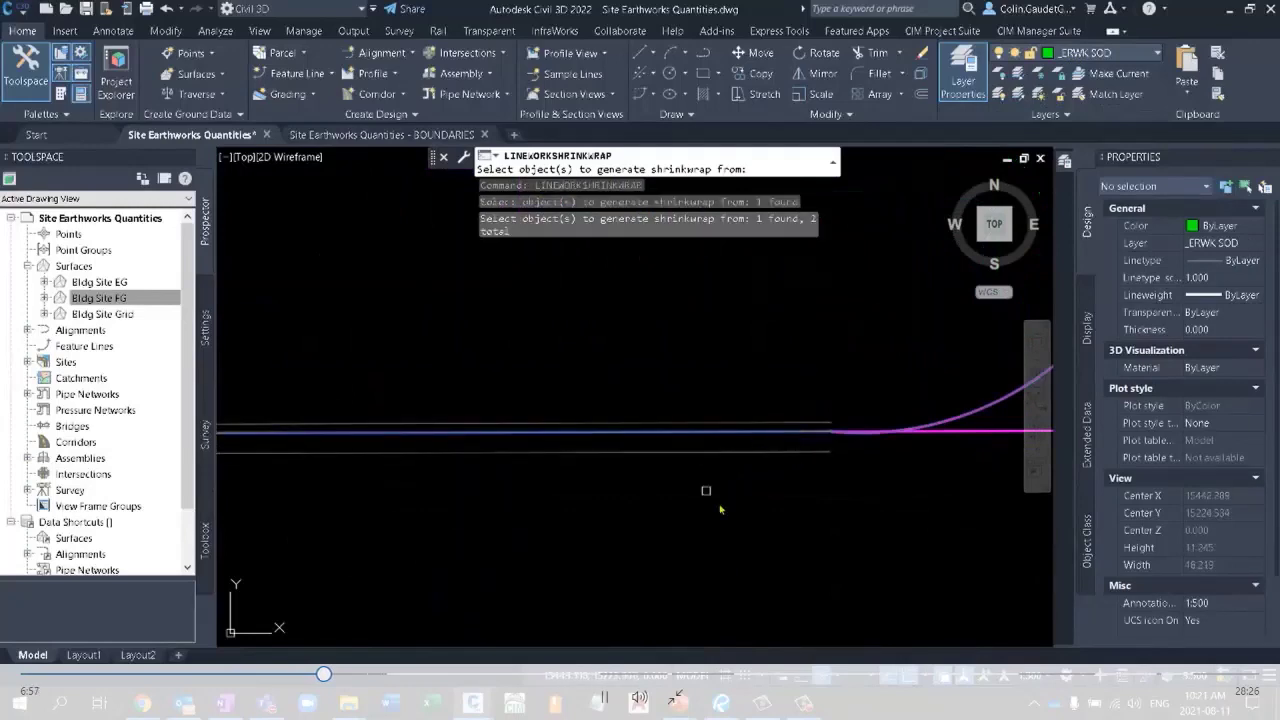
{"action": "key", "text": "Return"}
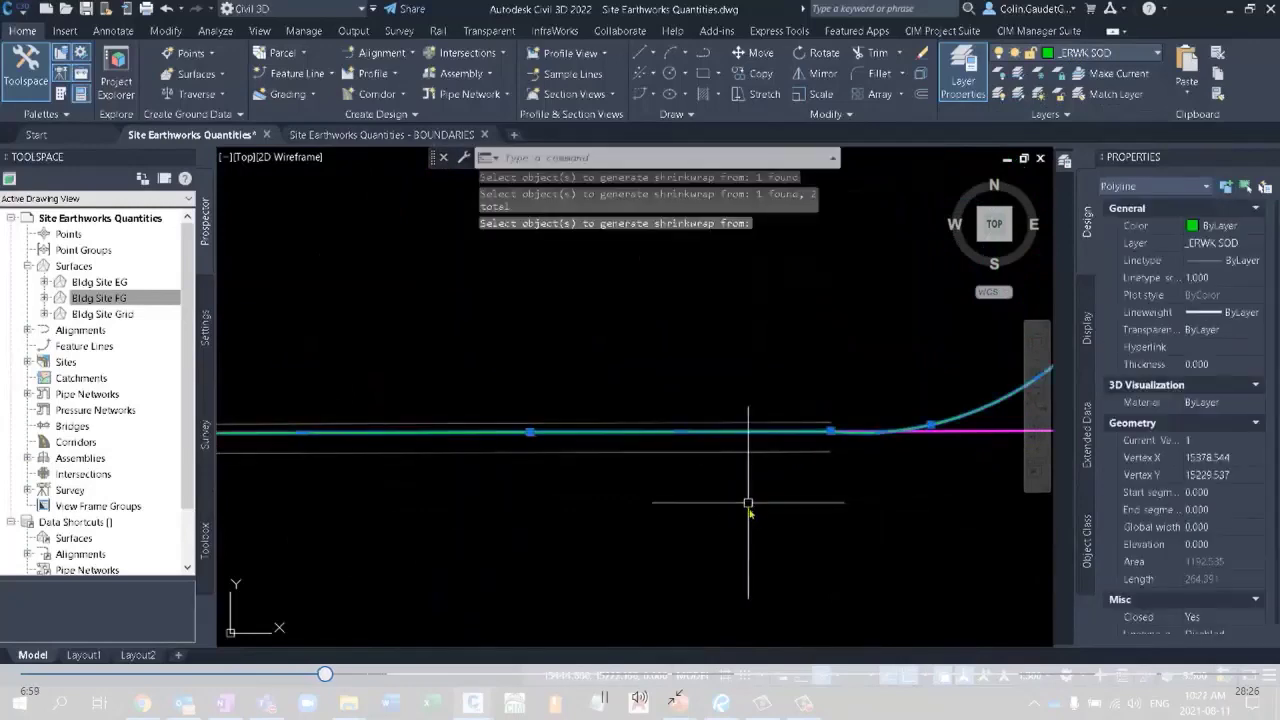
{"action": "scroll", "coordinate": [777, 517], "scroll_direction": "up", "scroll_amount": 4}
{"action": "key", "text": "Escape"}
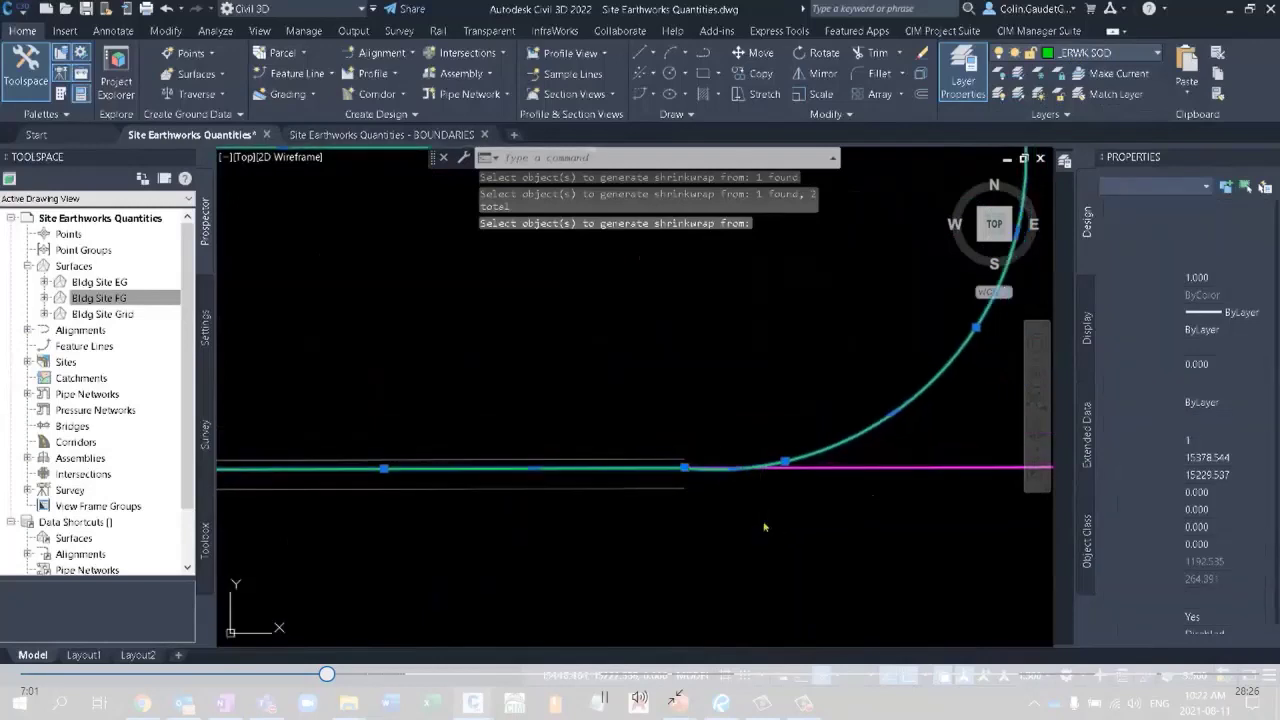
Erase the two sliver polylines on _ERWK ASPHALT where the driveway curb returns meet the south and west road edges.
{"action": "left_click", "coordinate": [623, 414]}
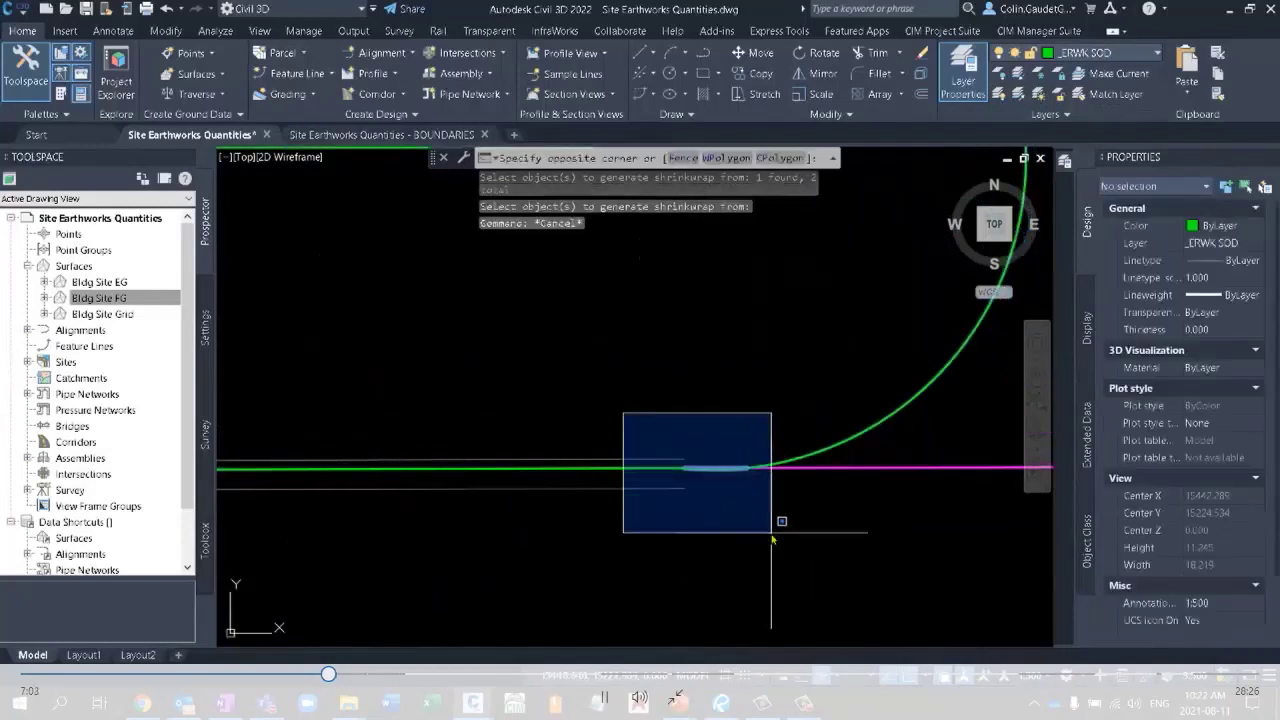
{"action": "left_click", "coordinate": [772, 538]}
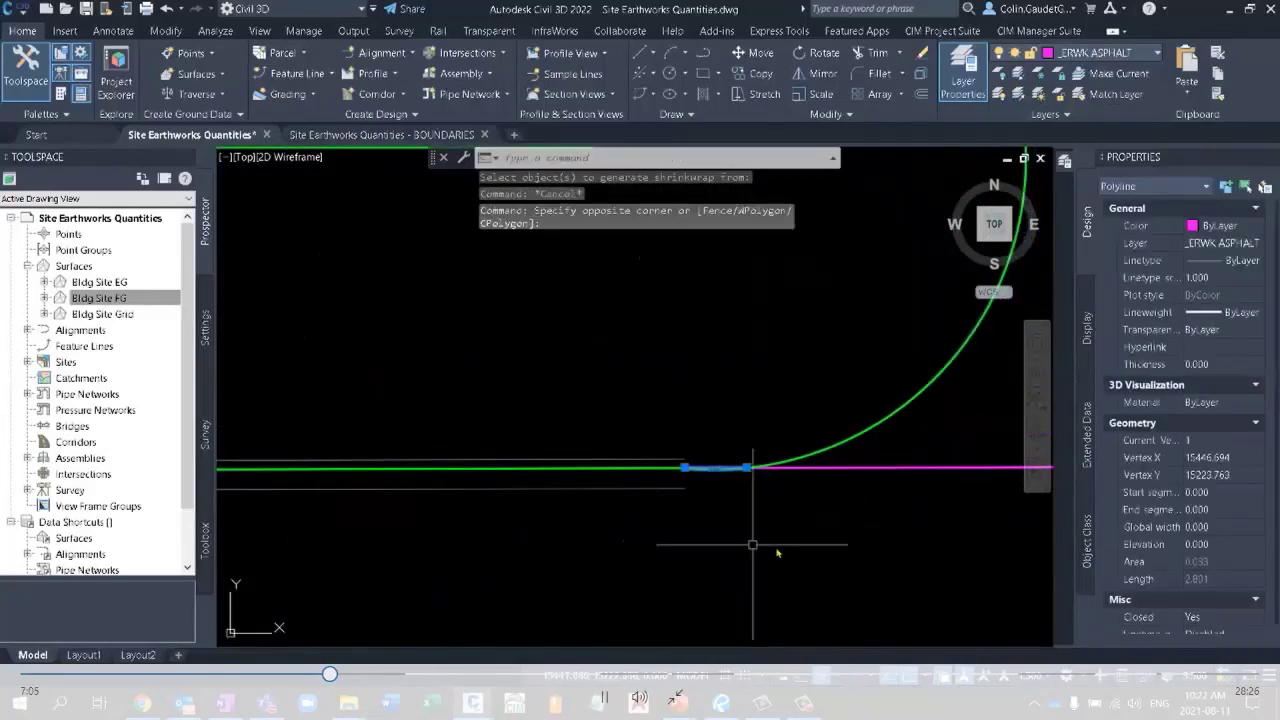
{"action": "scroll", "coordinate": [729, 472], "scroll_direction": "up", "scroll_amount": 5}
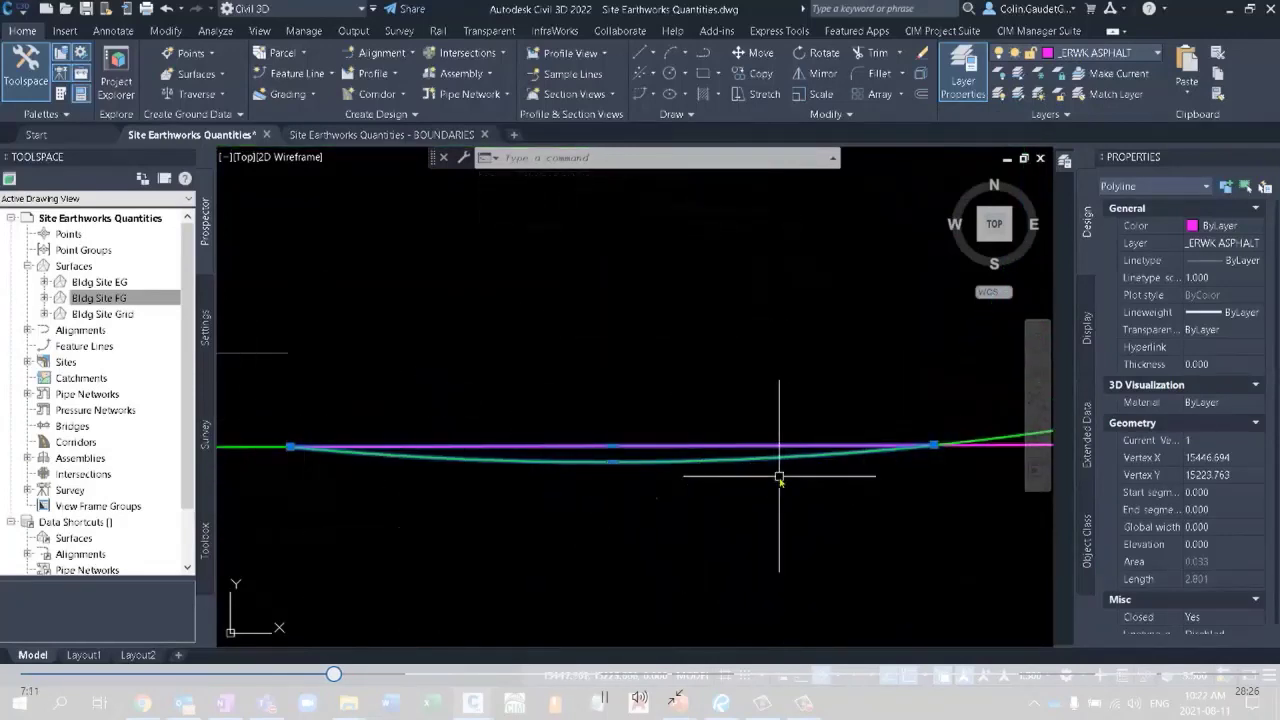
{"action": "scroll", "coordinate": [840, 485], "scroll_direction": "down", "scroll_amount": 5}
{"action": "scroll", "coordinate": [940, 500], "scroll_direction": "down", "scroll_amount": 7}
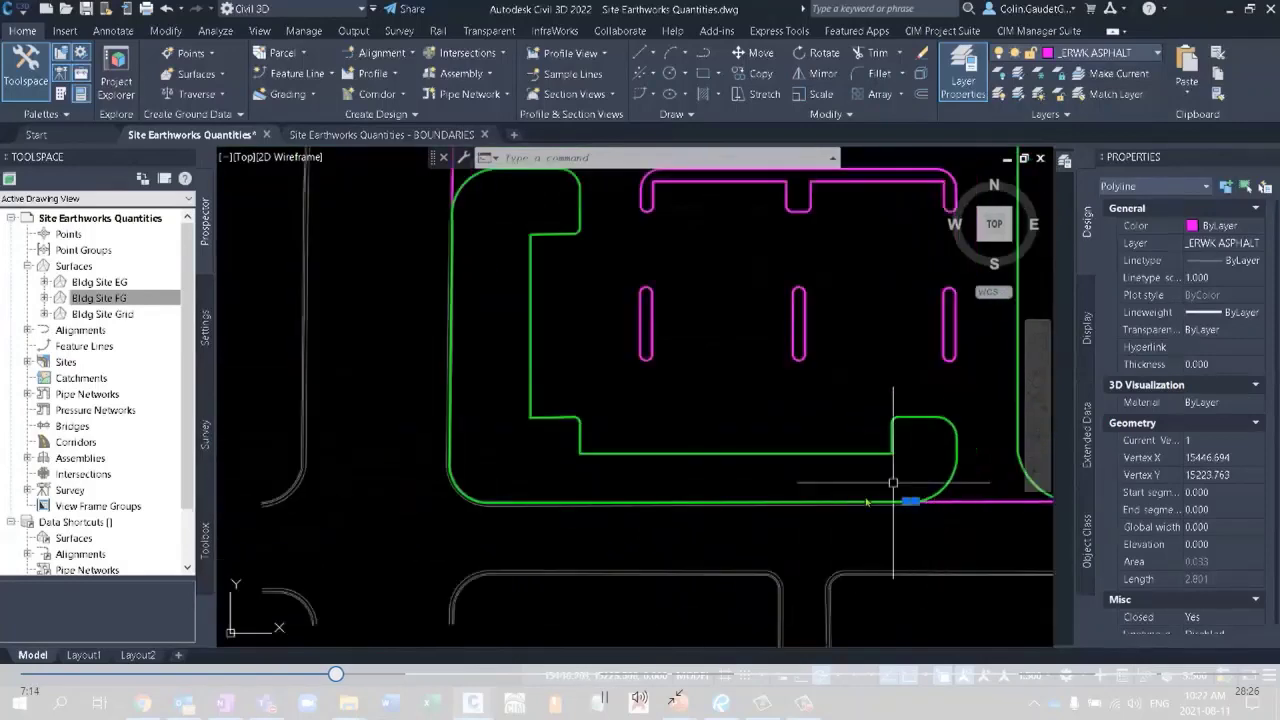
{"action": "scroll", "coordinate": [493, 268], "scroll_direction": "up", "scroll_amount": 10}
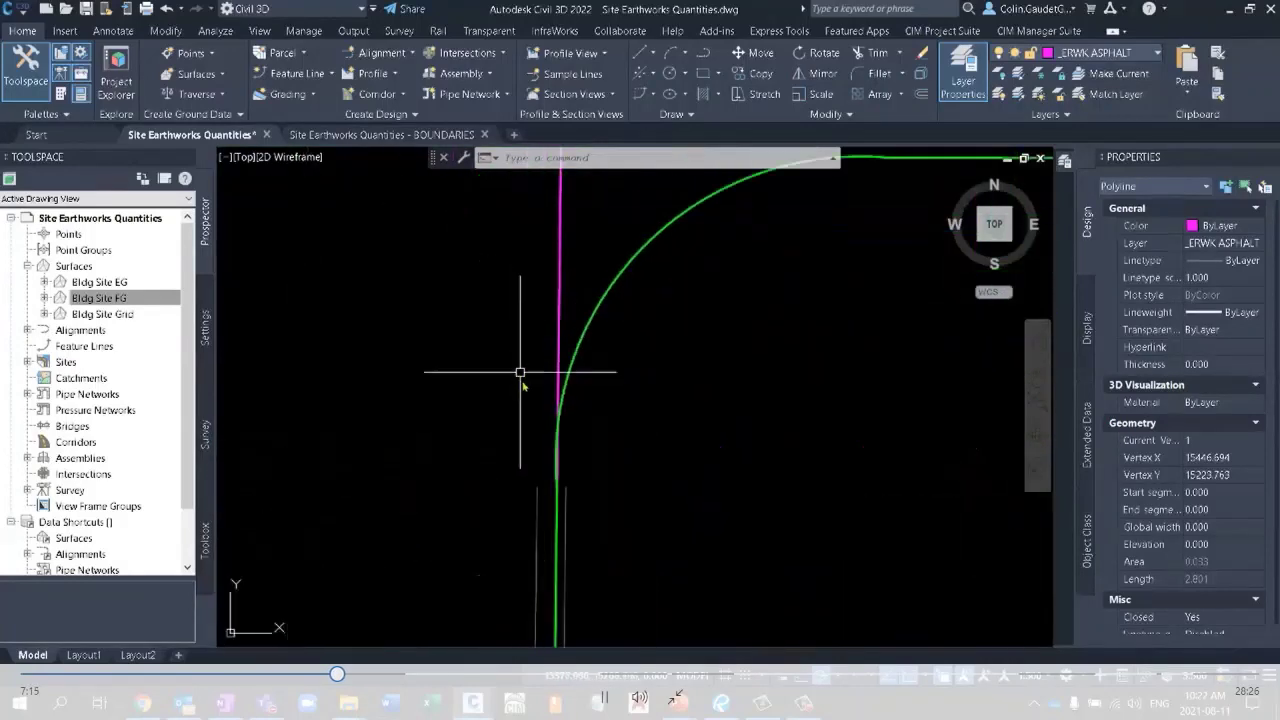
{"action": "left_click", "coordinate": [500, 410]}
{"action": "left_click", "coordinate": [600, 490]}
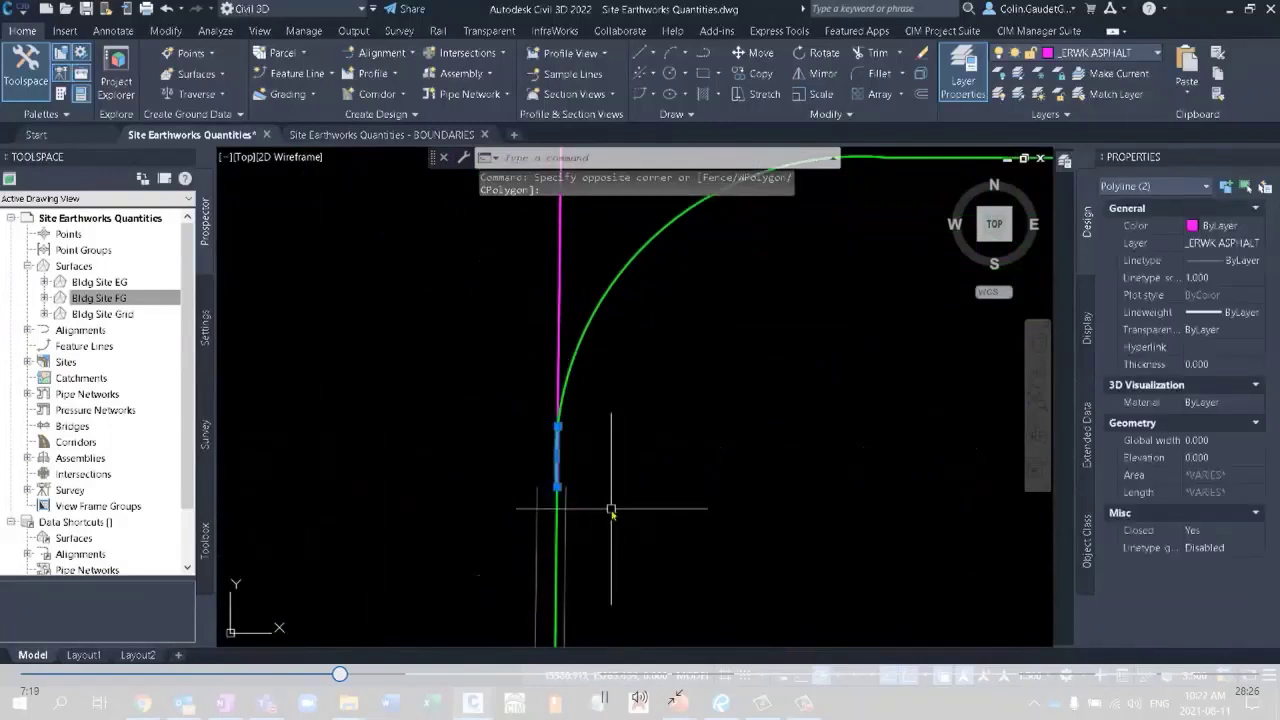
{"action": "key", "text": "Delete"}
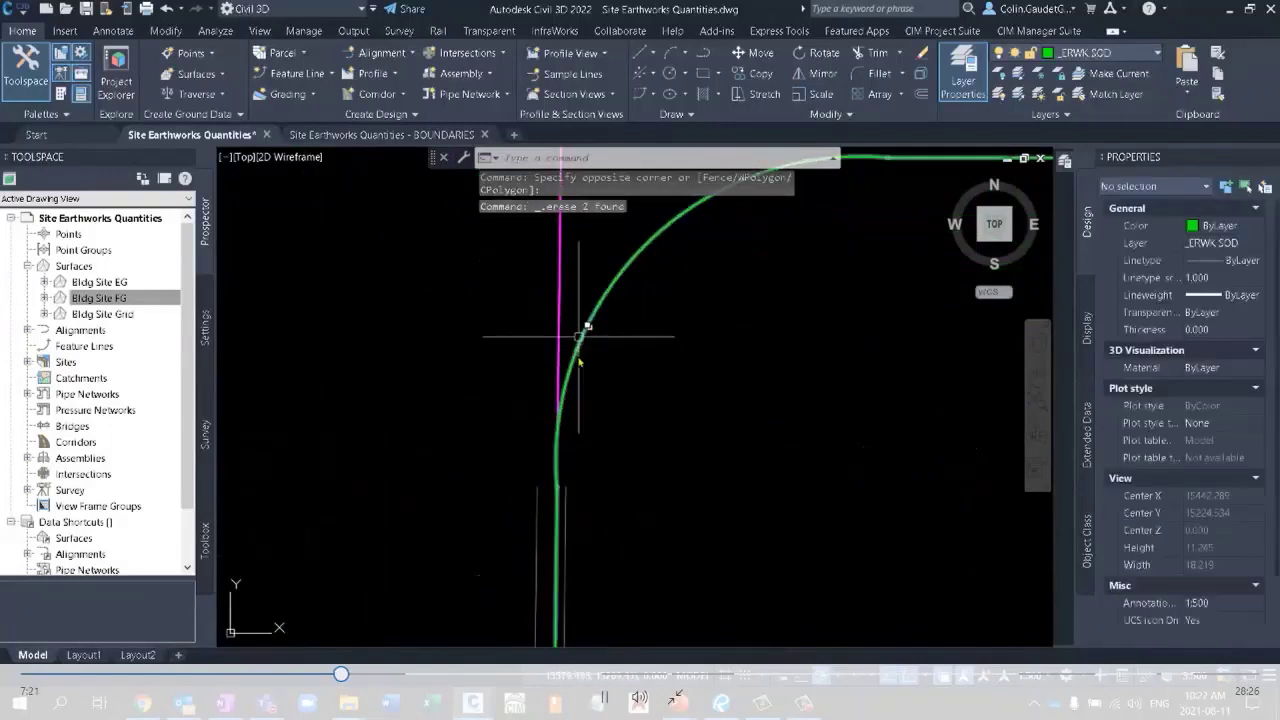
Select all the _ERWK ASPHALT polylines using Select Similar from a parking island outline and set their elevation to 0.45.
{"action": "scroll", "coordinate": [418, 415], "scroll_direction": "down", "scroll_amount": 5}
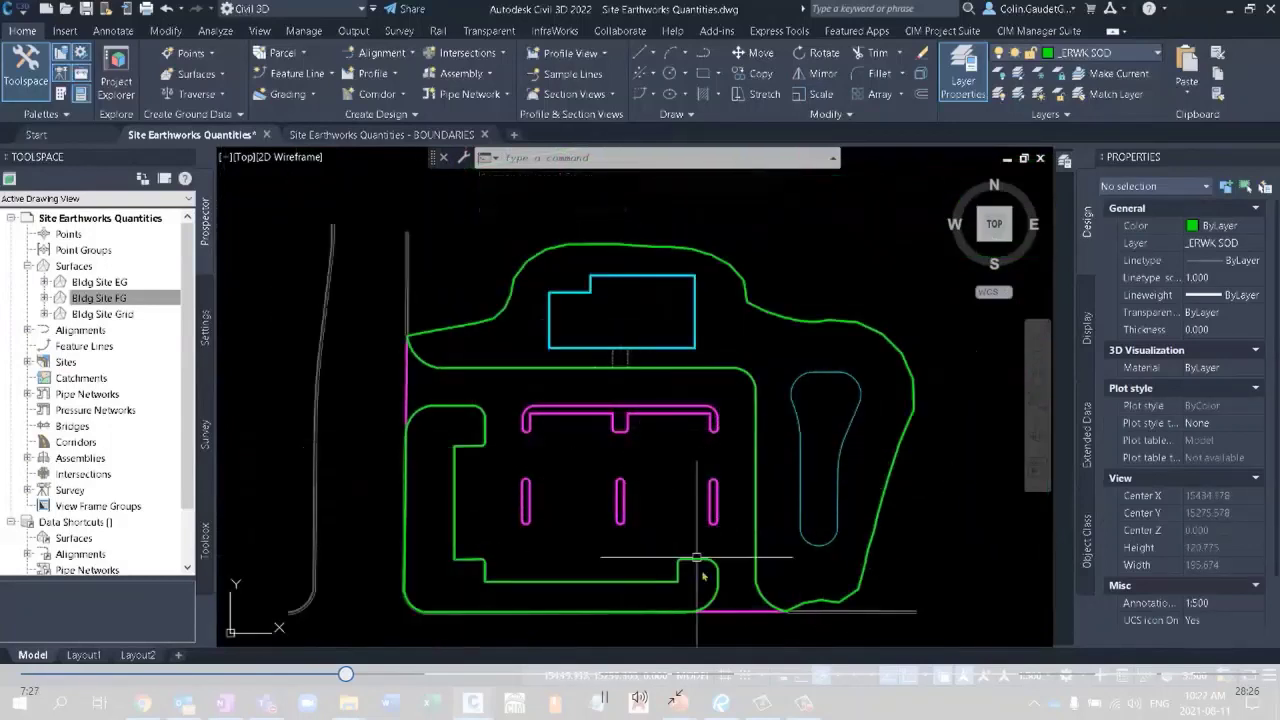
{"action": "middle_click_drag", "start_coordinate": [754, 603], "coordinate": [750, 557]}
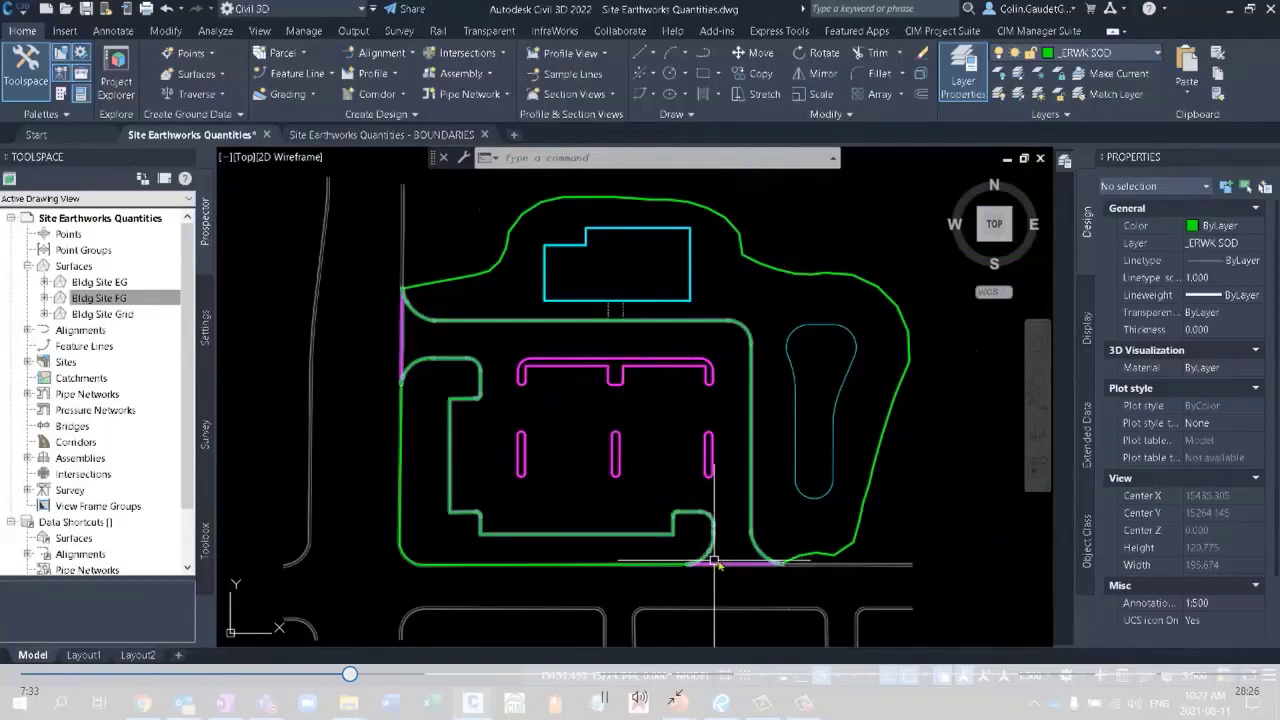
{"action": "mouse_move", "coordinate": [735, 548]}
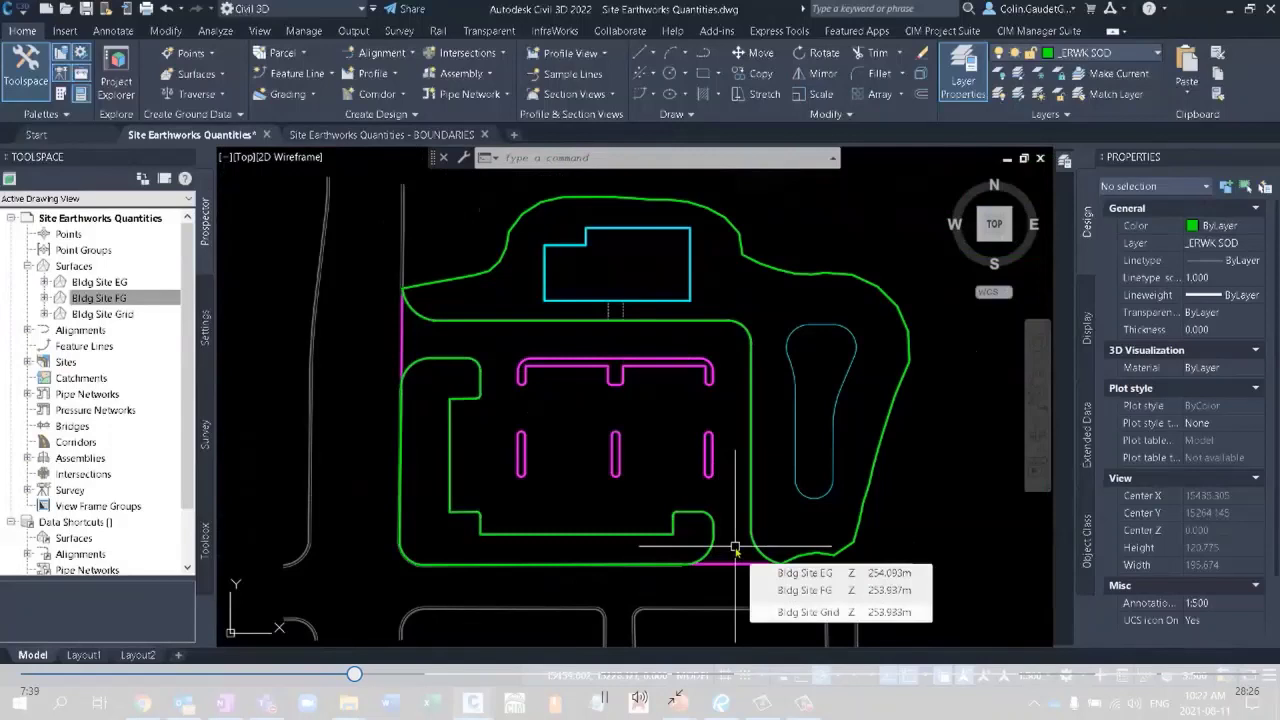
{"action": "left_click", "coordinate": [707, 443]}
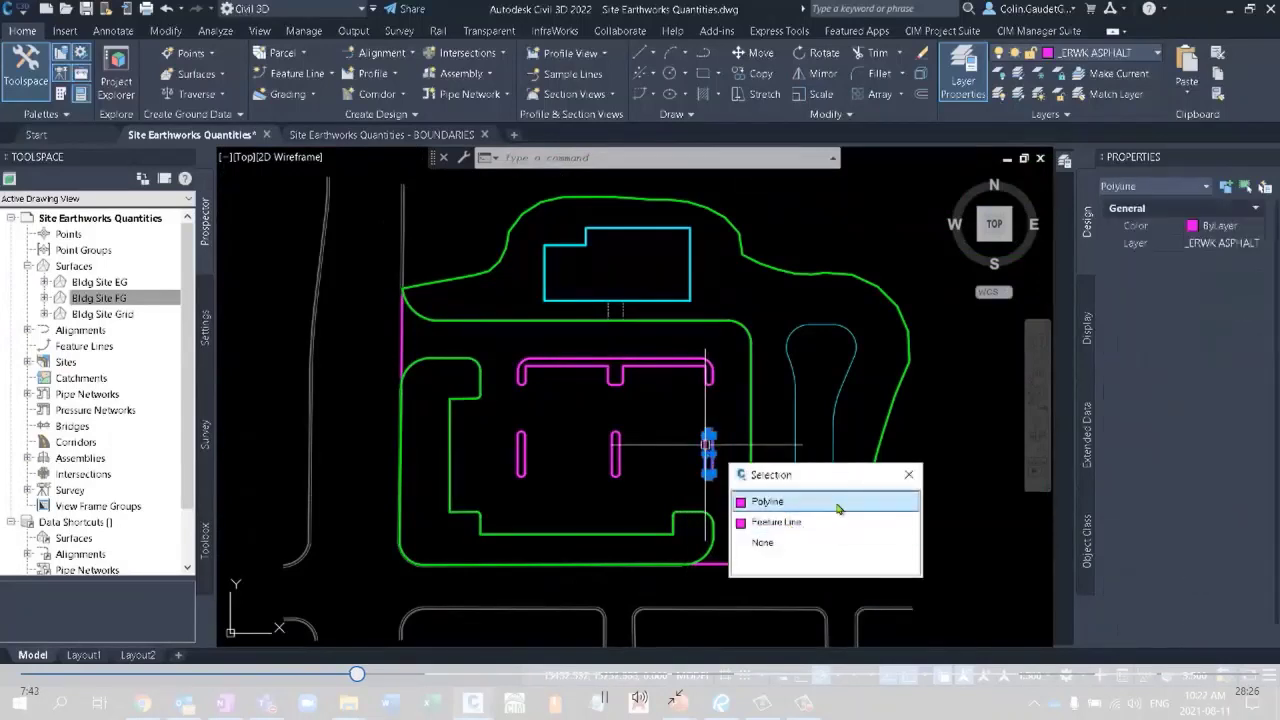
{"action": "left_click", "coordinate": [846, 505]}
{"action": "right_click", "coordinate": [645, 471]}
{"action": "left_click", "coordinate": [702, 444]}
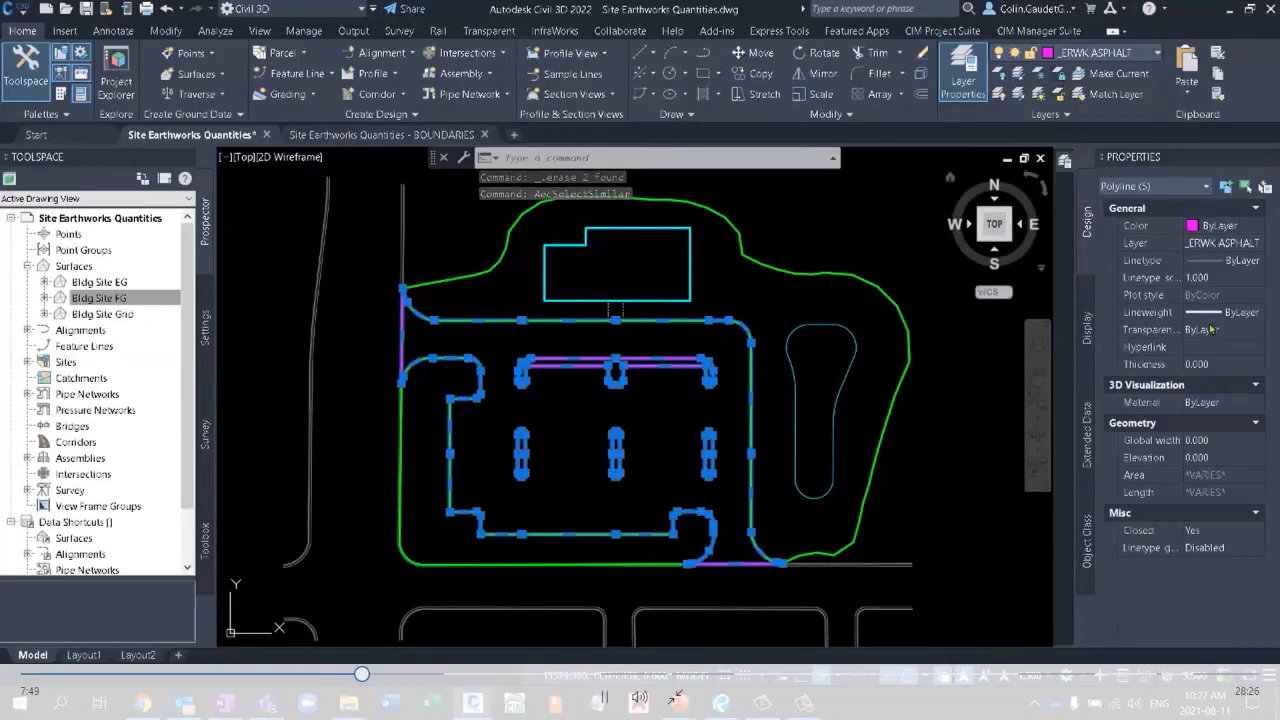
{"action": "left_click", "coordinate": [1207, 461]}
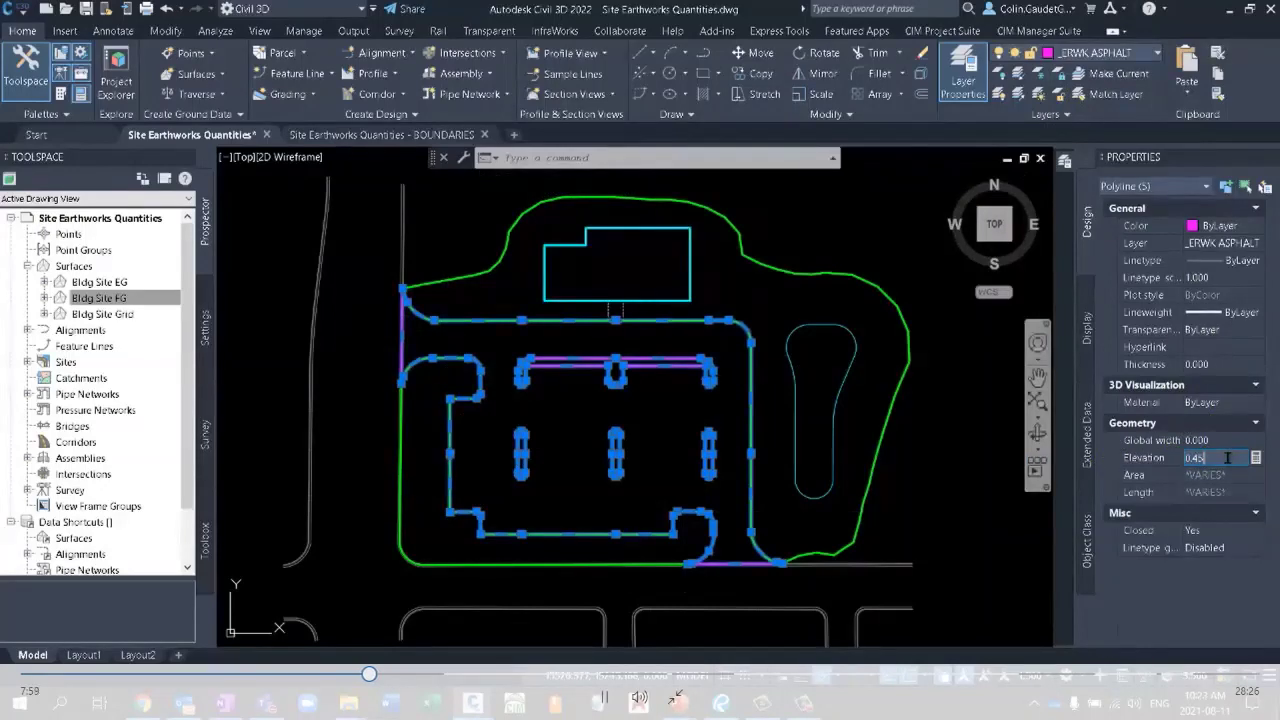
{"action": "key", "text": "Return"}
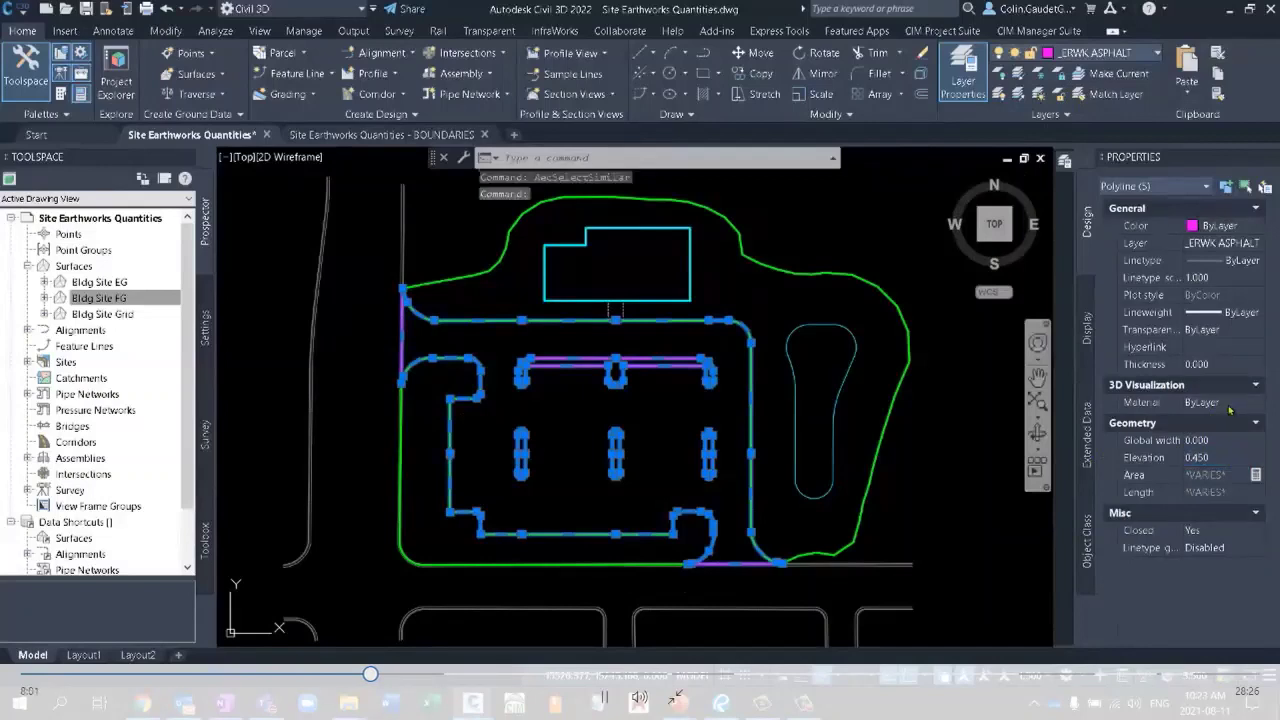
{"action": "key", "text": "Escape"}
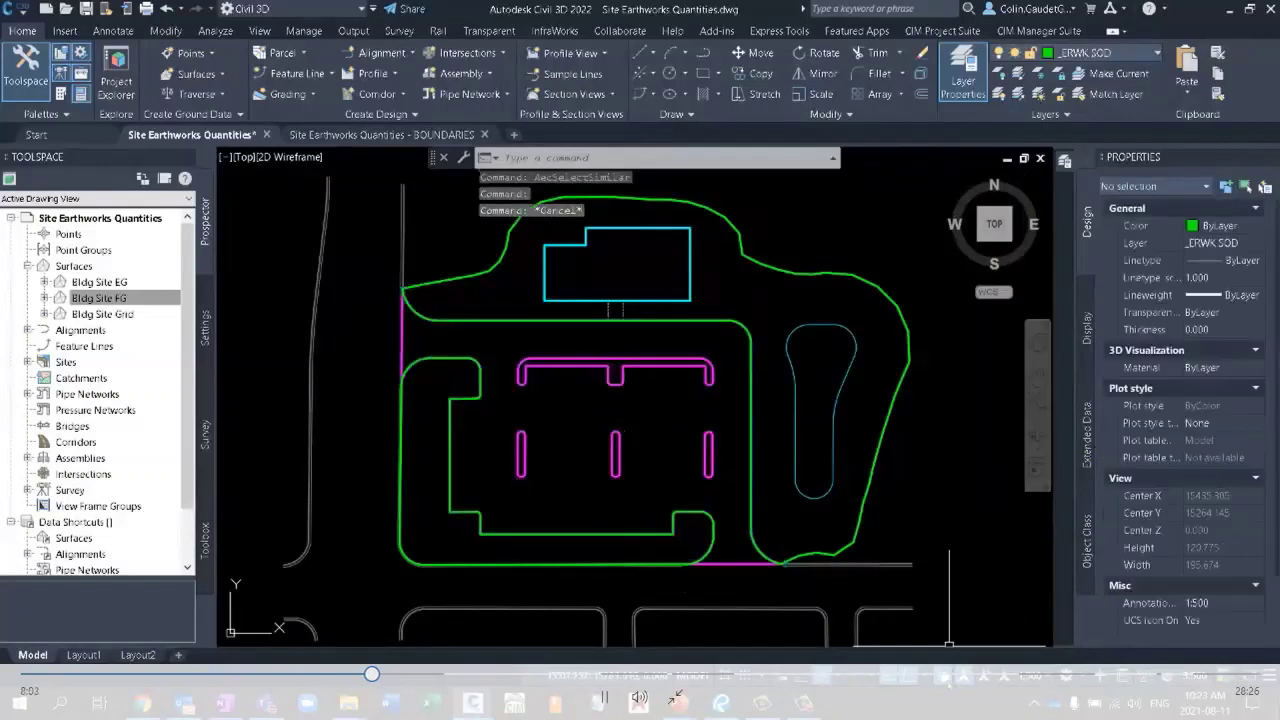
Select both _ERWK SOD outlines using Select Similar and set their elevation to 0.15.
{"action": "left_click", "coordinate": [872, 440]}
{"action": "right_click", "coordinate": [769, 437]}
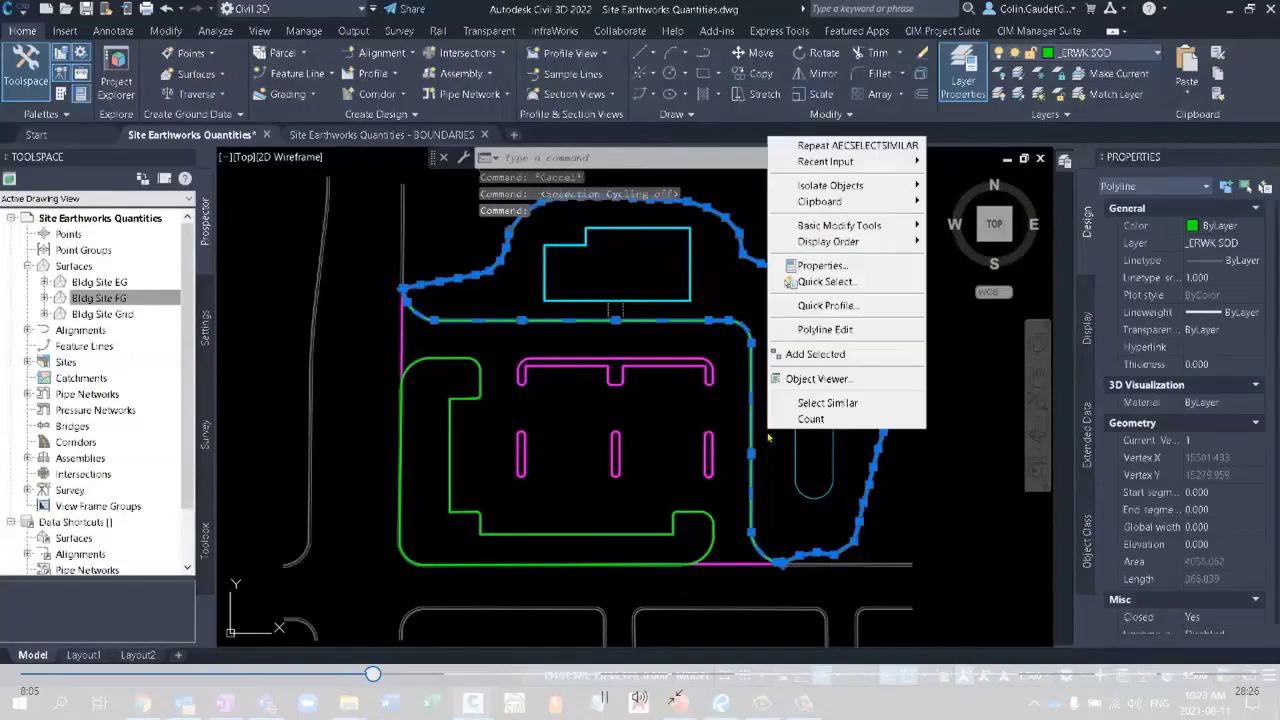
{"action": "left_click", "coordinate": [826, 403]}
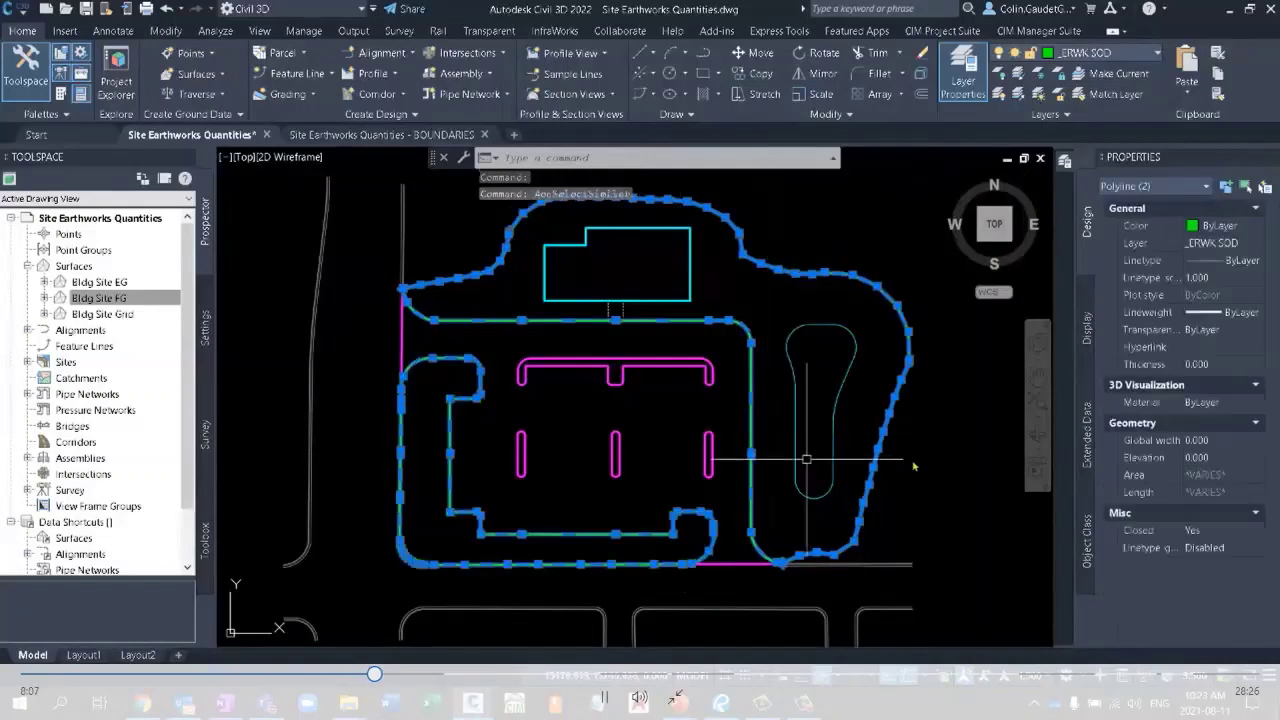
{"action": "left_click", "coordinate": [1201, 457]}
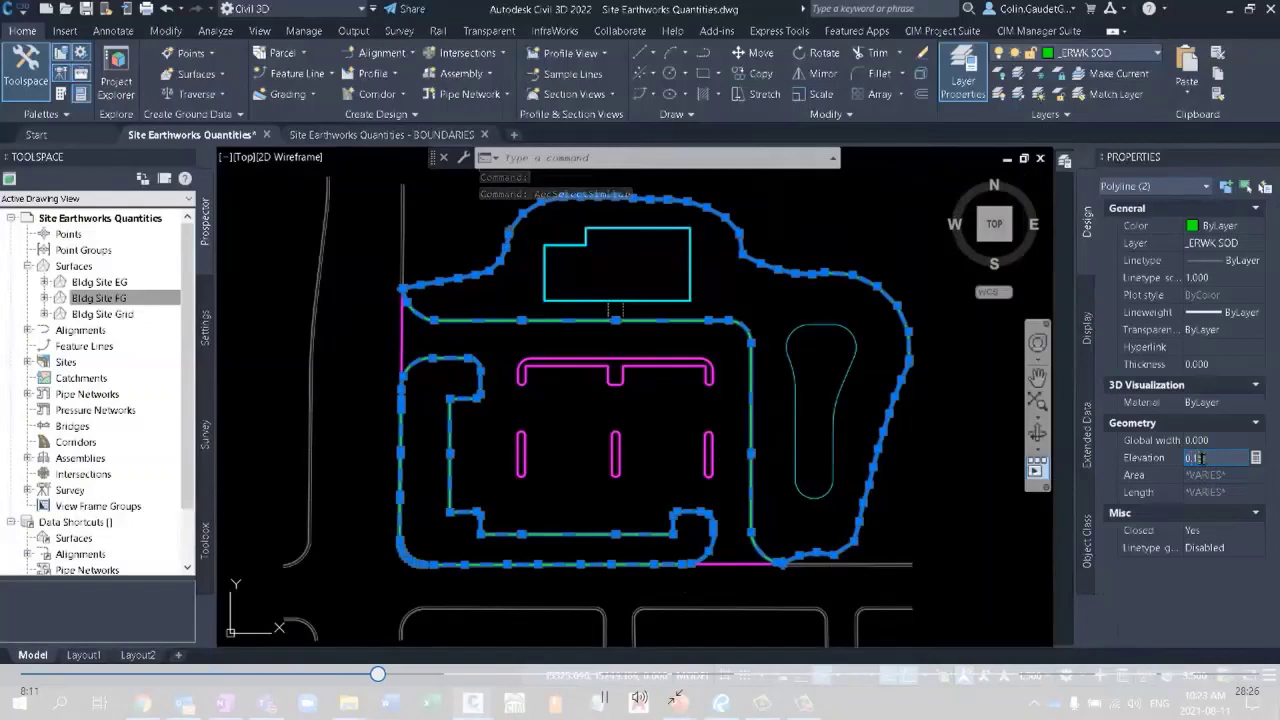
{"action": "key", "text": "Return"}
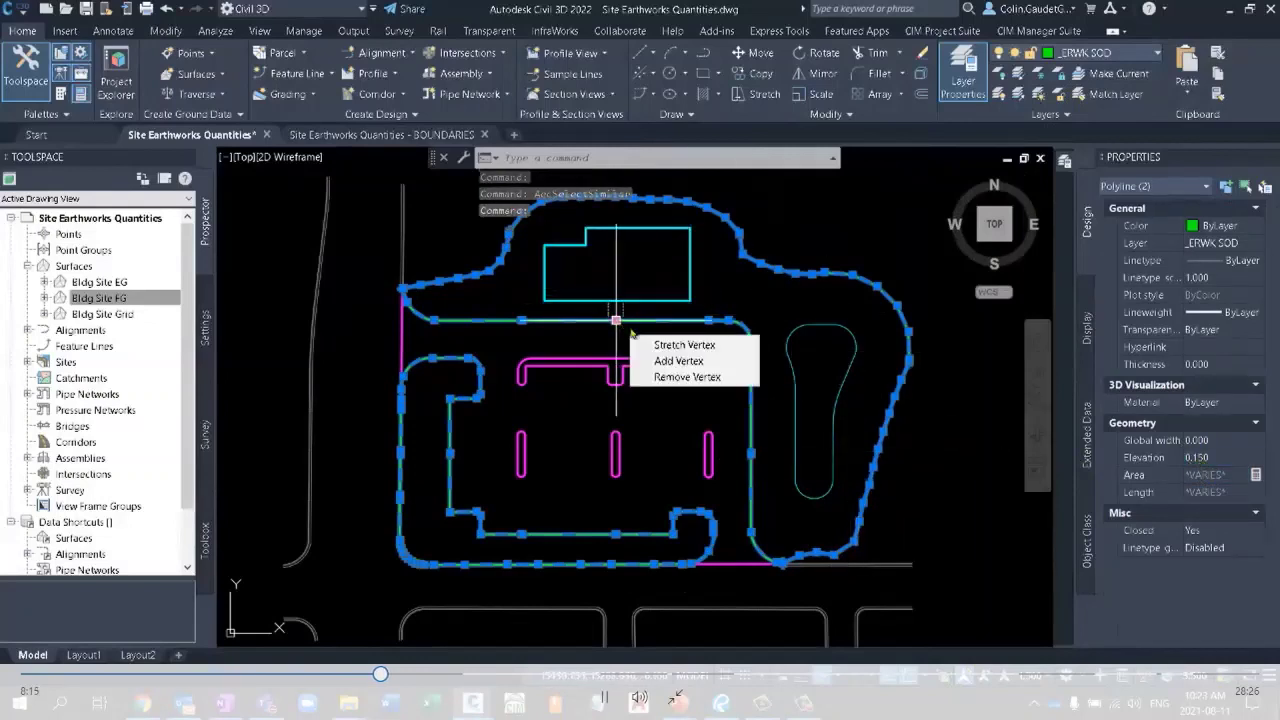
Inspect the selected sod outlines around the south driveway entrance and clear the selection.
{"action": "middle_click_drag", "start_coordinate": [625, 393], "coordinate": [696, 434]}
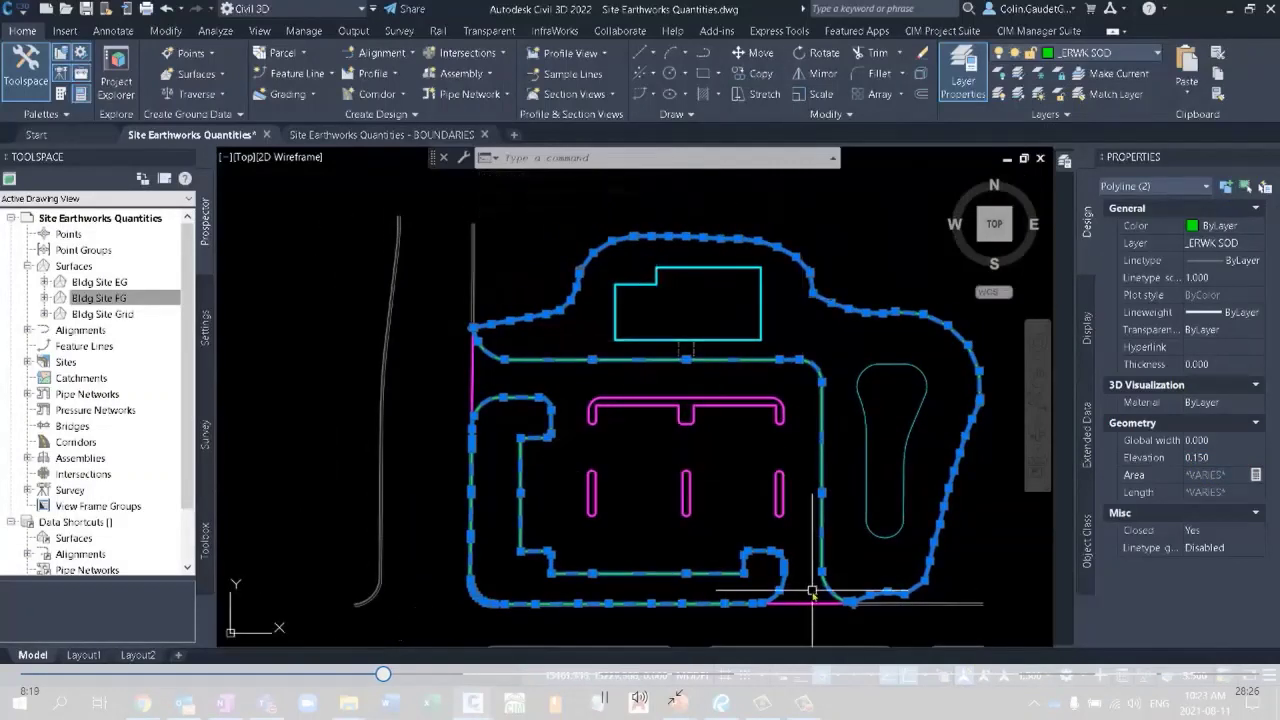
{"action": "mouse_move", "coordinate": [812, 591]}
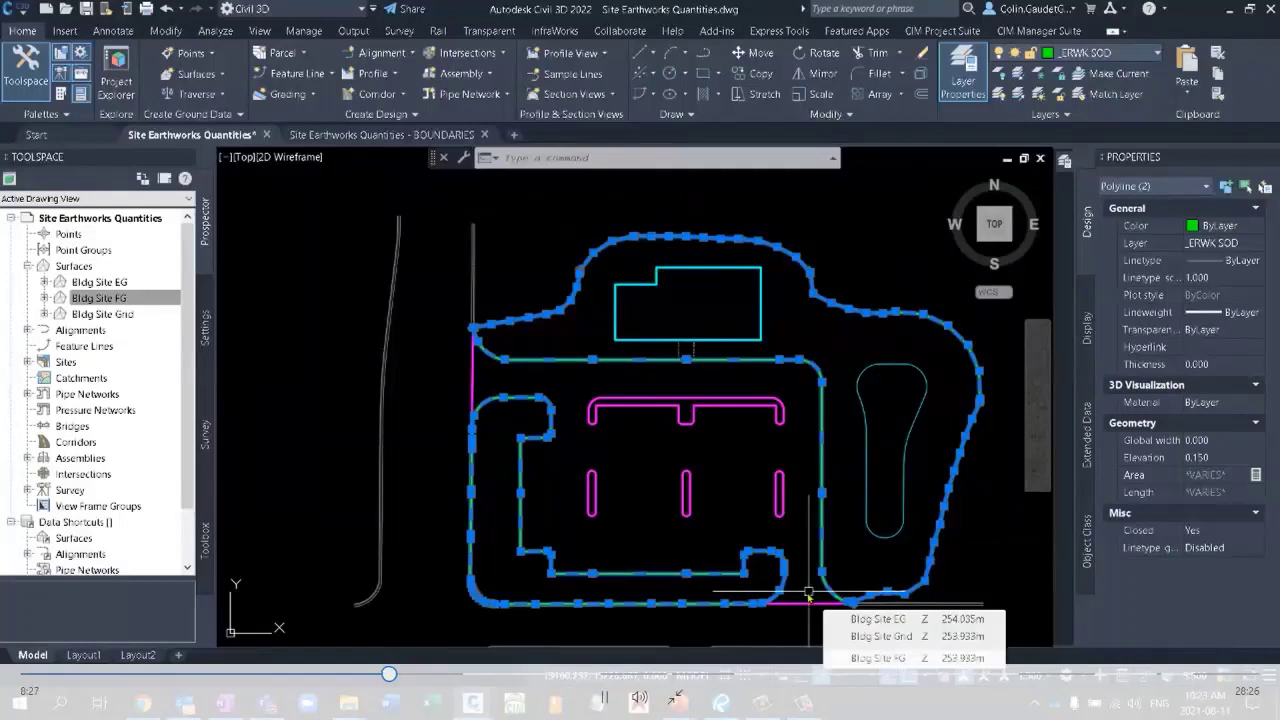
{"action": "scroll", "coordinate": [850, 600], "scroll_direction": "up", "scroll_amount": 5}
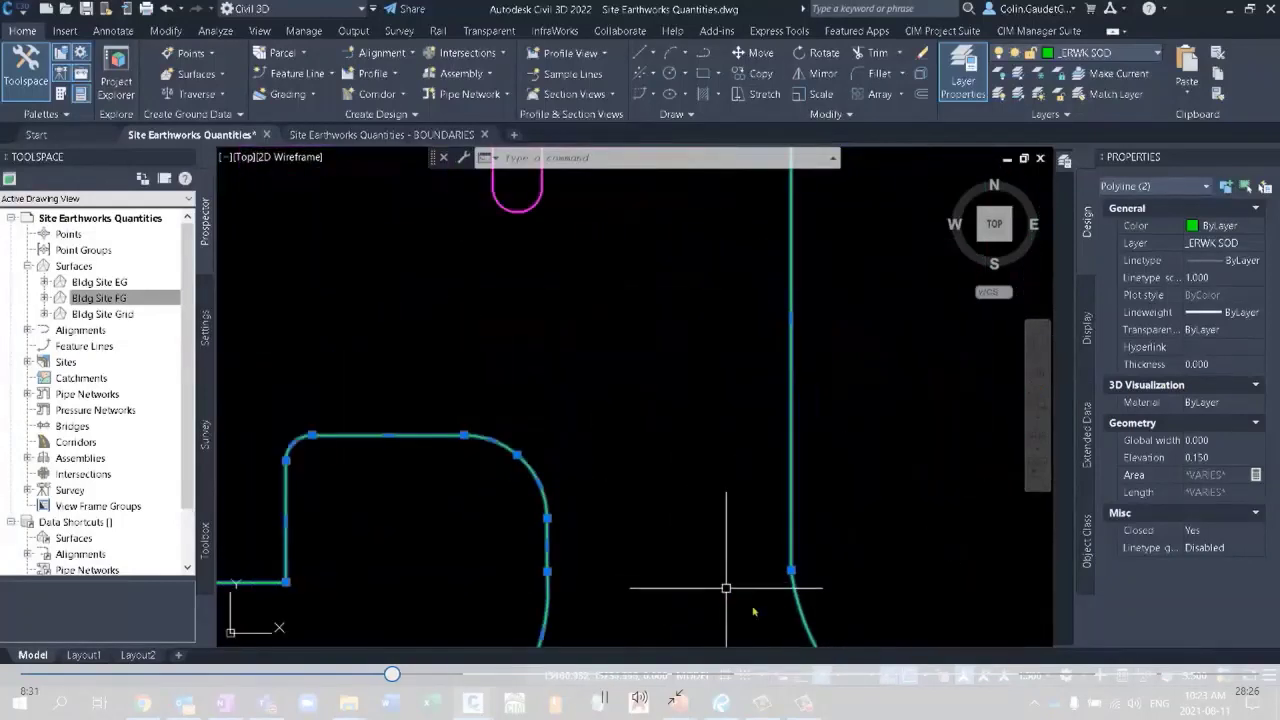
{"action": "scroll", "coordinate": [846, 563], "scroll_direction": "down", "scroll_amount": 5}
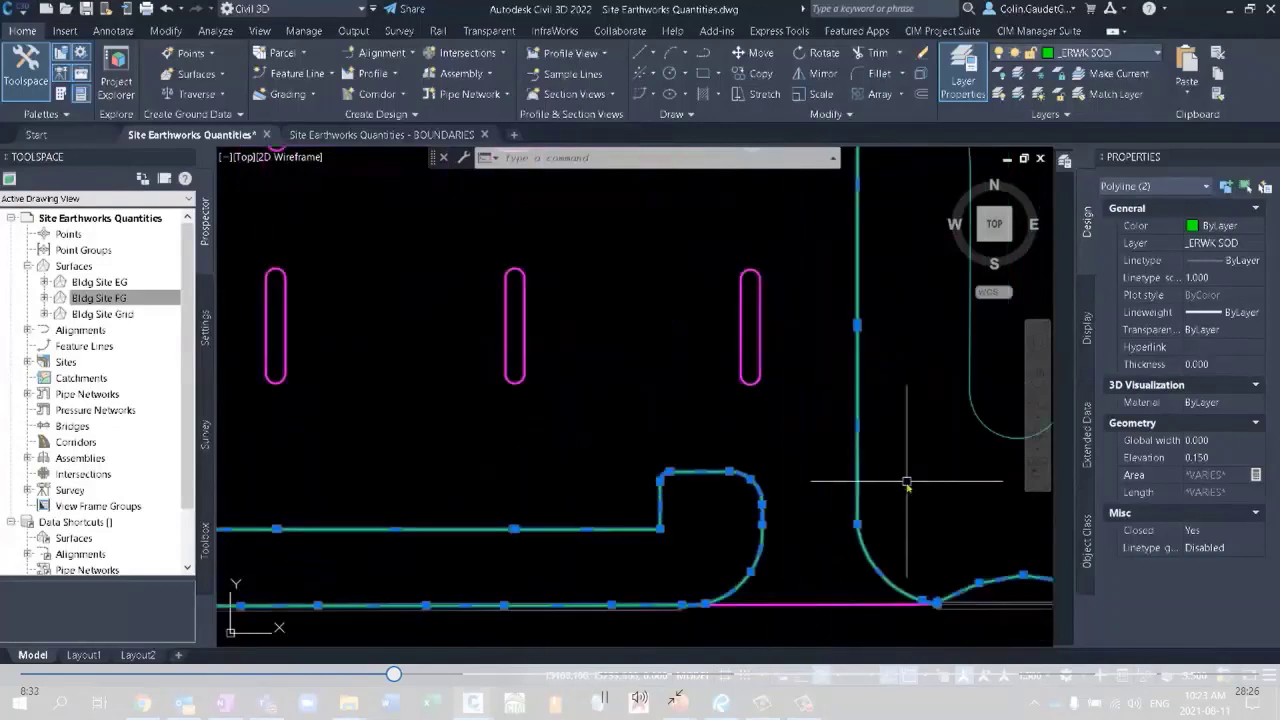
{"action": "key", "text": "Escape"}
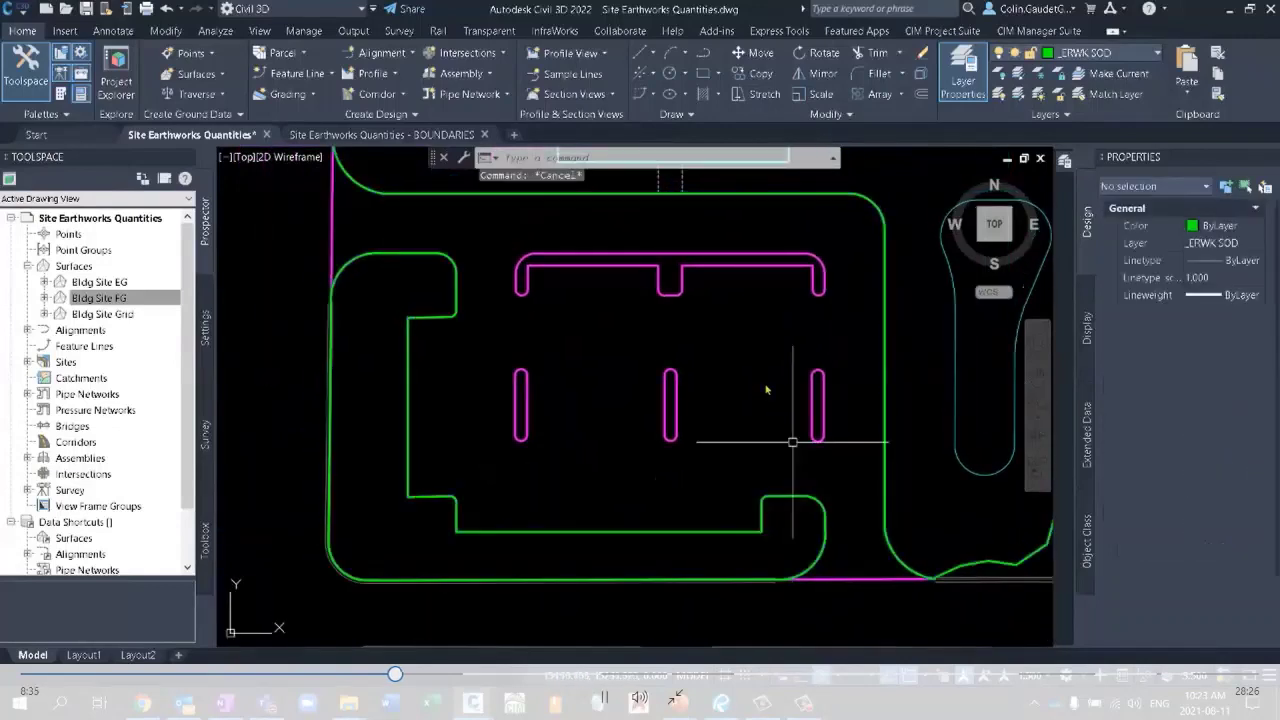
Switch to the PowerPoint slide show on site earthwork quantities.
{"action": "left_click", "coordinate": [946, 31]}
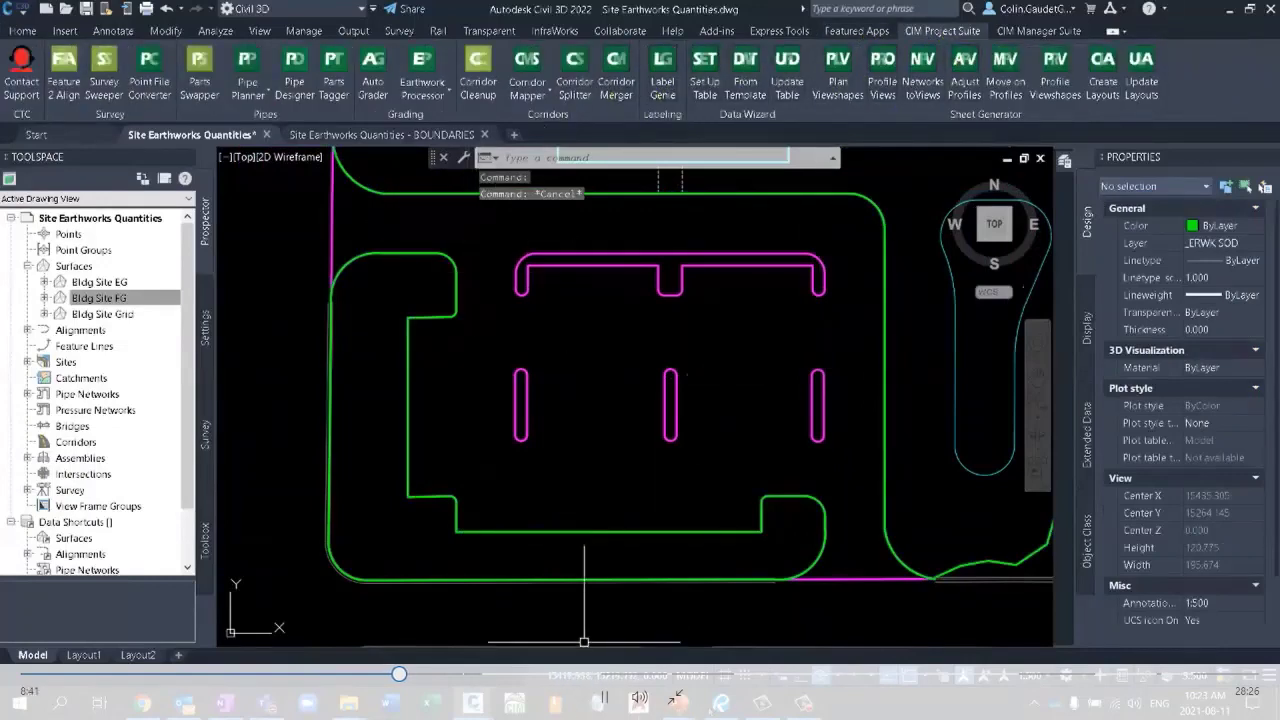
{"action": "mouse_move", "coordinate": [678, 703]}
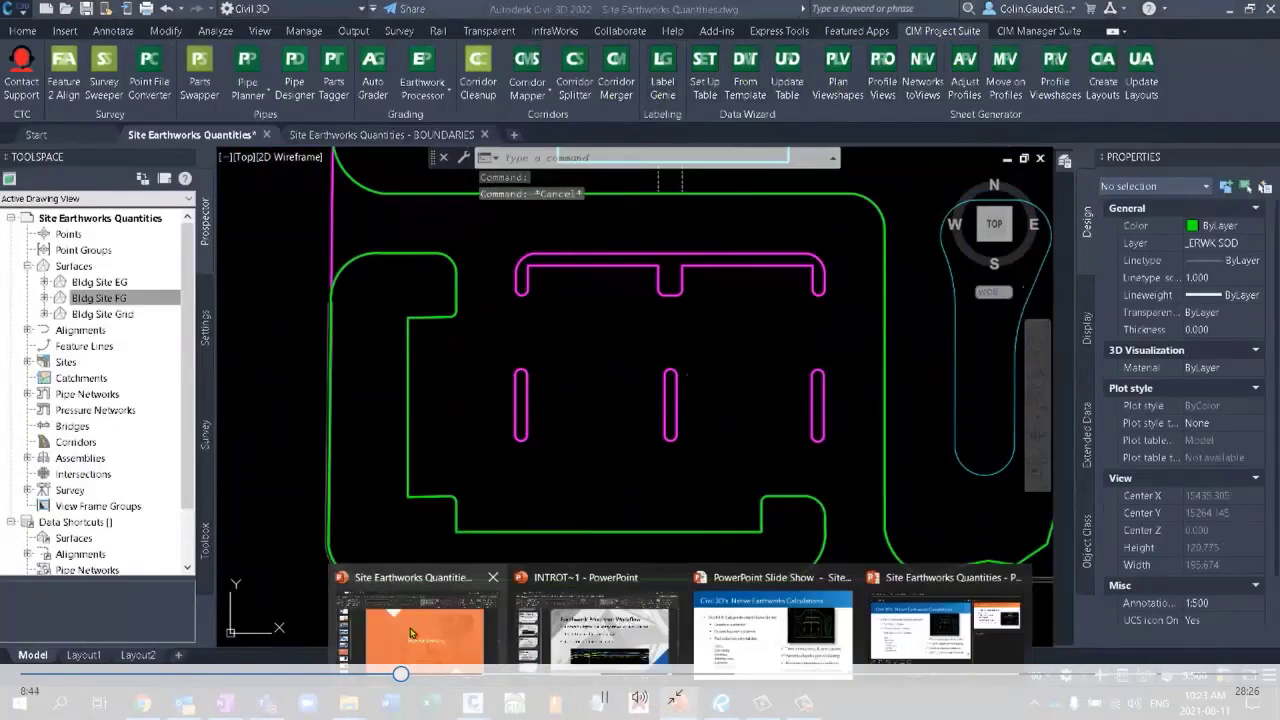
{"action": "left_click", "coordinate": [815, 636]}
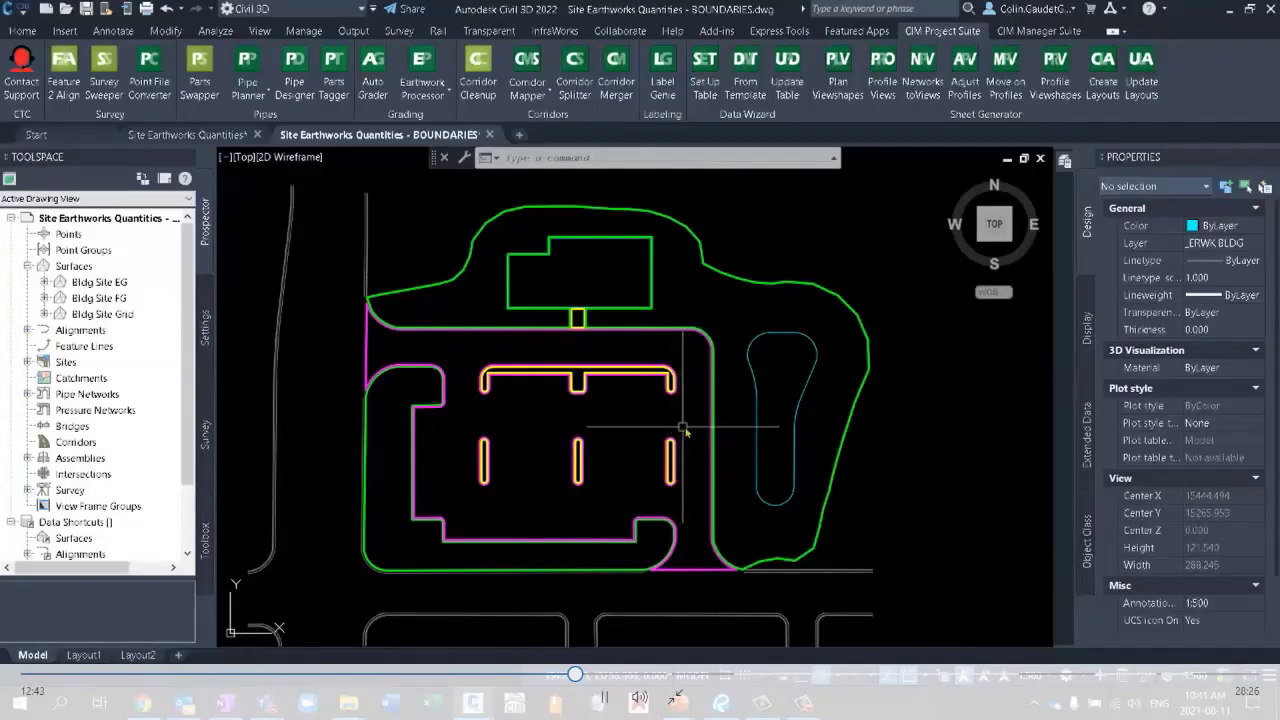
Start Calculate Earthworks from the Earthwork Processor in the Site Earthworks Quantities - BOUNDARIES drawing.
{"action": "mouse_move", "coordinate": [690, 424]}
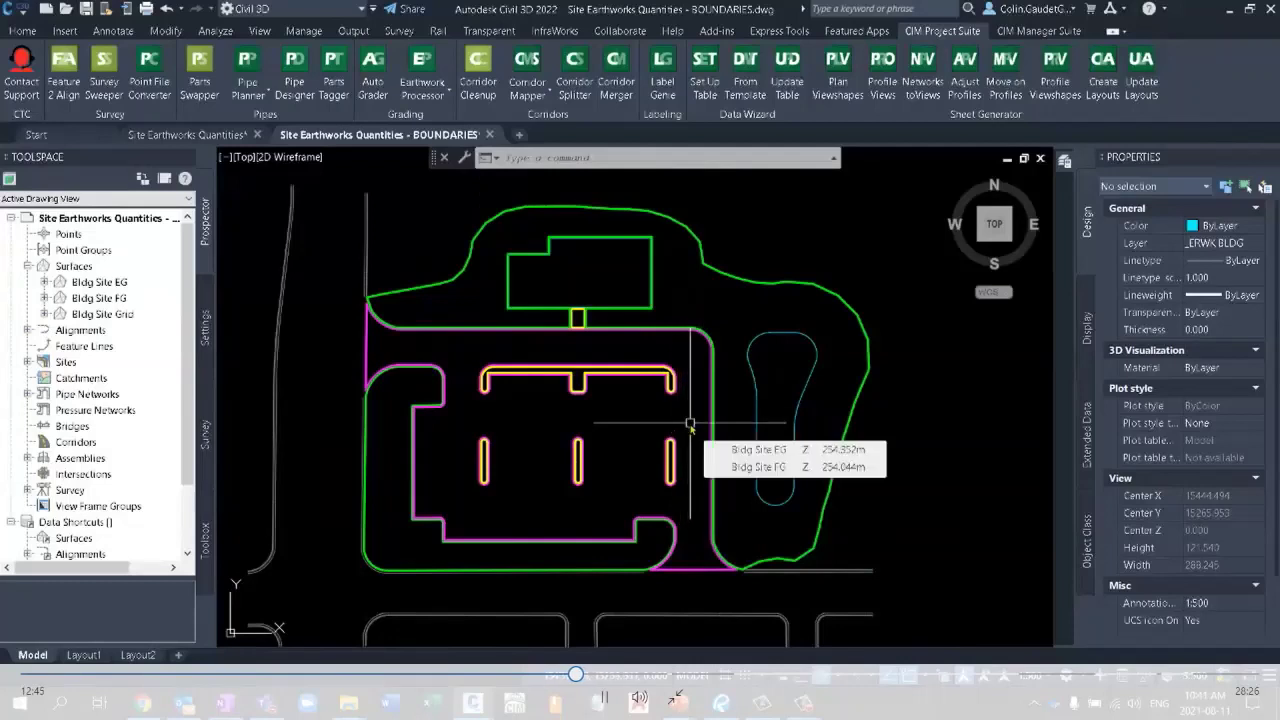
{"action": "left_click", "coordinate": [437, 92]}
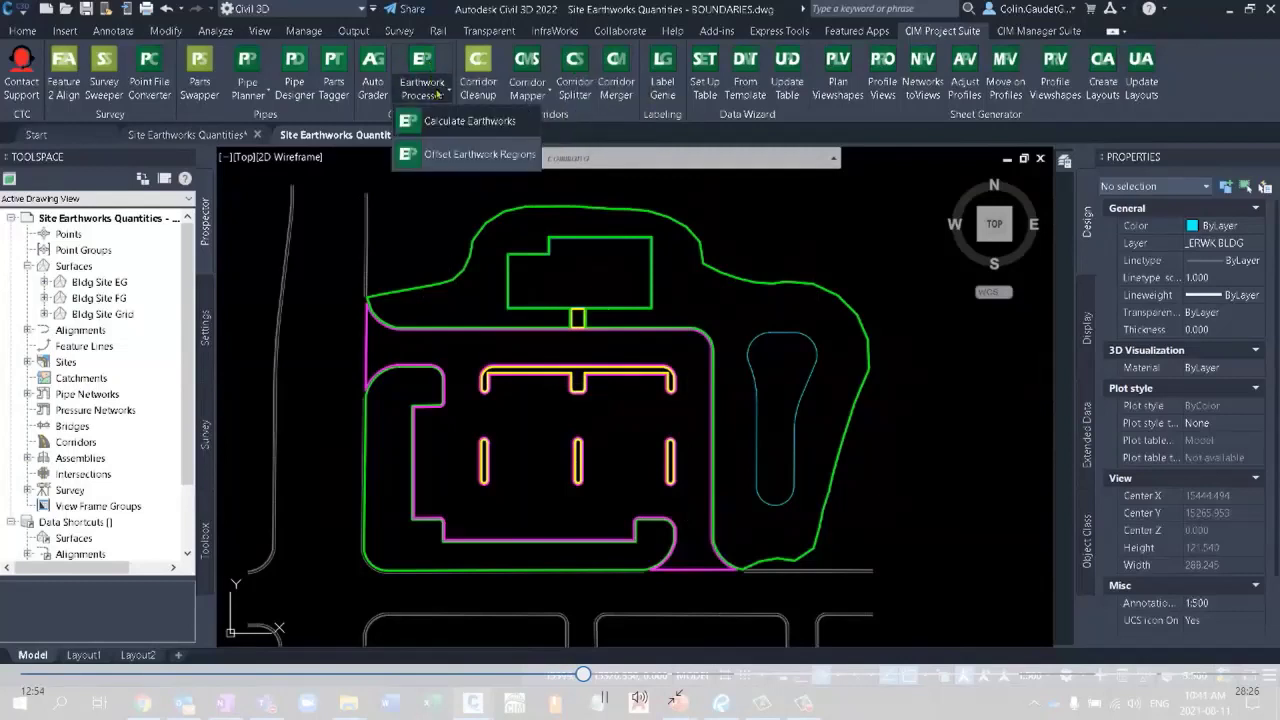
{"action": "left_click", "coordinate": [508, 129]}
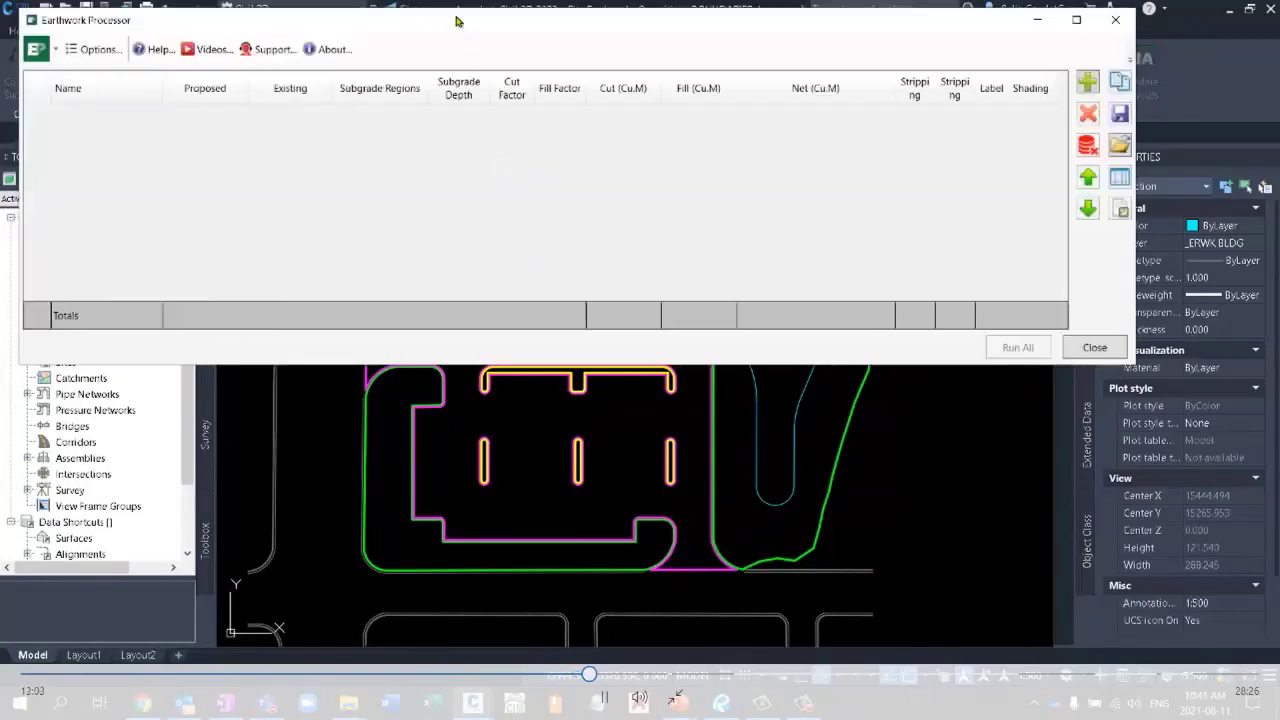
{"action": "left_click_drag", "start_coordinate": [455, 20], "coordinate": [477, 22]}
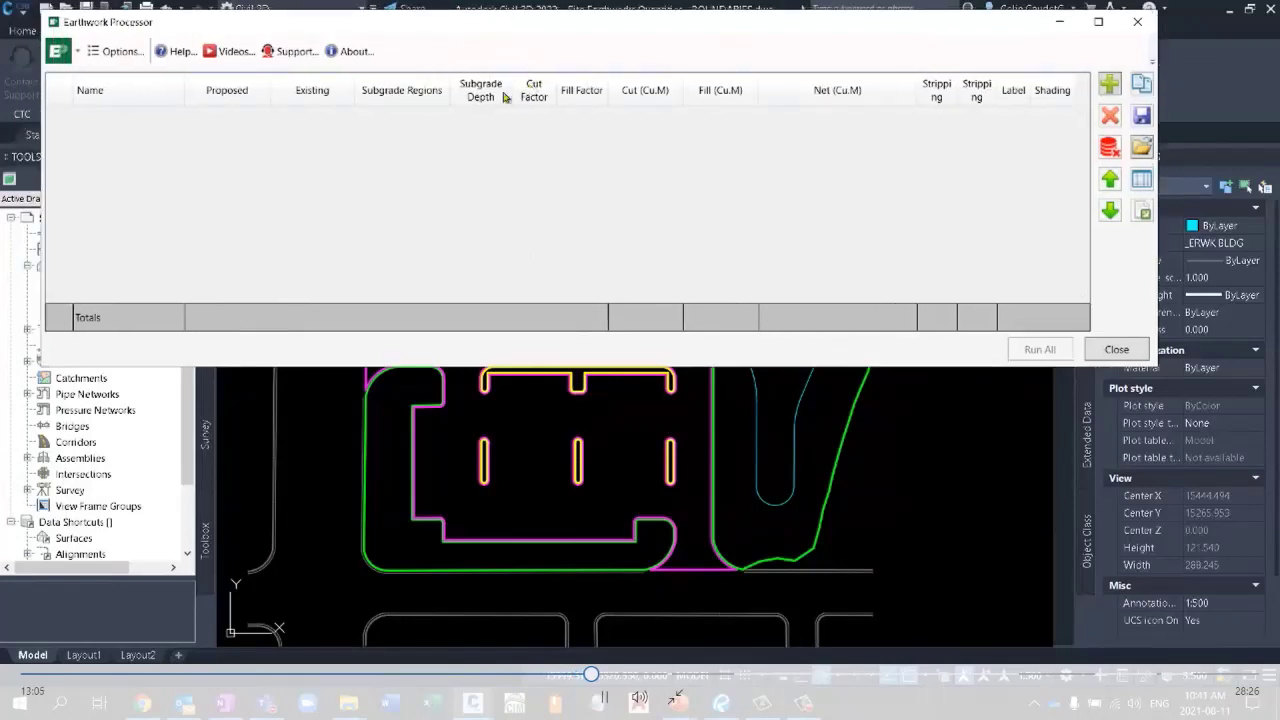
Set the Earthwork Processor's default stripping depth to 0.15, review the surface creation and label options, and accept them.
{"action": "left_click", "coordinate": [130, 53]}
{"action": "double_click", "coordinate": [482, 219]}
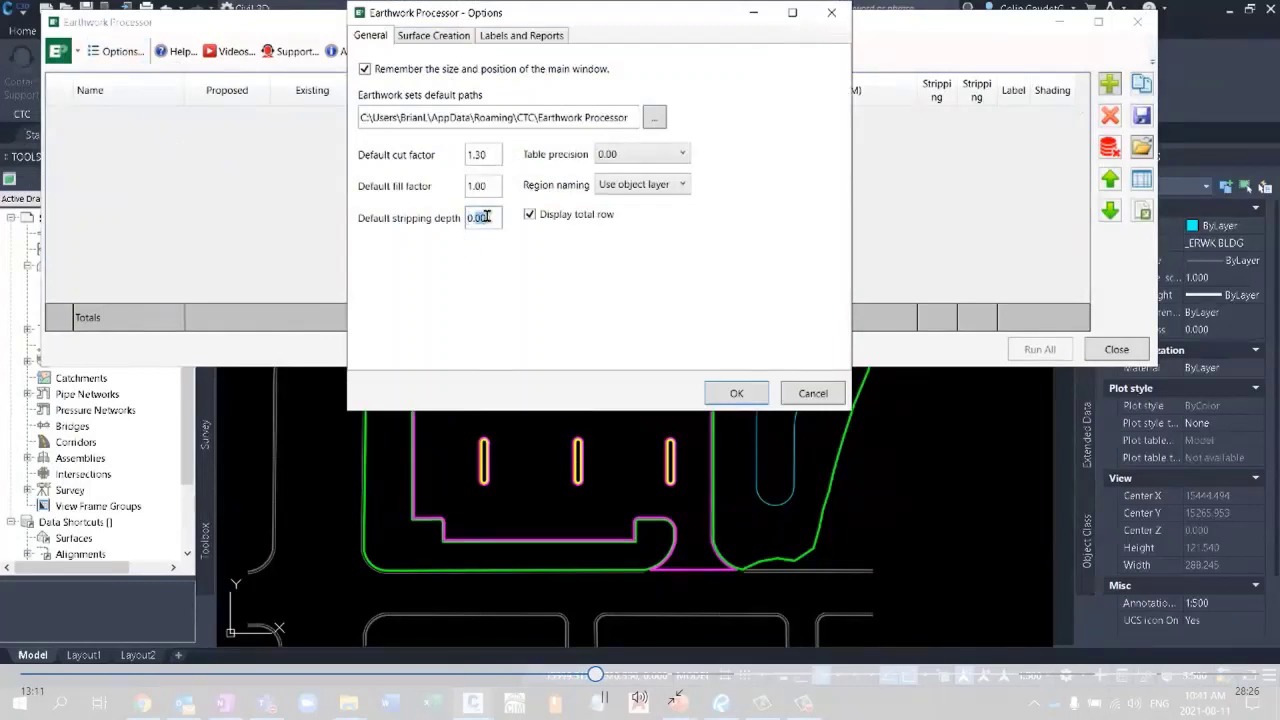
{"action": "type", "text": "0.15"}
{"action": "left_click", "coordinate": [445, 37]}
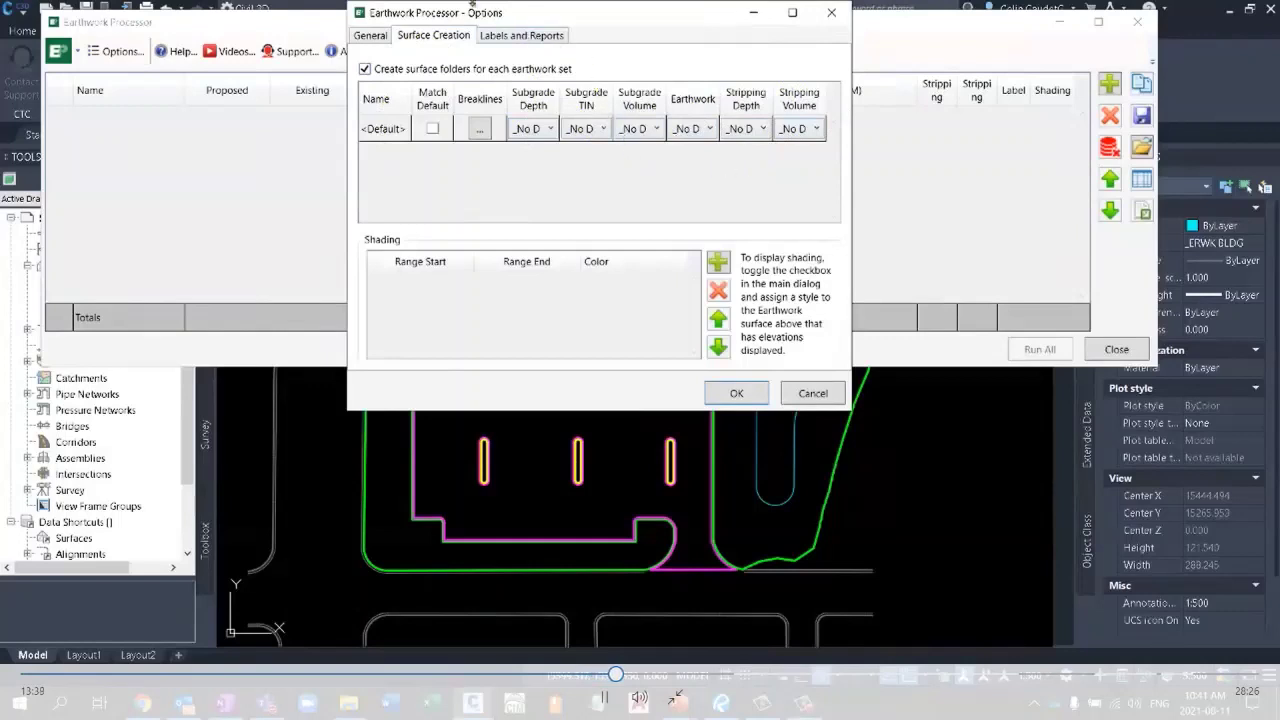
{"action": "left_click_drag", "start_coordinate": [500, 20], "coordinate": [503, 58]}
{"action": "left_click", "coordinate": [519, 74]}
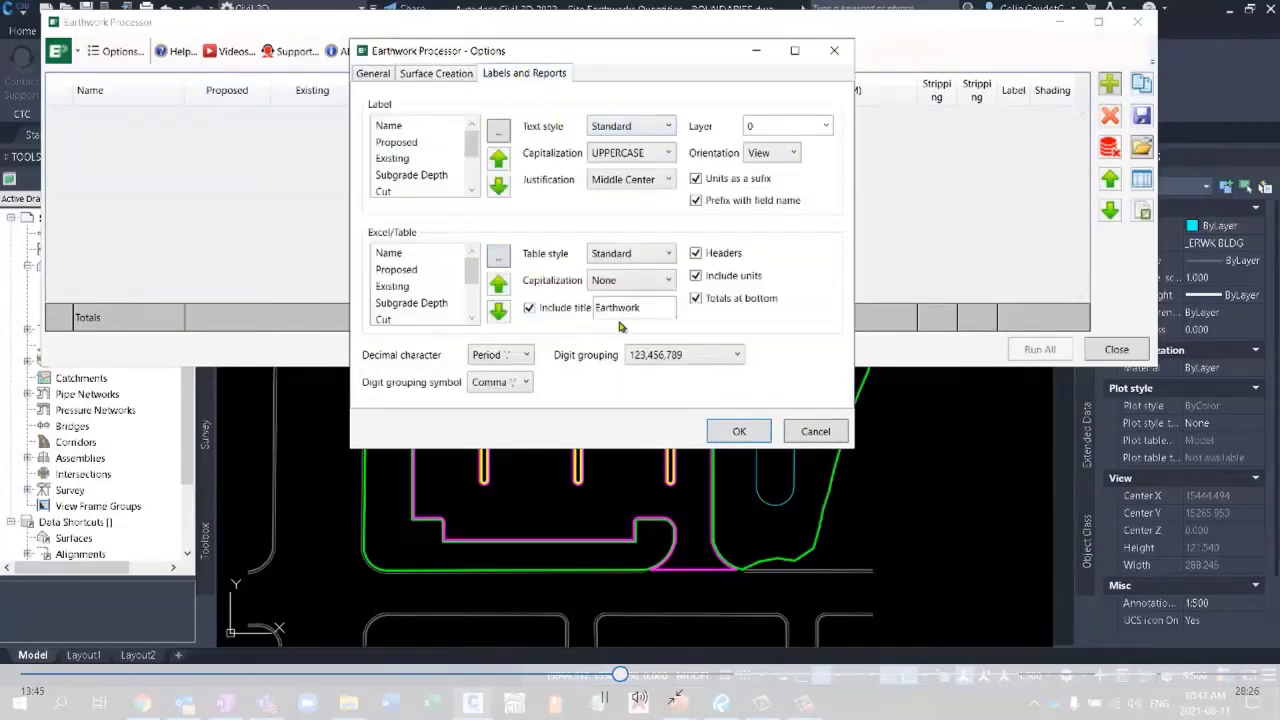
{"action": "left_click", "coordinate": [739, 431]}
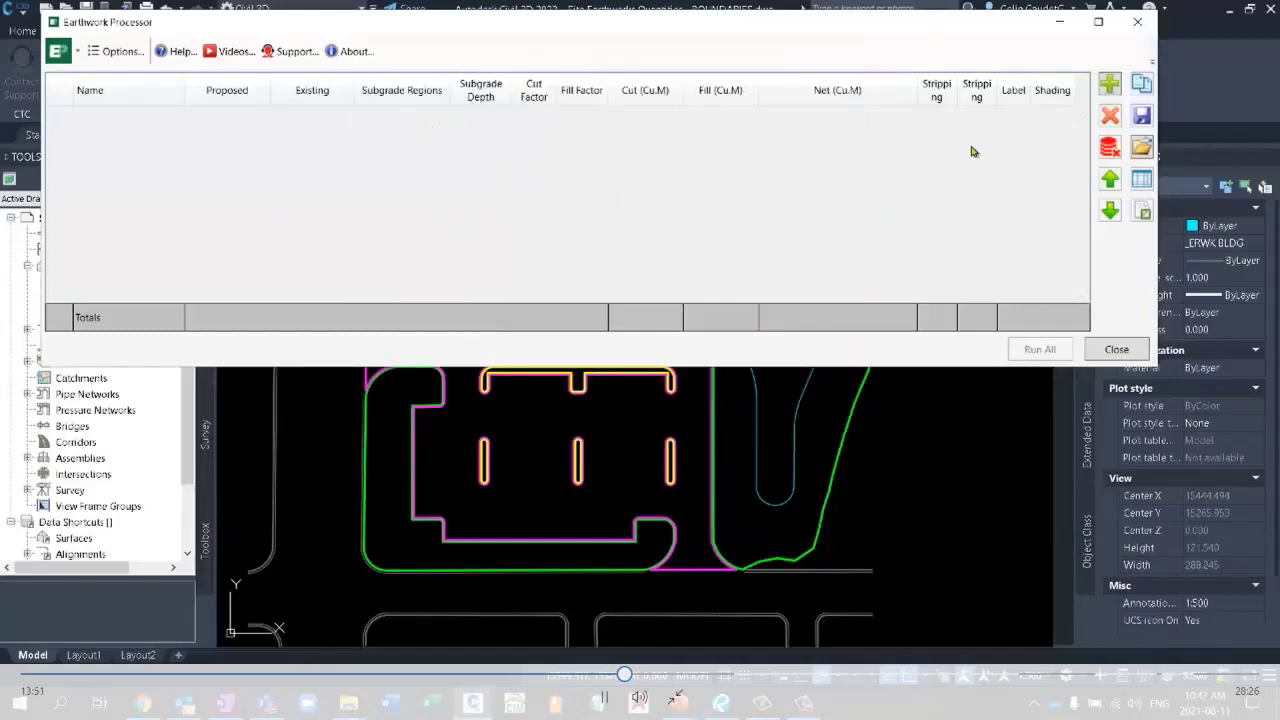
Add an earthwork set named SITE EARTHWORKS with Bldg Site FG as the proposed and Bldg Site EG as the existing surface.
{"action": "left_click", "coordinate": [1109, 83]}
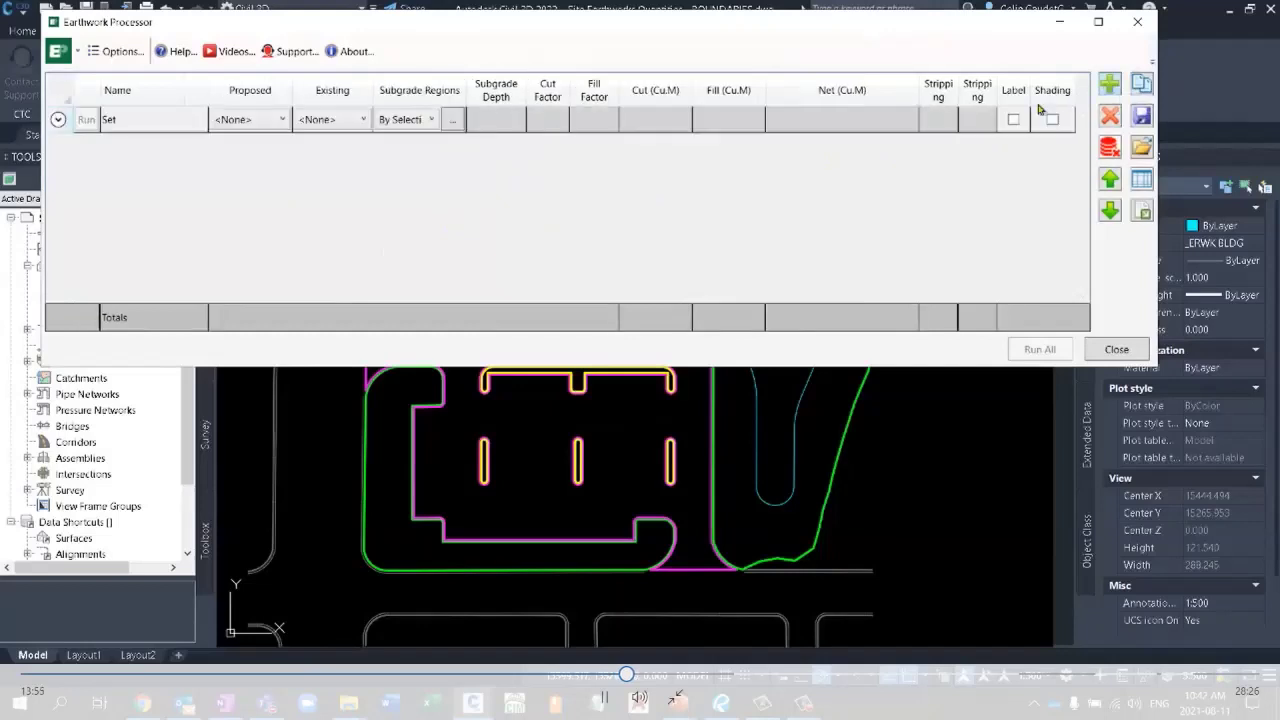
{"action": "left_click", "coordinate": [173, 124]}
{"action": "left_click", "coordinate": [178, 120]}
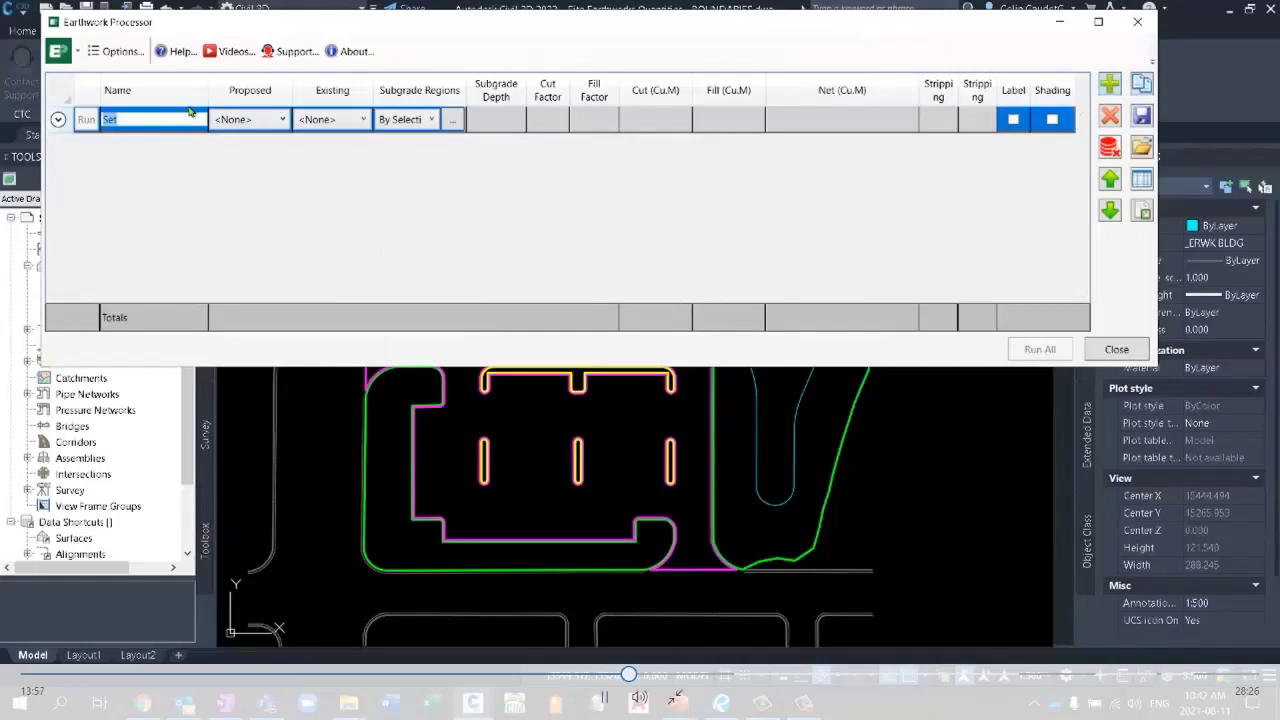
{"action": "type", "text": "SITE EARTHWORKS"}
{"action": "left_click", "coordinate": [260, 125]}
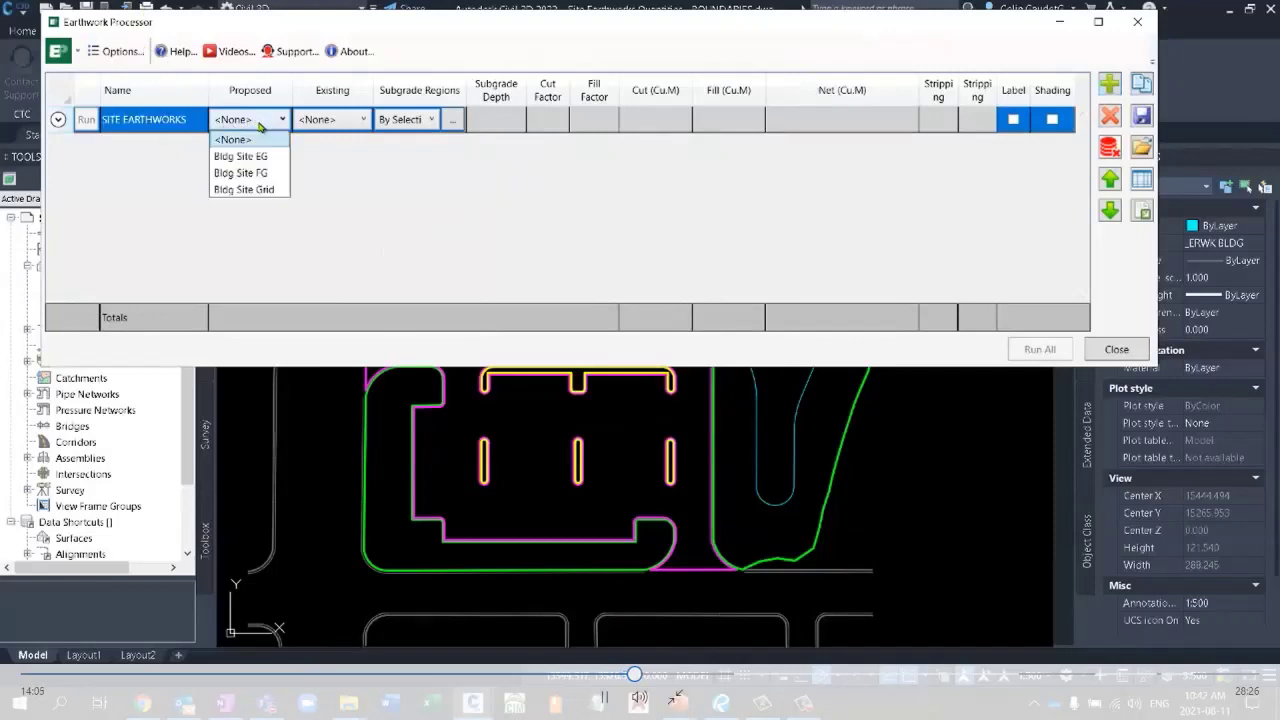
{"action": "left_click", "coordinate": [262, 172]}
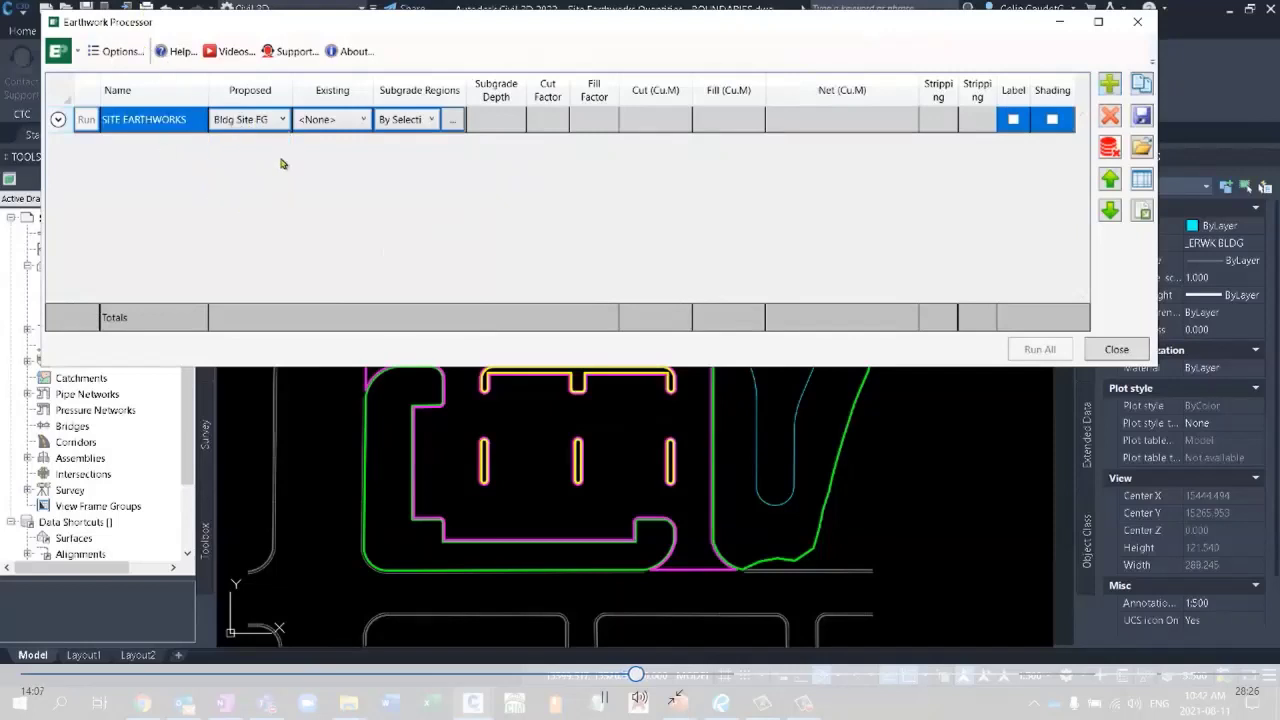
{"action": "left_click", "coordinate": [354, 123]}
{"action": "left_click", "coordinate": [343, 149]}
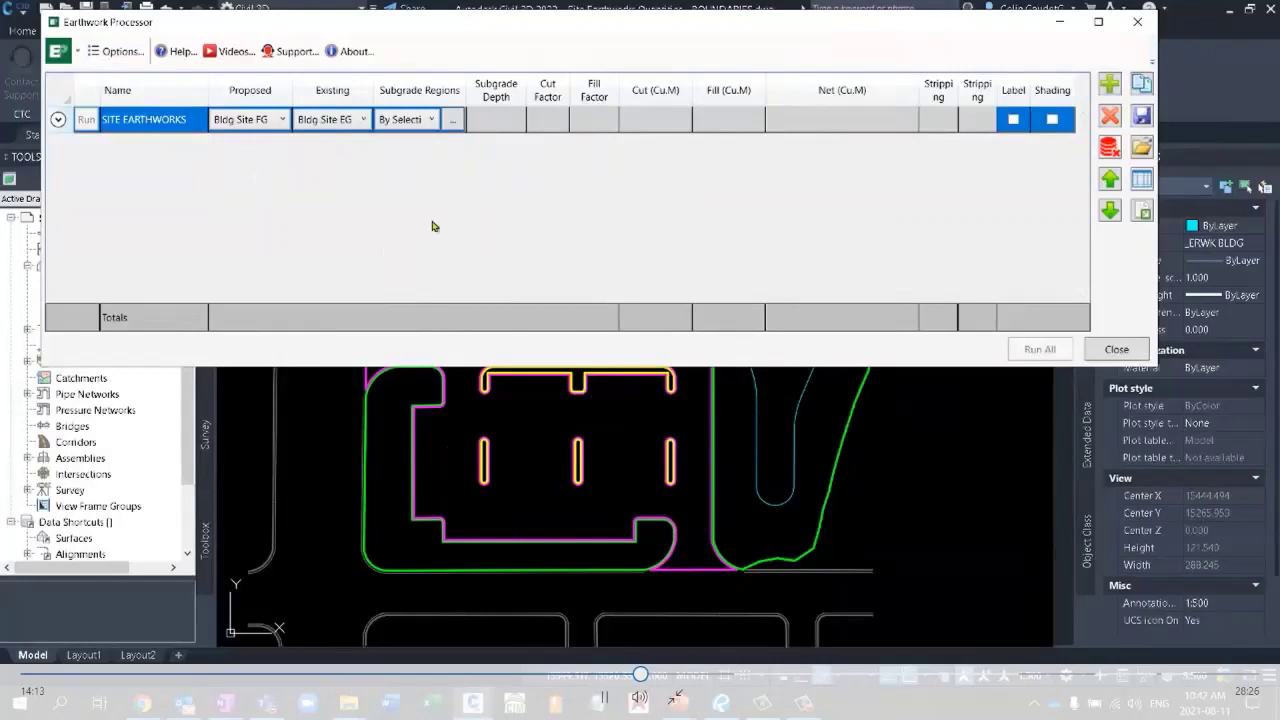
Define the set's subgrade regions by filter and take the included layer from the parking island's curb outline.
{"action": "left_click", "coordinate": [431, 119]}
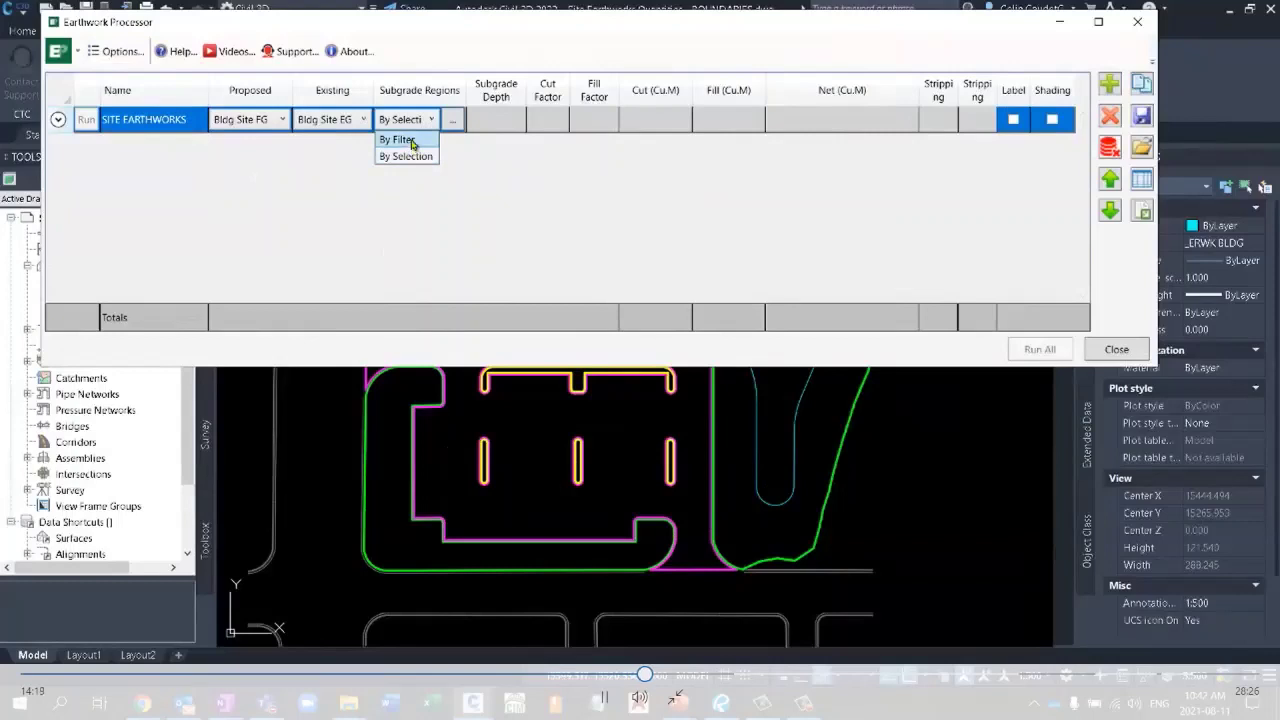
{"action": "left_click", "coordinate": [411, 140]}
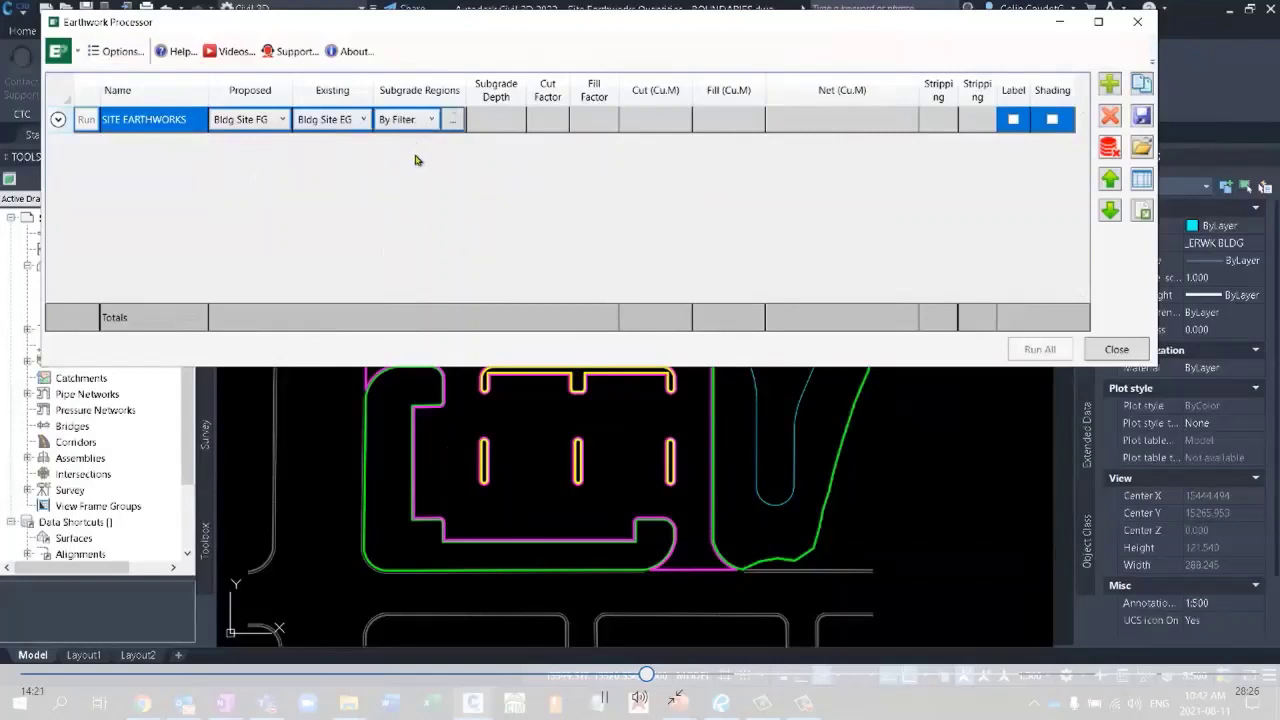
{"action": "left_click", "coordinate": [455, 120]}
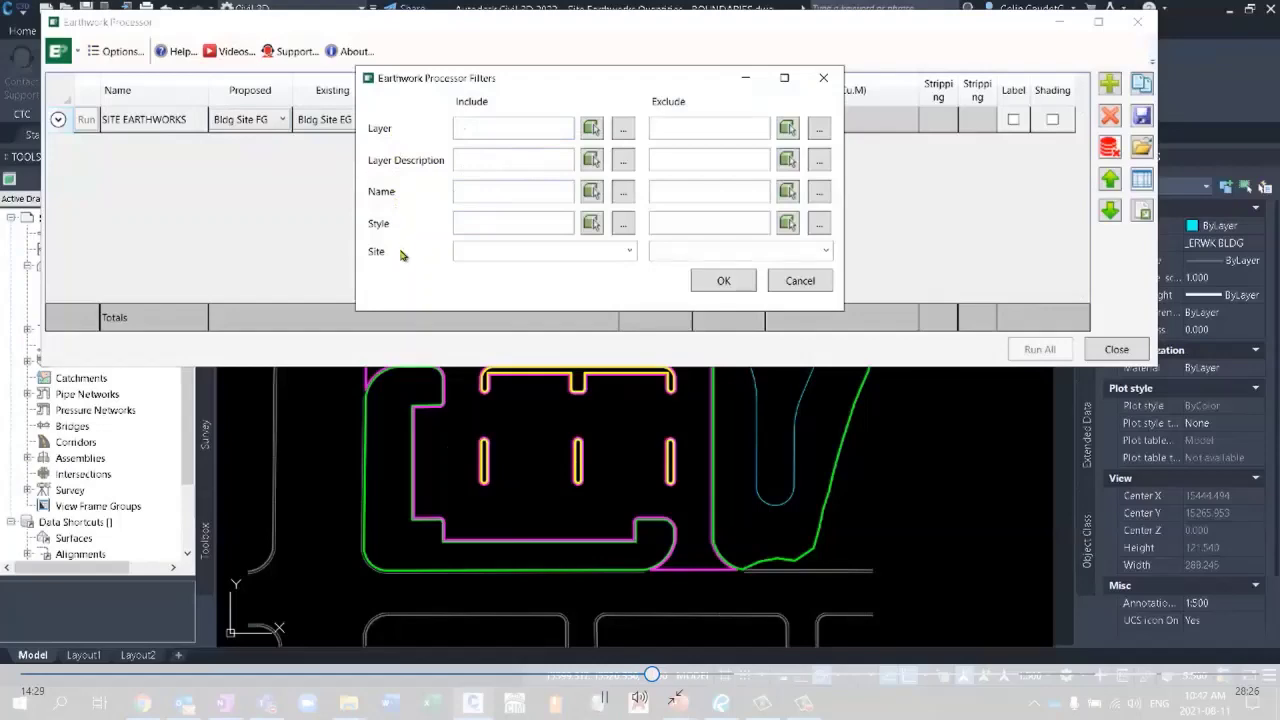
{"action": "left_click", "coordinate": [507, 128]}
{"action": "left_click", "coordinate": [592, 129]}
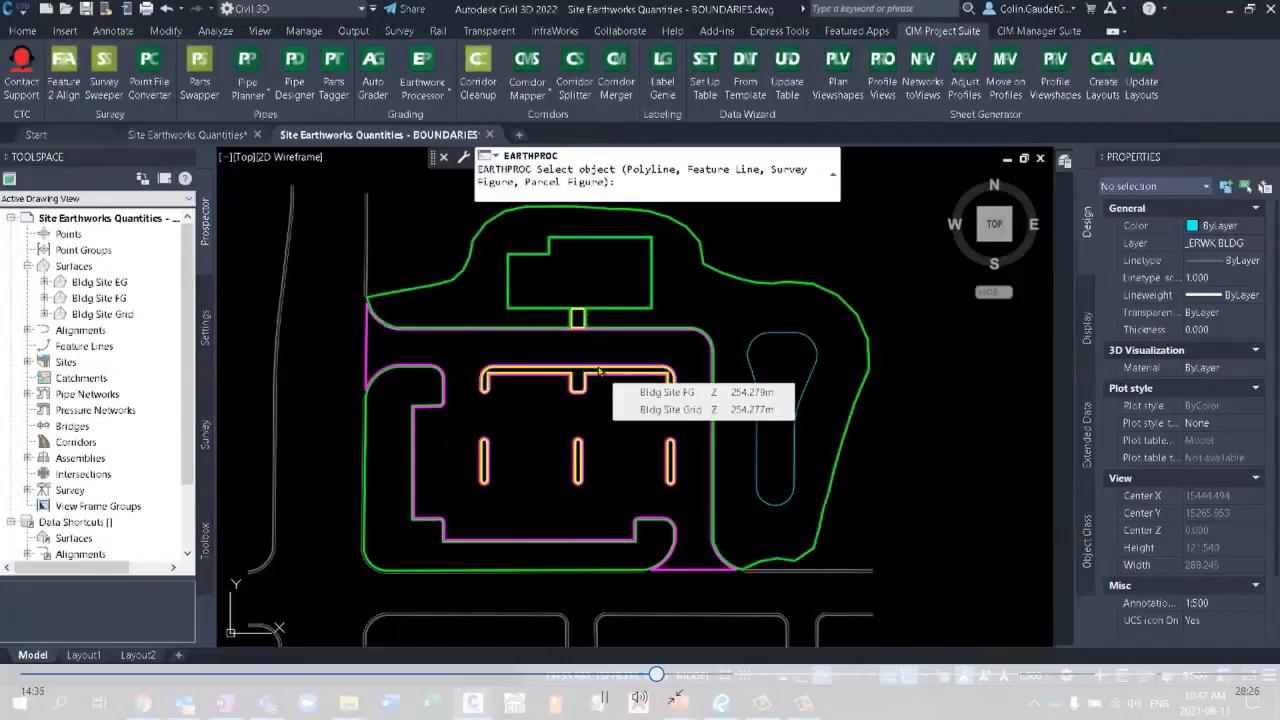
{"action": "left_click", "coordinate": [592, 370]}
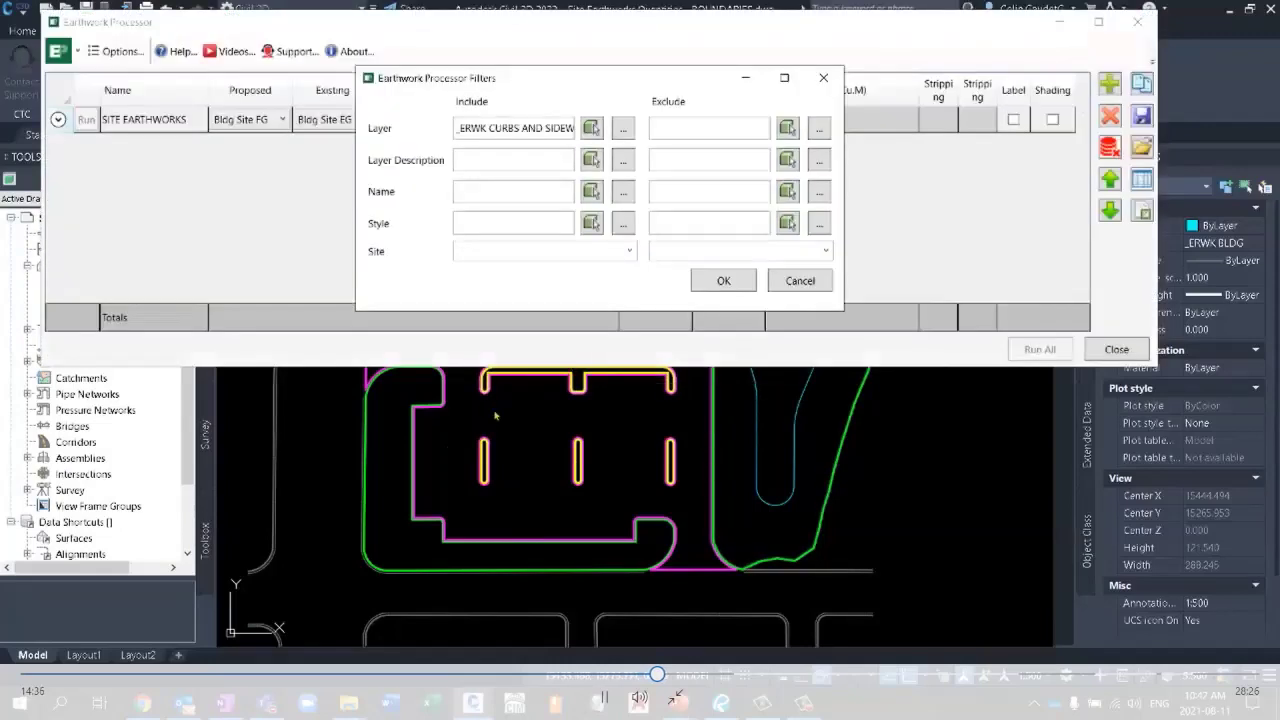
Shorten the included layer filter to the wildcard _ERWK* and apply the filter.
{"action": "left_click", "coordinate": [489, 129]}
{"action": "key", "text": "Delete"}
{"action": "key", "text": "Delete"}
{"action": "key", "text": "Delete"}
{"action": "key", "text": "Delete"}
{"action": "key", "text": "Delete"}
{"action": "key", "text": "Delete"}
{"action": "key", "text": "Delete"}
{"action": "key", "text": "Delete"}
{"action": "key", "text": "Delete"}
{"action": "key", "text": "Delete"}
{"action": "key", "text": "Delete"}
{"action": "key", "text": "Delete"}
{"action": "key", "text": "Delete"}
{"action": "key", "text": "Delete"}
{"action": "key", "text": "Delete"}
{"action": "key", "text": "Delete"}
{"action": "key", "text": "Delete"}
{"action": "key", "text": "Delete"}
{"action": "key", "text": "Delete"}
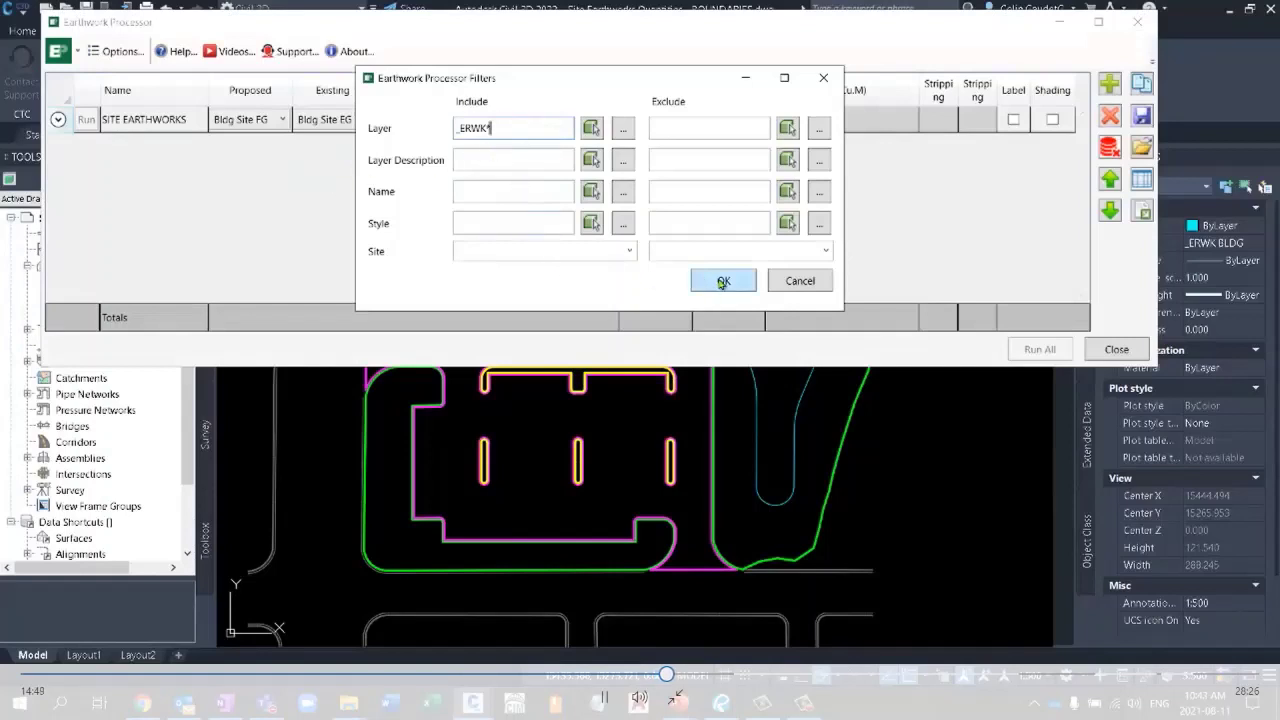
{"action": "left_click", "coordinate": [723, 282]}
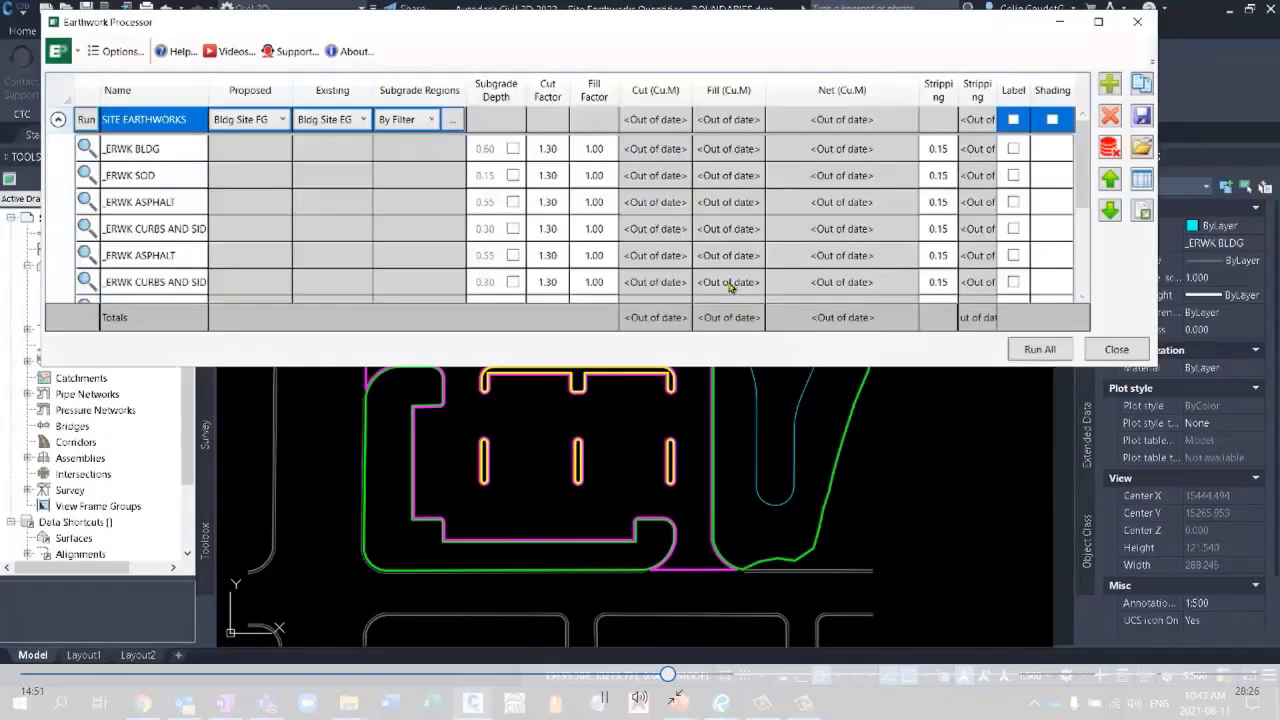
Turn on labels for the SITE EARTHWORKS set, keeping the curb region's own subgrade depth, and run its earthwork calculation.
{"action": "left_click", "coordinate": [514, 229]}
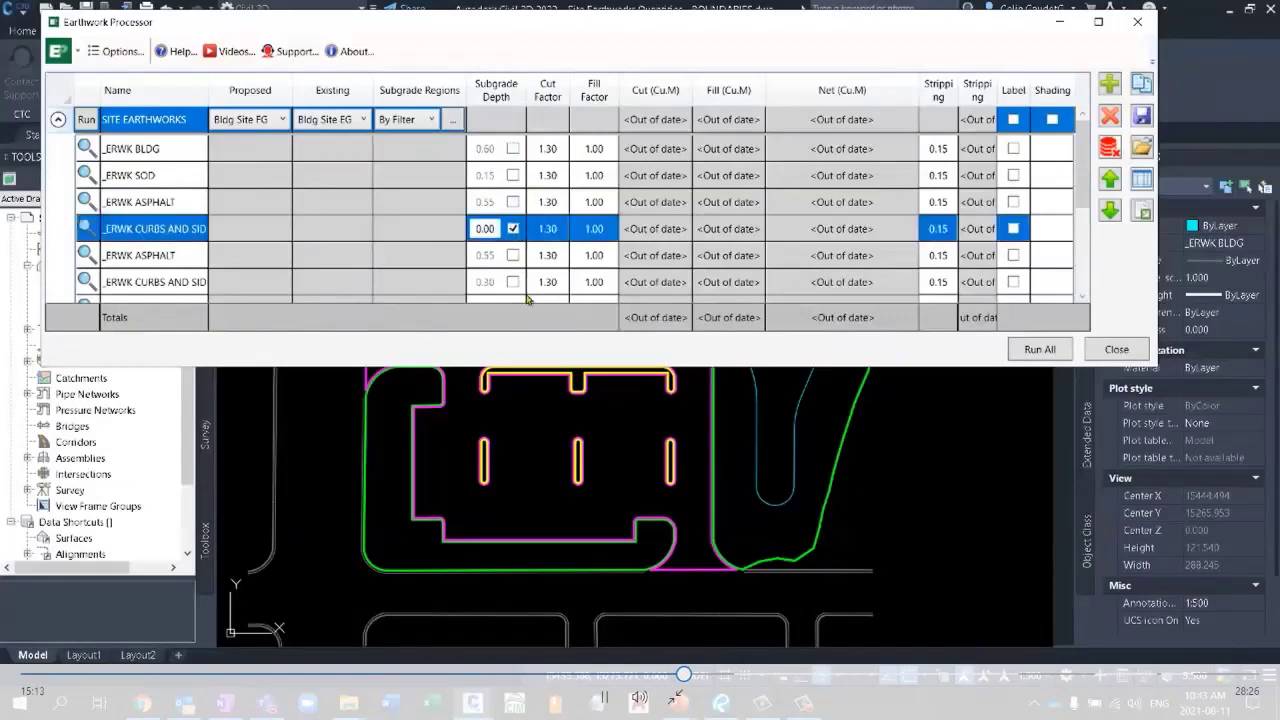
{"action": "left_click", "coordinate": [514, 229]}
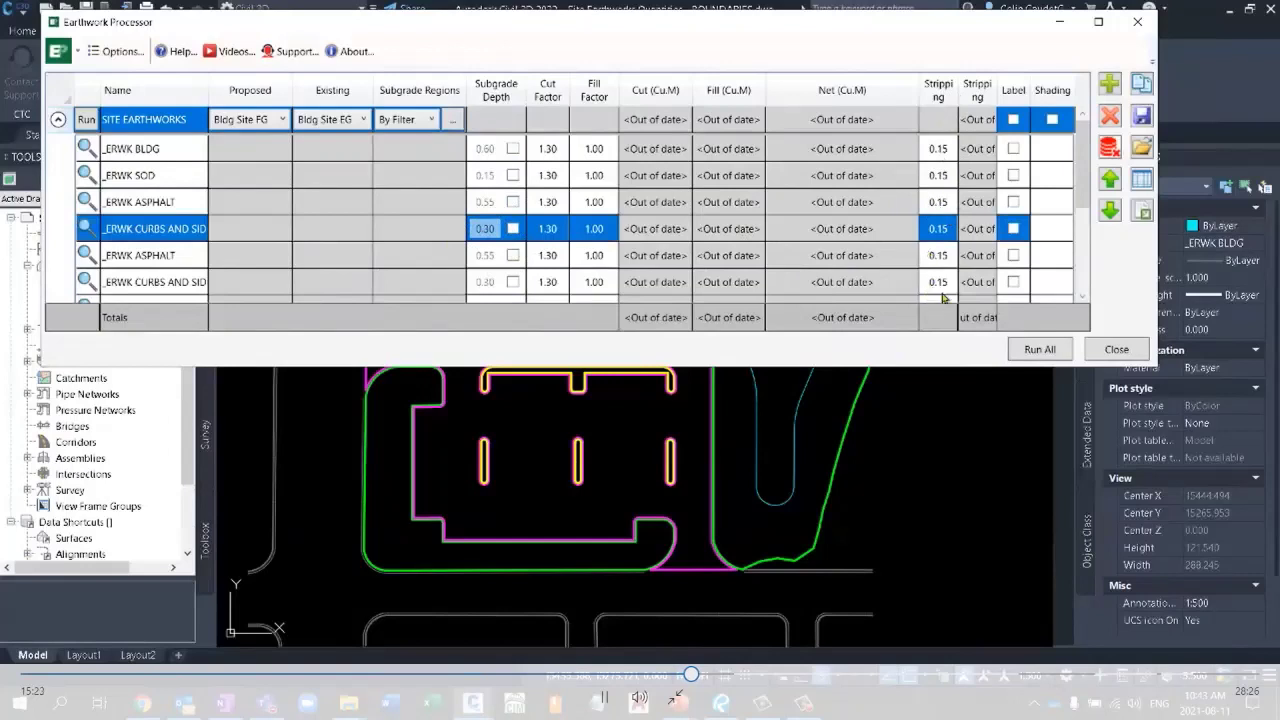
{"action": "left_click", "coordinate": [1013, 120]}
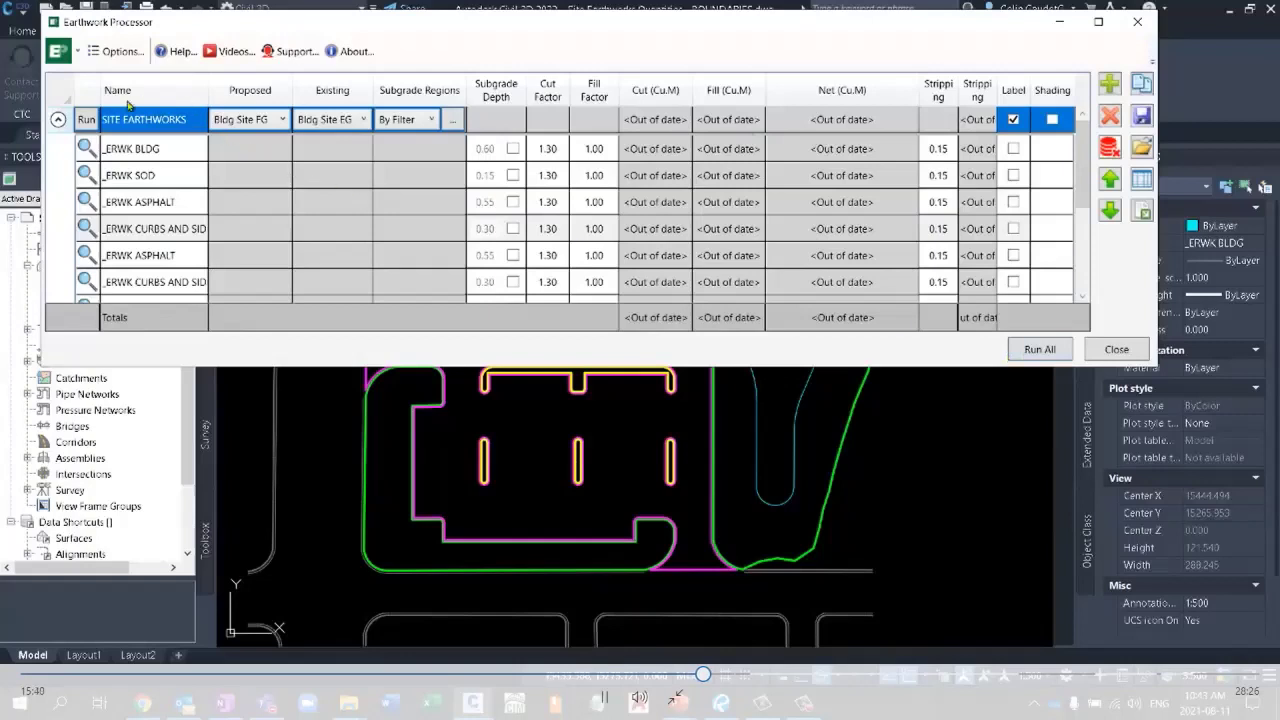
{"action": "left_click", "coordinate": [87, 120]}
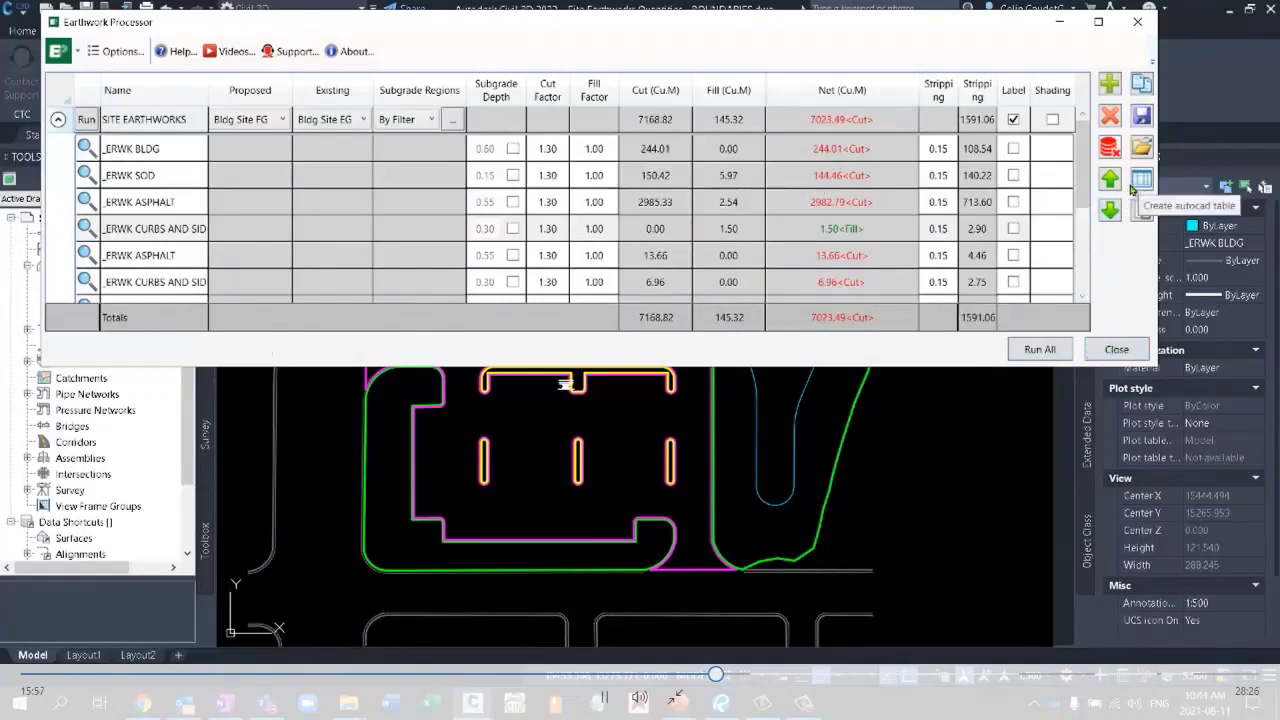
Create an AutoCAD table from the SITE EARTHWORKS set and insert it in the empty area just east of the site.
{"action": "left_click", "coordinate": [193, 127]}
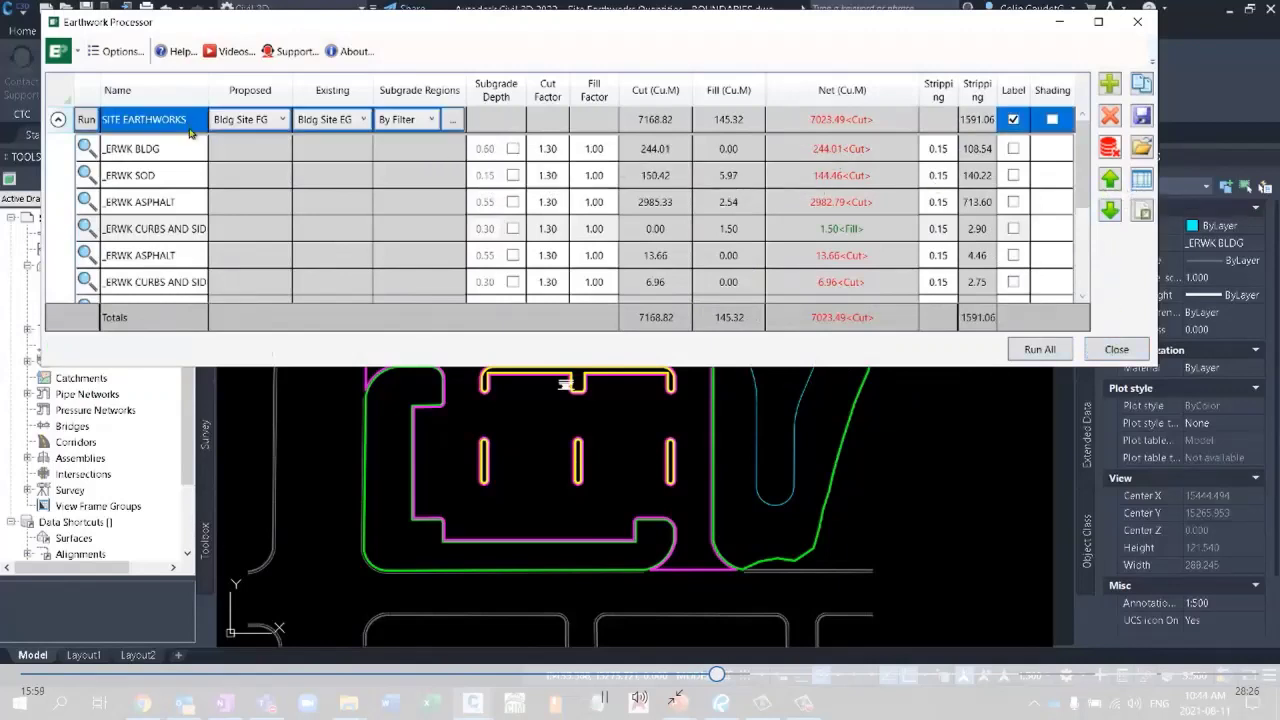
{"action": "left_click", "coordinate": [1141, 181]}
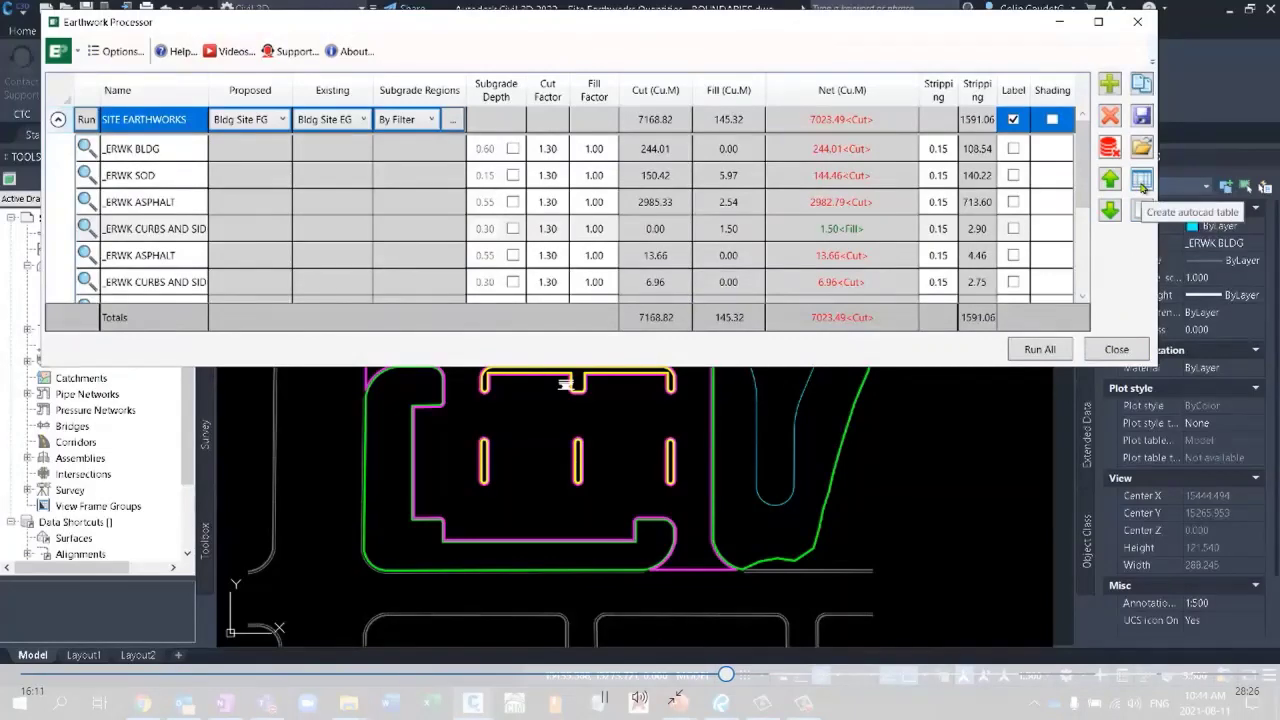
{"action": "left_click", "coordinate": [1141, 181]}
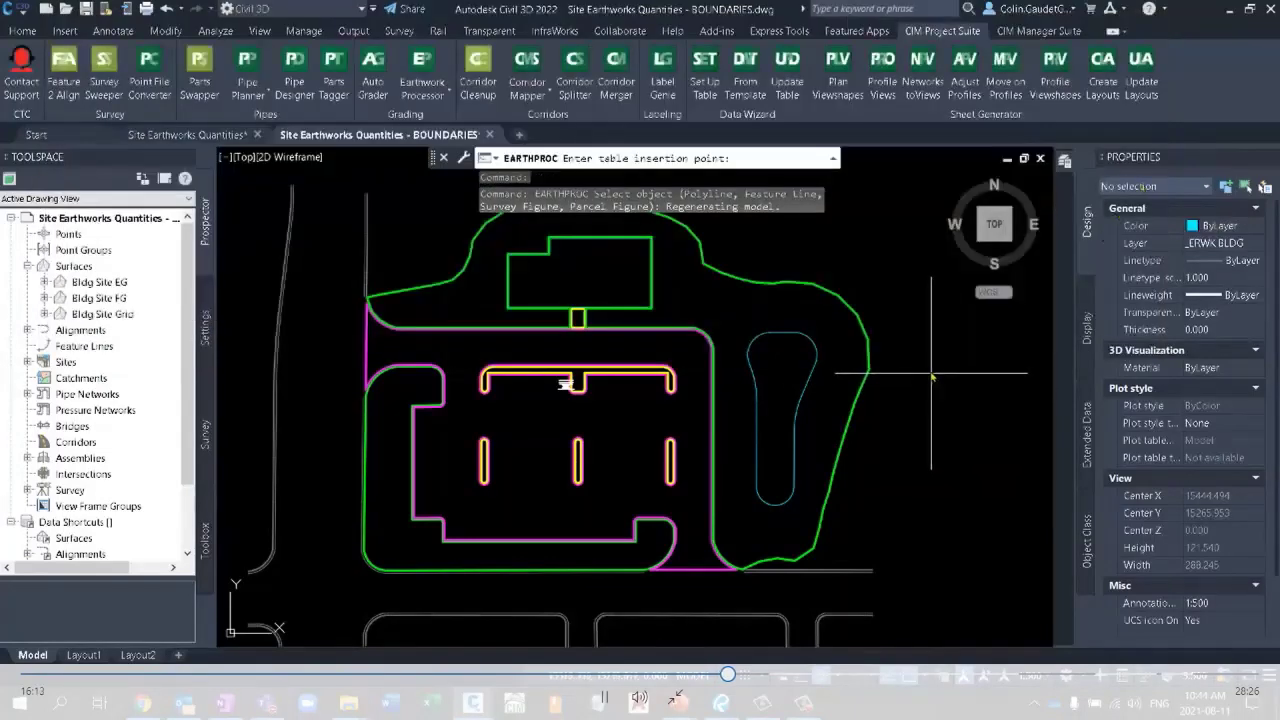
{"action": "left_click", "coordinate": [929, 368]}
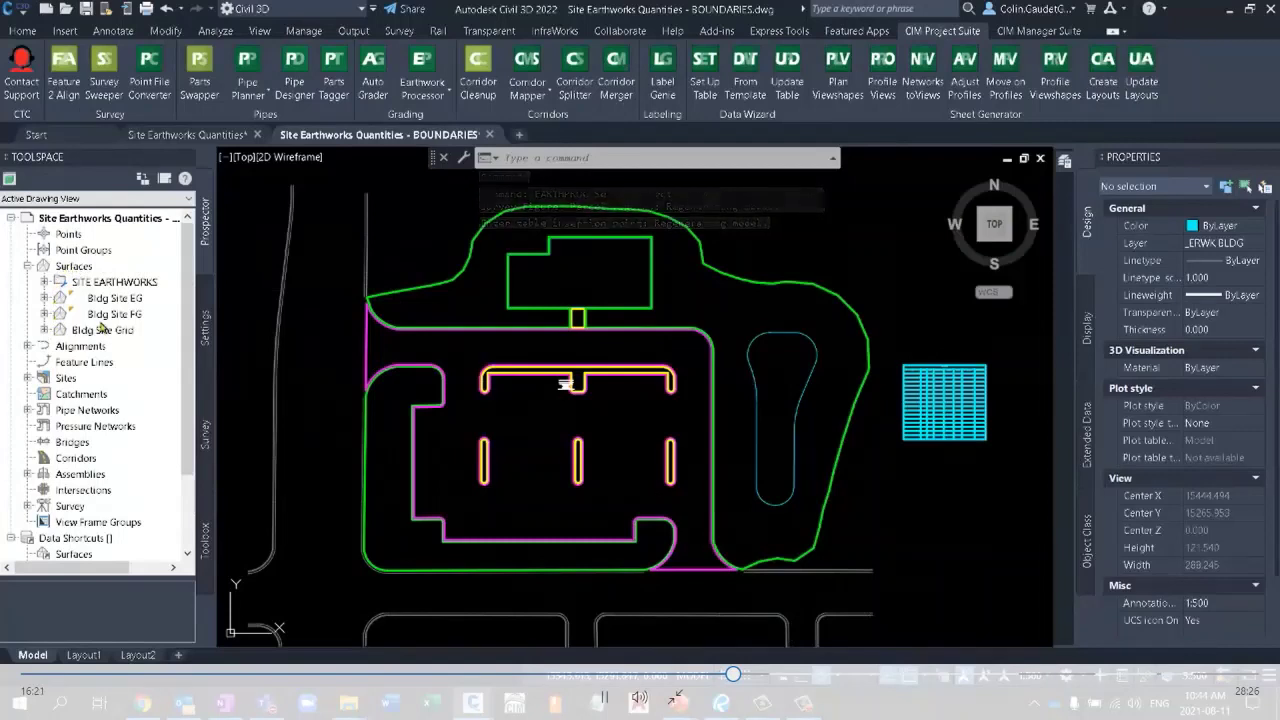
Create a surface folder named FG and move the Bldg Site FG and Bldg Site Grid surfaces into it.
{"action": "left_click", "coordinate": [146, 284]}
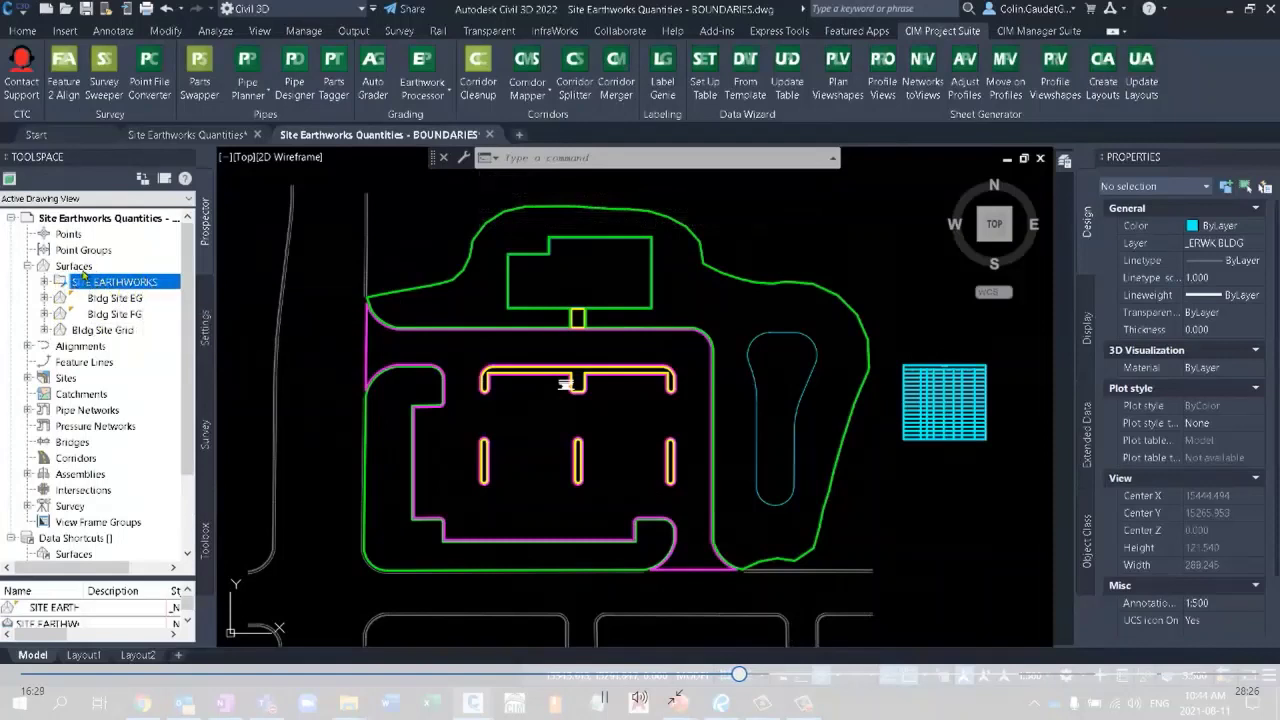
{"action": "right_click", "coordinate": [85, 270]}
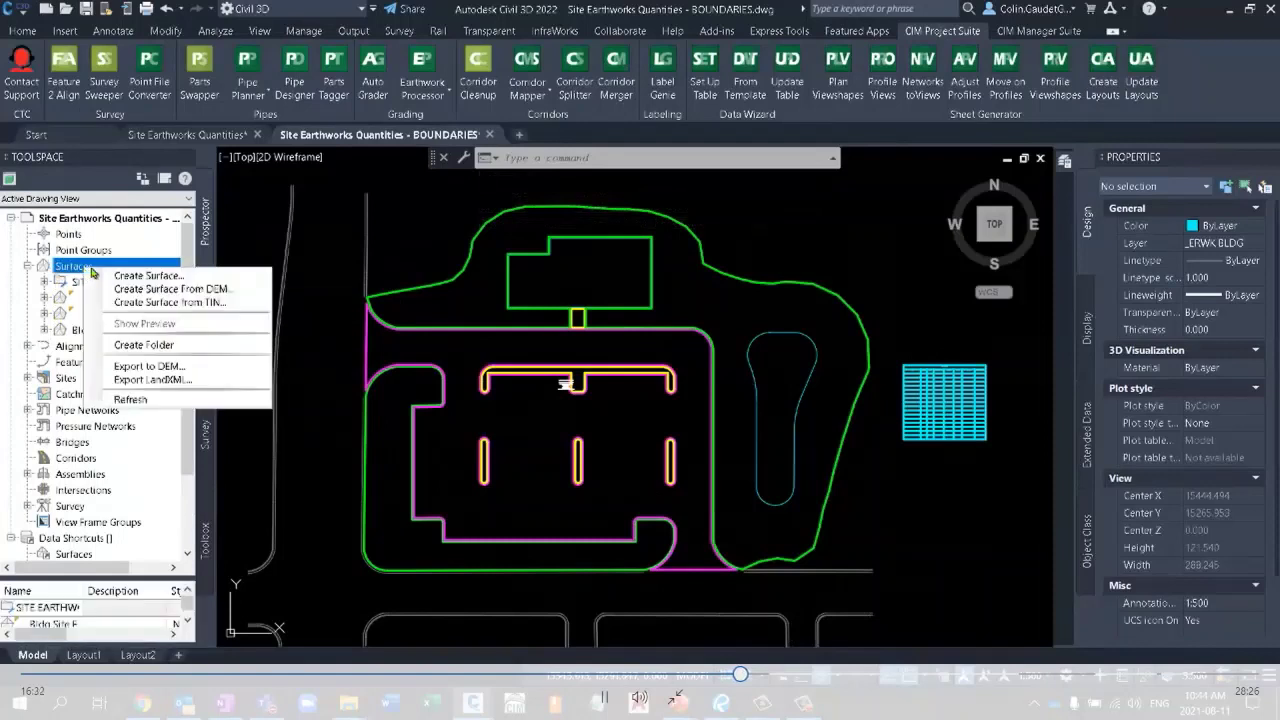
{"action": "left_click", "coordinate": [167, 347]}
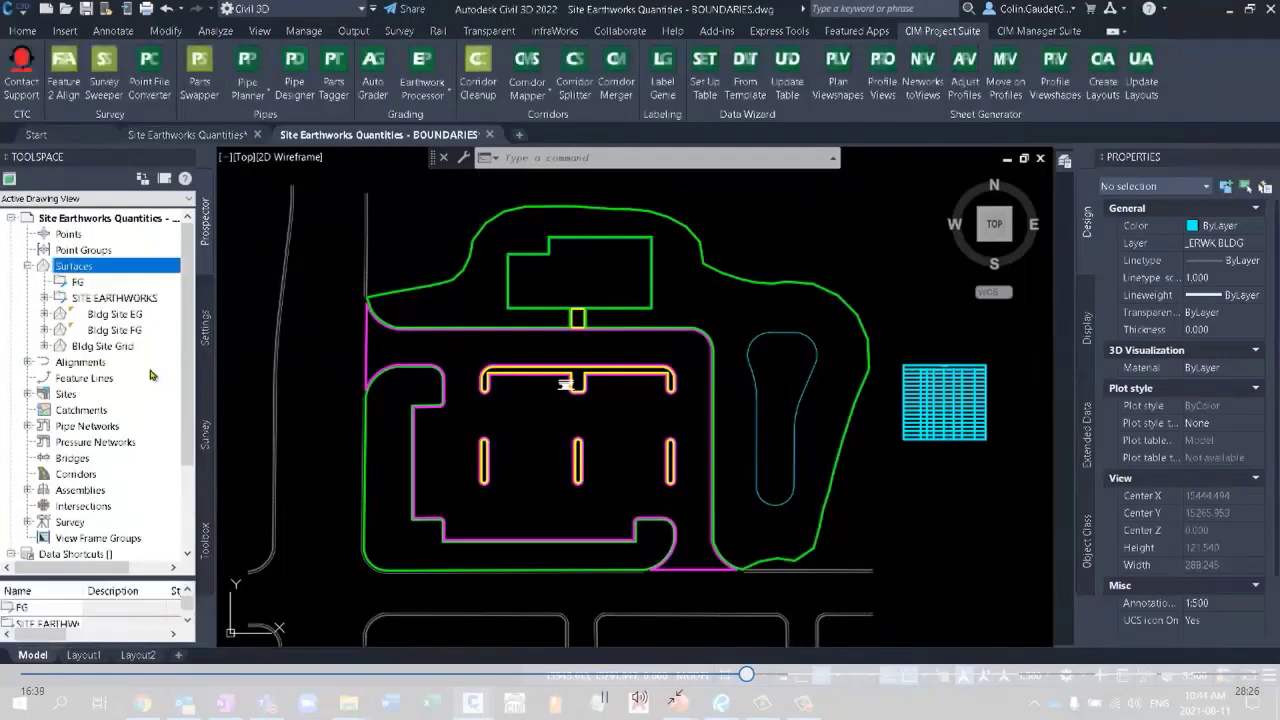
{"action": "left_click_drag", "start_coordinate": [118, 334], "coordinate": [97, 283]}
{"action": "left_click", "coordinate": [106, 331]}
{"action": "left_click_drag", "start_coordinate": [108, 340], "coordinate": [112, 298]}
{"action": "left_click", "coordinate": [135, 300]}
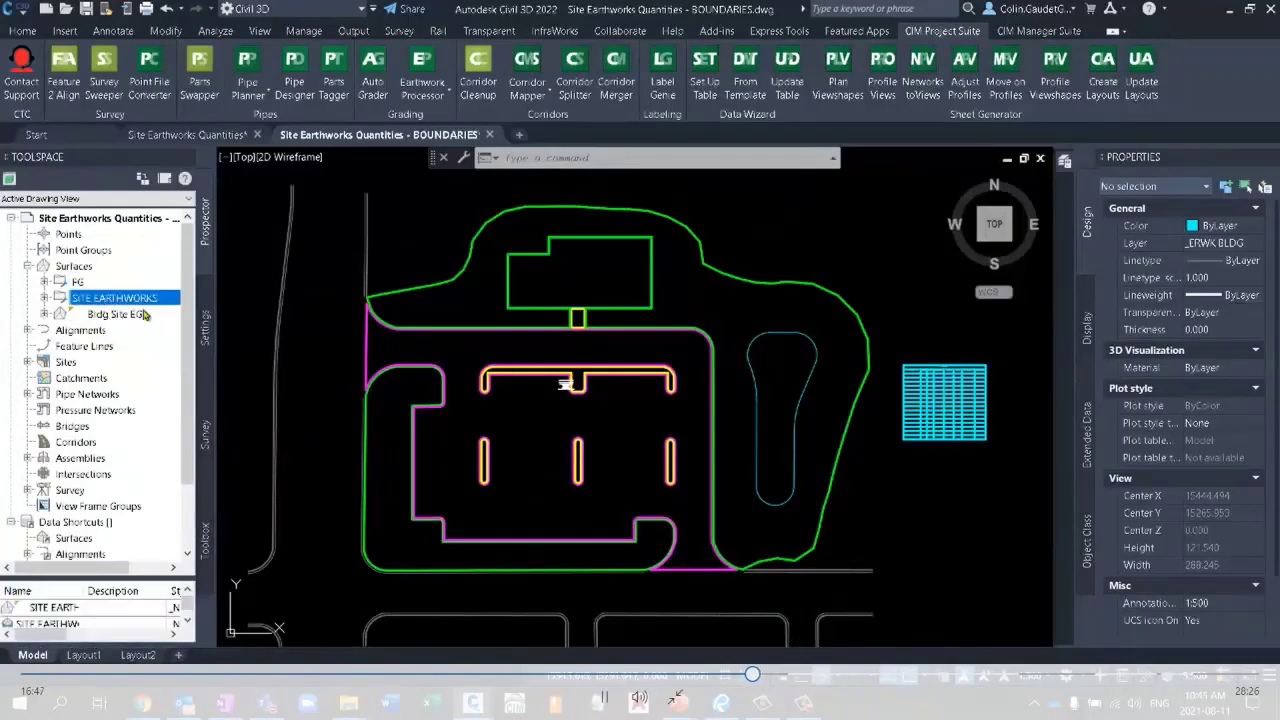
Expand the SITE EARTHWORKS surface folder with its full names readable and inspect the definition of the SITE EARTHWORKS - DEPTH surface.
{"action": "left_click", "coordinate": [45, 298]}
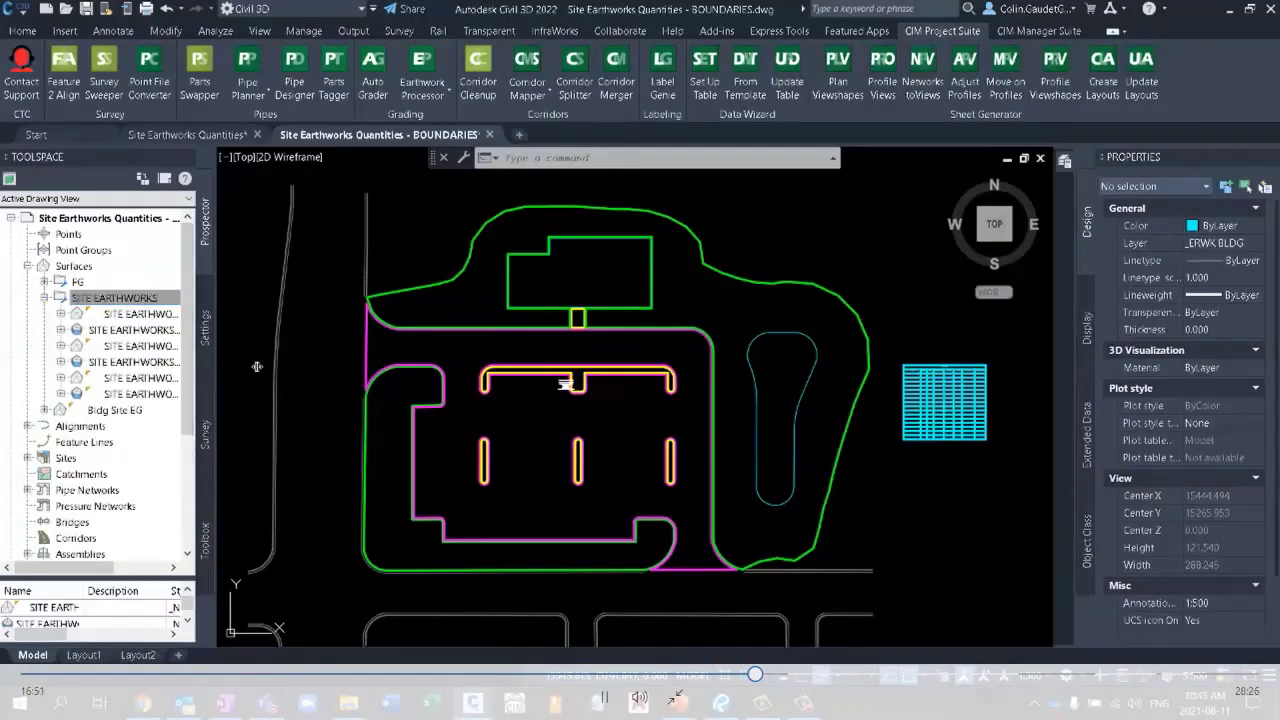
{"action": "left_click_drag", "start_coordinate": [267, 367], "coordinate": [322, 370]}
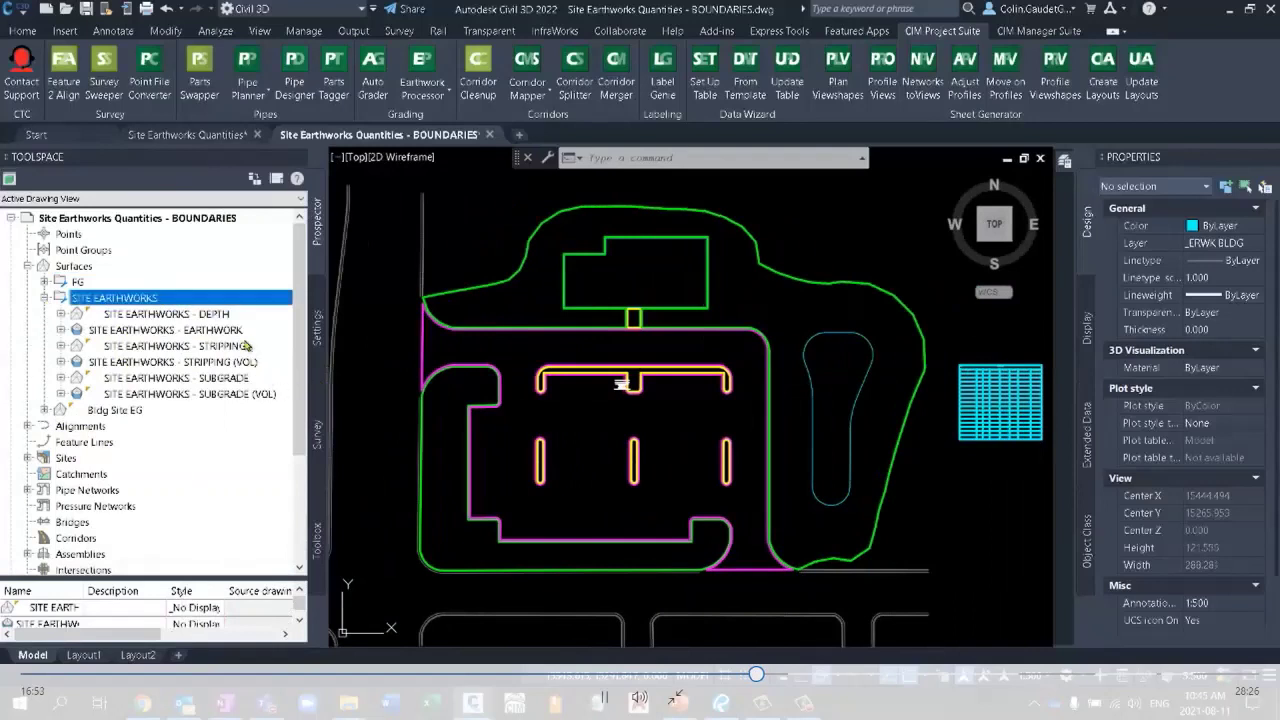
{"action": "left_click", "coordinate": [217, 315]}
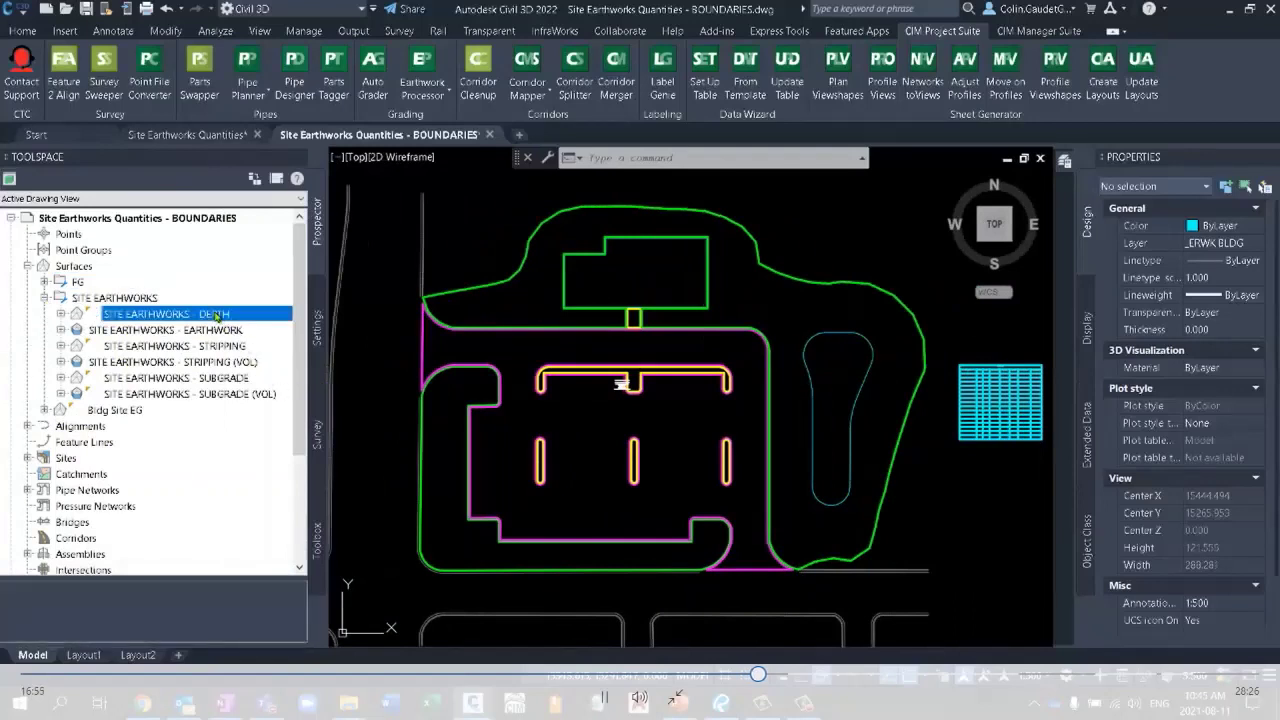
{"action": "right_click", "coordinate": [217, 316]}
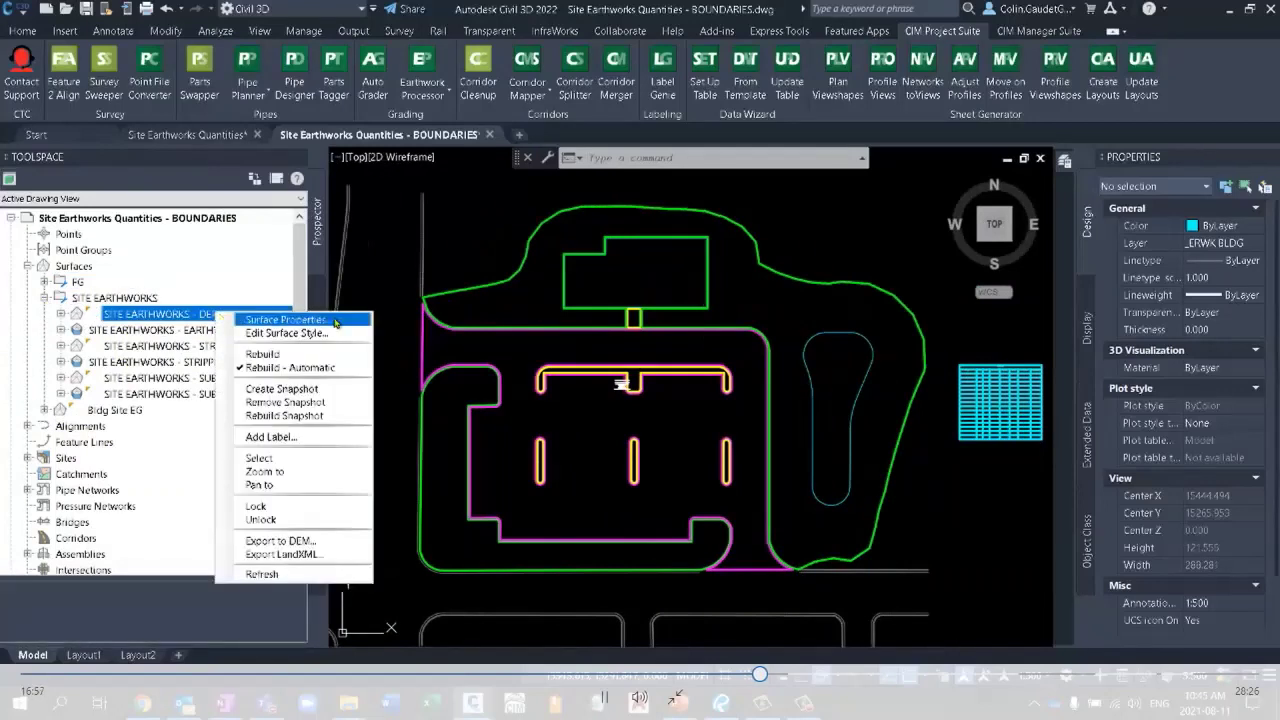
{"action": "left_click", "coordinate": [346, 320]}
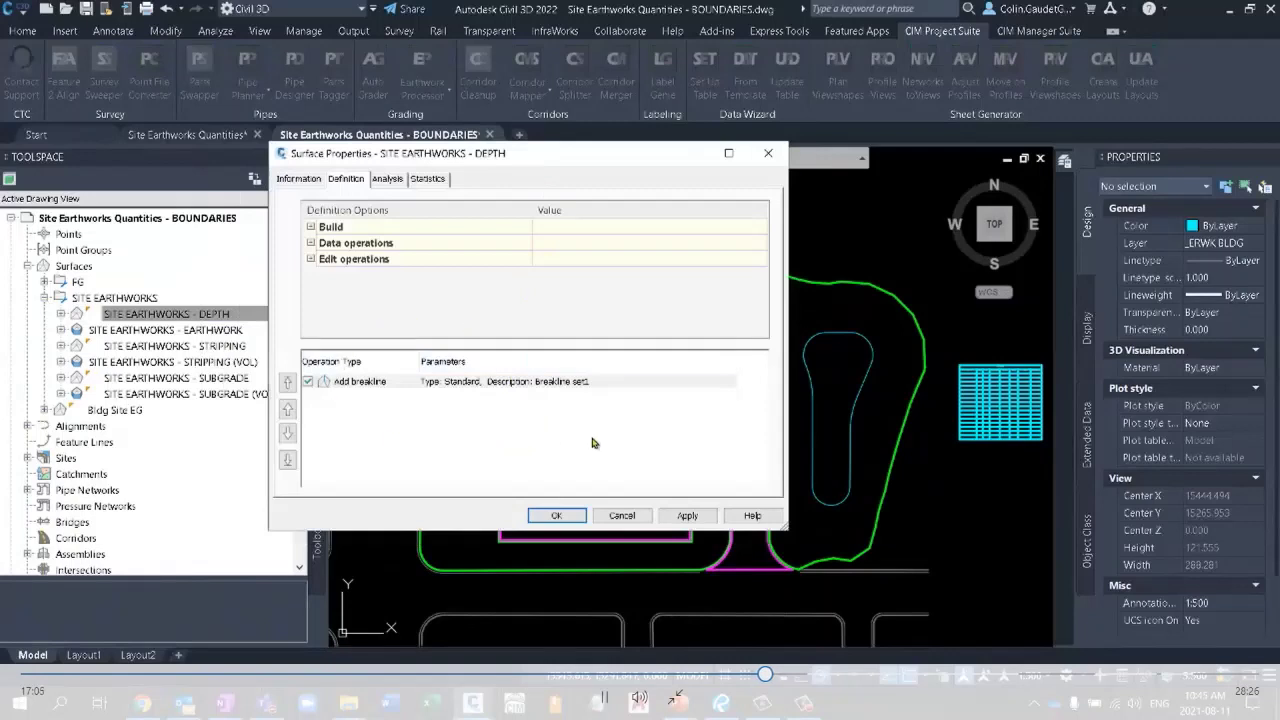
{"action": "left_click", "coordinate": [619, 516]}
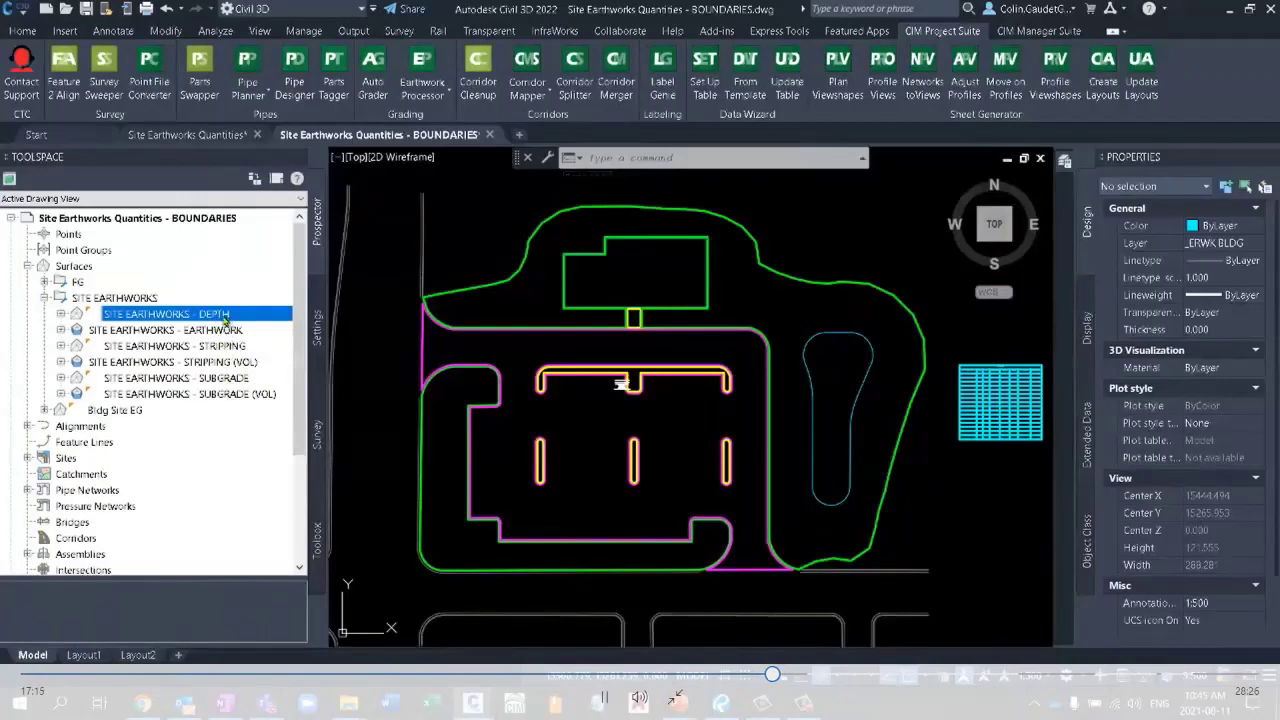
Inspect which comparison and base surfaces define the SITE EARTHWORKS - SUBGRADE (VOL) surface.
{"action": "right_click", "coordinate": [236, 392]}
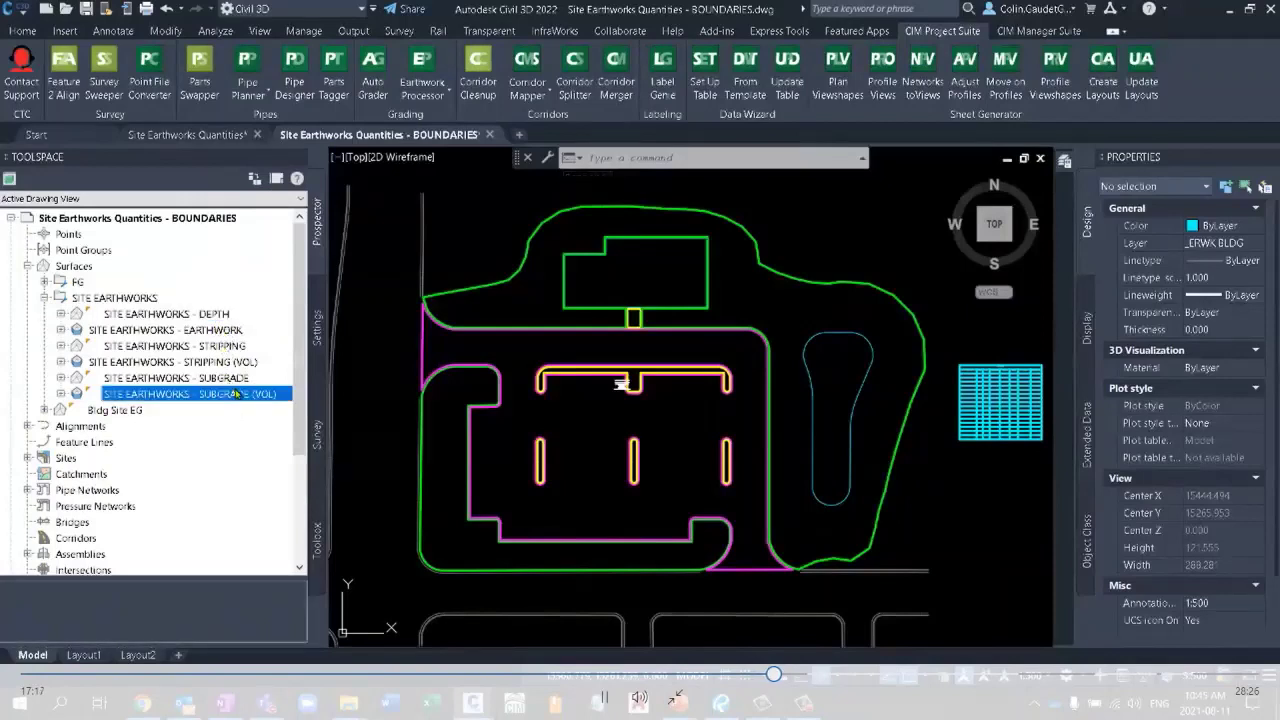
{"action": "left_click", "coordinate": [303, 396]}
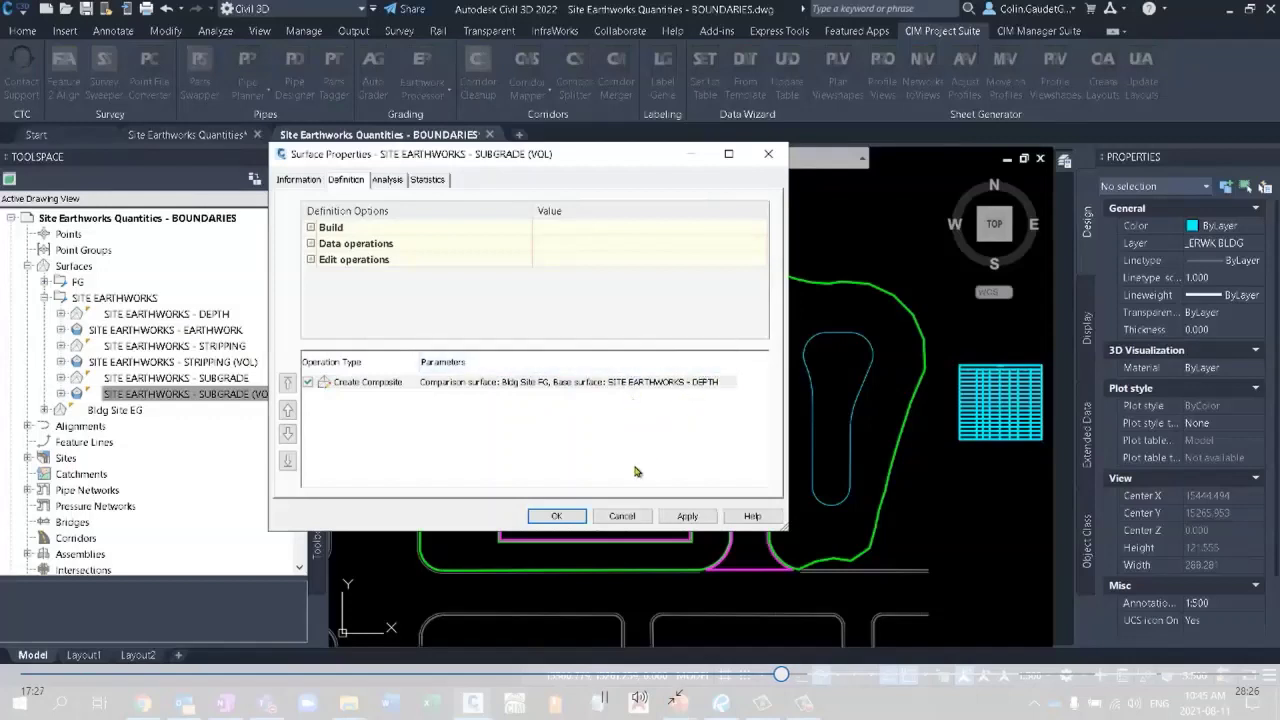
{"action": "left_click", "coordinate": [556, 516]}
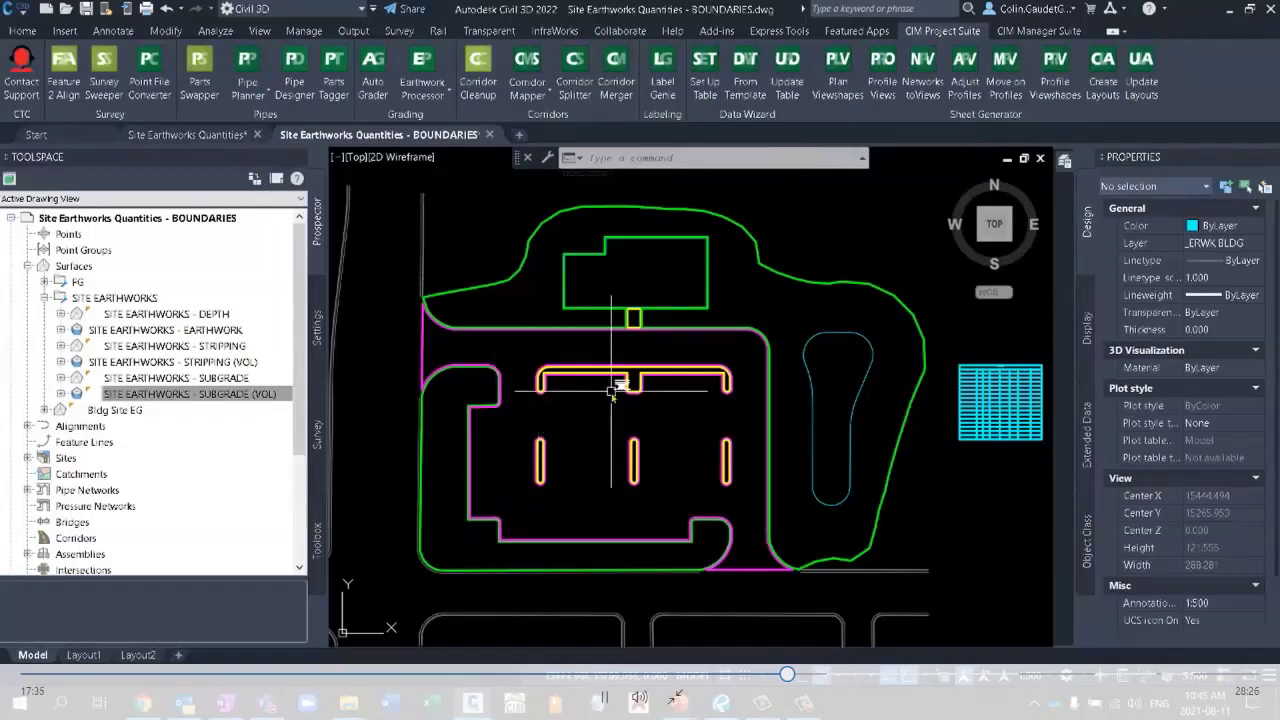
Examine the SITE EARTHWORKS quantity label inside the parking area and the contents of the inserted Earthwork table.
{"action": "scroll", "coordinate": [620, 388], "scroll_direction": "up", "scroll_amount": 10}
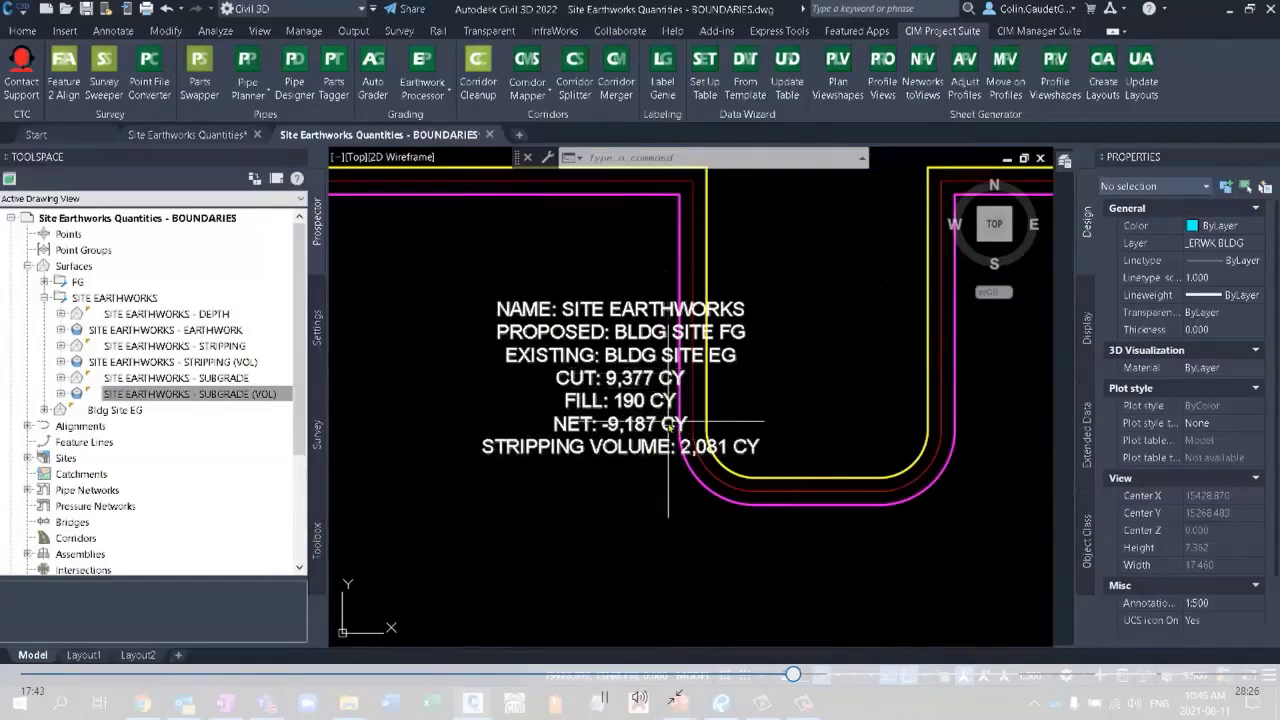
{"action": "scroll", "coordinate": [397, 371], "scroll_direction": "down", "scroll_amount": 4}
{"action": "scroll", "coordinate": [397, 371], "scroll_direction": "down", "scroll_amount": 5}
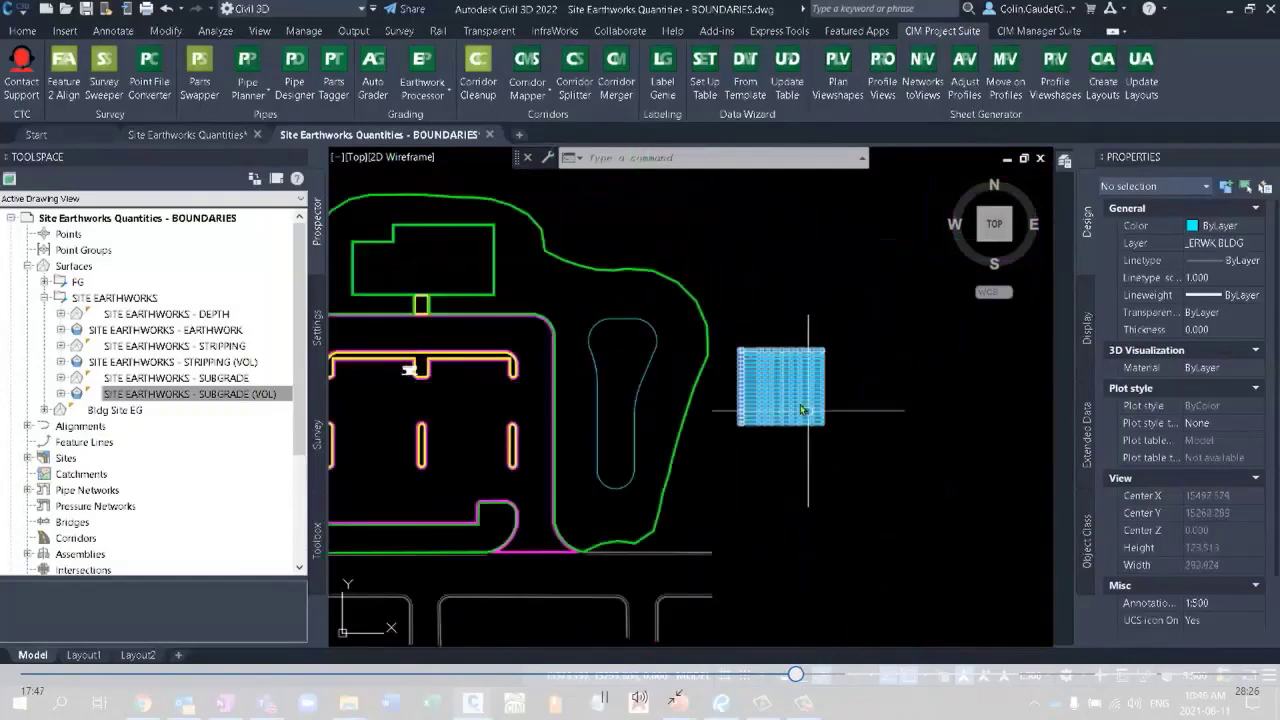
{"action": "scroll", "coordinate": [801, 409], "scroll_direction": "up", "scroll_amount": 10}
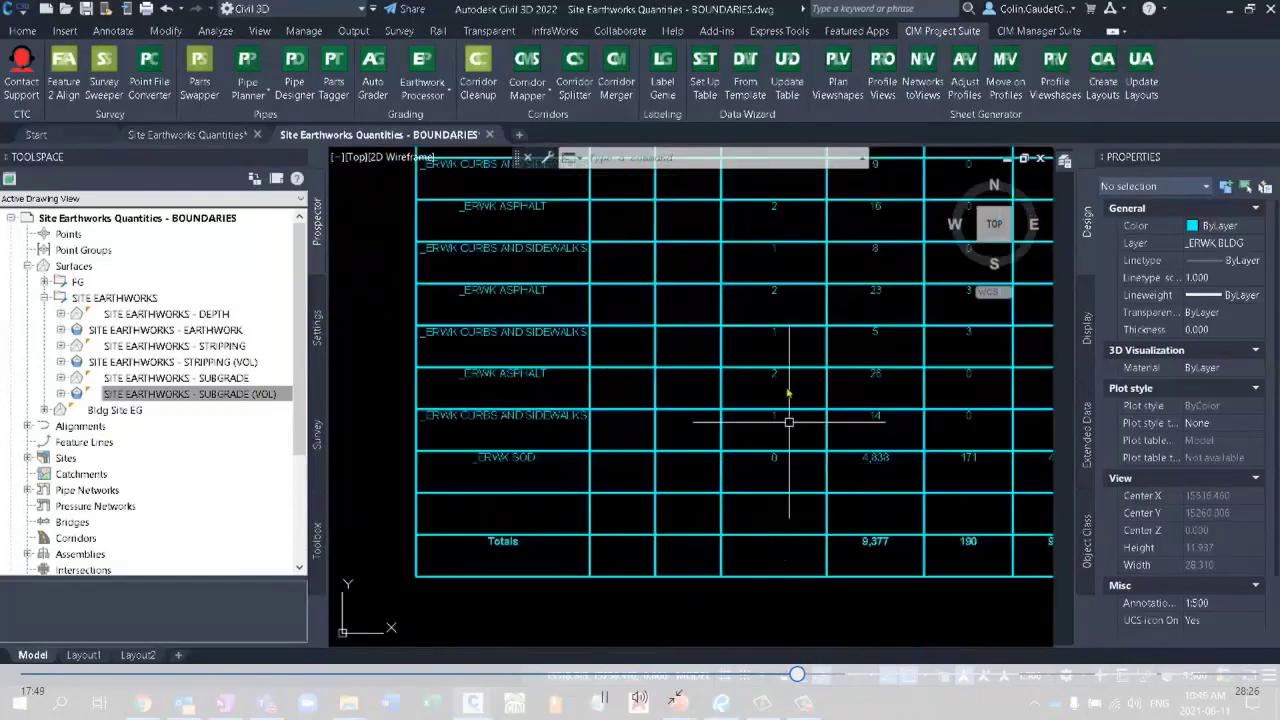
{"action": "mouse_move", "coordinate": [789, 398]}
{"action": "middle_mouse_down"}
{"action": "mouse_move", "coordinate": [763, 437]}
{"action": "mouse_move", "coordinate": [806, 449]}
{"action": "mouse_move", "coordinate": [803, 317]}
{"action": "mouse_move", "coordinate": [660, 540]}
{"action": "middle_mouse_up"}
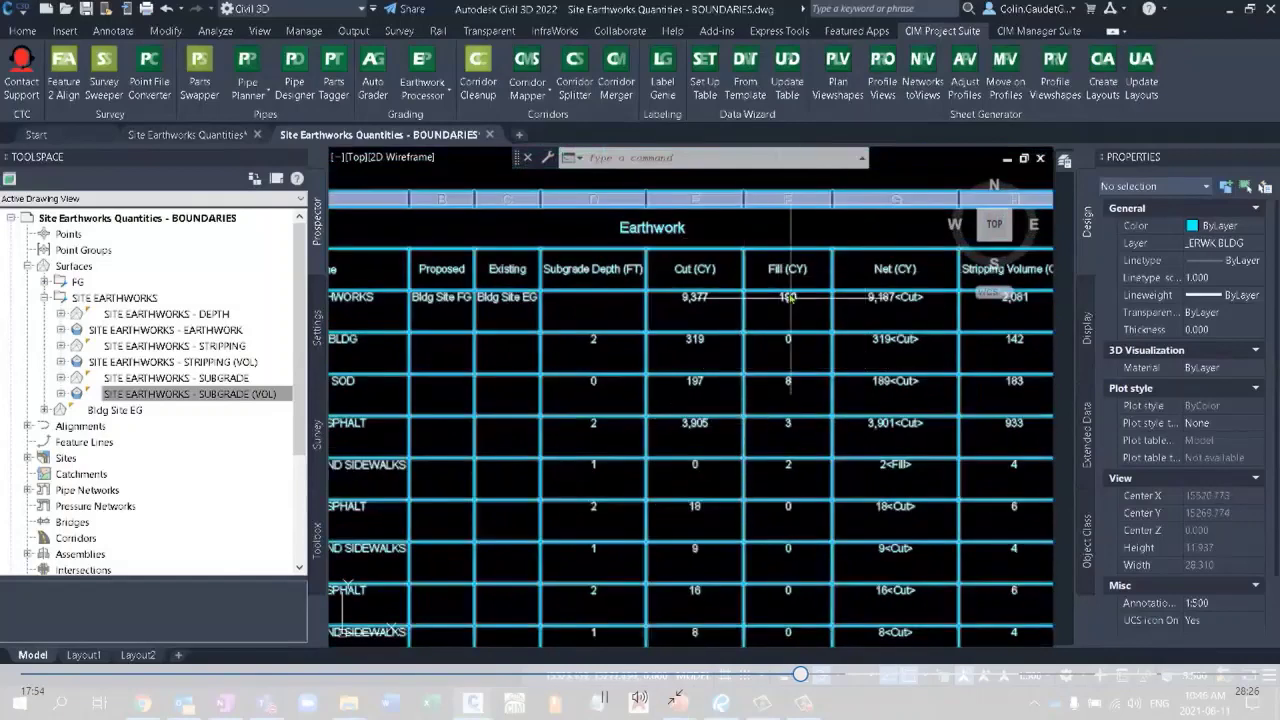
Erase the inserted Earthwork table from the drawing.
{"action": "left_click", "coordinate": [772, 376]}
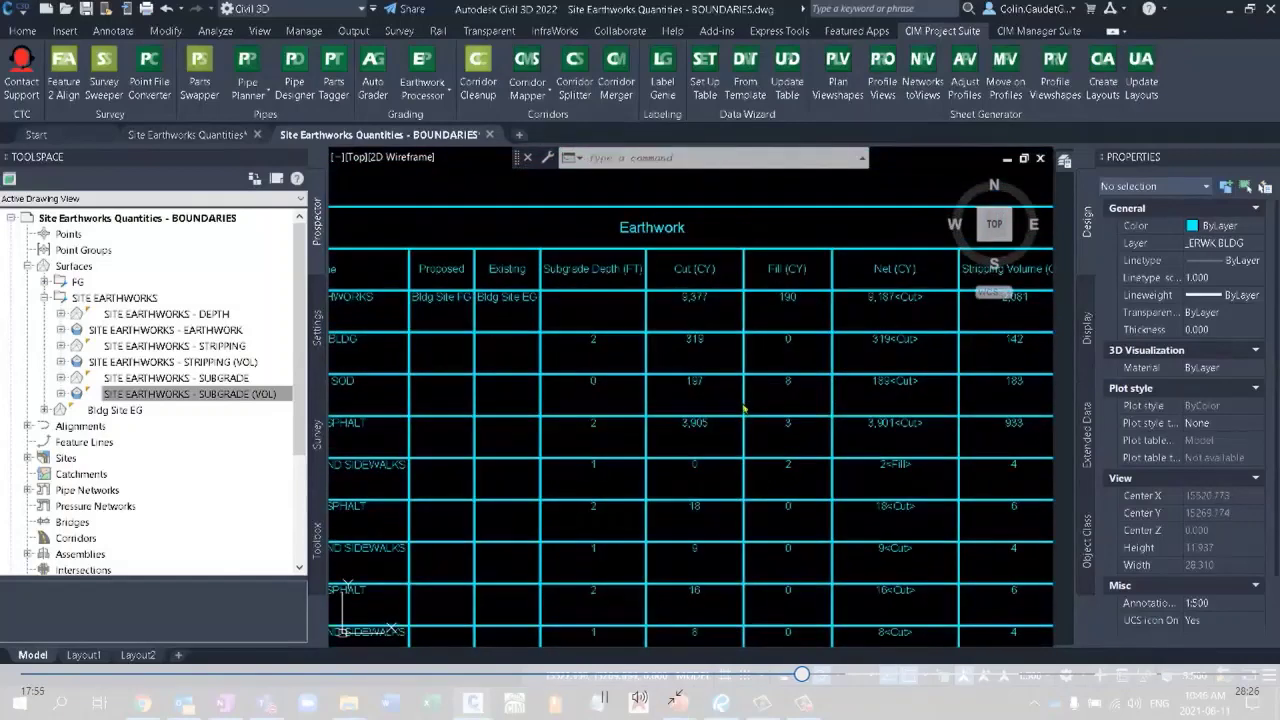
{"action": "left_click", "coordinate": [772, 376]}
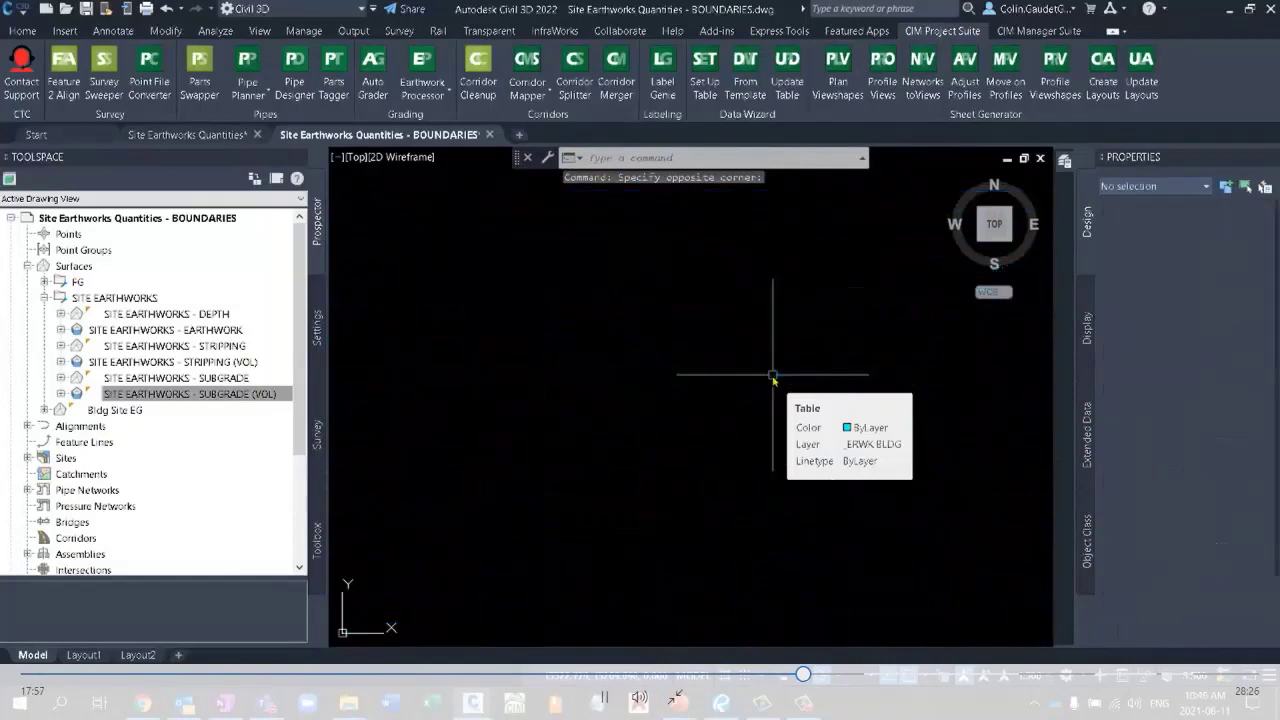
{"action": "key", "text": "Delete"}
{"action": "scroll", "coordinate": [786, 325], "scroll_direction": "down", "scroll_amount": 3}
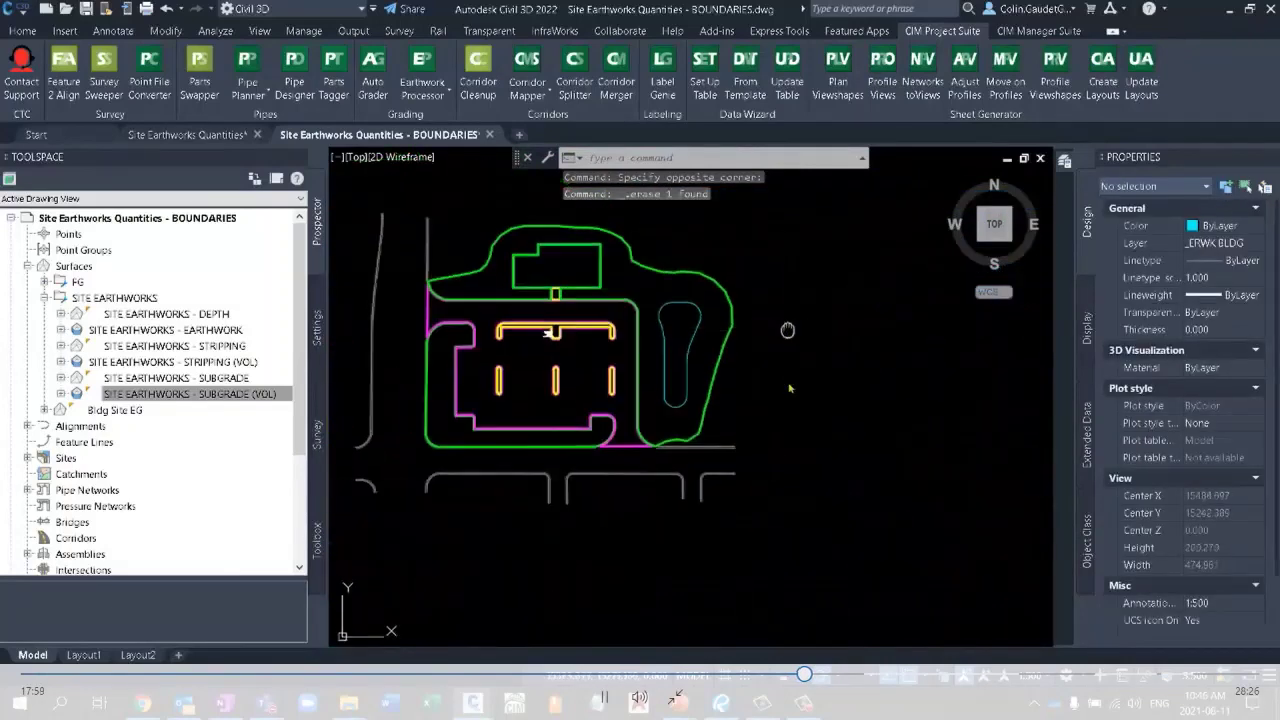
{"action": "middle_click_drag", "start_coordinate": [787, 339], "coordinate": [785, 489]}
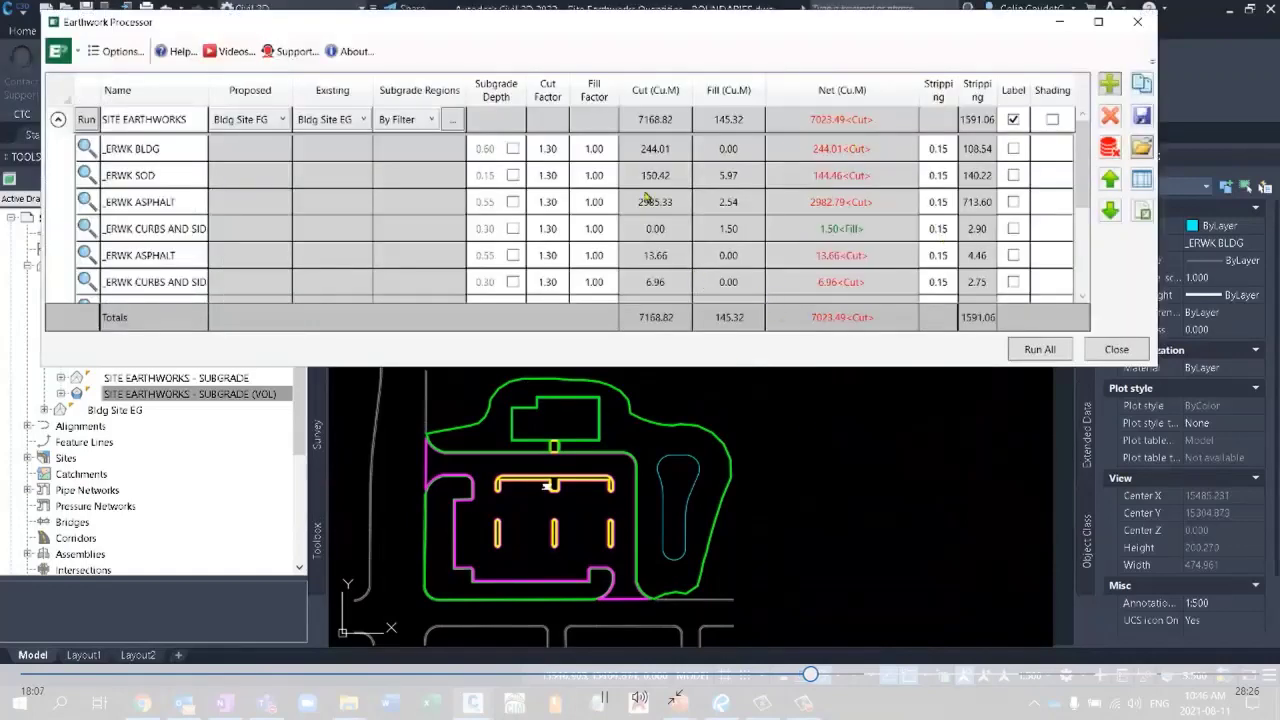
Add the Area column to the Excel/Table report fields in the Earthwork Processor options.
{"action": "left_click", "coordinate": [113, 52]}
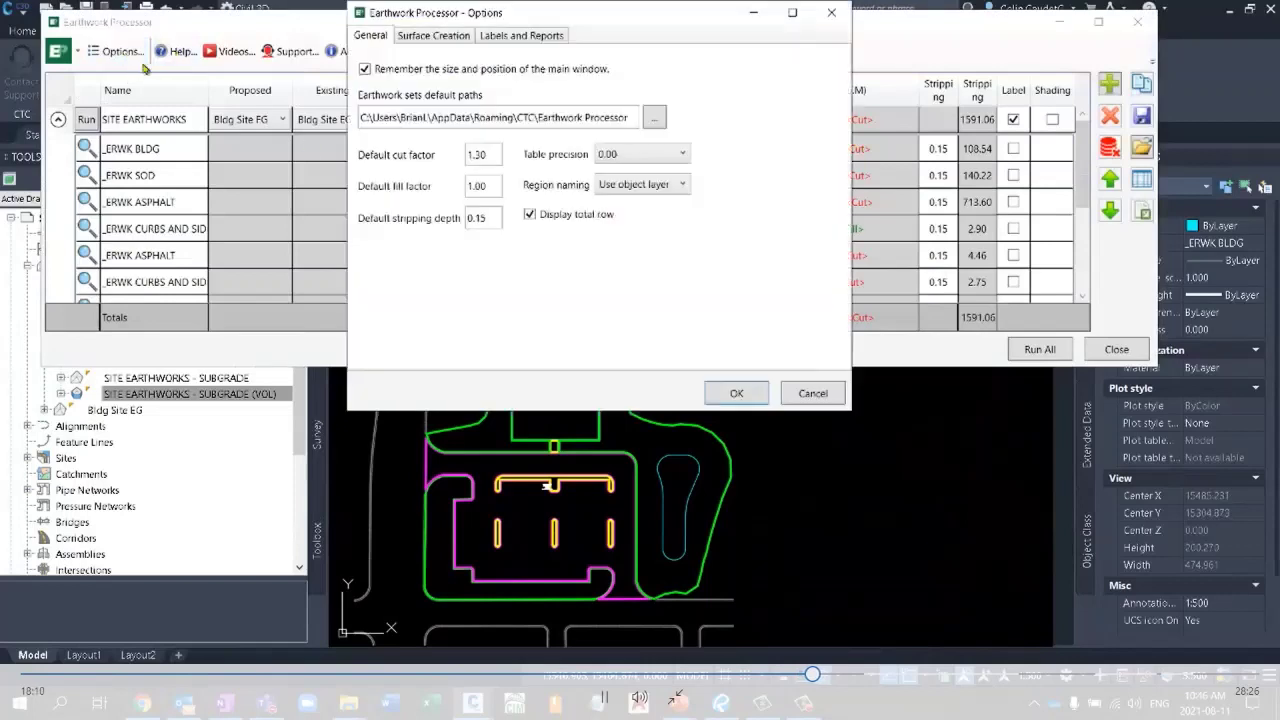
{"action": "left_click", "coordinate": [522, 36]}
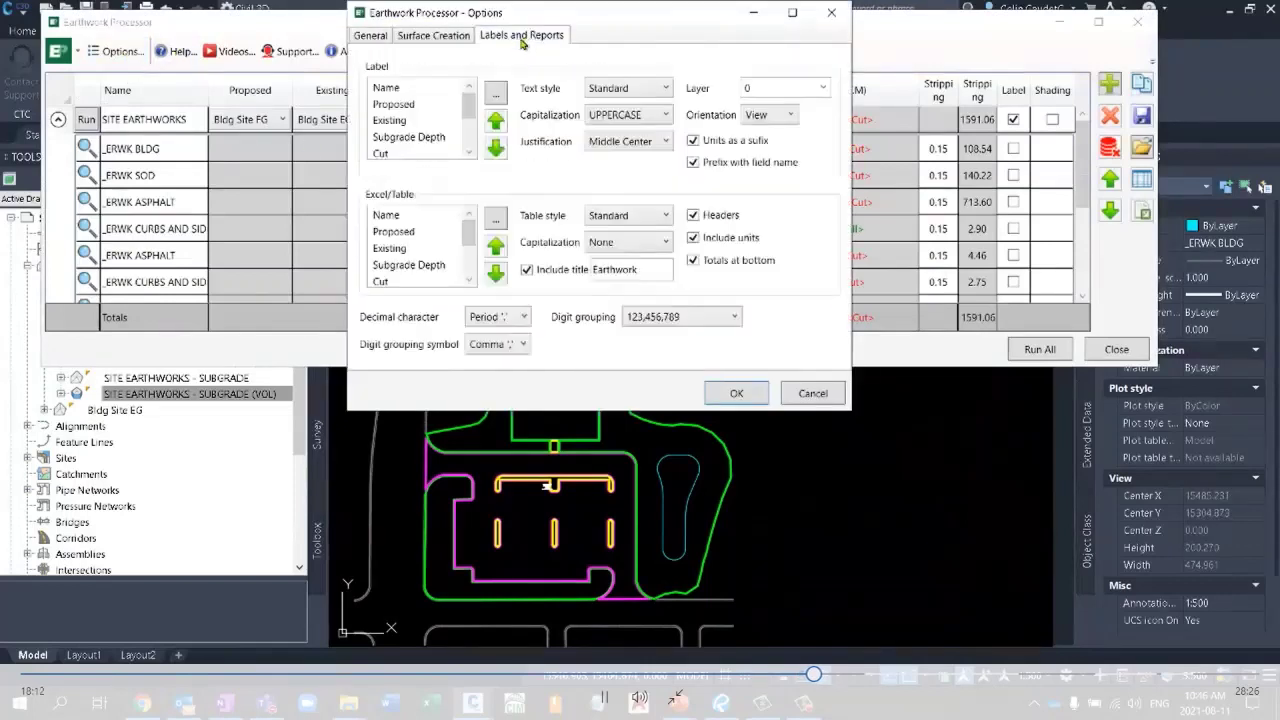
{"action": "left_click", "coordinate": [497, 220]}
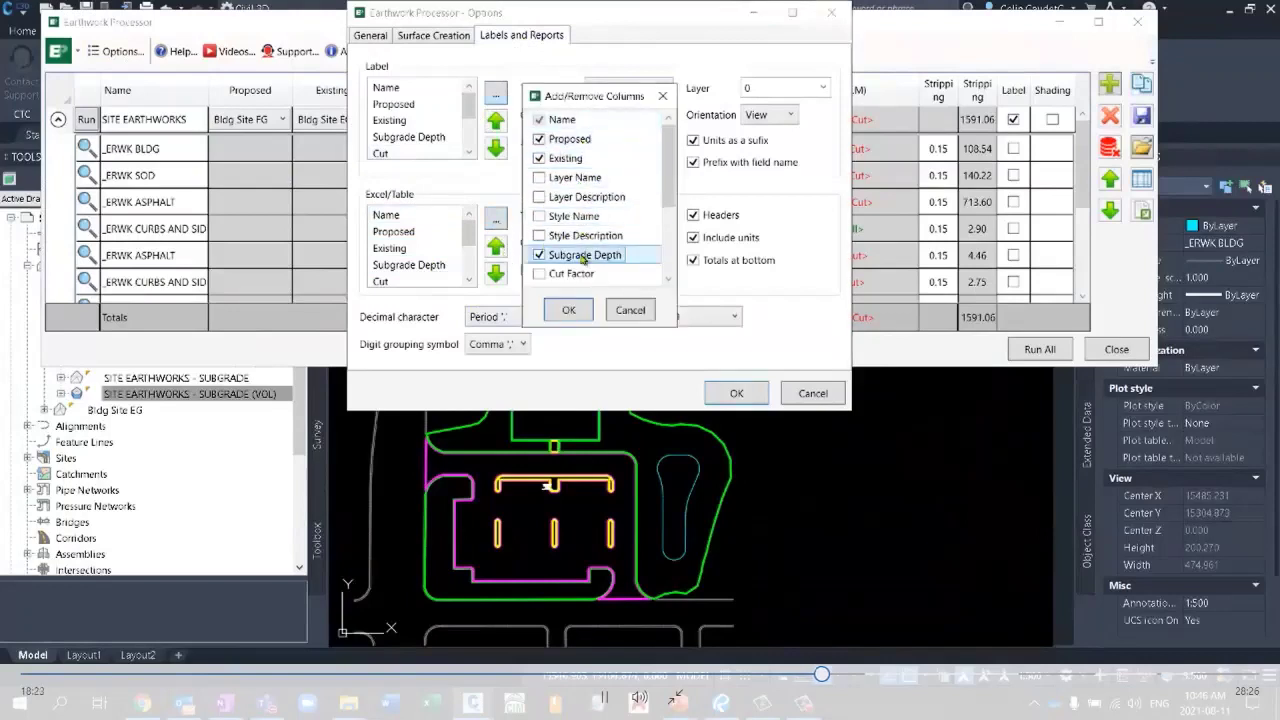
{"action": "scroll", "coordinate": [590, 251], "scroll_direction": "down", "scroll_amount": 3}
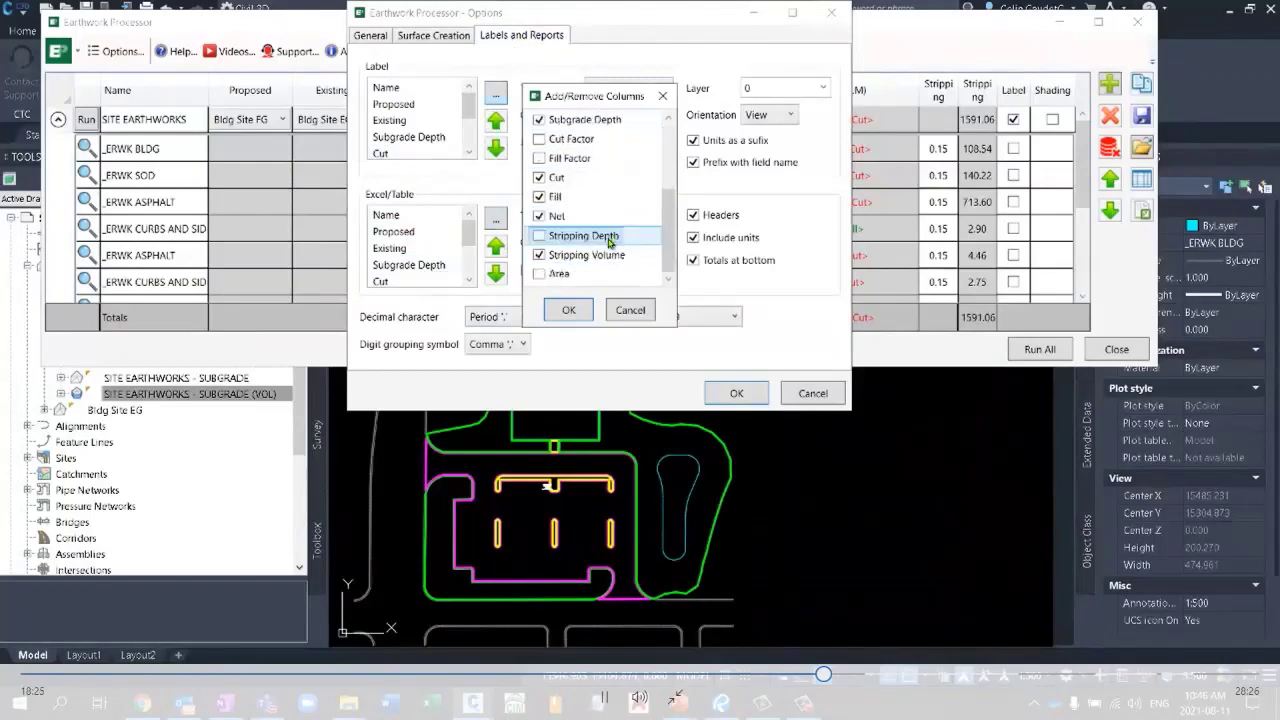
{"action": "left_click", "coordinate": [539, 274]}
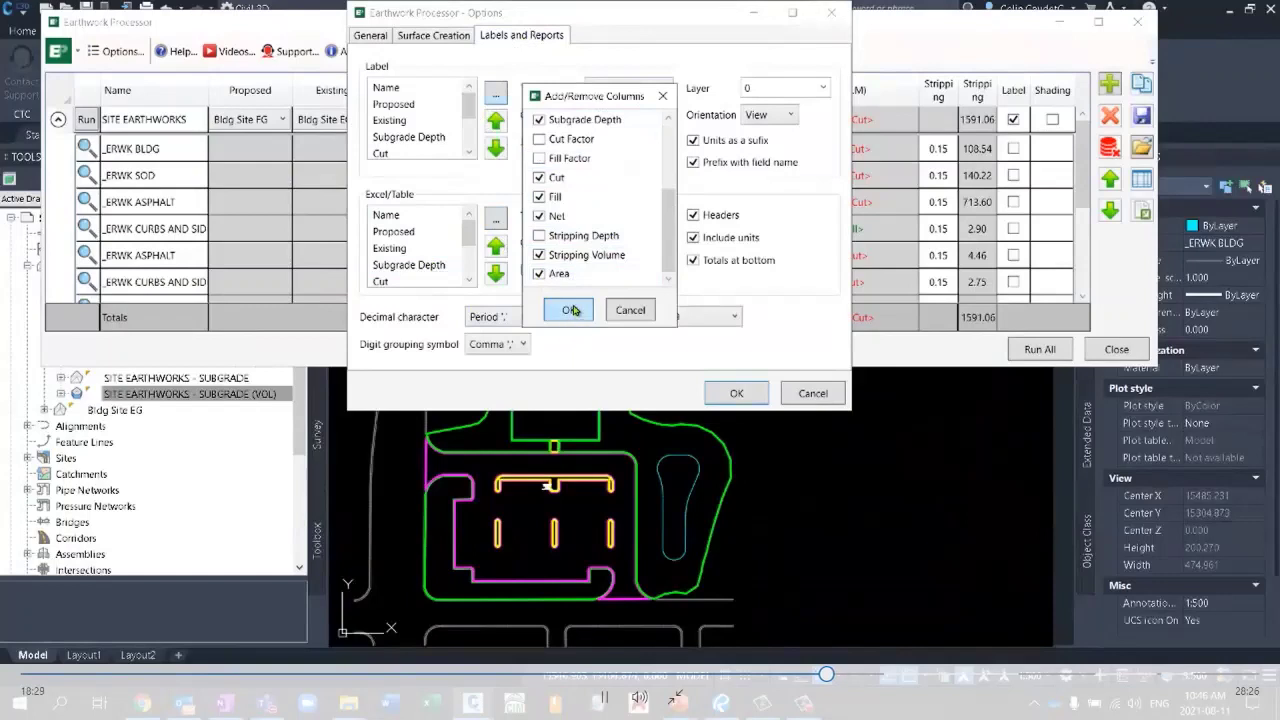
{"action": "left_click", "coordinate": [570, 311]}
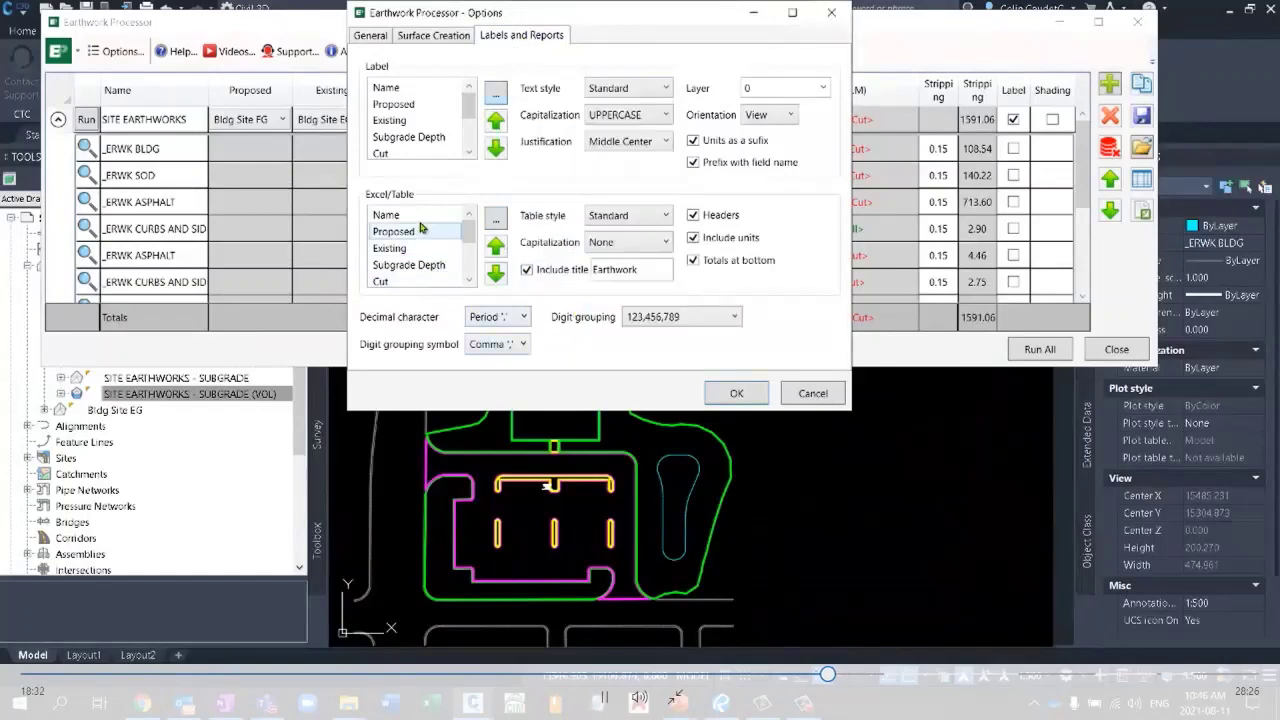
Reorder the Excel/Table report fields so Area comes directly after Existing and before Subgrade Depth.
{"action": "scroll", "coordinate": [420, 226], "scroll_direction": "down", "scroll_amount": 3}
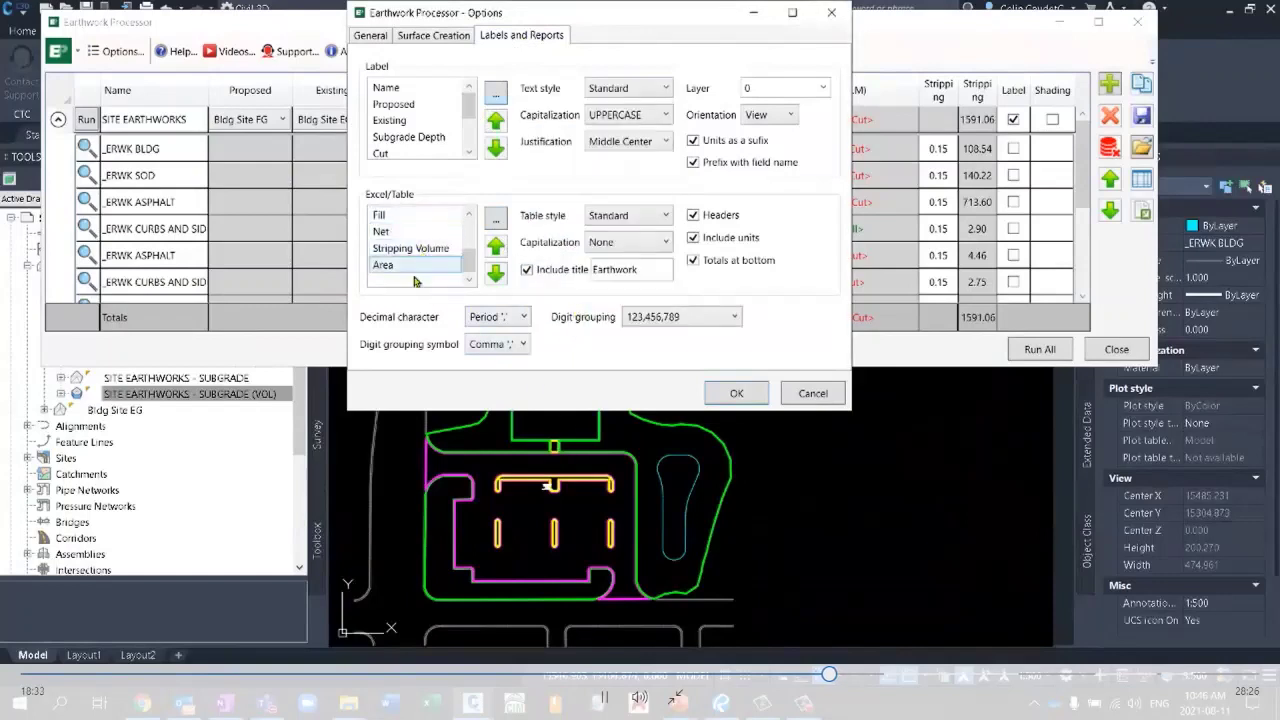
{"action": "left_click", "coordinate": [412, 264]}
{"action": "left_click", "coordinate": [496, 245]}
{"action": "left_click", "coordinate": [496, 245]}
{"action": "left_click", "coordinate": [496, 245]}
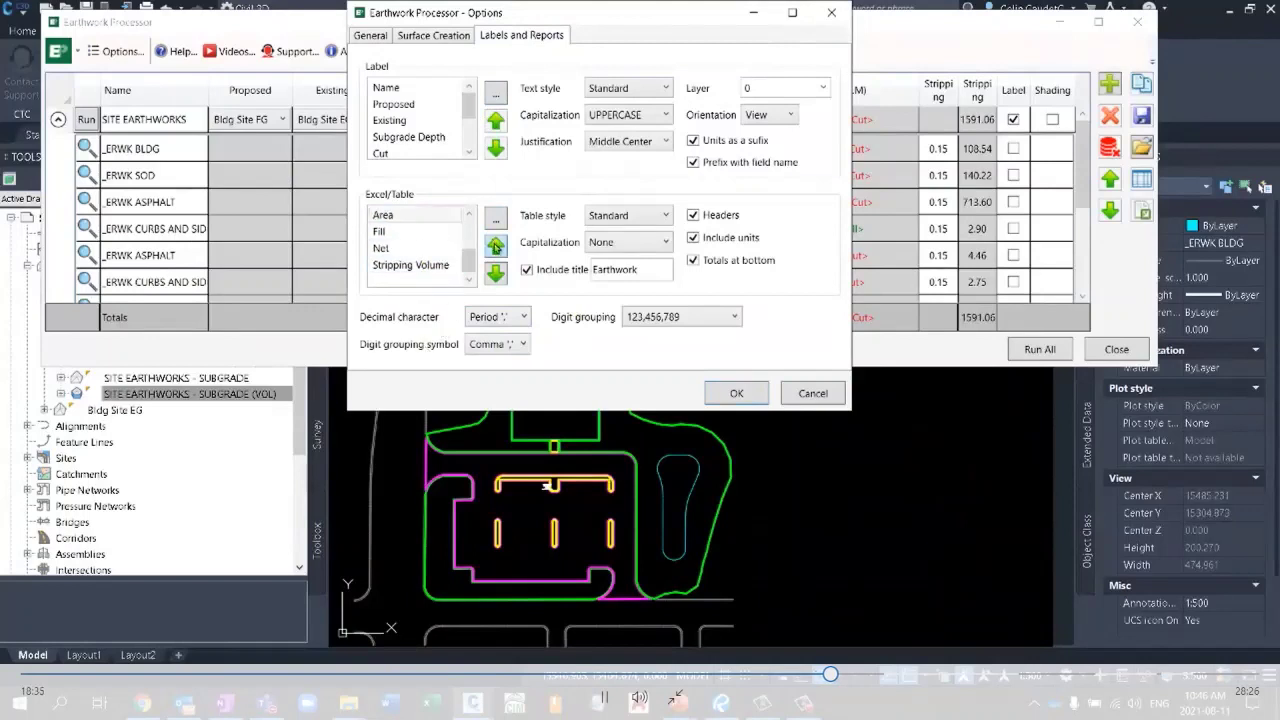
{"action": "left_click", "coordinate": [496, 245]}
{"action": "left_click", "coordinate": [496, 245]}
{"action": "scroll", "coordinate": [420, 248], "scroll_direction": "up", "scroll_amount": 2}
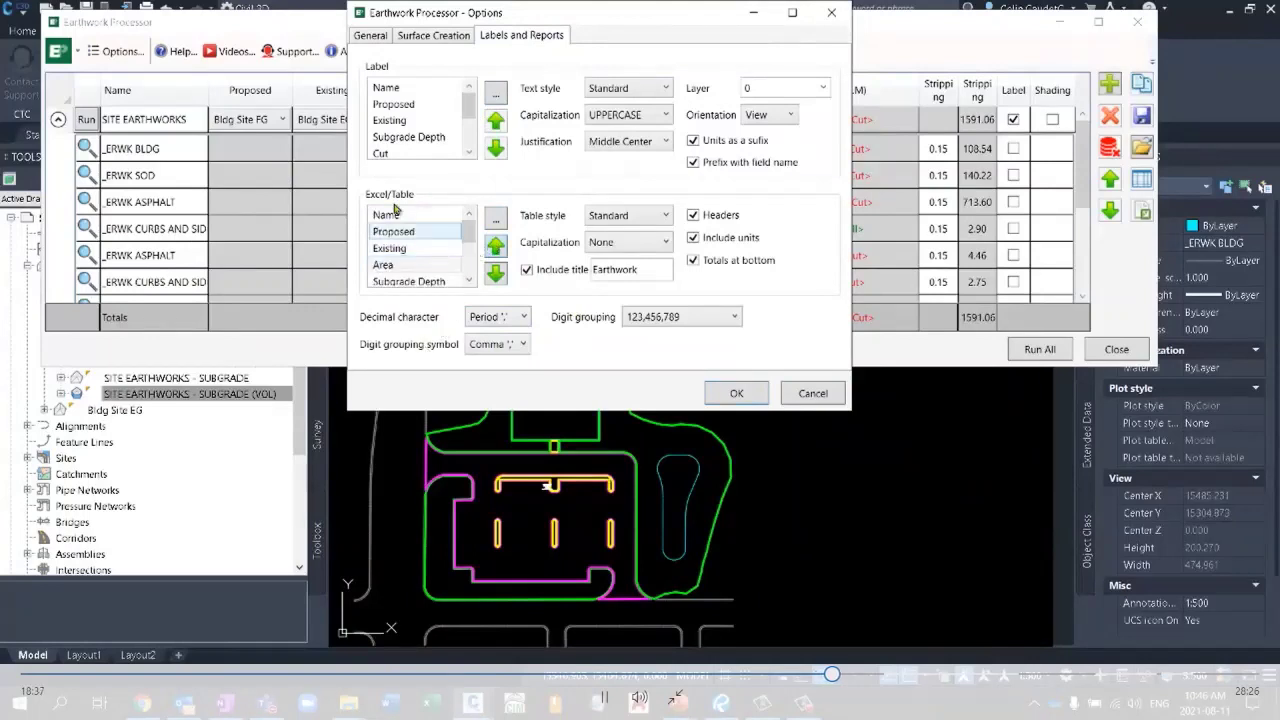
{"action": "key", "text": "Up"}
{"action": "key", "text": "Up"}
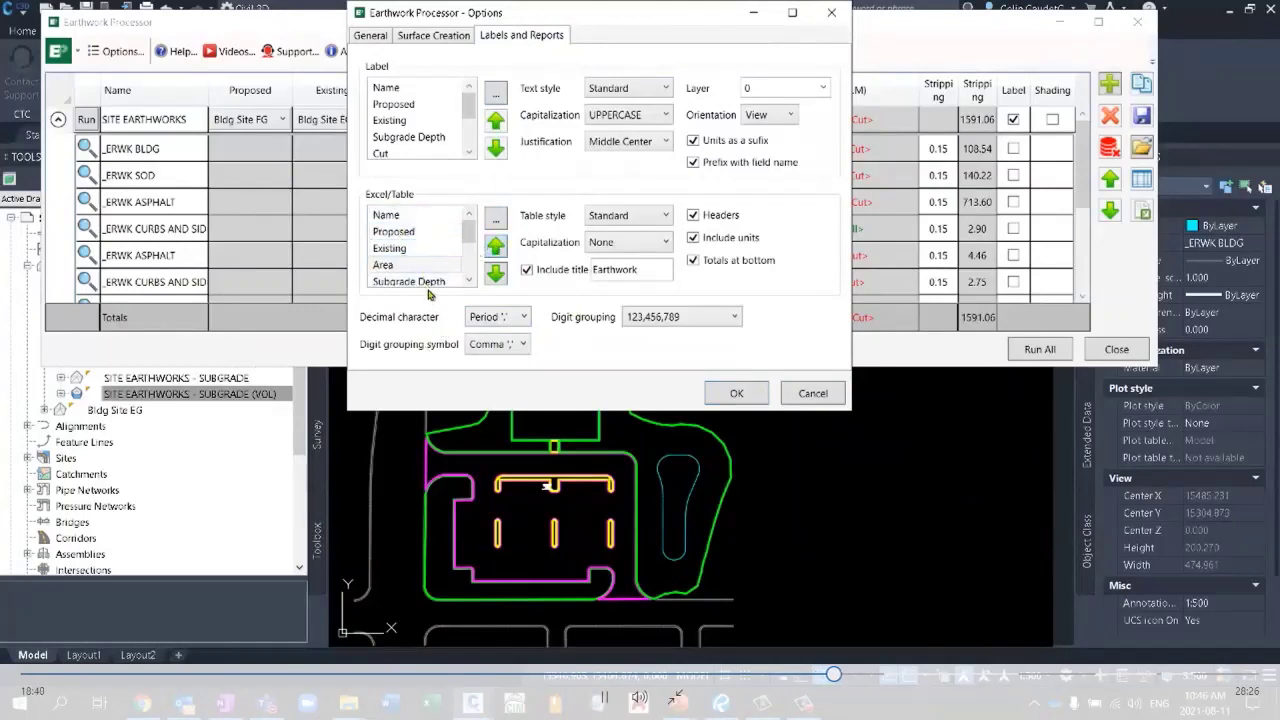
Rename the Proposed and Existing fields of the Excel/Table report to Proposed Surface and Existing Surface.
{"action": "double_click", "coordinate": [417, 234]}
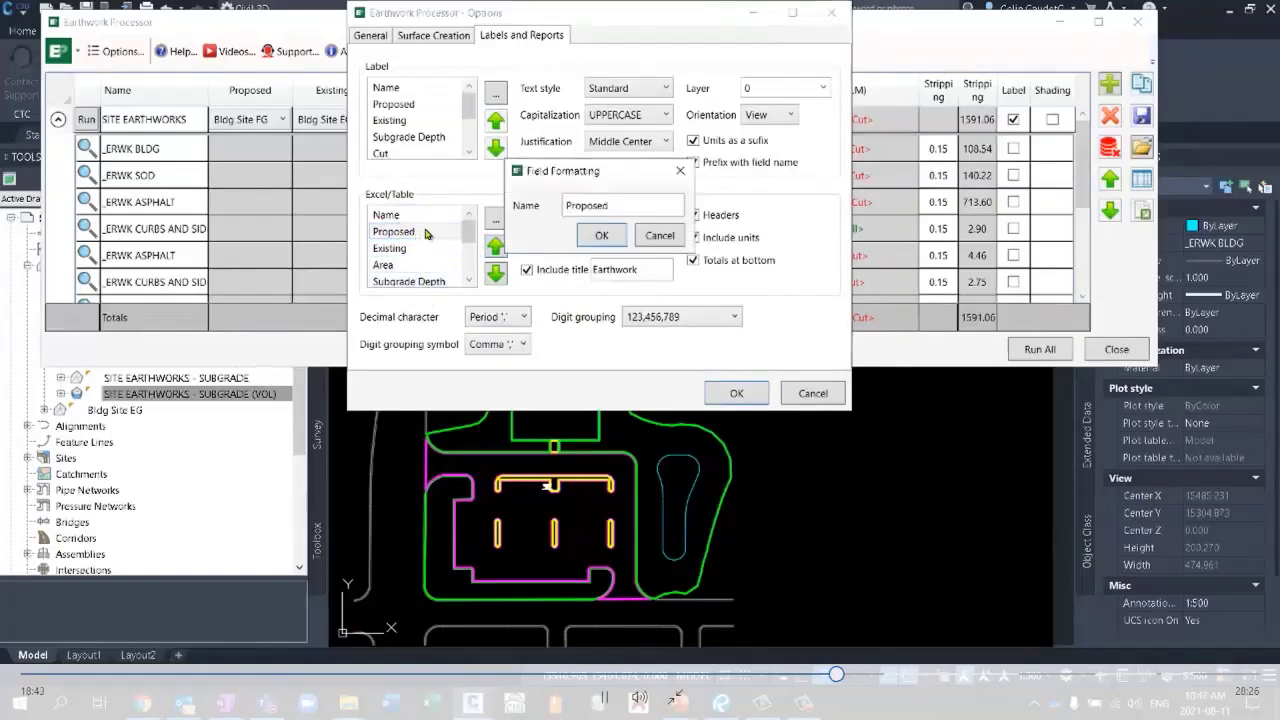
{"action": "left_click", "coordinate": [625, 200]}
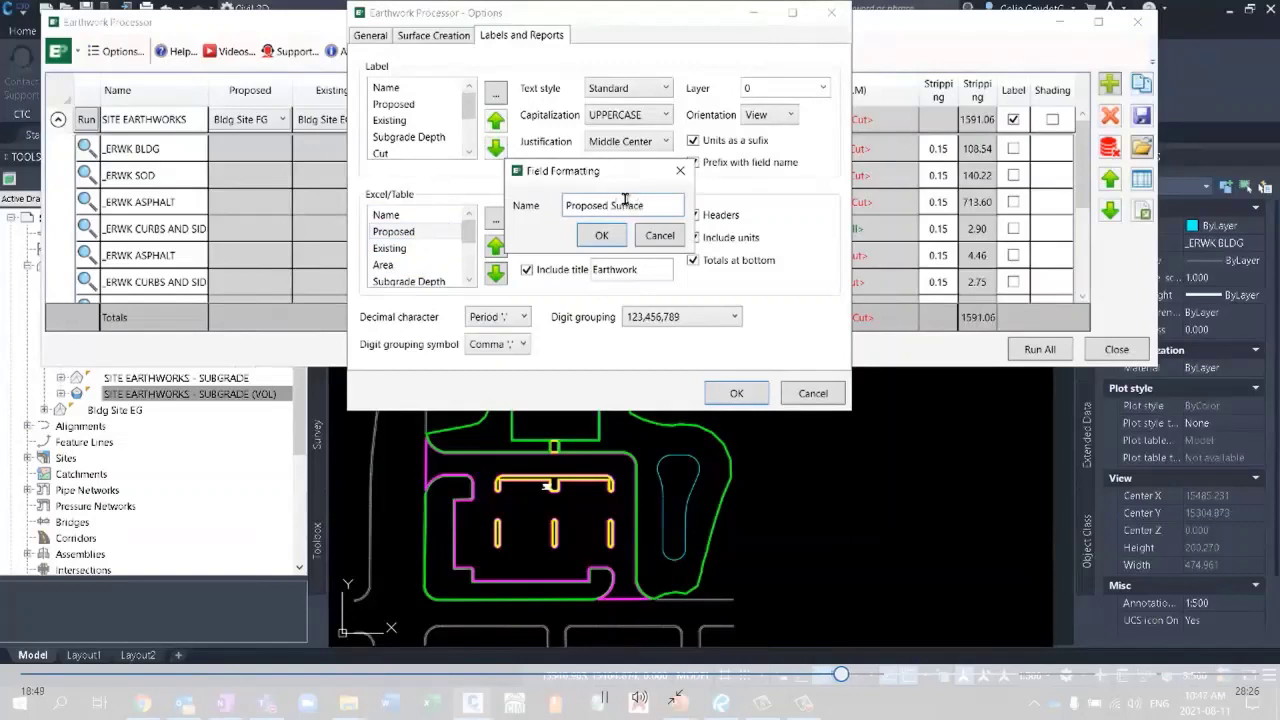
{"action": "double_click", "coordinate": [632, 205]}
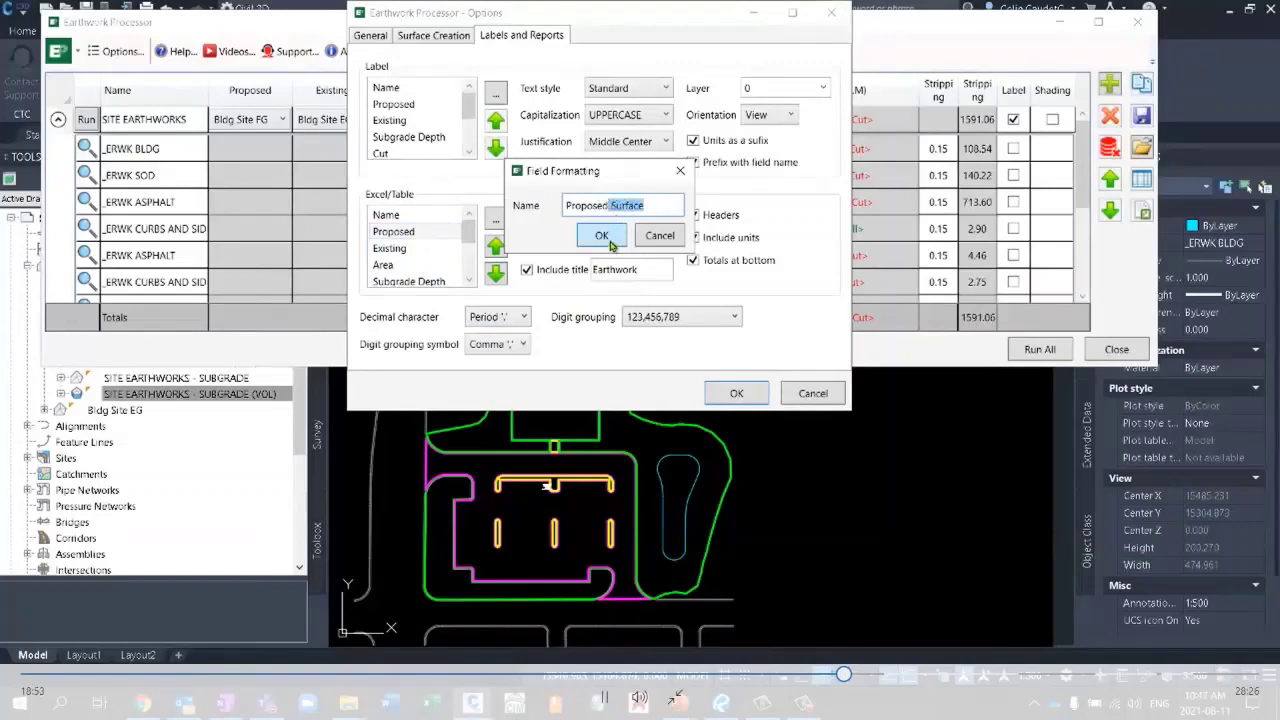
{"action": "left_click", "coordinate": [604, 238]}
{"action": "double_click", "coordinate": [390, 248]}
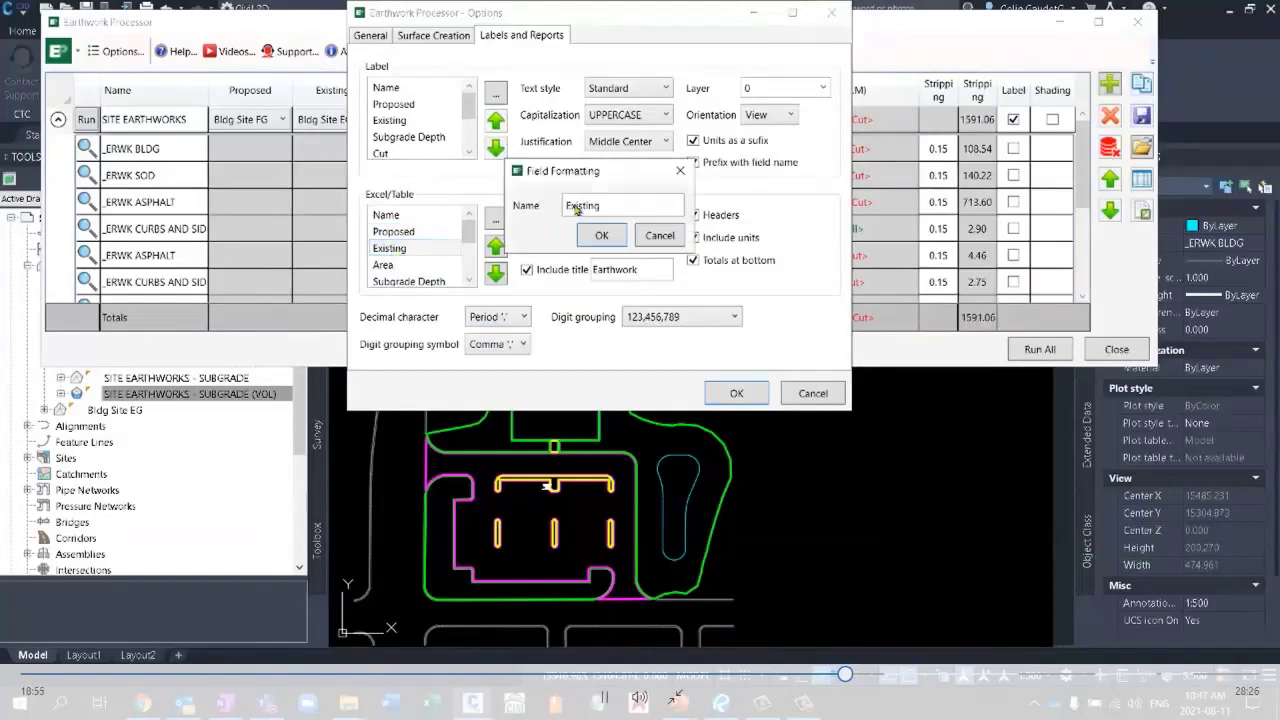
{"action": "type", "text": "Surface"}
{"action": "left_click", "coordinate": [603, 236]}
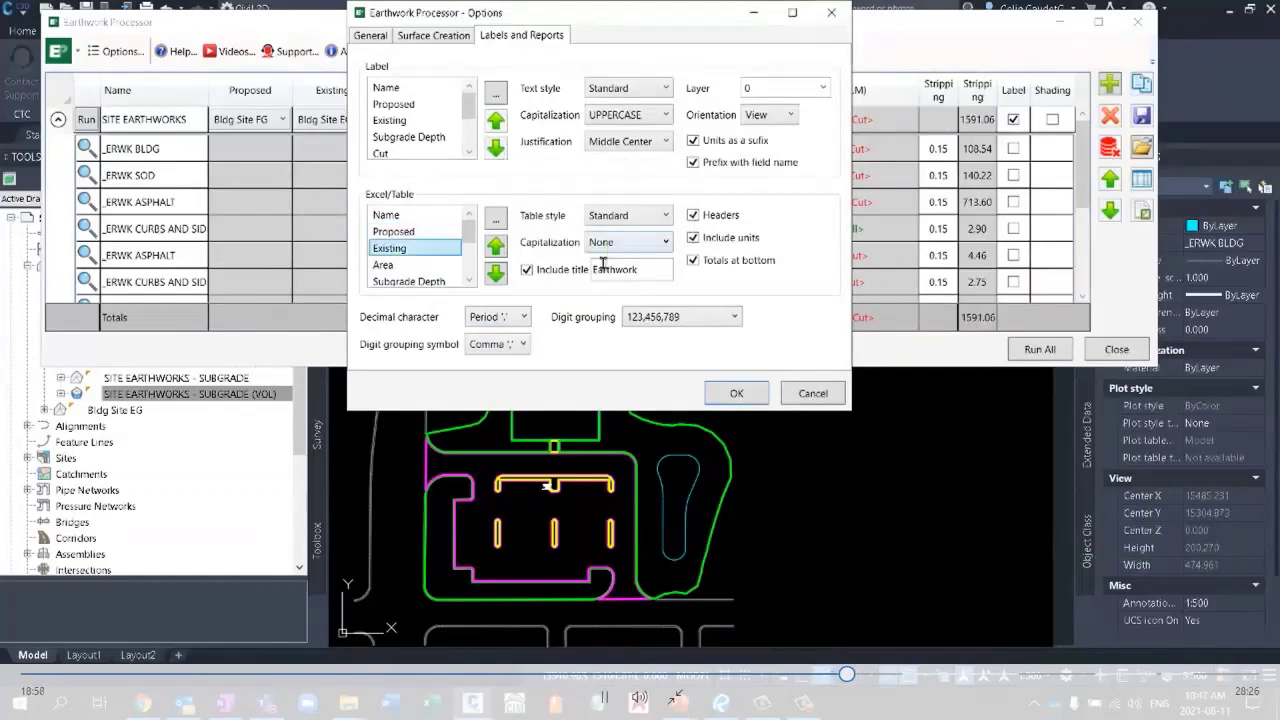
Format the Excel/Table Area field in Square Meter with 0.00 precision and Round Normal rounding.
{"action": "double_click", "coordinate": [405, 266]}
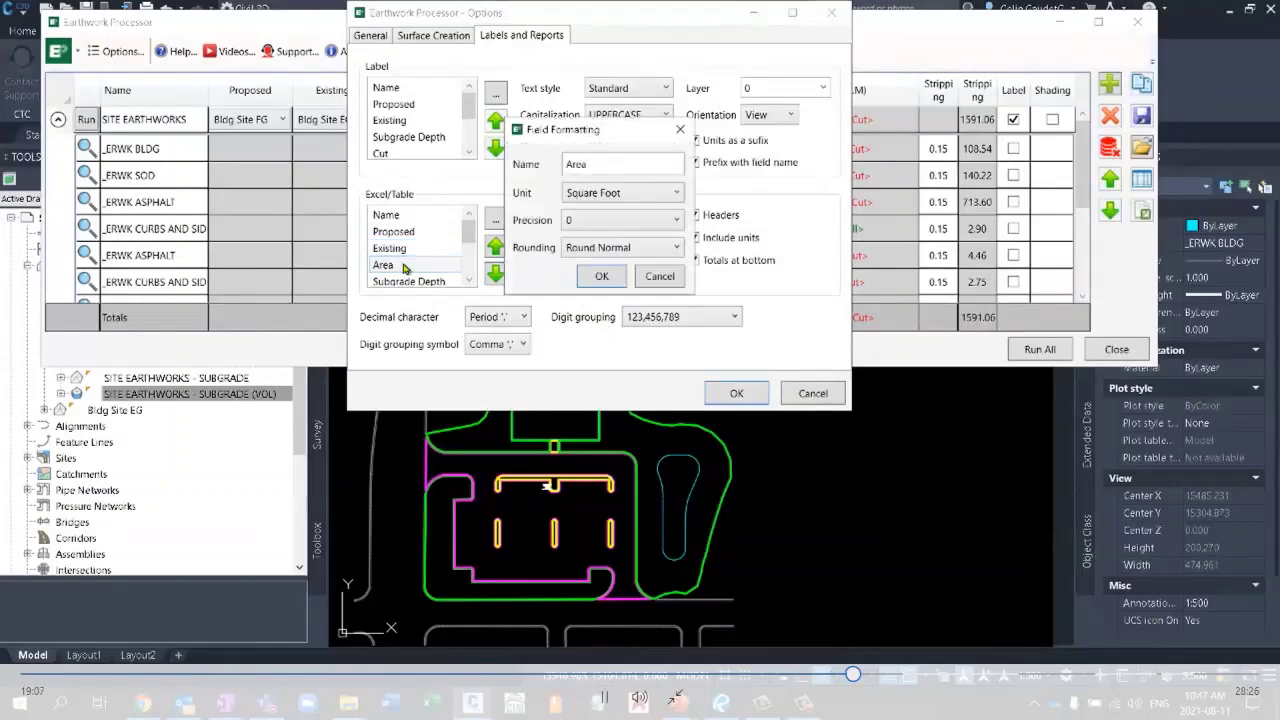
{"action": "left_click", "coordinate": [624, 195]}
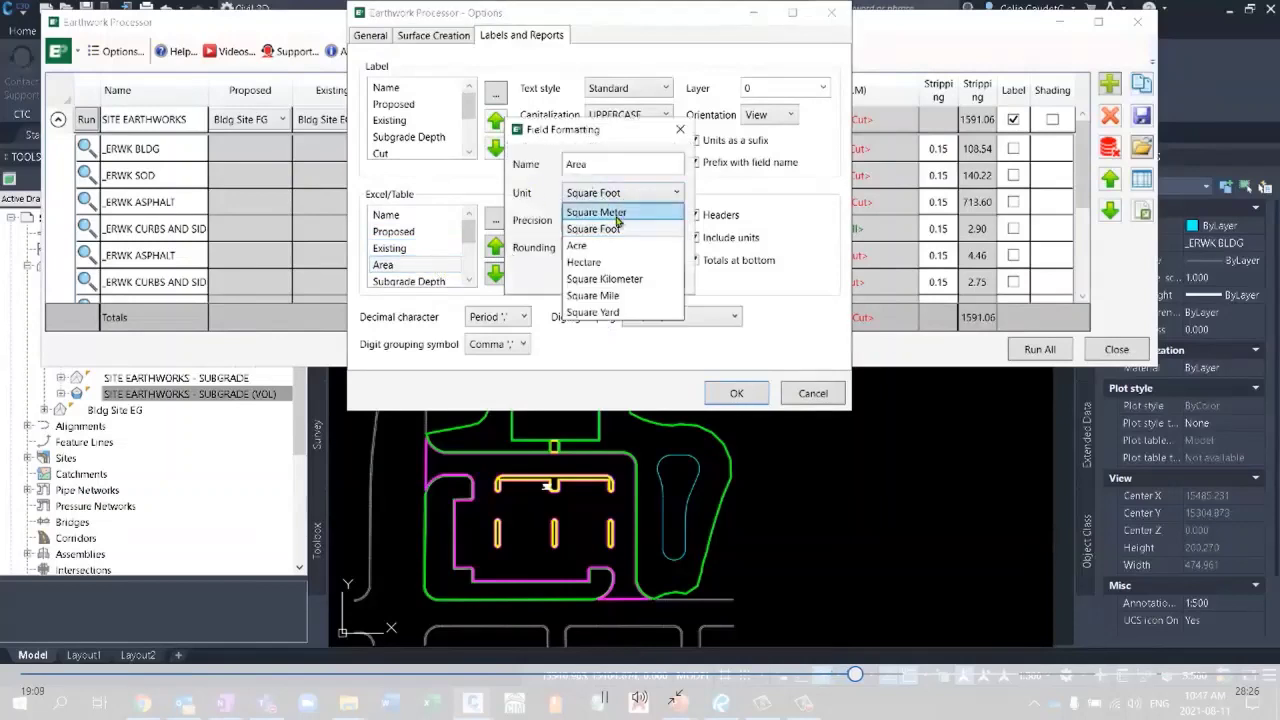
{"action": "left_click", "coordinate": [625, 213]}
{"action": "left_click", "coordinate": [626, 220]}
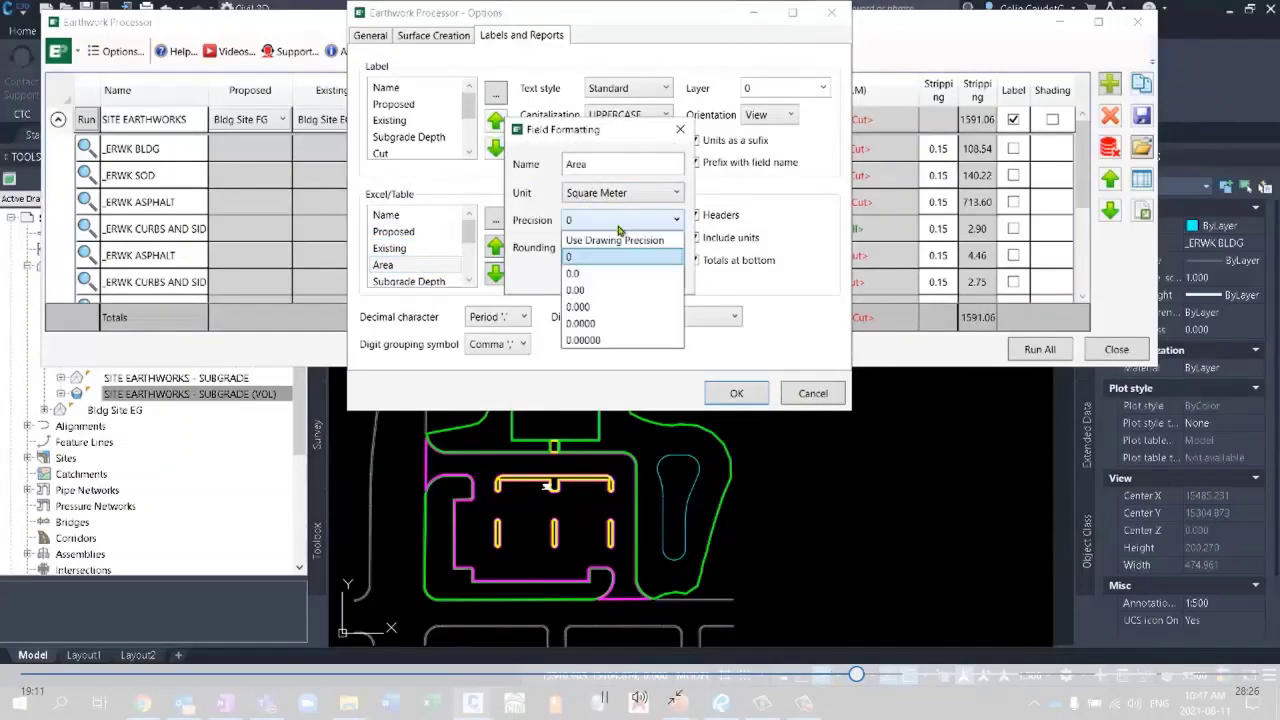
{"action": "left_click", "coordinate": [597, 290]}
{"action": "left_click", "coordinate": [625, 250]}
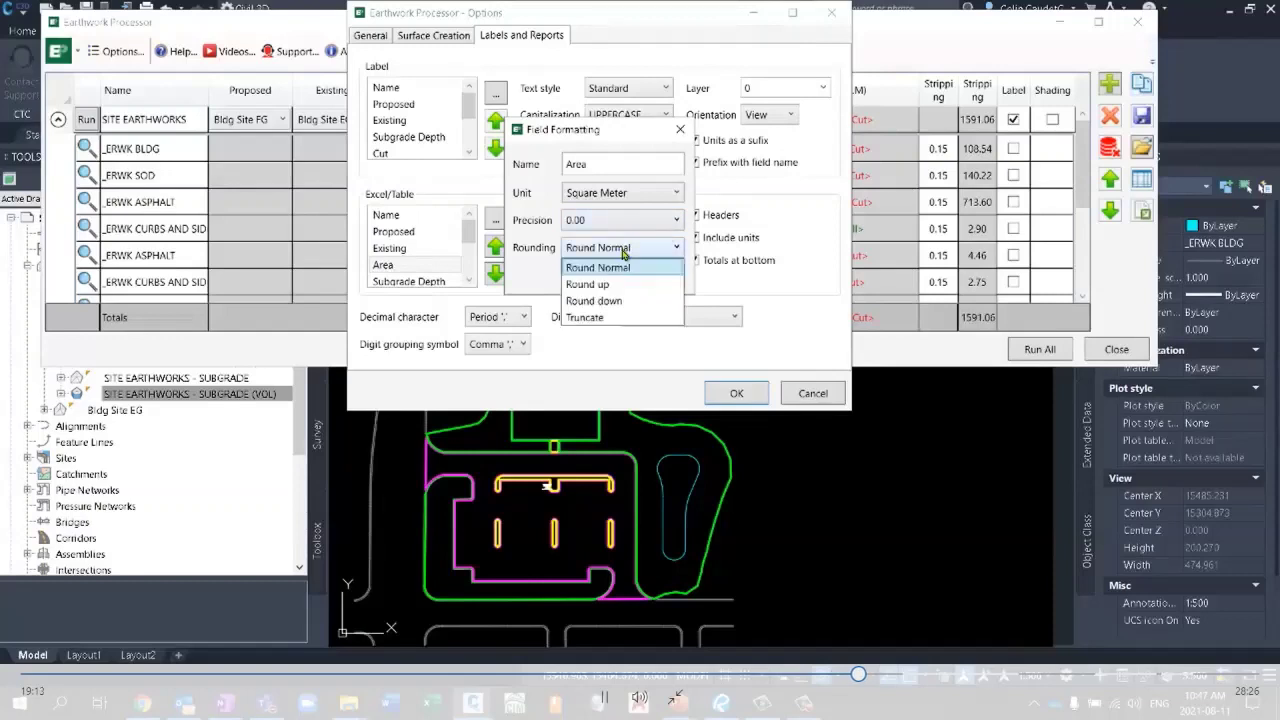
{"action": "left_click", "coordinate": [620, 267]}
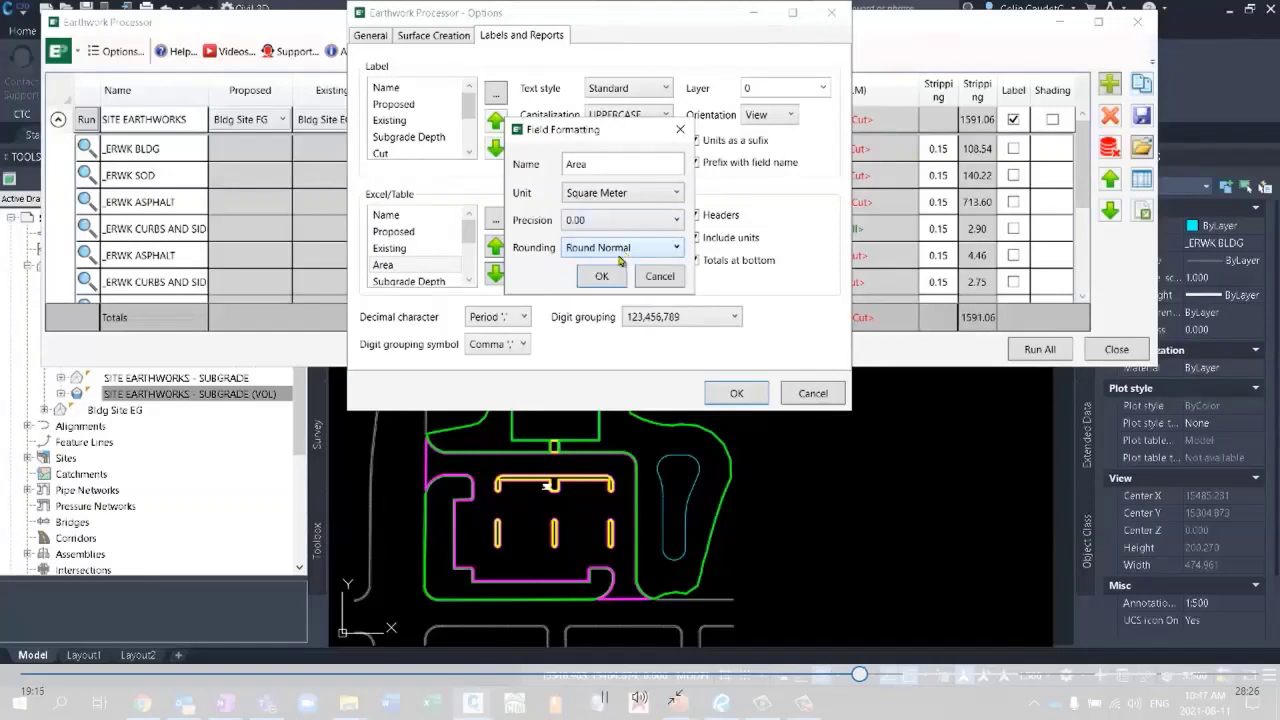
{"action": "left_click", "coordinate": [601, 277]}
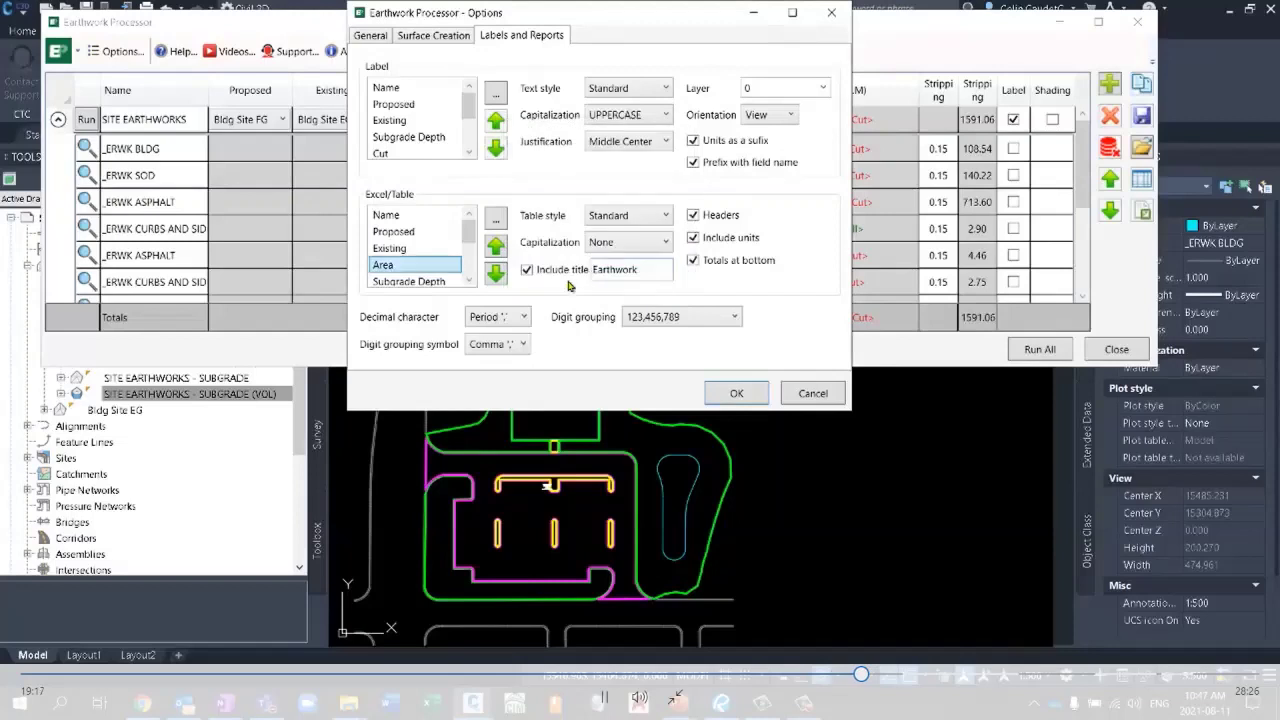
Format the Excel/Table Subgrade Depth field in meters with 0.00 precision.
{"action": "left_click", "coordinate": [467, 280]}
{"action": "left_click", "coordinate": [467, 280]}
{"action": "left_click", "coordinate": [435, 250]}
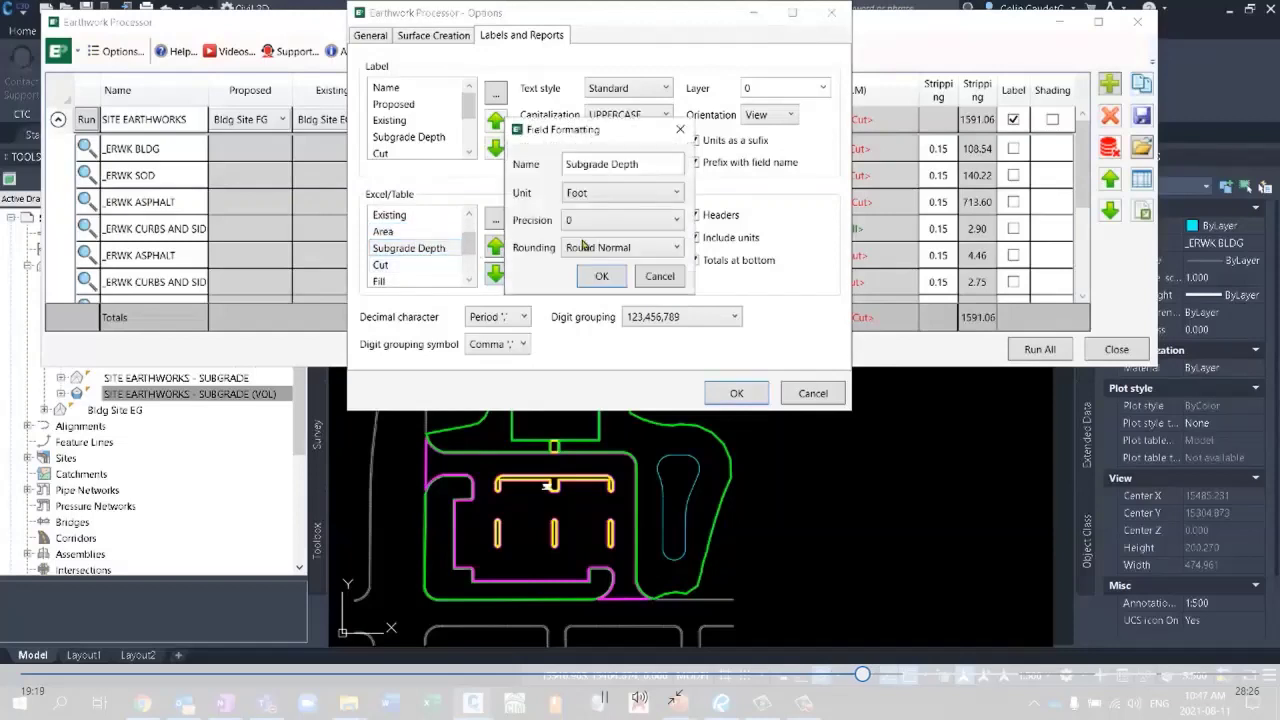
{"action": "left_click", "coordinate": [630, 193]}
{"action": "left_click", "coordinate": [615, 215]}
{"action": "left_click", "coordinate": [615, 220]}
{"action": "left_click", "coordinate": [600, 250]}
{"action": "left_click", "coordinate": [599, 282]}
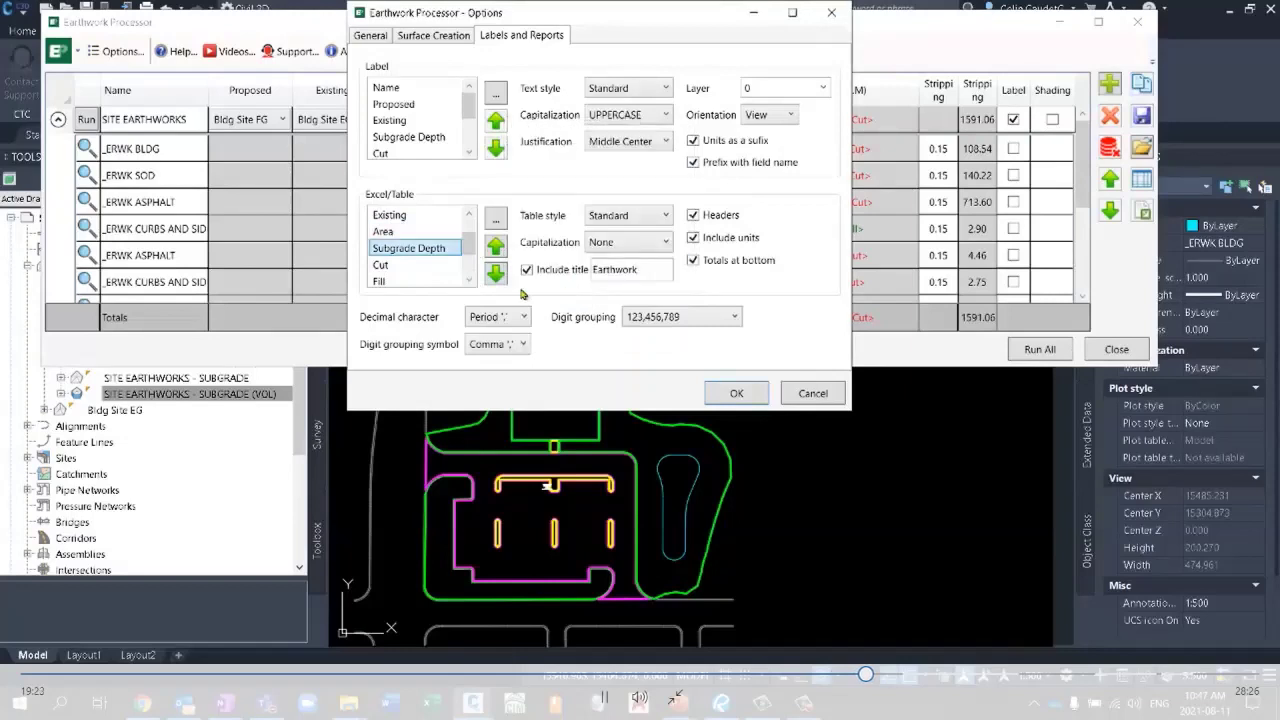
Format the Excel/Table Cut field in Cubic Meter with 0.00 precision.
{"action": "double_click", "coordinate": [380, 264]}
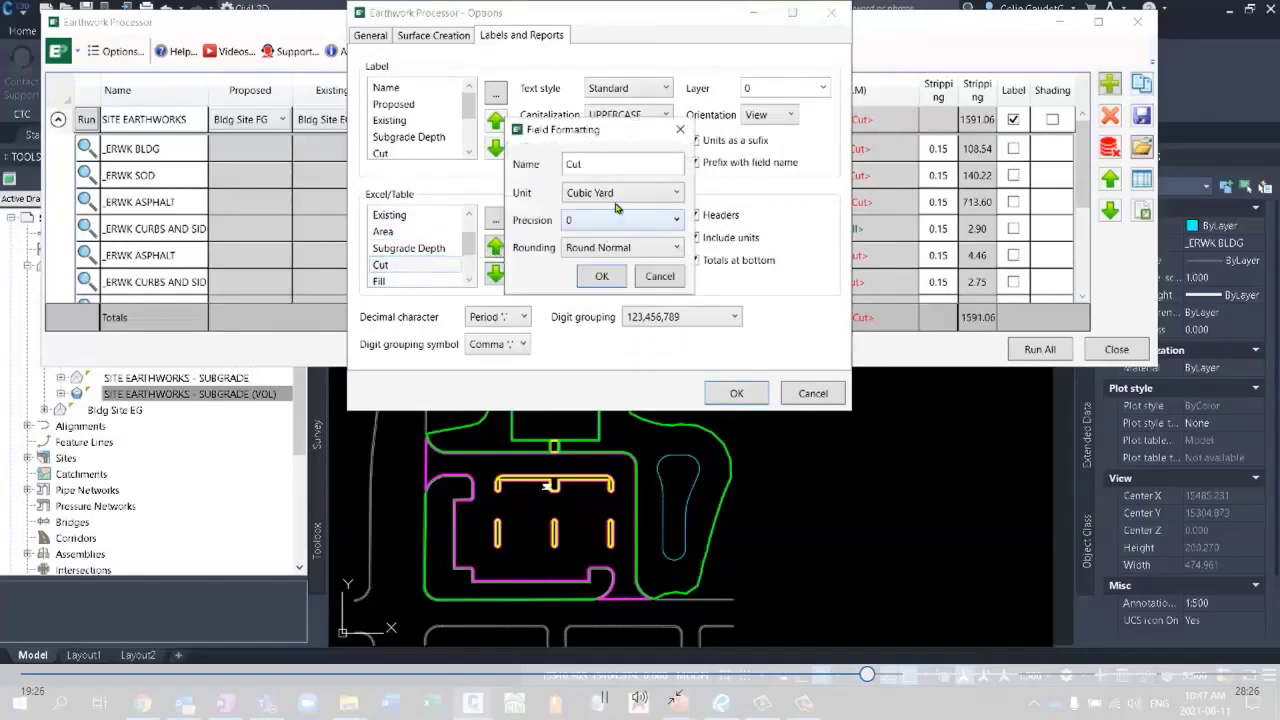
{"action": "left_click", "coordinate": [617, 193]}
{"action": "left_click", "coordinate": [600, 242]}
{"action": "left_click", "coordinate": [613, 221]}
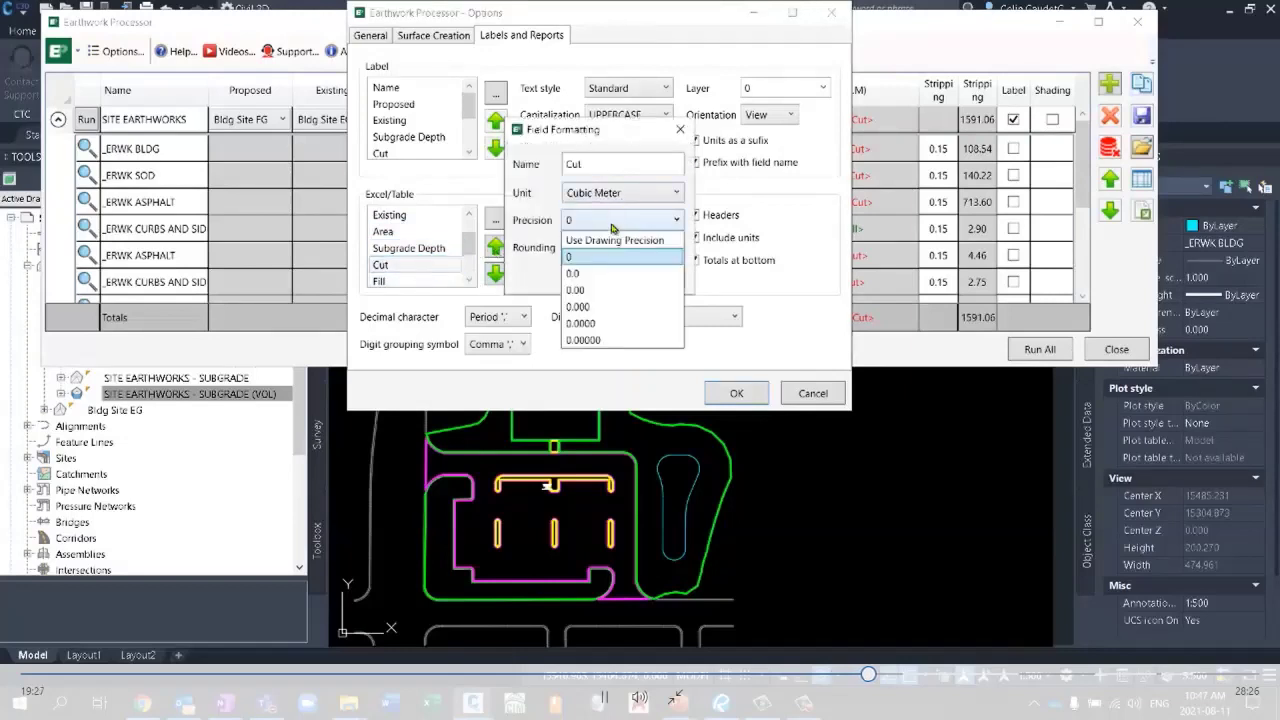
{"action": "left_click", "coordinate": [575, 289]}
{"action": "left_click", "coordinate": [597, 280]}
Format the Excel/Table Fill field in Cubic Meter with 0.00 precision.
{"action": "double_click", "coordinate": [420, 282]}
{"action": "left_click", "coordinate": [617, 193]}
{"action": "left_click", "coordinate": [617, 216]}
{"action": "left_click", "coordinate": [609, 220]}
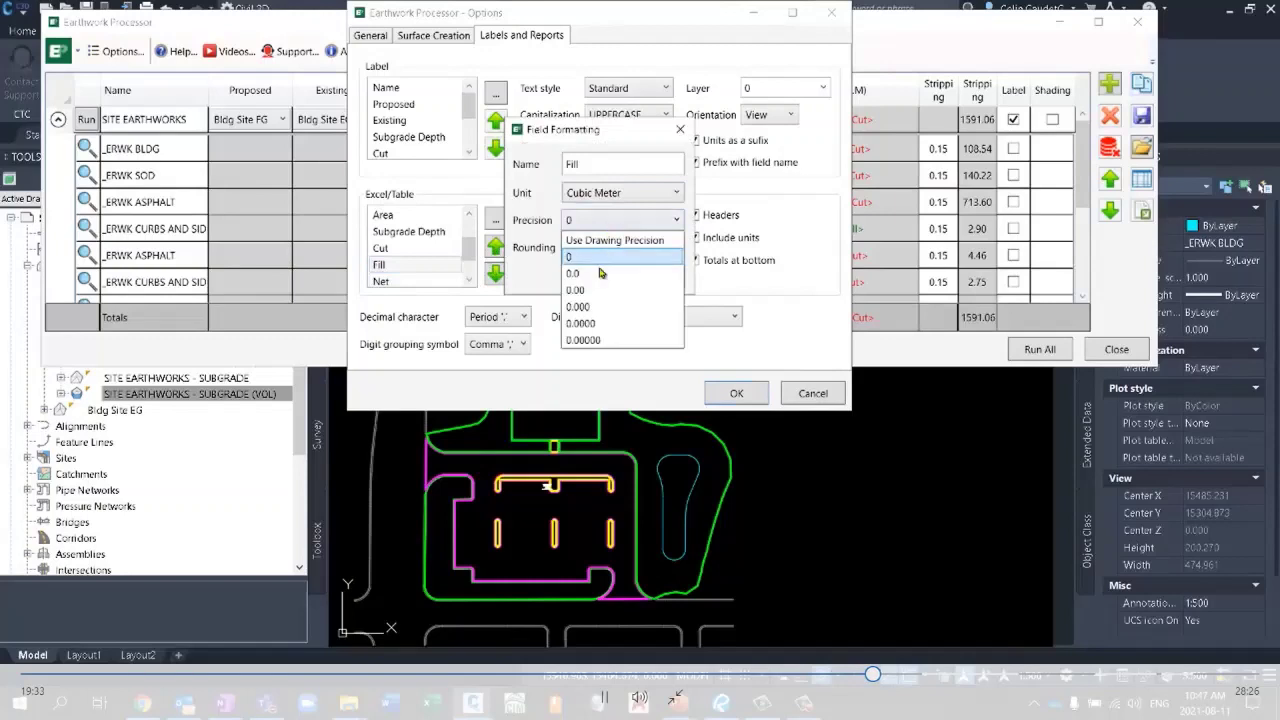
{"action": "left_click", "coordinate": [591, 294]}
{"action": "left_click", "coordinate": [605, 277]}
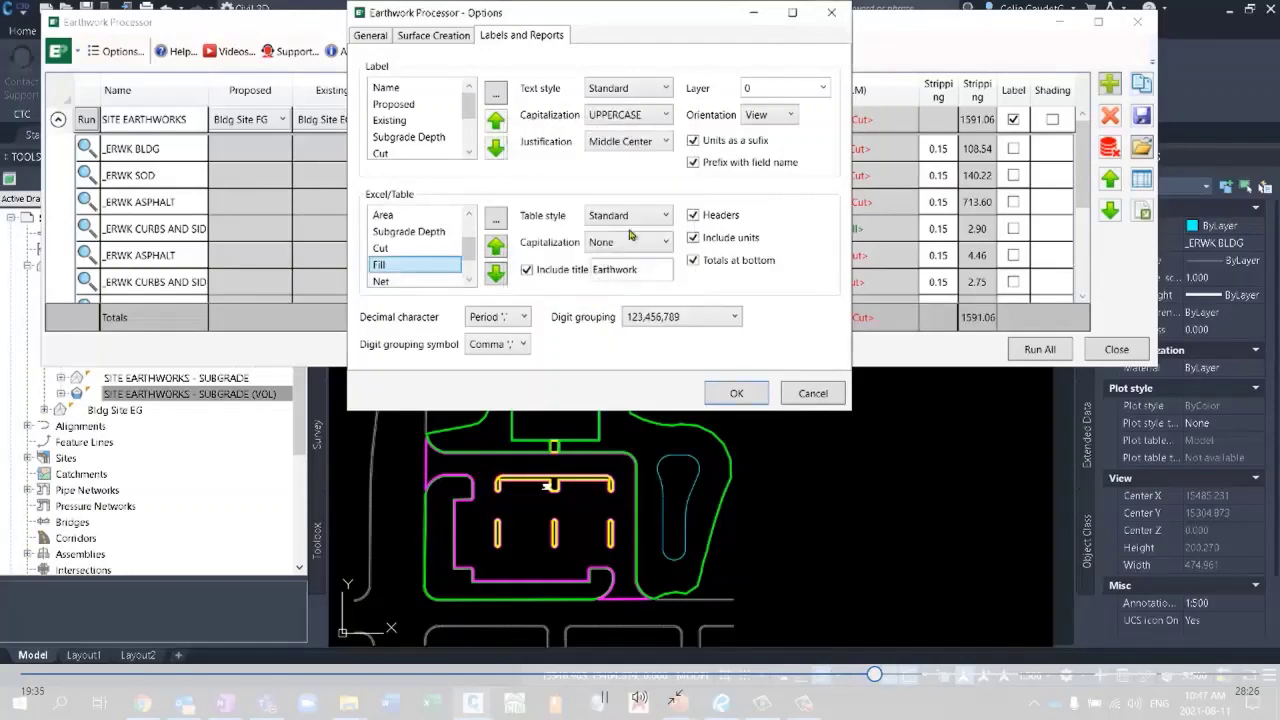
Format the Excel/Table Net field in Cubic Meter with 0.00 precision, keeping the Suffix '<Cut/Fill>' sign style.
{"action": "double_click", "coordinate": [427, 281]}
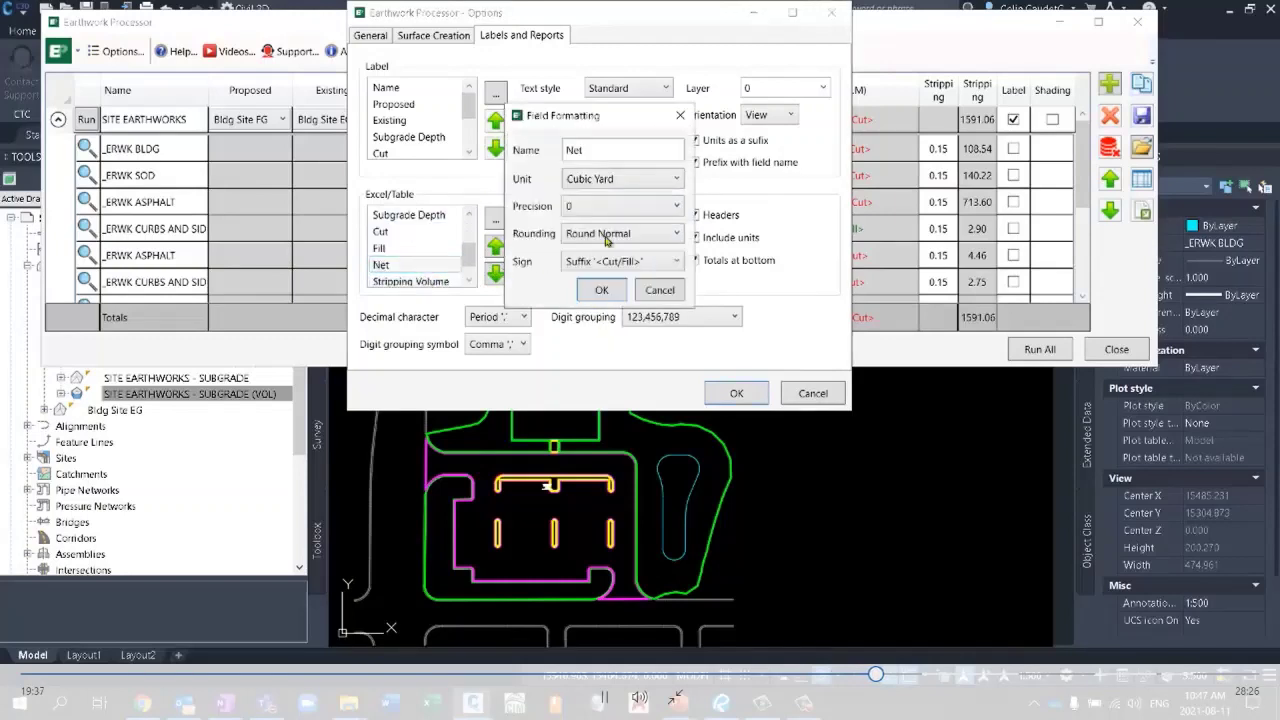
{"action": "left_click", "coordinate": [650, 180]}
{"action": "left_click", "coordinate": [600, 208]}
{"action": "left_click", "coordinate": [608, 205]}
{"action": "left_click", "coordinate": [590, 283]}
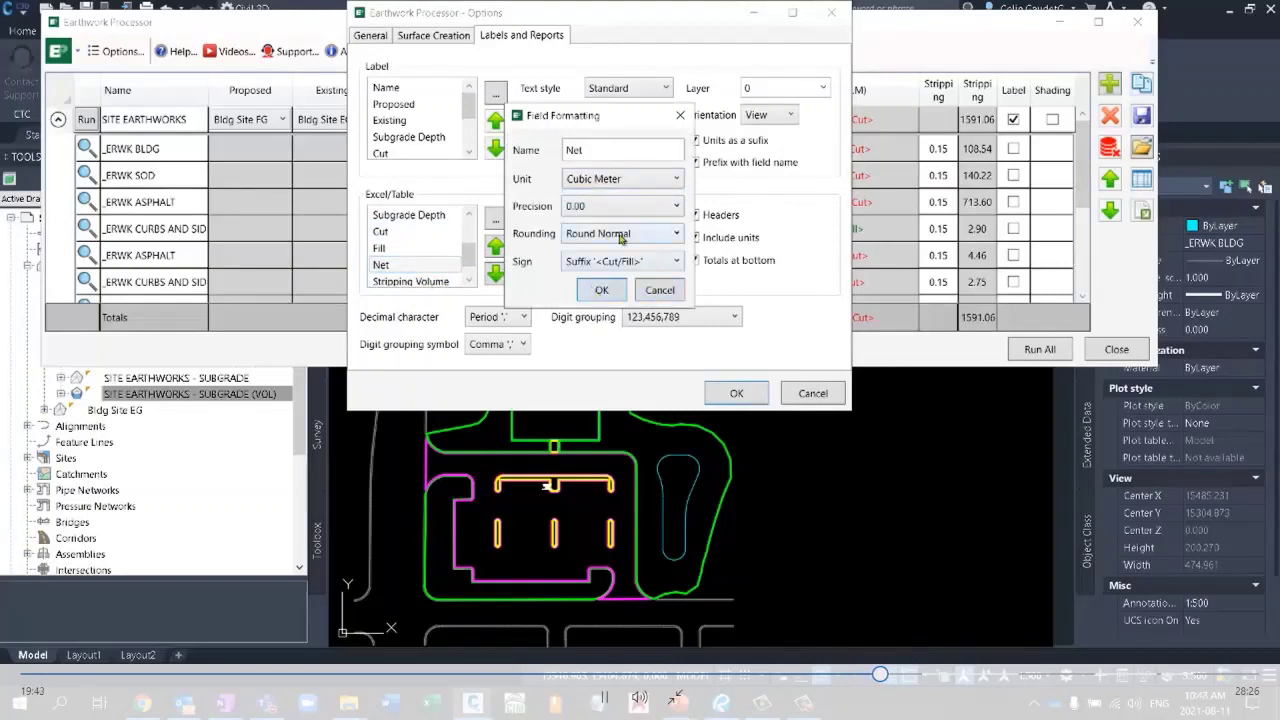
{"action": "left_click", "coordinate": [653, 263]}
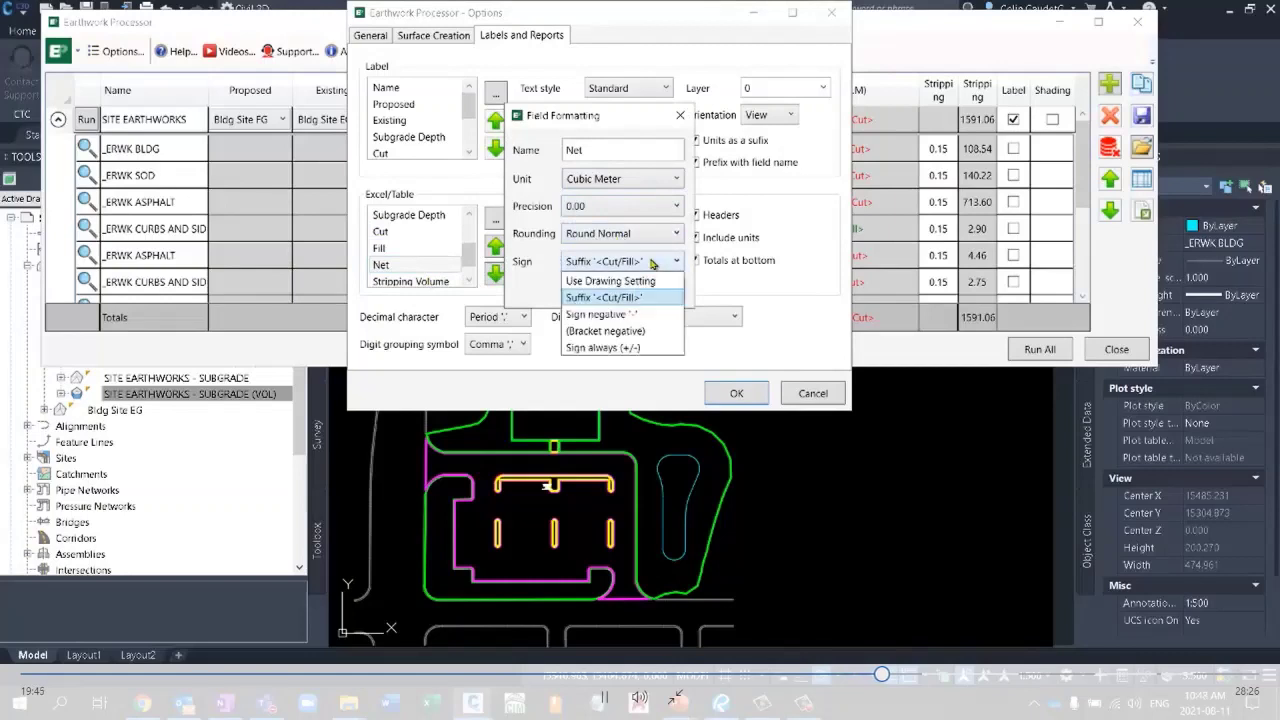
{"action": "left_click", "coordinate": [627, 265]}
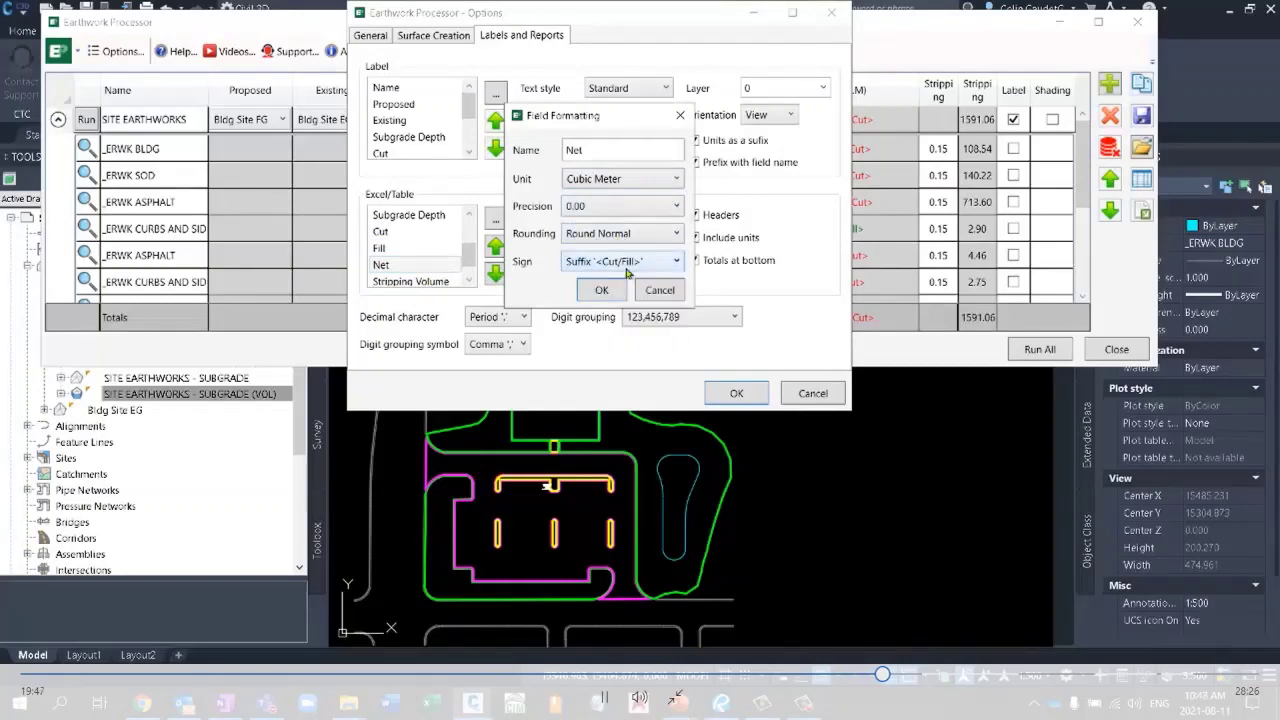
{"action": "left_click", "coordinate": [598, 290]}
Format the Excel/Table Stripping Volume field in Cubic Meter with 0.00 precision and accept the Earthwork Processor options.
{"action": "left_click", "coordinate": [420, 279]}
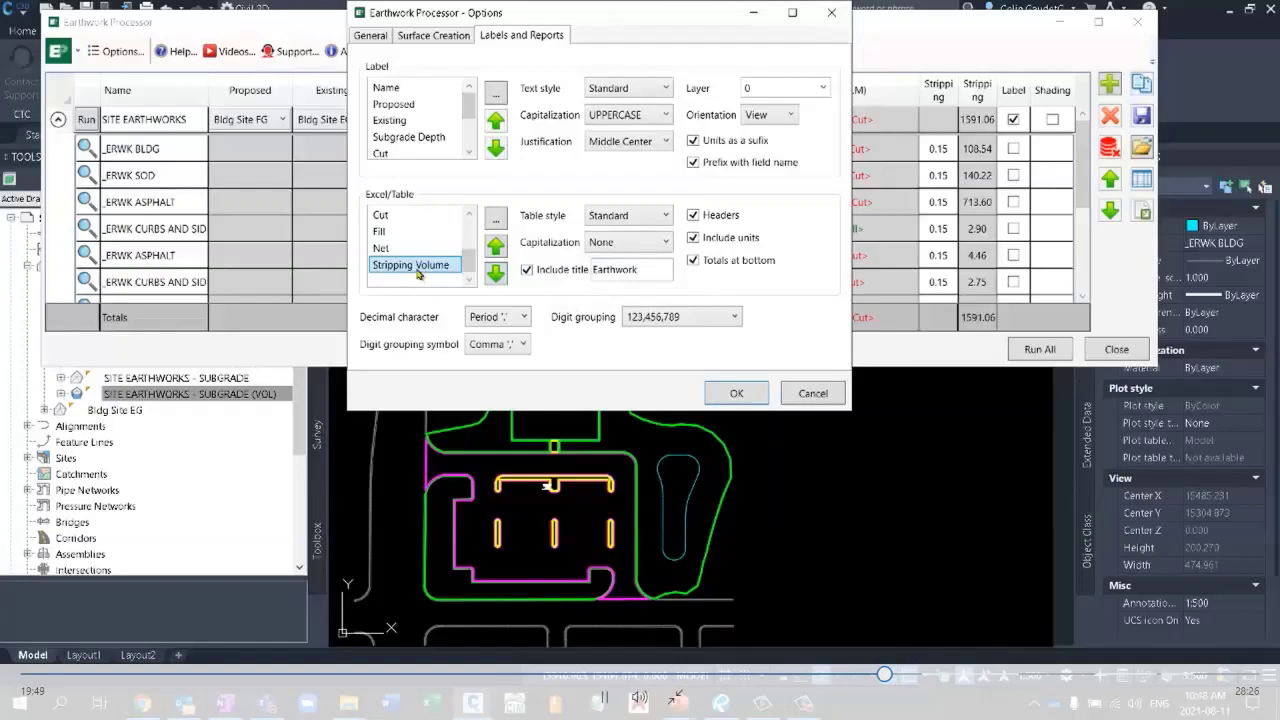
{"action": "double_click", "coordinate": [418, 266]}
{"action": "left_click", "coordinate": [676, 192]}
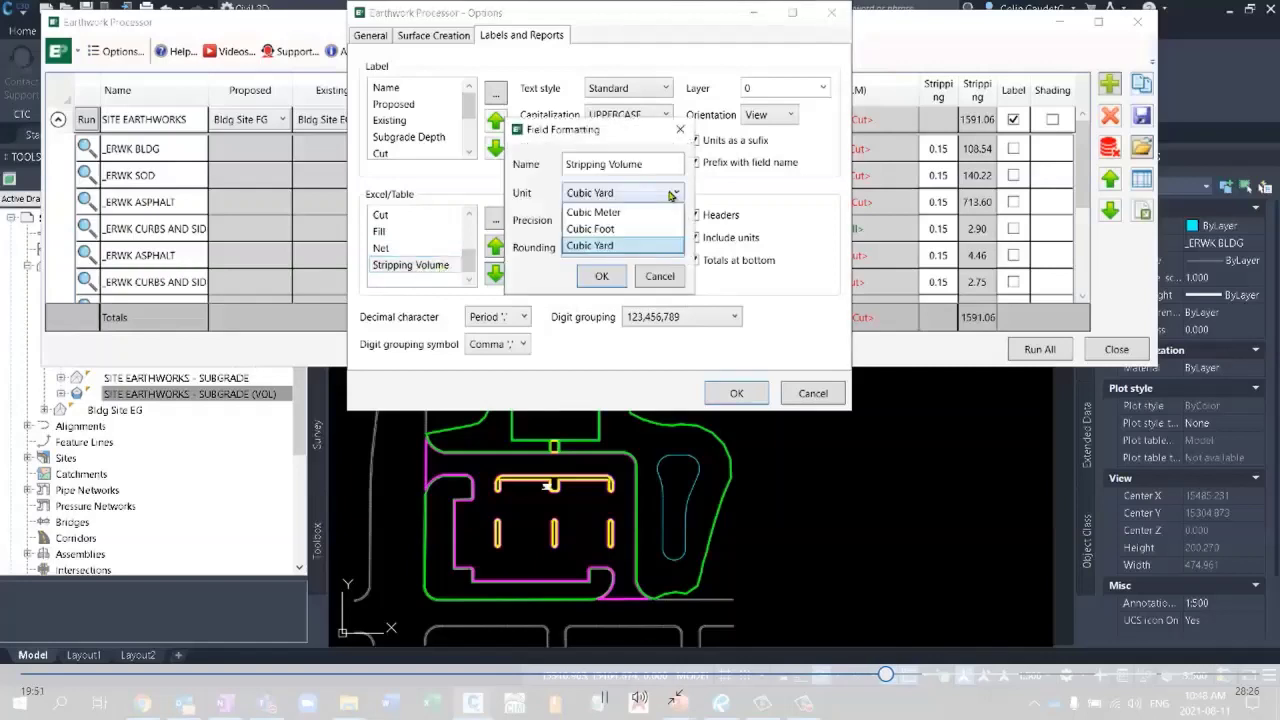
{"action": "left_click", "coordinate": [620, 213]}
{"action": "left_click", "coordinate": [605, 220]}
{"action": "left_click", "coordinate": [594, 290]}
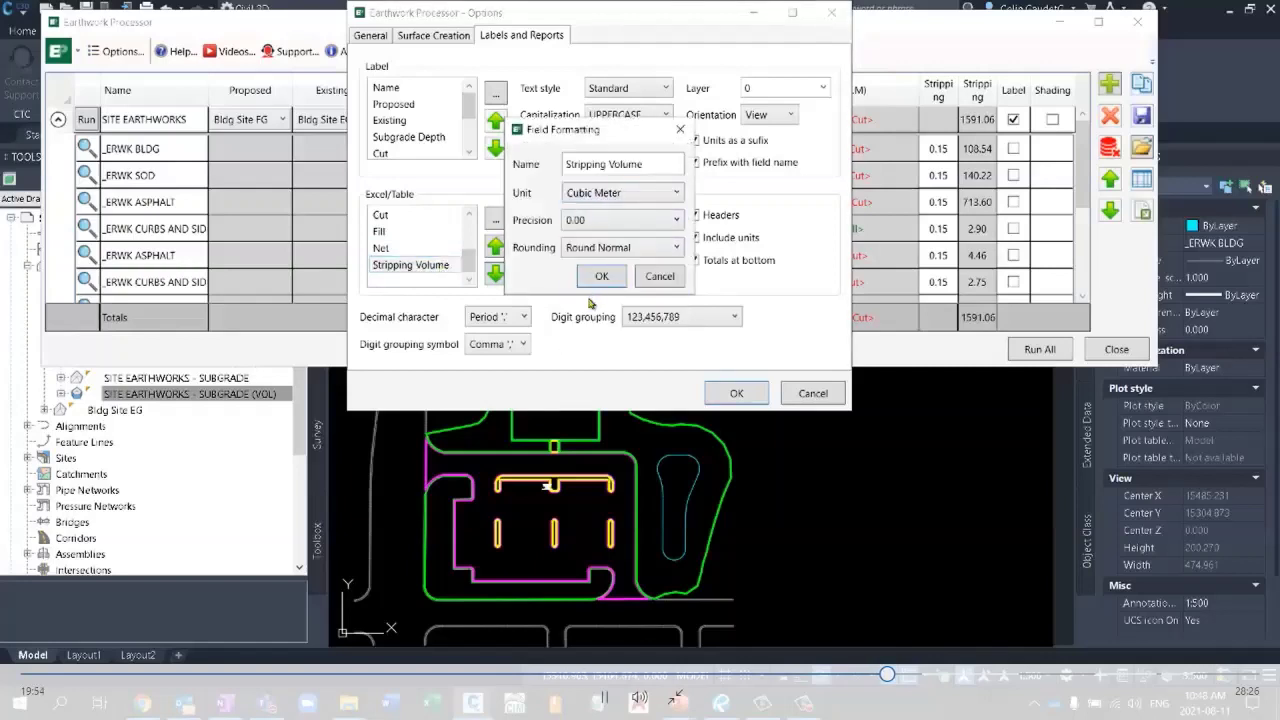
{"action": "left_click", "coordinate": [604, 278]}
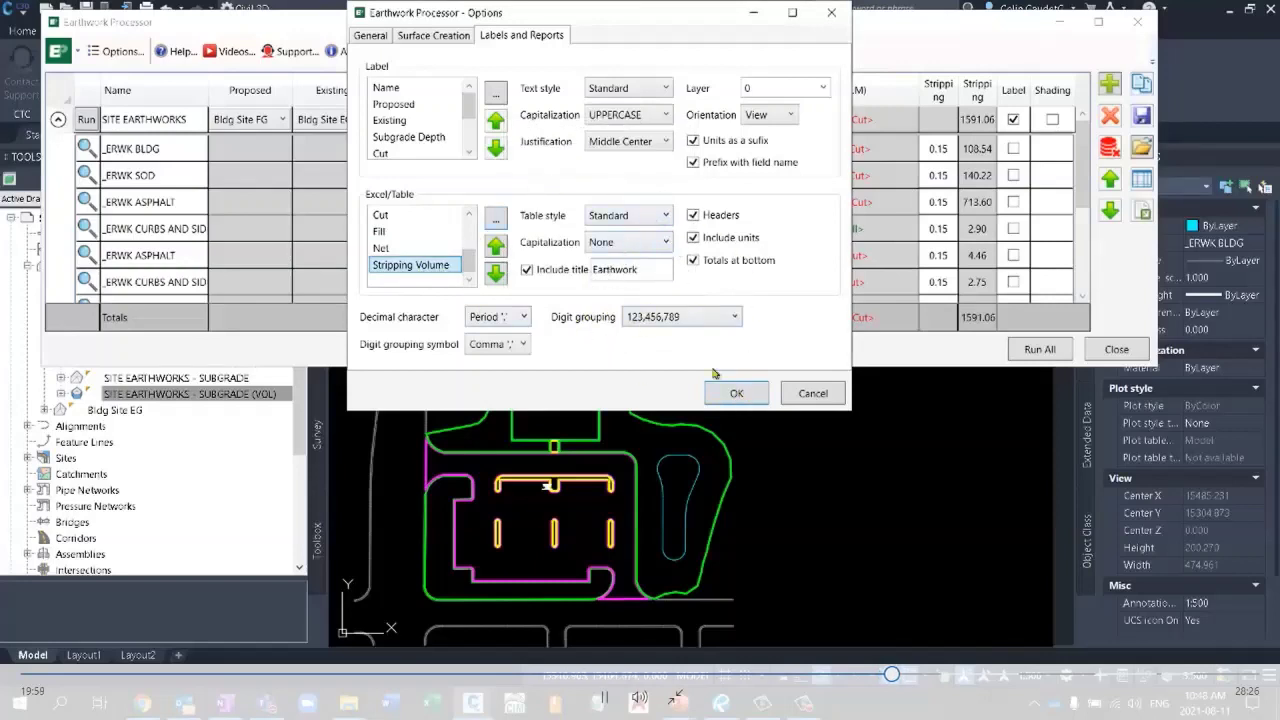
{"action": "left_click", "coordinate": [738, 393]}
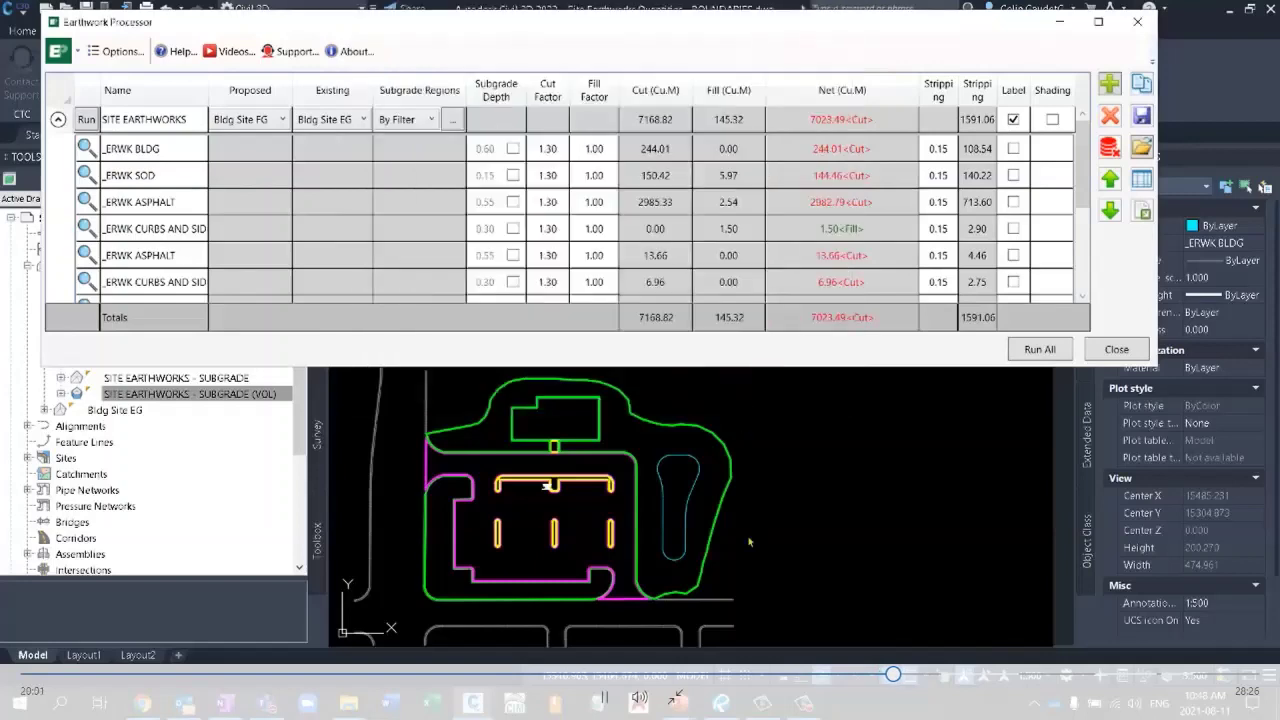
Create an AutoCAD table of the SITE EARTHWORKS quantities and place it beside the pond, east of the site boundary.
{"action": "left_click", "coordinate": [128, 119]}
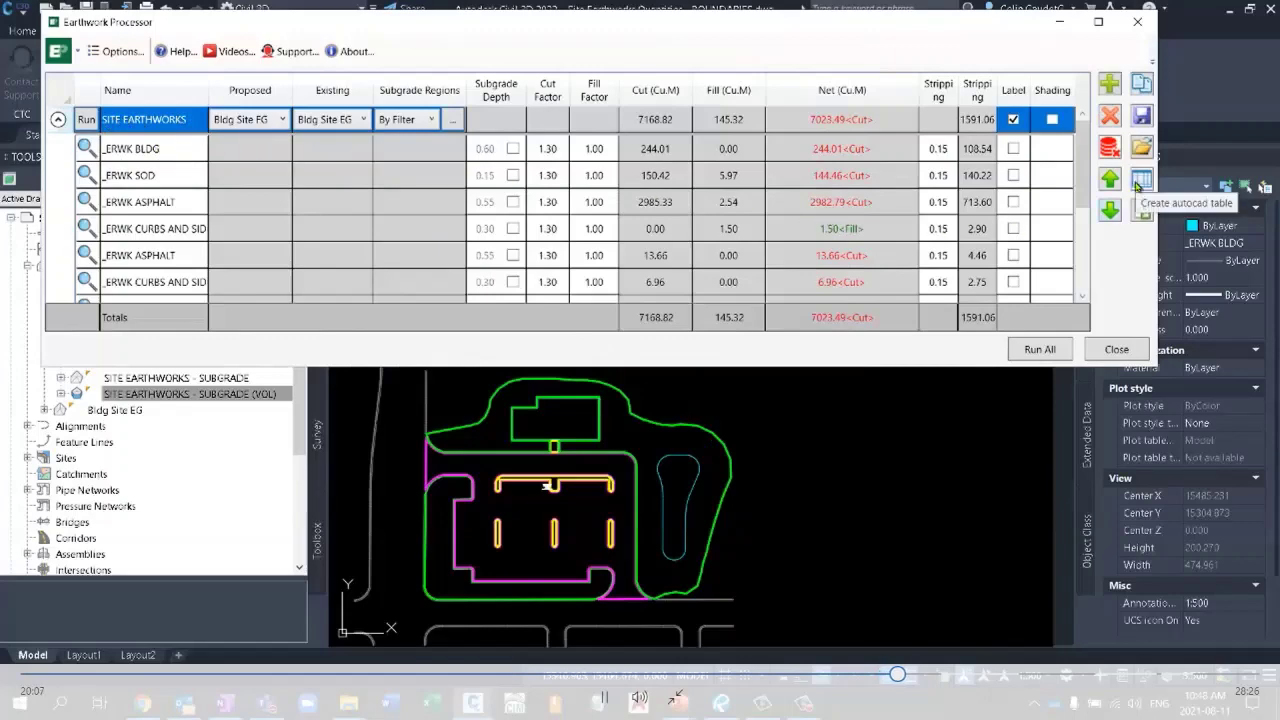
{"action": "left_click", "coordinate": [1138, 182]}
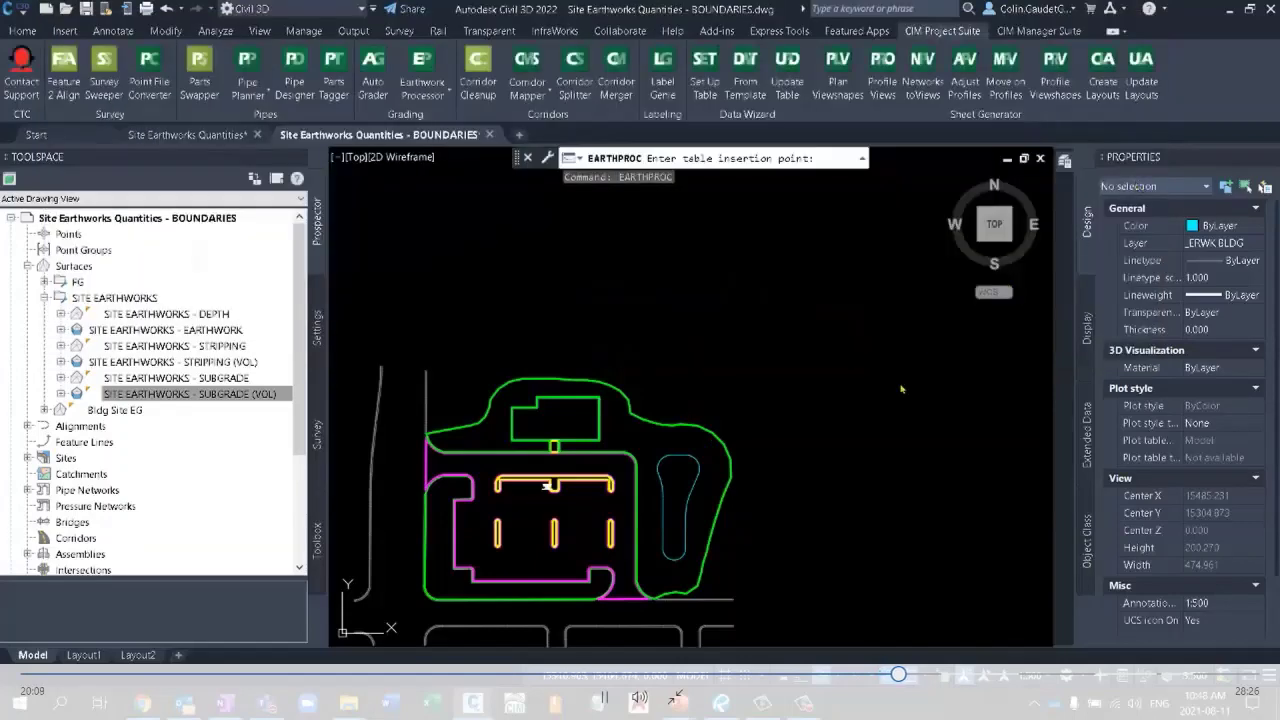
{"action": "left_click", "coordinate": [759, 463]}
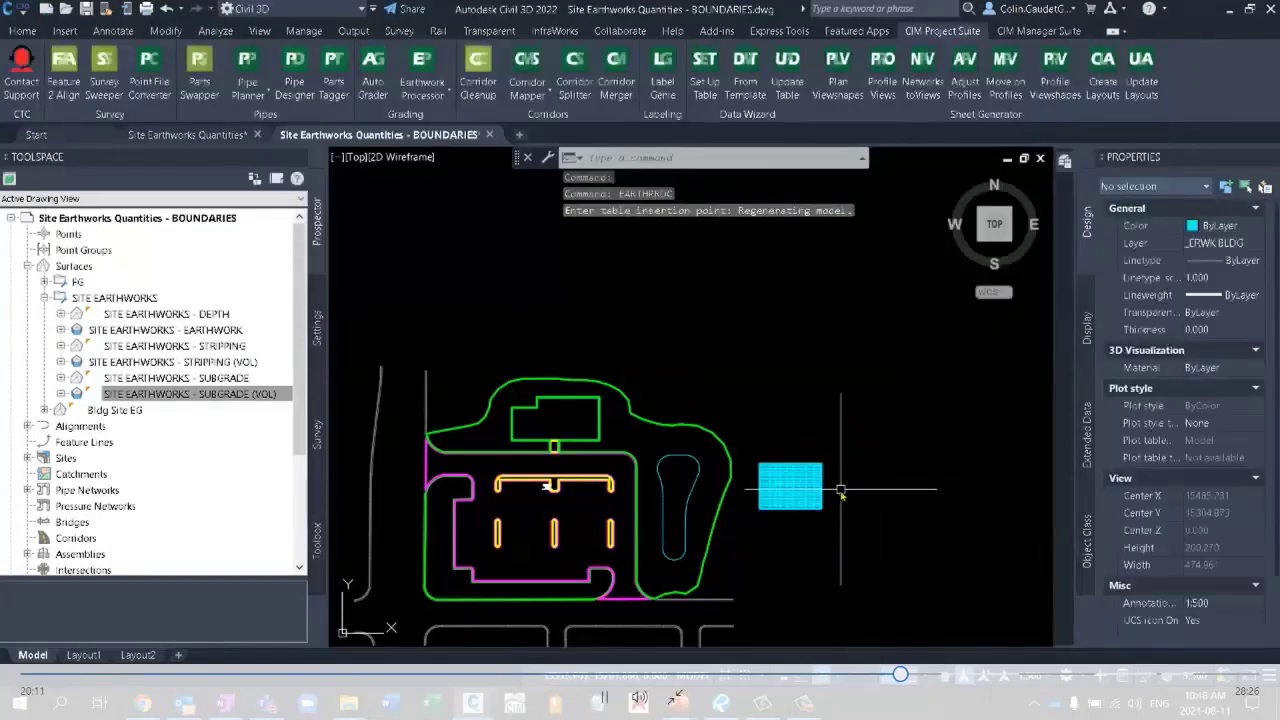
Examine the new Earthwork table's renamed surface headers, Area column, units and cut, fill and net volumes.
{"action": "scroll", "coordinate": [792, 490], "scroll_direction": "up", "scroll_amount": 6}
{"action": "scroll", "coordinate": [772, 425], "scroll_direction": "up", "scroll_amount": 6}
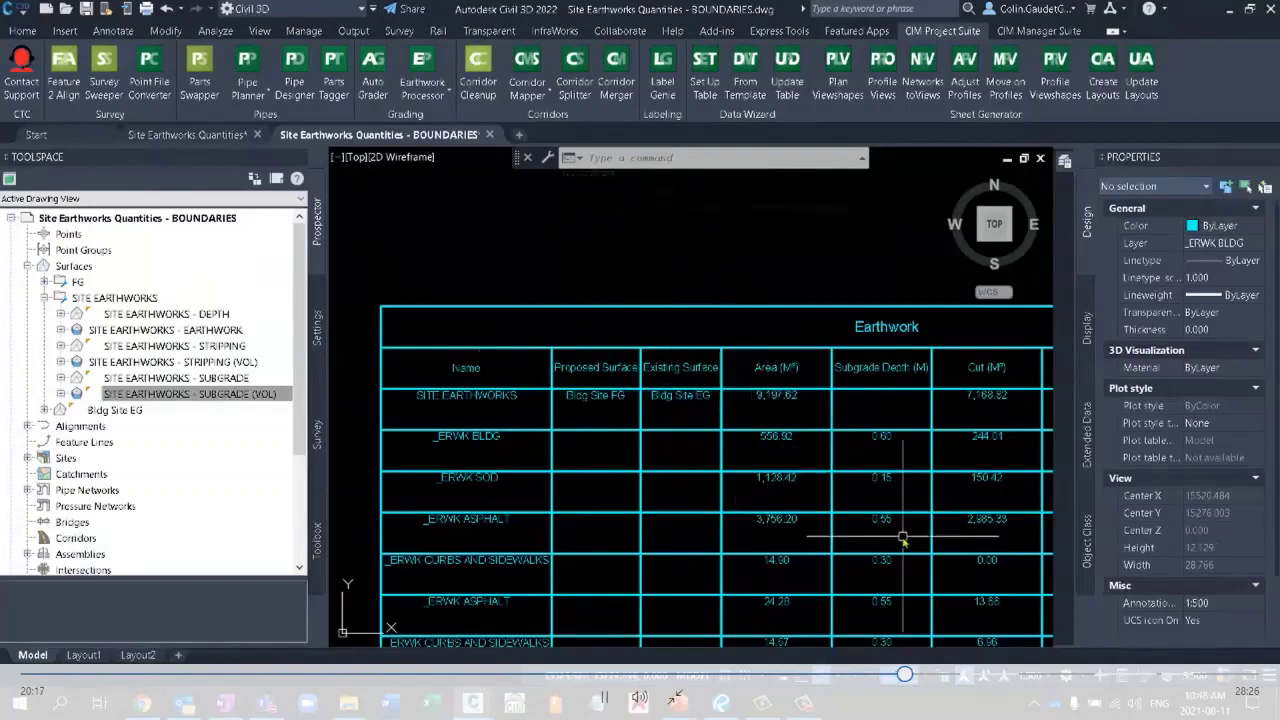
{"action": "middle_click_drag", "start_coordinate": [900, 534], "coordinate": [760, 451]}
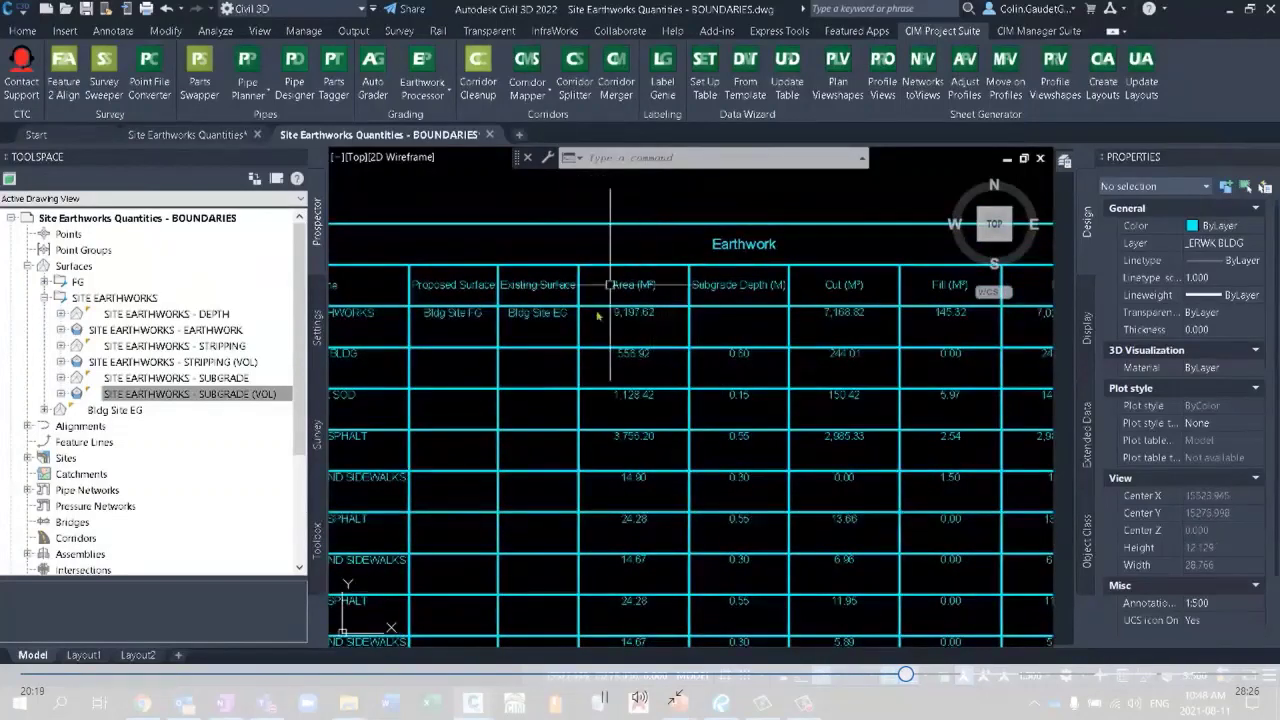
{"action": "middle_click_drag", "start_coordinate": [768, 551], "coordinate": [701, 478]}
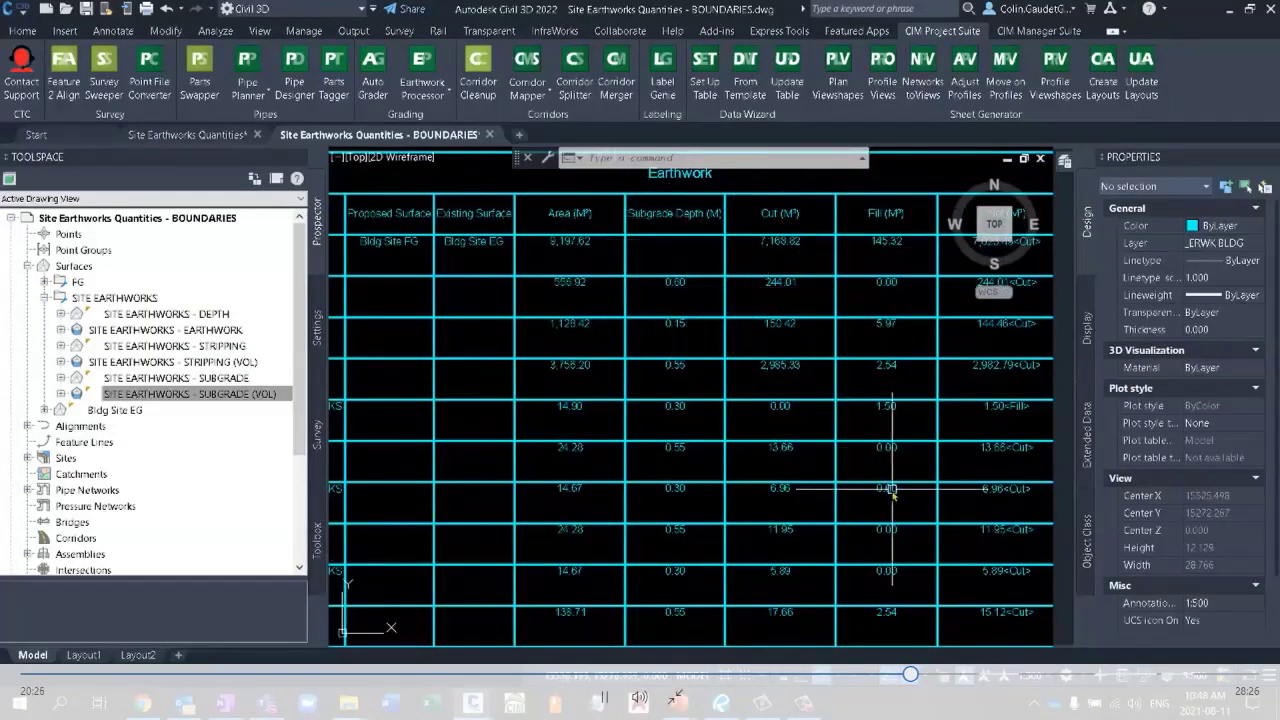
{"action": "scroll", "coordinate": [780, 440], "scroll_direction": "down", "scroll_amount": 2}
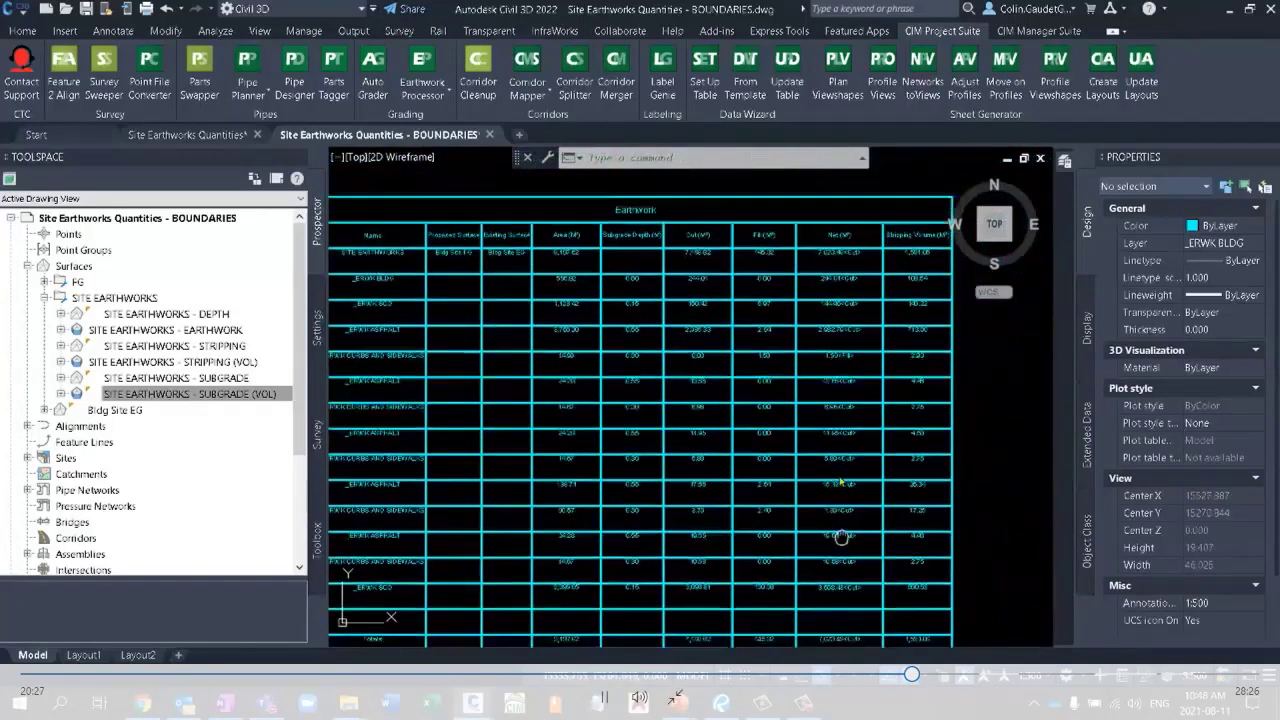
{"action": "scroll", "coordinate": [938, 445], "scroll_direction": "down", "scroll_amount": 6}
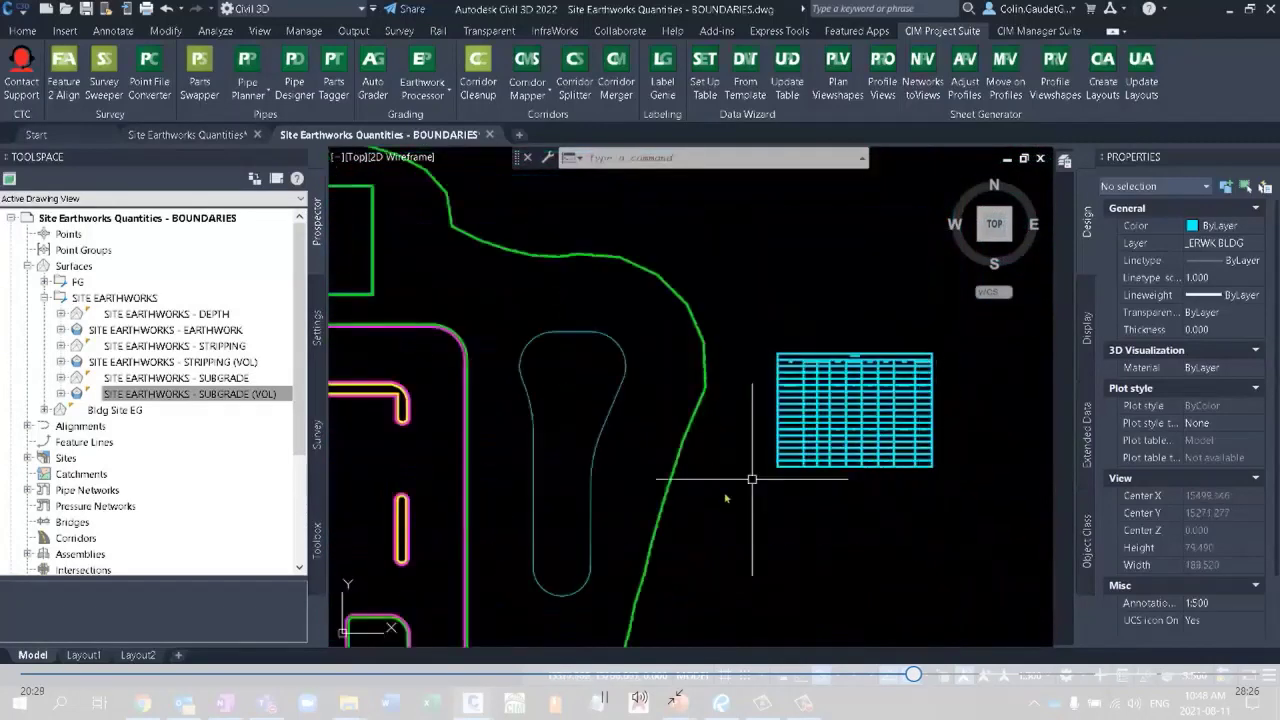
{"action": "middle_click_drag", "start_coordinate": [702, 513], "coordinate": [787, 369]}
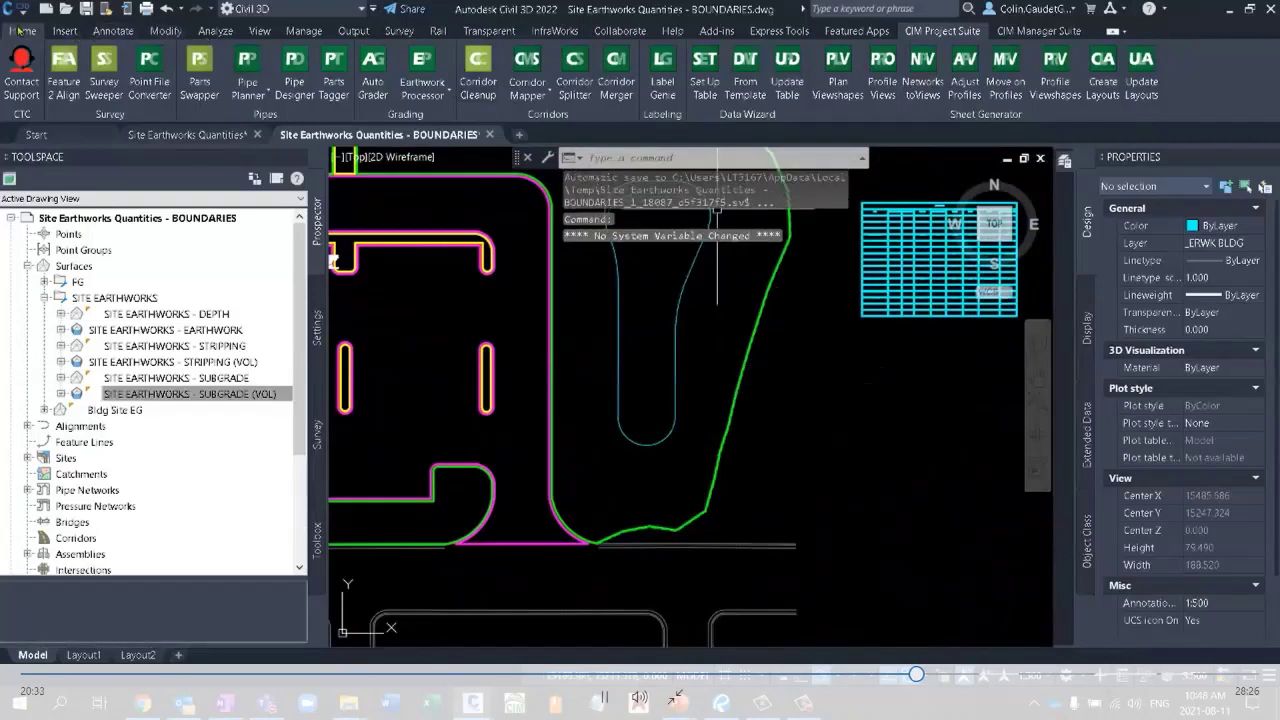
Thaw all layers, then freeze the _SETUP GRID layer by selecting one of its dashed grid lines.
{"action": "left_click", "coordinate": [22, 30]}
{"action": "left_click", "coordinate": [1038, 93]}
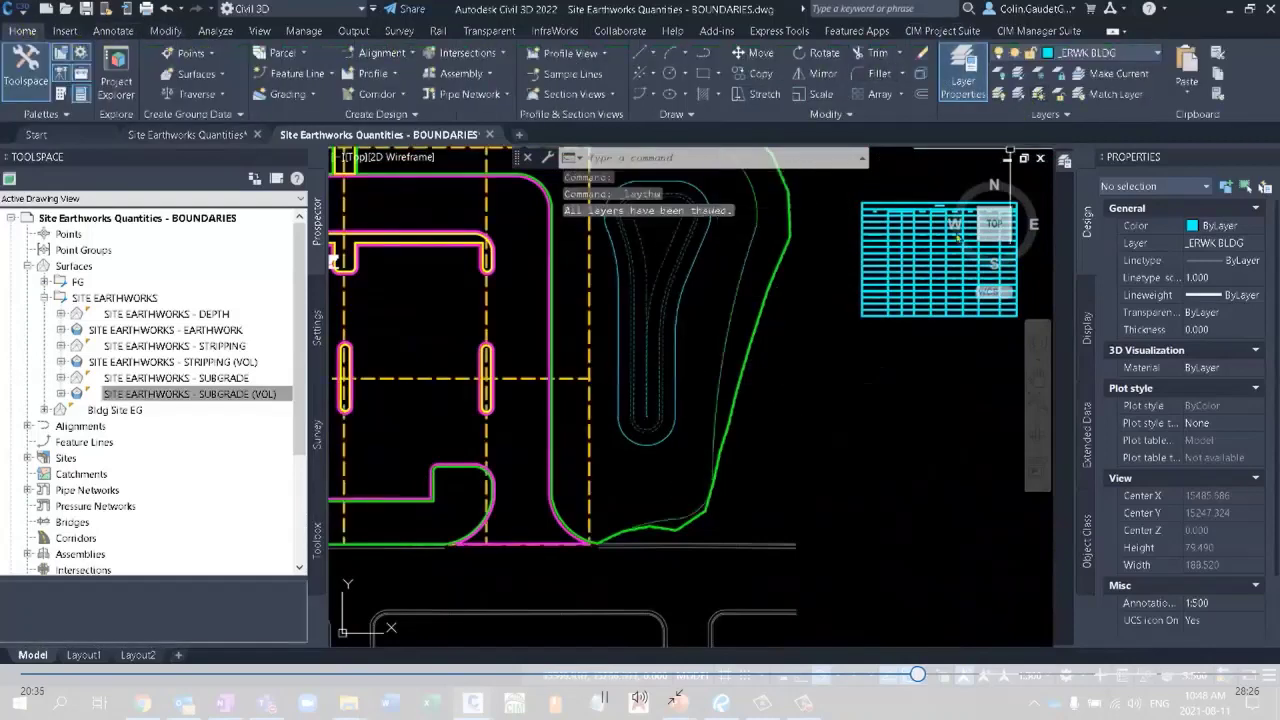
{"action": "left_click", "coordinate": [1040, 74]}
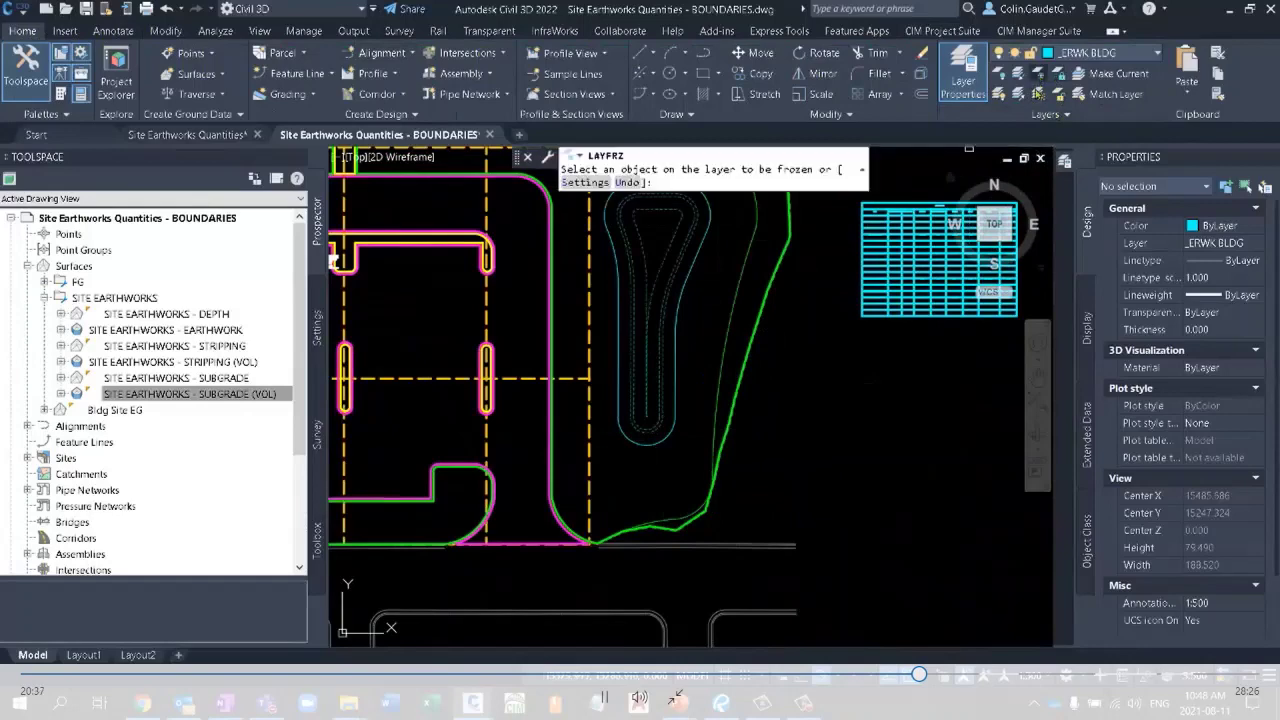
{"action": "left_click", "coordinate": [592, 368]}
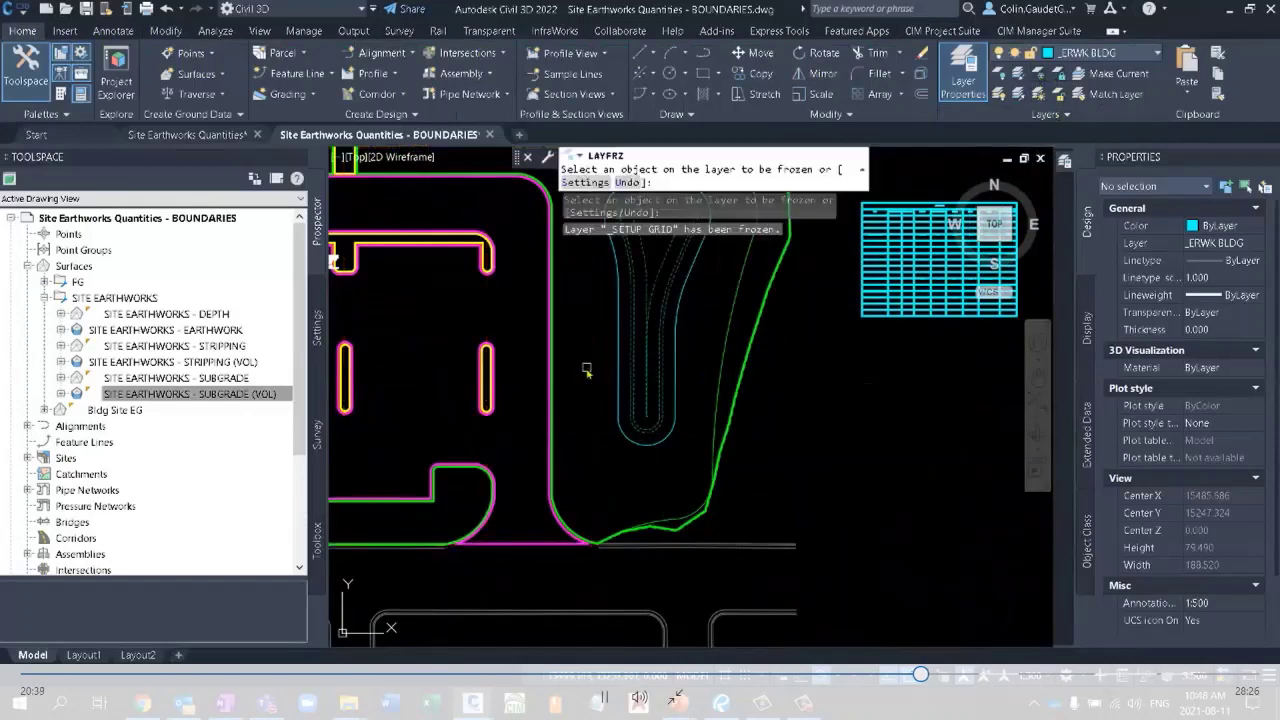
{"action": "key", "text": "Return"}
Stretch the two south end vertices of the pond's outer feature line southward together to lengthen the pond.
{"action": "left_click", "coordinate": [619, 420]}
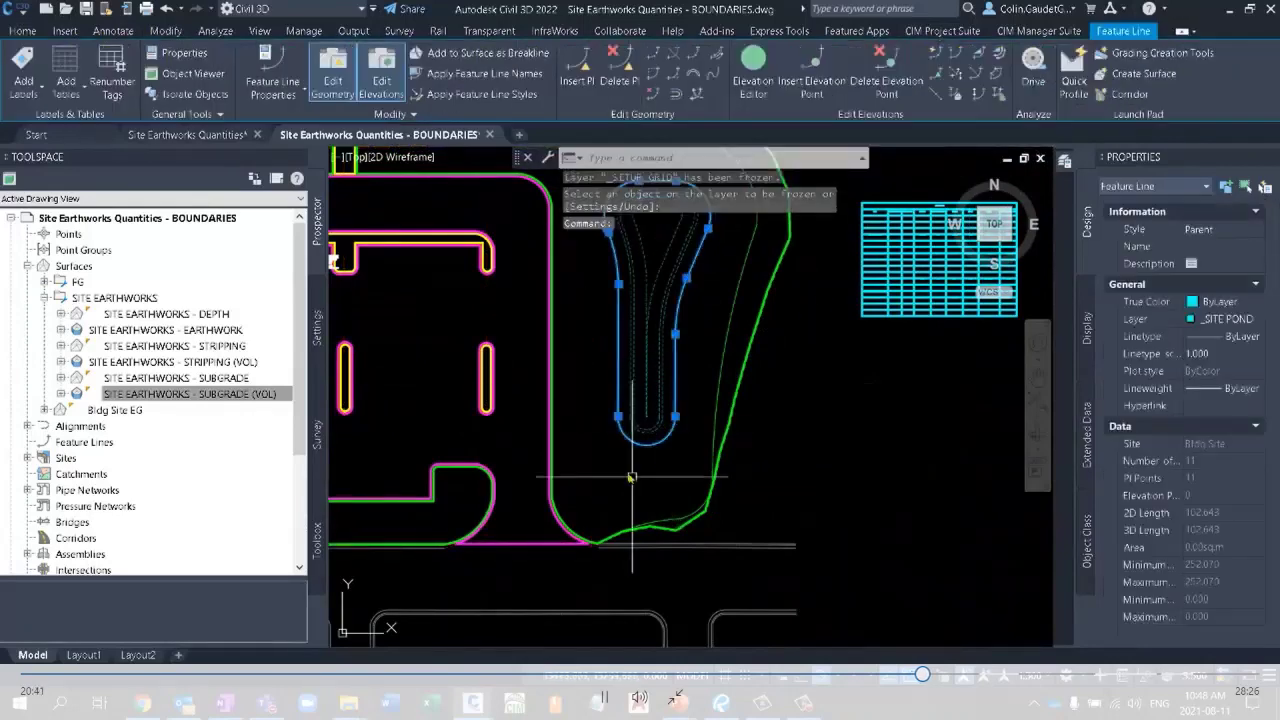
{"action": "middle_click_drag", "start_coordinate": [720, 333], "coordinate": [708, 401]}
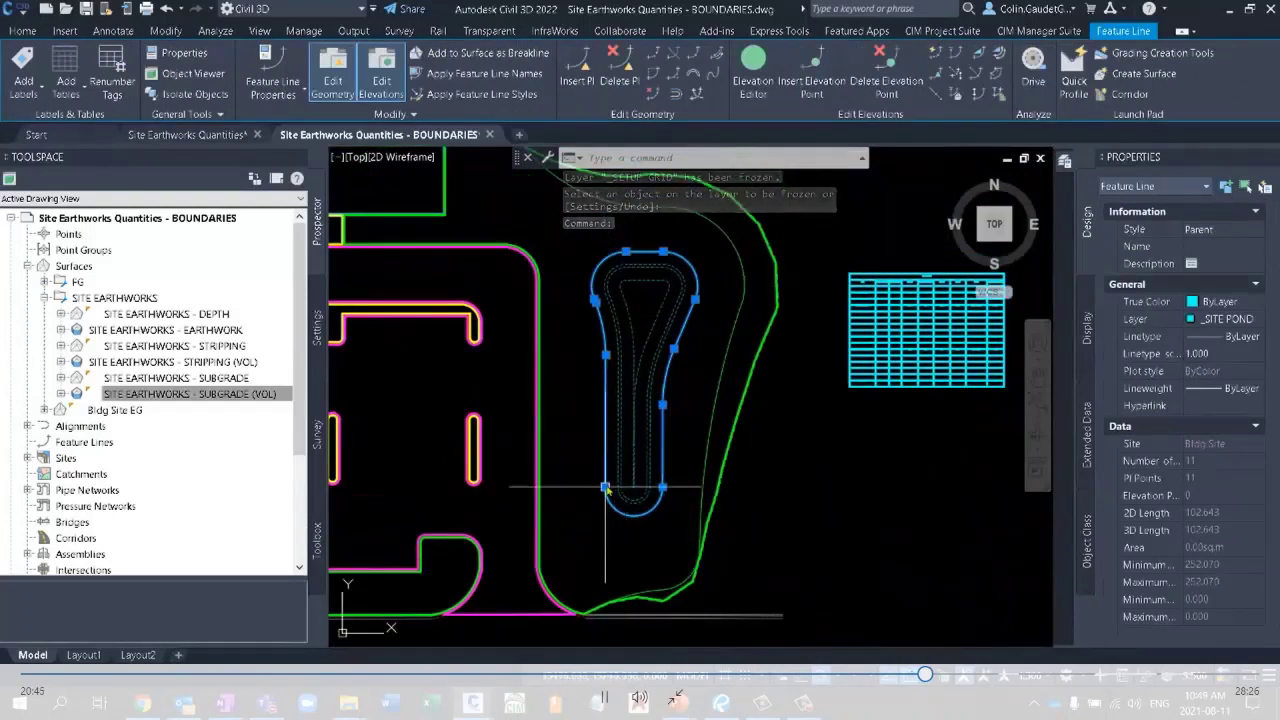
{"action": "left_click", "coordinate": [605, 487], "text": "shift"}
{"action": "left_click", "coordinate": [663, 487], "text": "shift"}
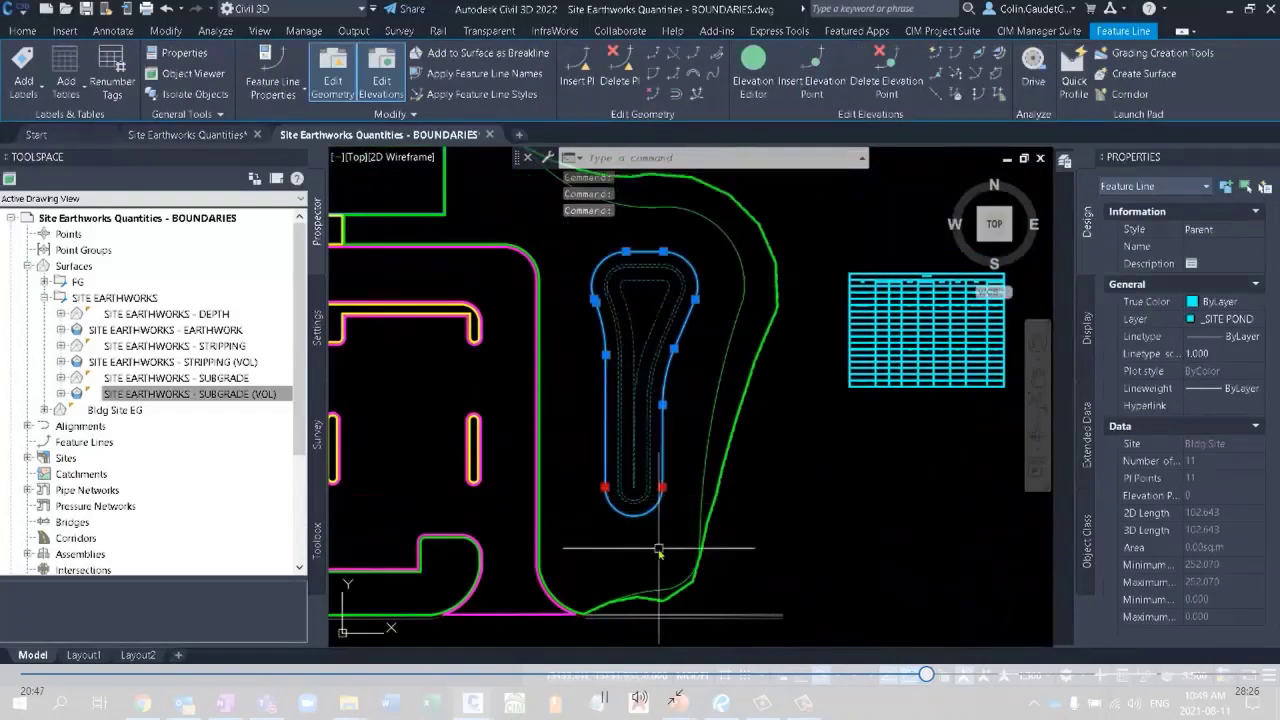
{"action": "left_click", "coordinate": [663, 487]}
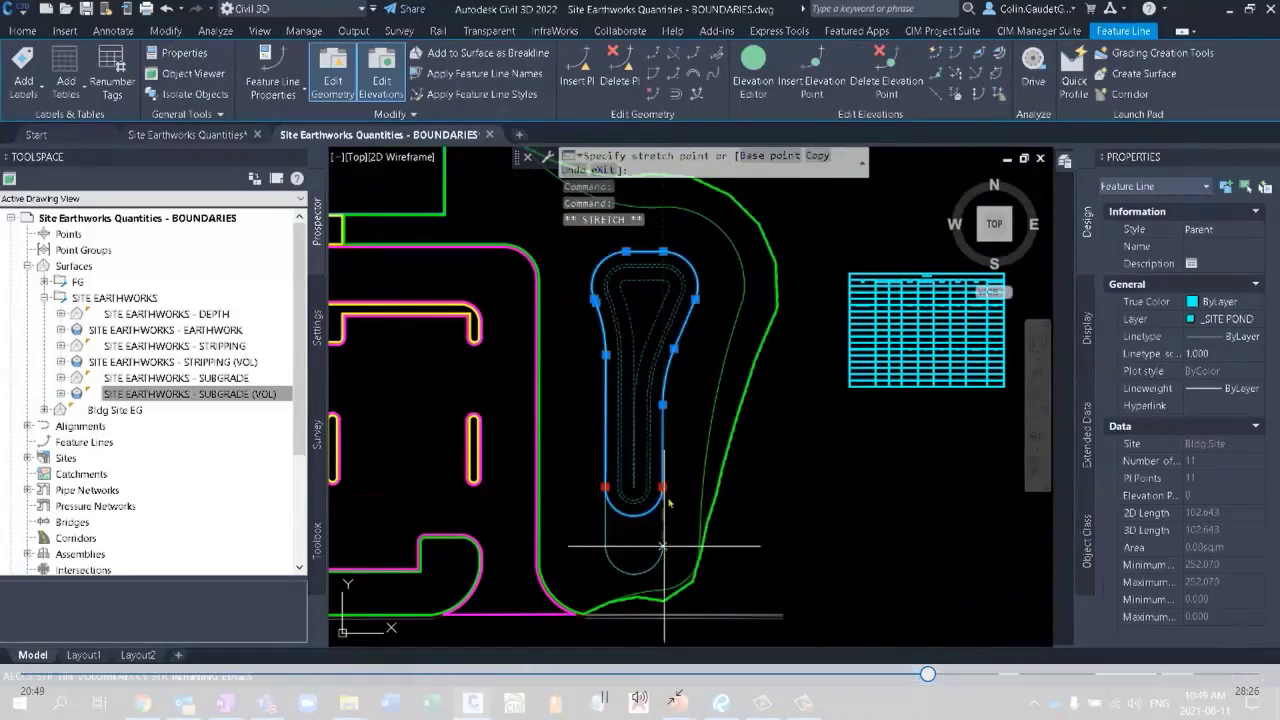
{"action": "left_click", "coordinate": [663, 545]}
{"action": "key", "text": "Escape"}
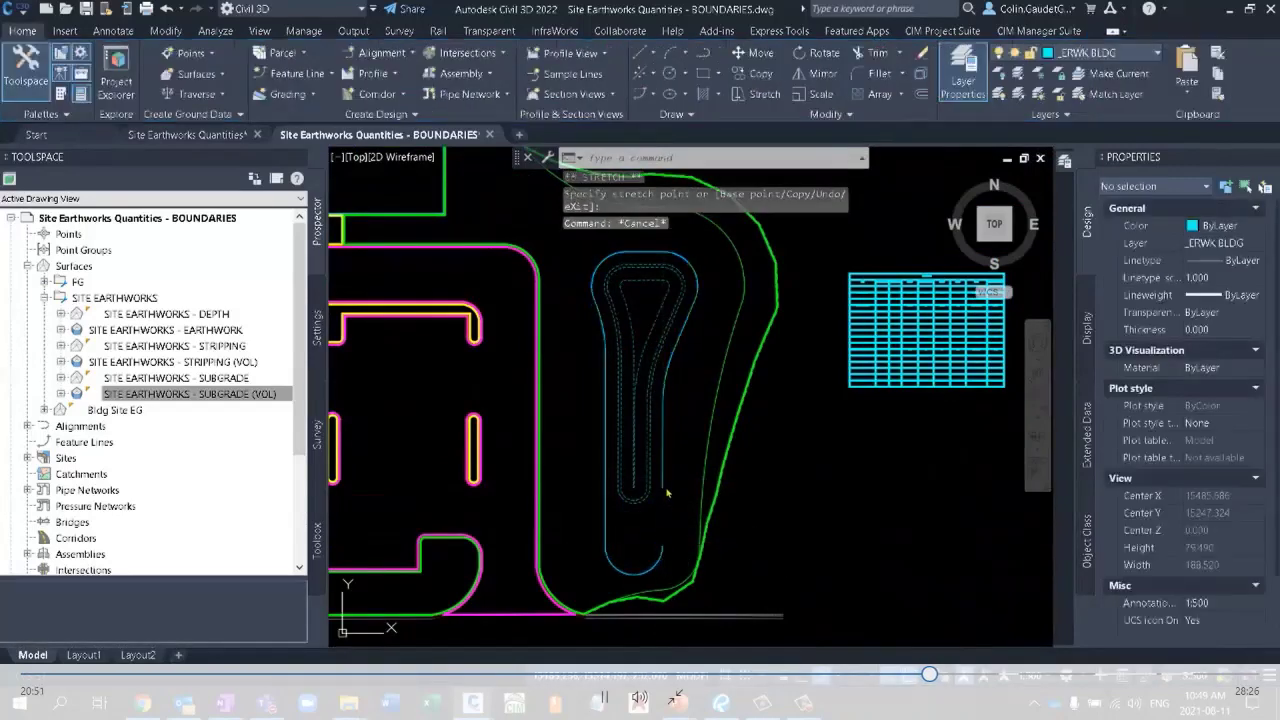
Move the leftover vertex on the pond feature line's east side onto the stretched southeast vertex to close the outline.
{"action": "left_click", "coordinate": [667, 490]}
{"action": "left_click", "coordinate": [663, 487]}
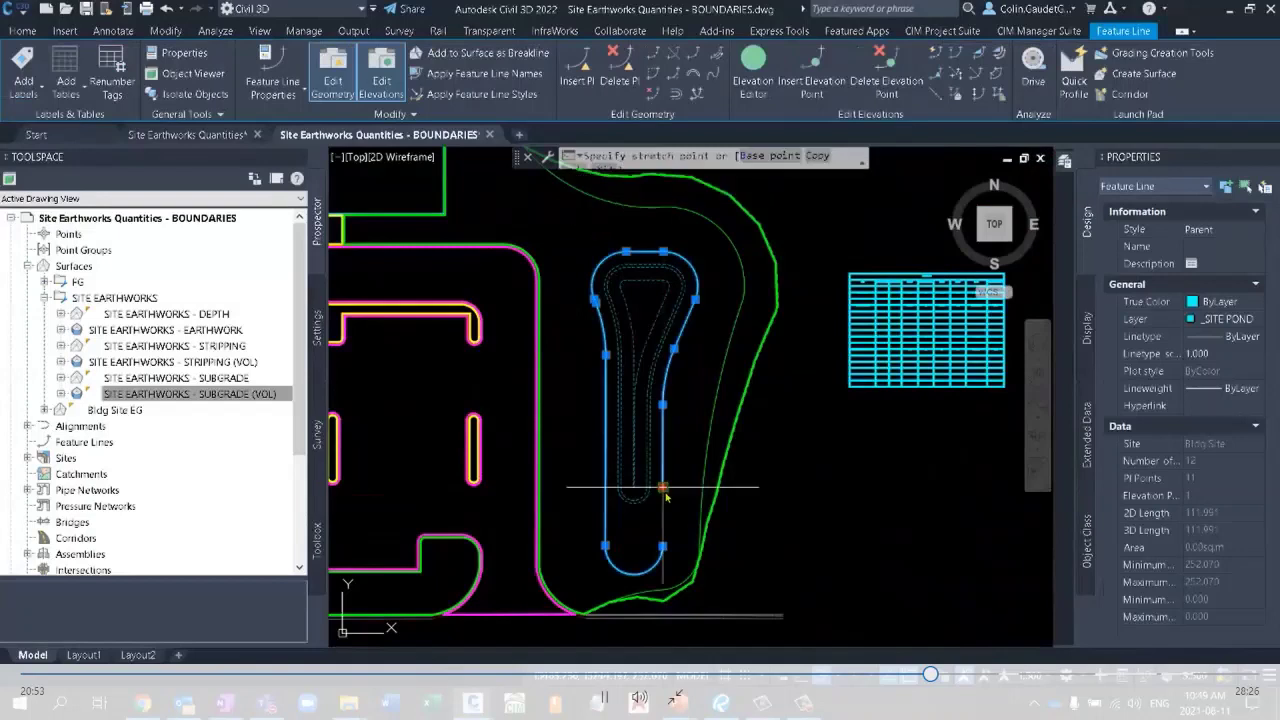
{"action": "left_click", "coordinate": [666, 546]}
{"action": "left_click", "coordinate": [663, 545]}
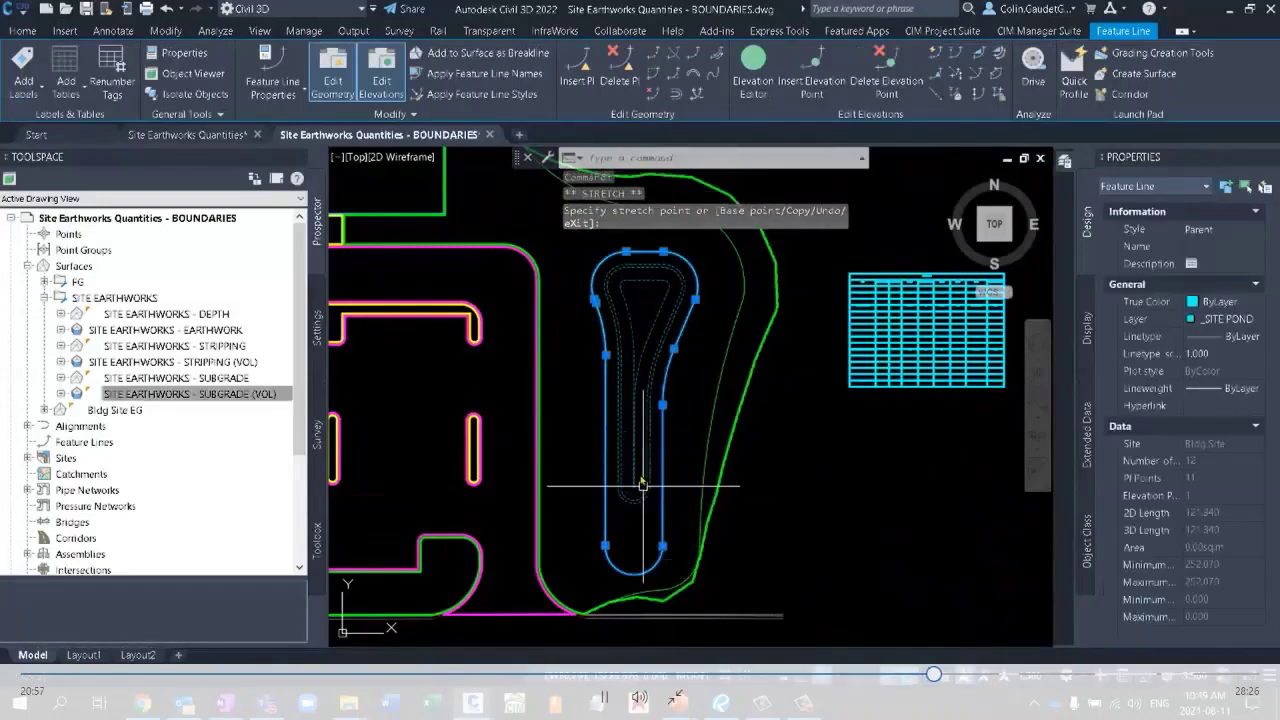
{"action": "key", "text": "Escape"}
{"action": "key", "text": "Escape"}
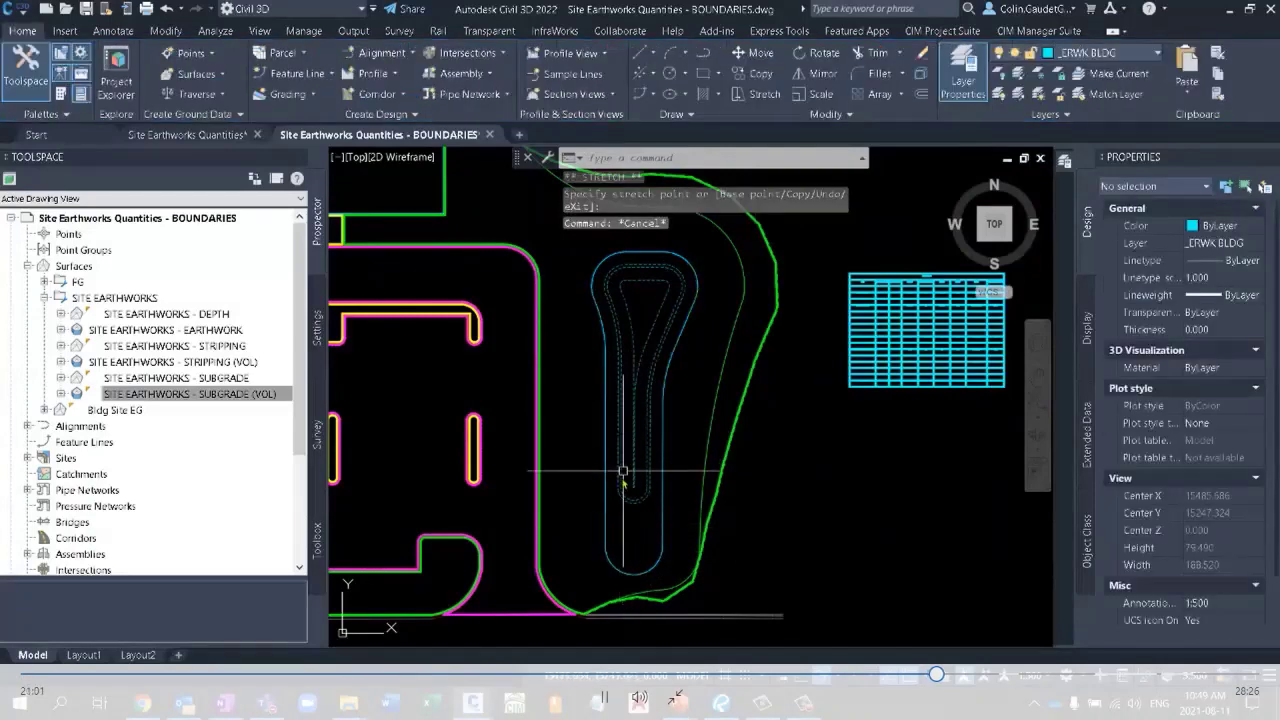
Regrade the lengthened pond by running the Bldg Site Pond family in Auto Grader, and close Auto Grader.
{"action": "middle_click_drag", "start_coordinate": [677, 335], "coordinate": [929, 363]}
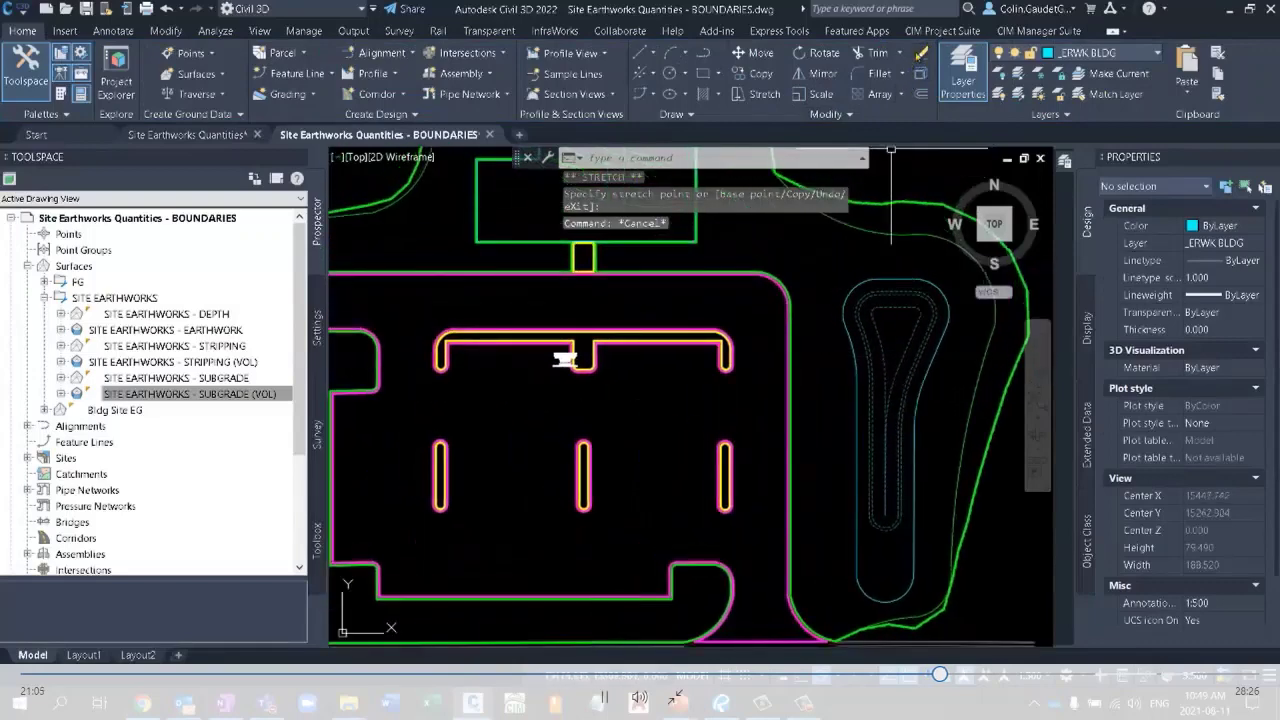
{"action": "left_click", "coordinate": [938, 31]}
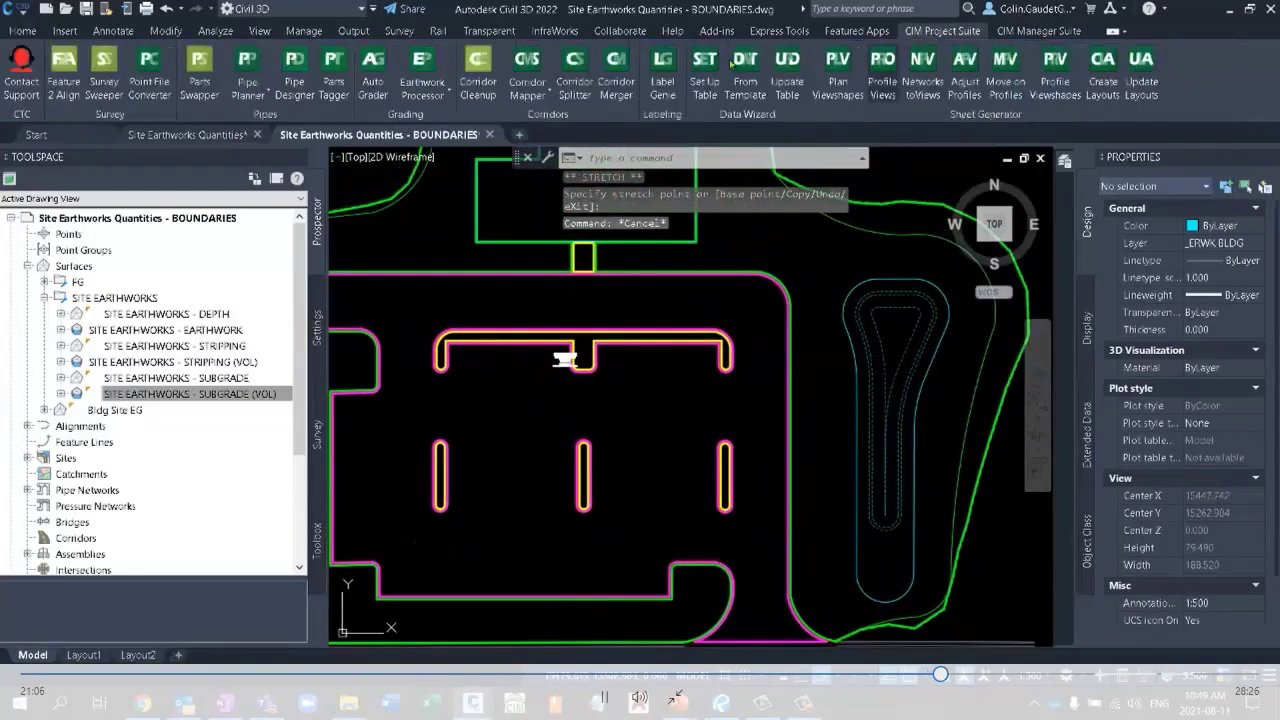
{"action": "left_click", "coordinate": [373, 70]}
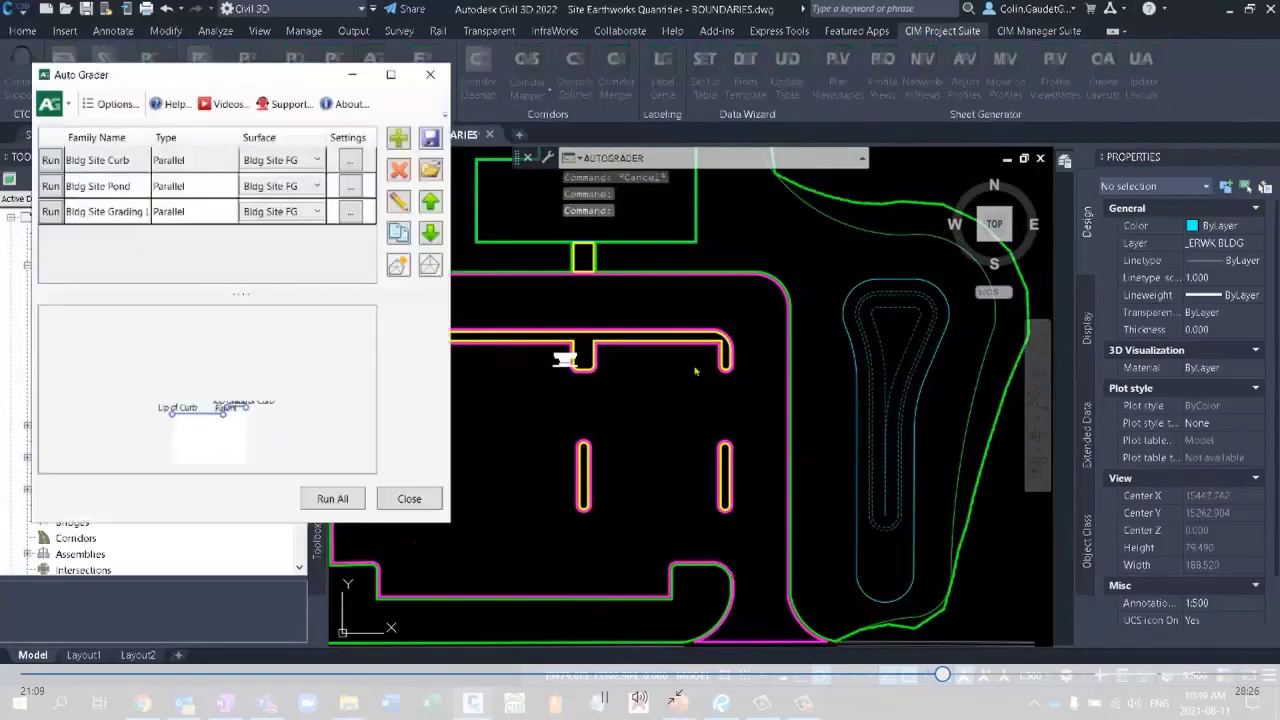
{"action": "left_click", "coordinate": [133, 195]}
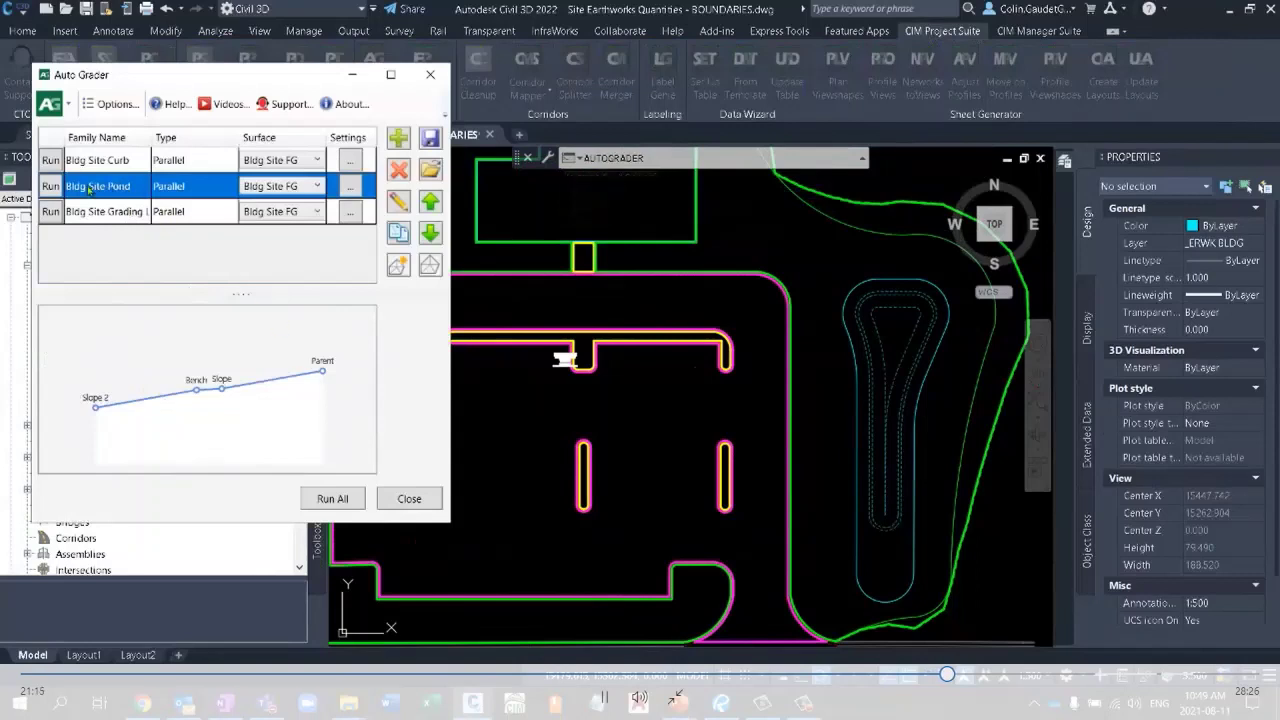
{"action": "left_click", "coordinate": [55, 188]}
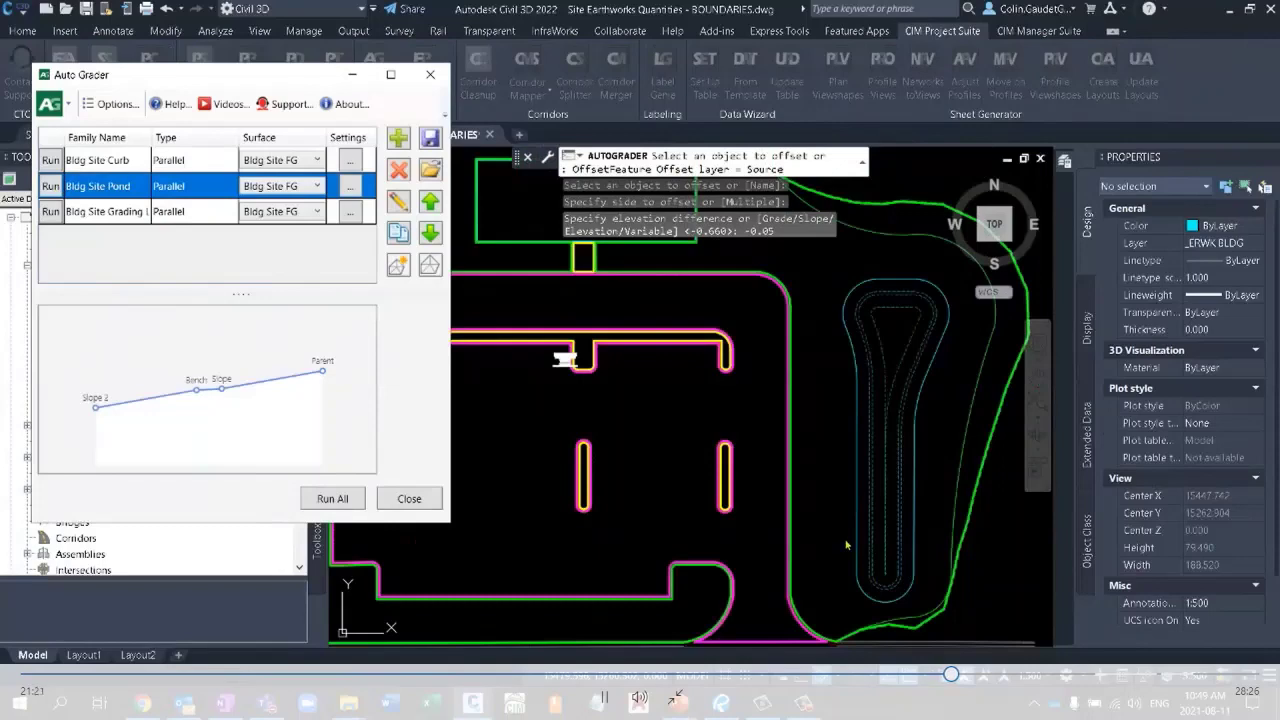
{"action": "left_click", "coordinate": [409, 498]}
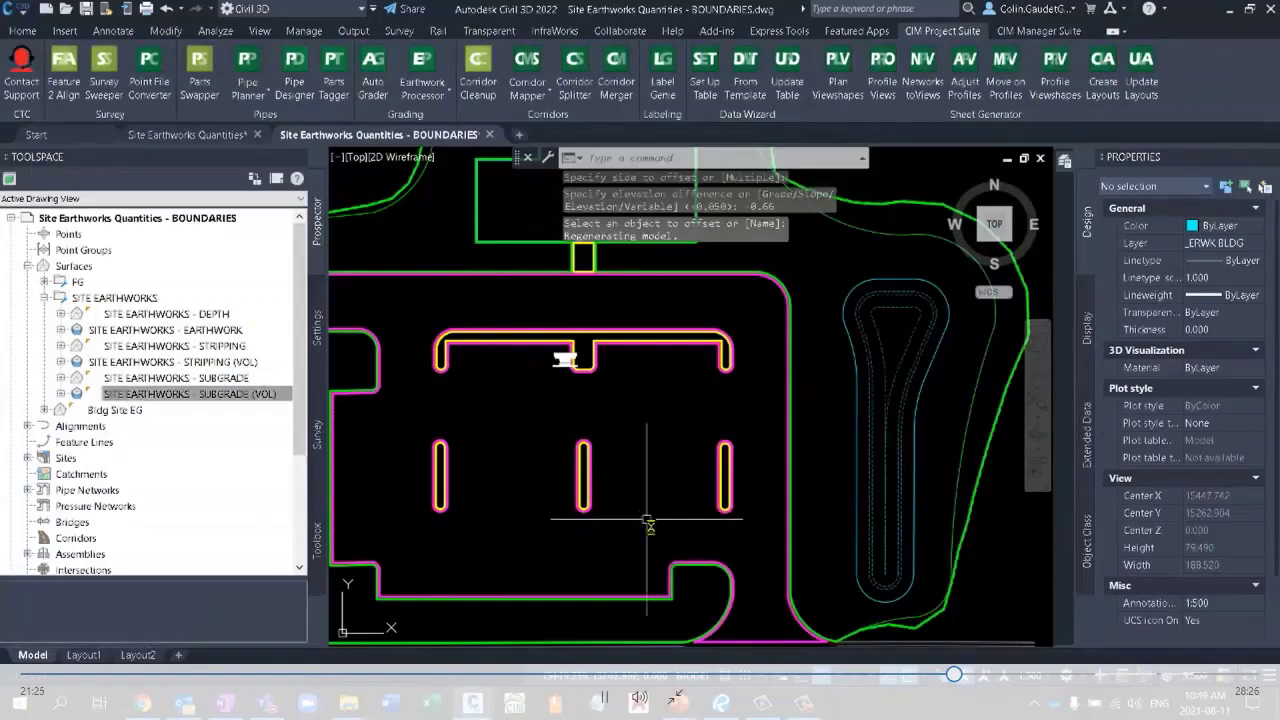
Check the existing Earthwork table's totals and rerun the out-of-date SITE EARTHWORKS calculation in Earthwork Processor.
{"action": "mouse_move", "coordinate": [1040, 480]}
{"action": "middle_mouse_down"}
{"action": "mouse_move", "coordinate": [891, 414]}
{"action": "mouse_move", "coordinate": [691, 434]}
{"action": "middle_mouse_up"}
{"action": "scroll", "coordinate": [691, 430], "scroll_direction": "down", "scroll_amount": 1}
{"action": "scroll", "coordinate": [700, 409], "scroll_direction": "up", "scroll_amount": 6}
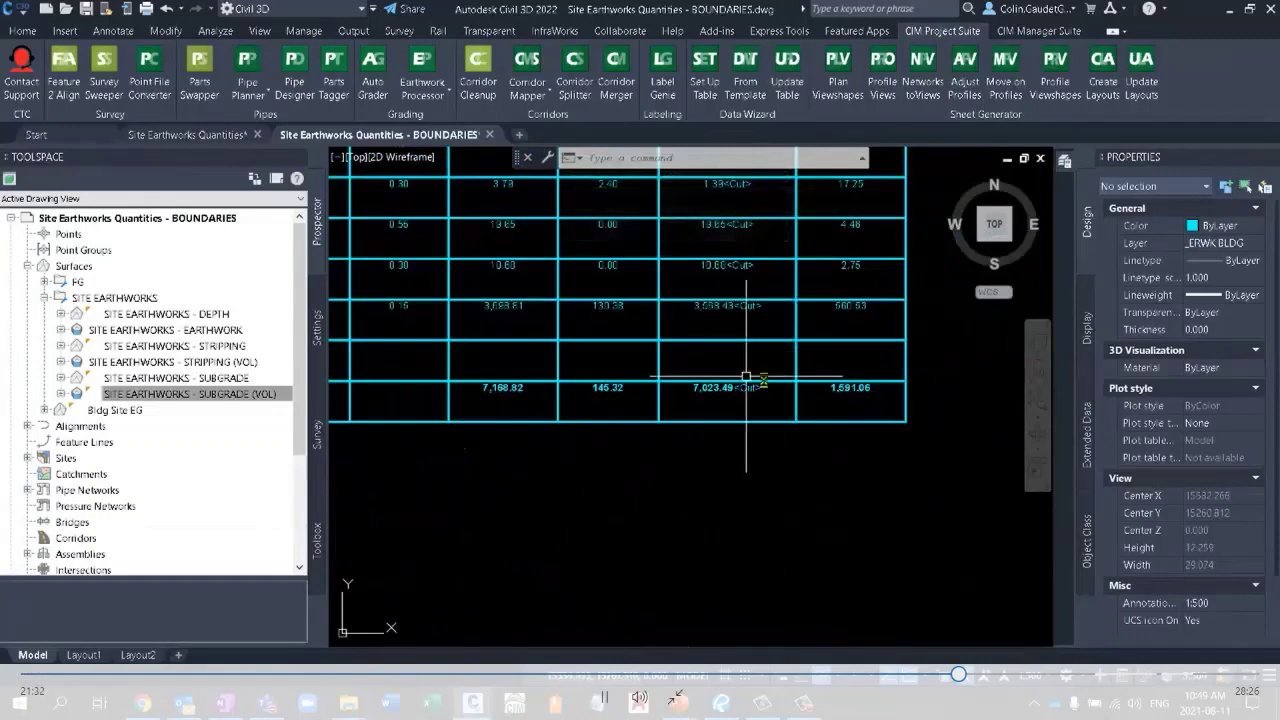
{"action": "scroll", "coordinate": [965, 425], "scroll_direction": "down", "scroll_amount": 6}
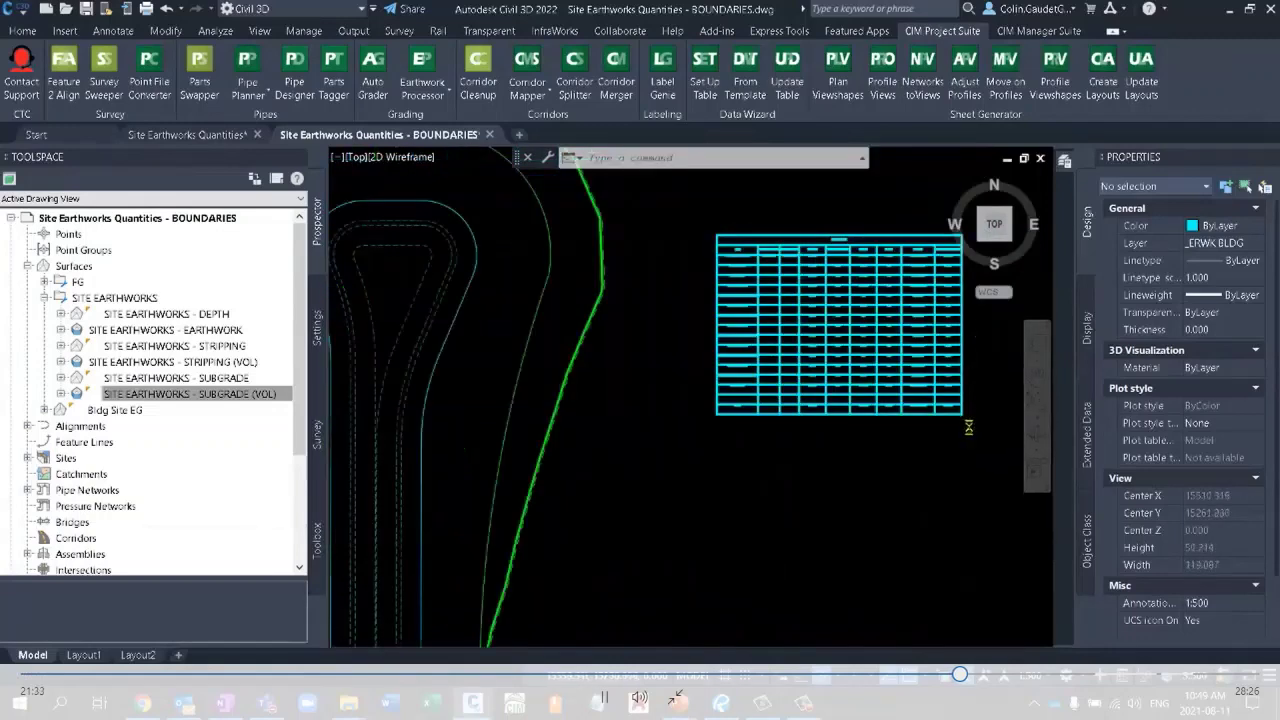
{"action": "middle_click_drag", "start_coordinate": [905, 556], "coordinate": [953, 521]}
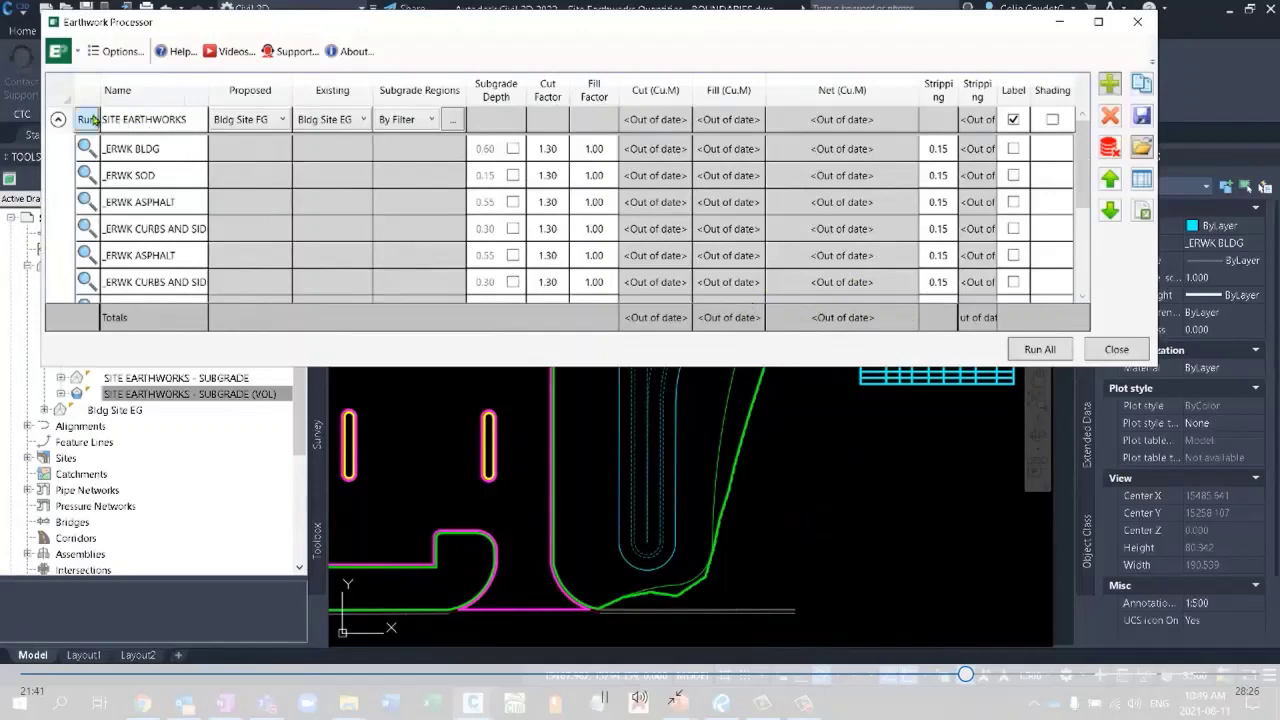
{"action": "left_click", "coordinate": [86, 119]}
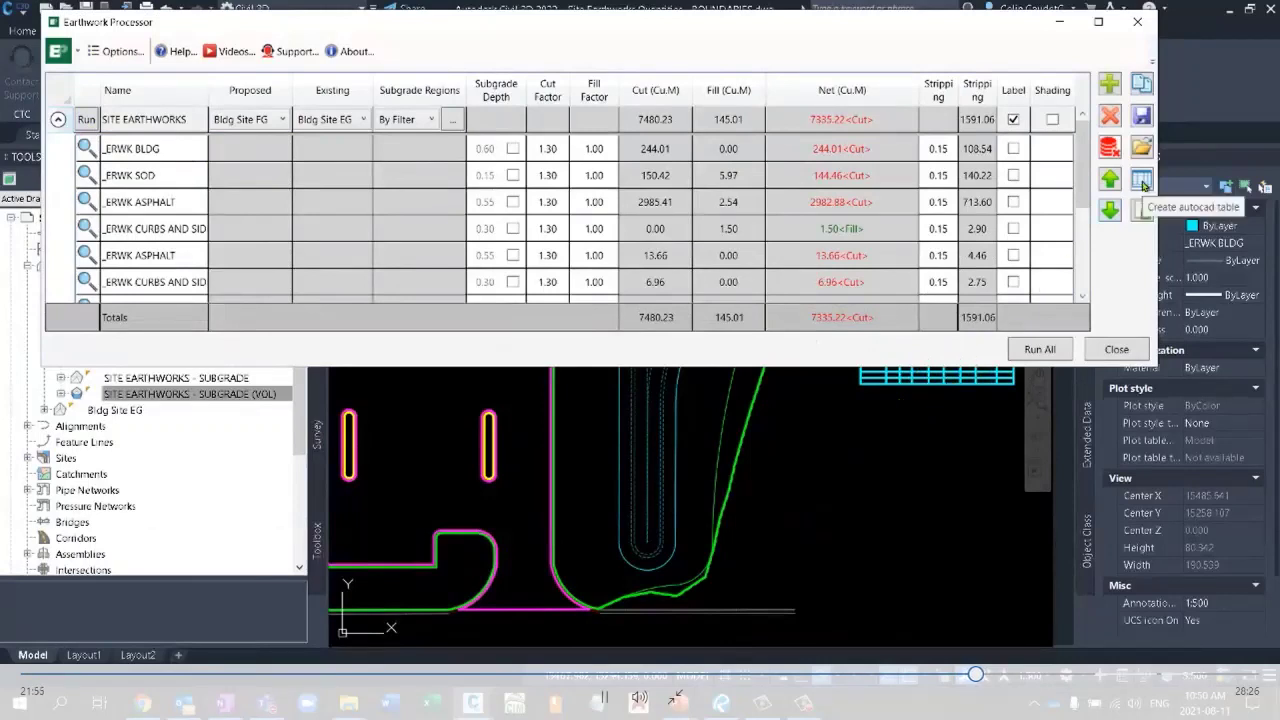
Export the SITE EARTHWORKS quantities over the existing Earthwork Processor Table spreadsheet (*.xlsx) and open it in Excel.
{"action": "left_click", "coordinate": [182, 127]}
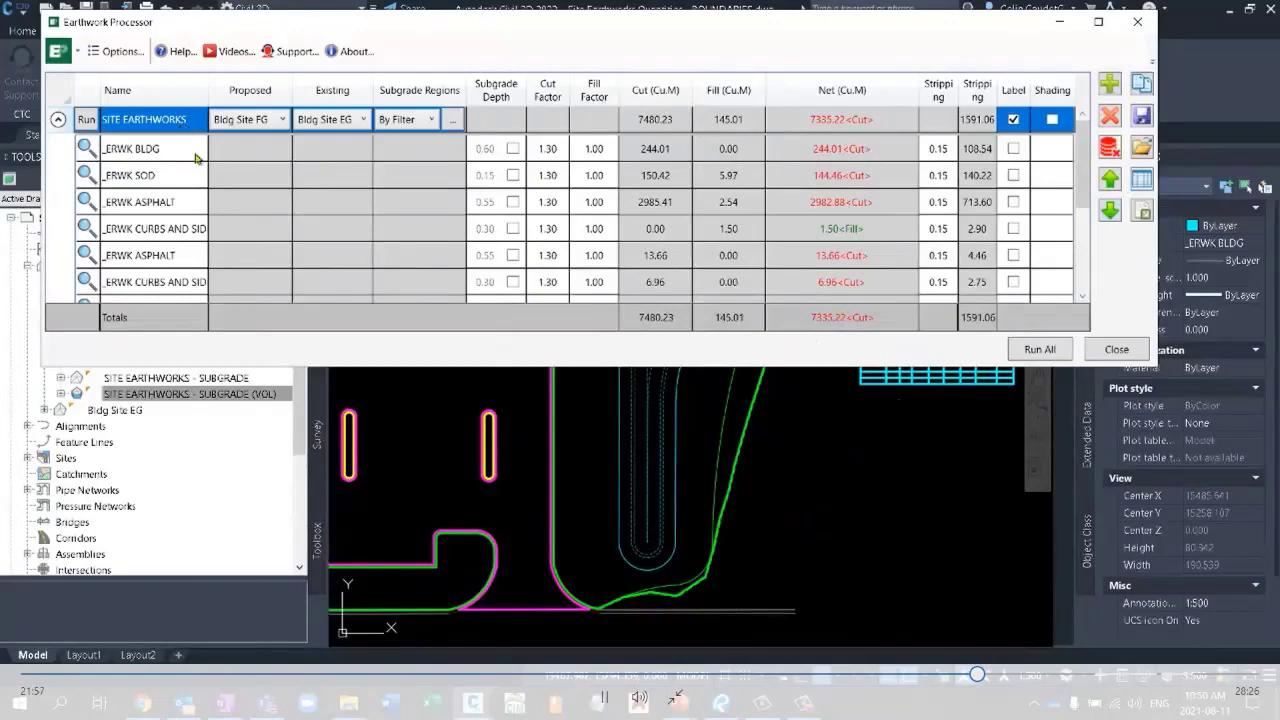
{"action": "left_click", "coordinate": [1145, 213]}
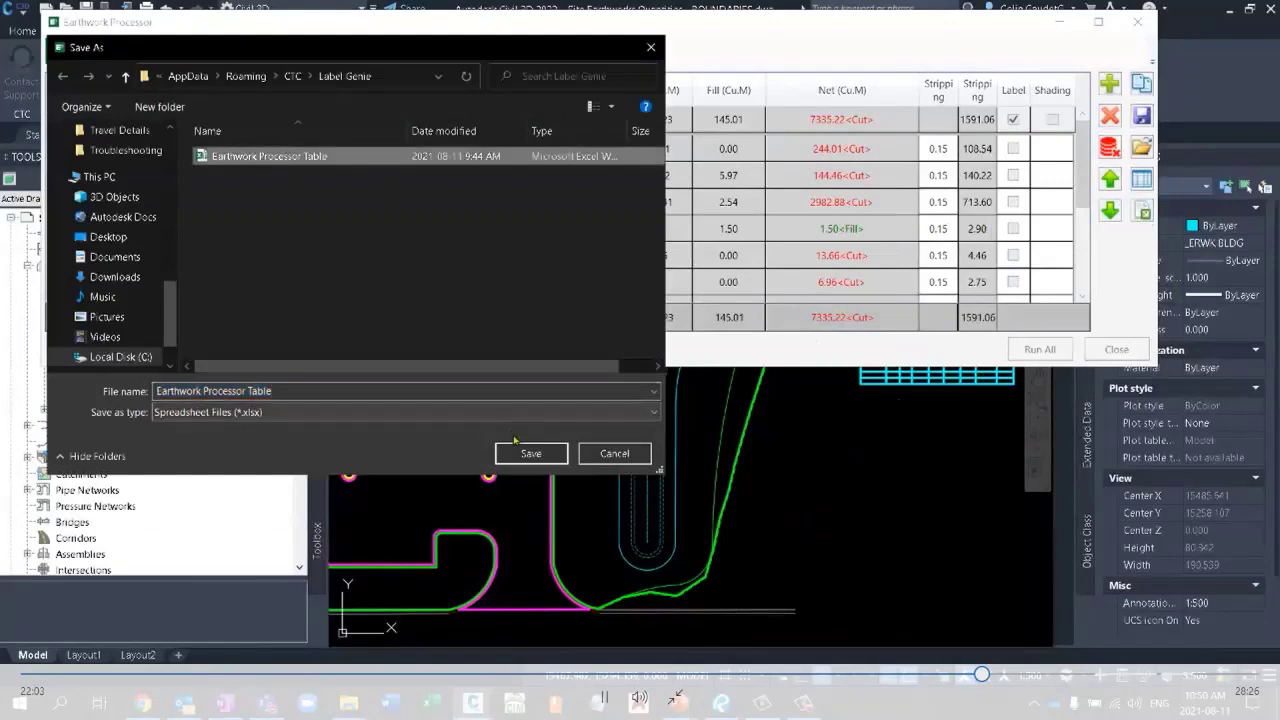
{"action": "left_click", "coordinate": [531, 453]}
{"action": "left_click", "coordinate": [404, 309]}
{"action": "left_click", "coordinate": [657, 242]}
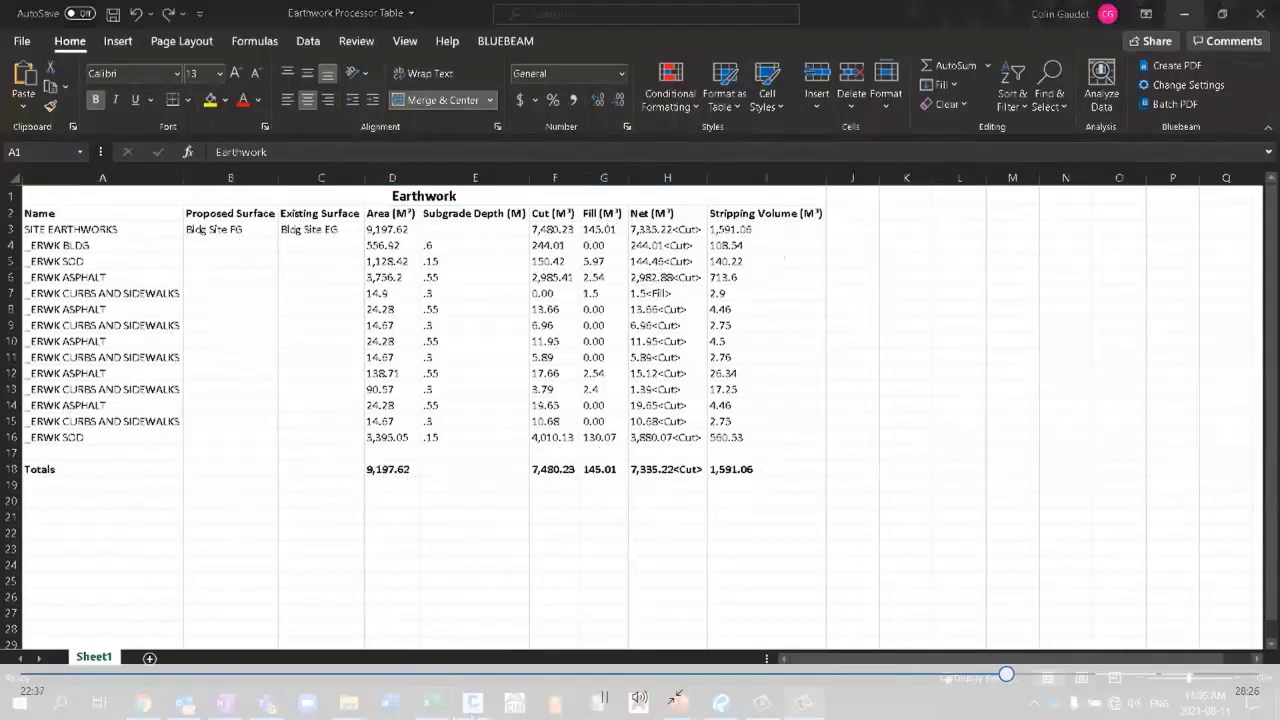
Switch back to the Civil 3D BOUNDARIES drawing and draw a straight north-south polyline through the middle of the building and parking lot.
{"action": "mouse_move", "coordinate": [472, 703]}
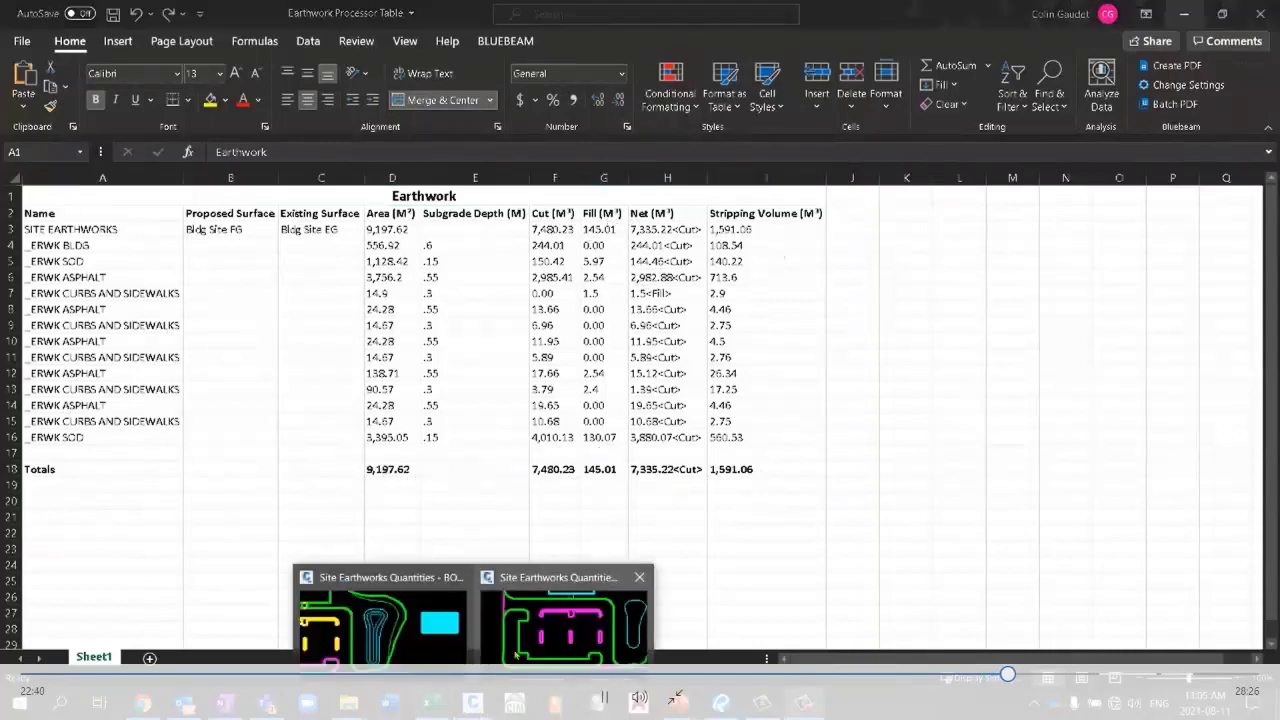
{"action": "left_click", "coordinate": [511, 651]}
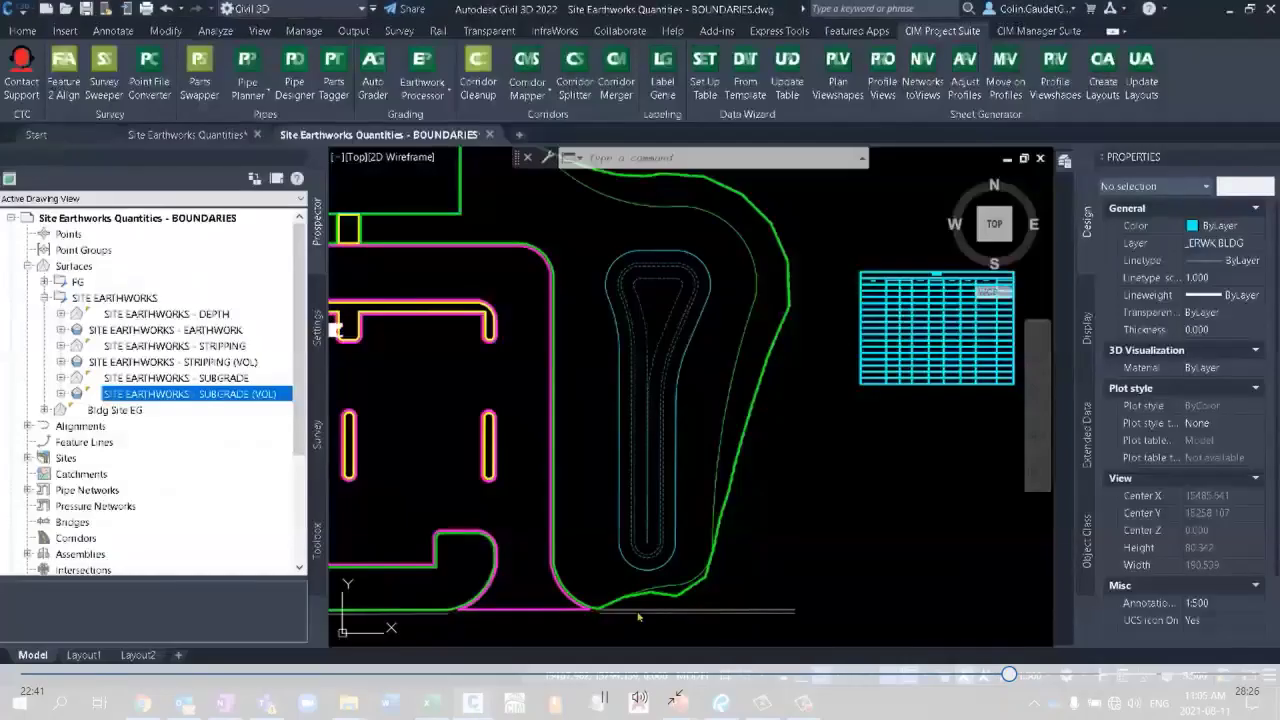
{"action": "scroll", "coordinate": [681, 482], "scroll_direction": "down", "scroll_amount": 4}
{"action": "middle_click_drag", "start_coordinate": [681, 482], "coordinate": [777, 493]}
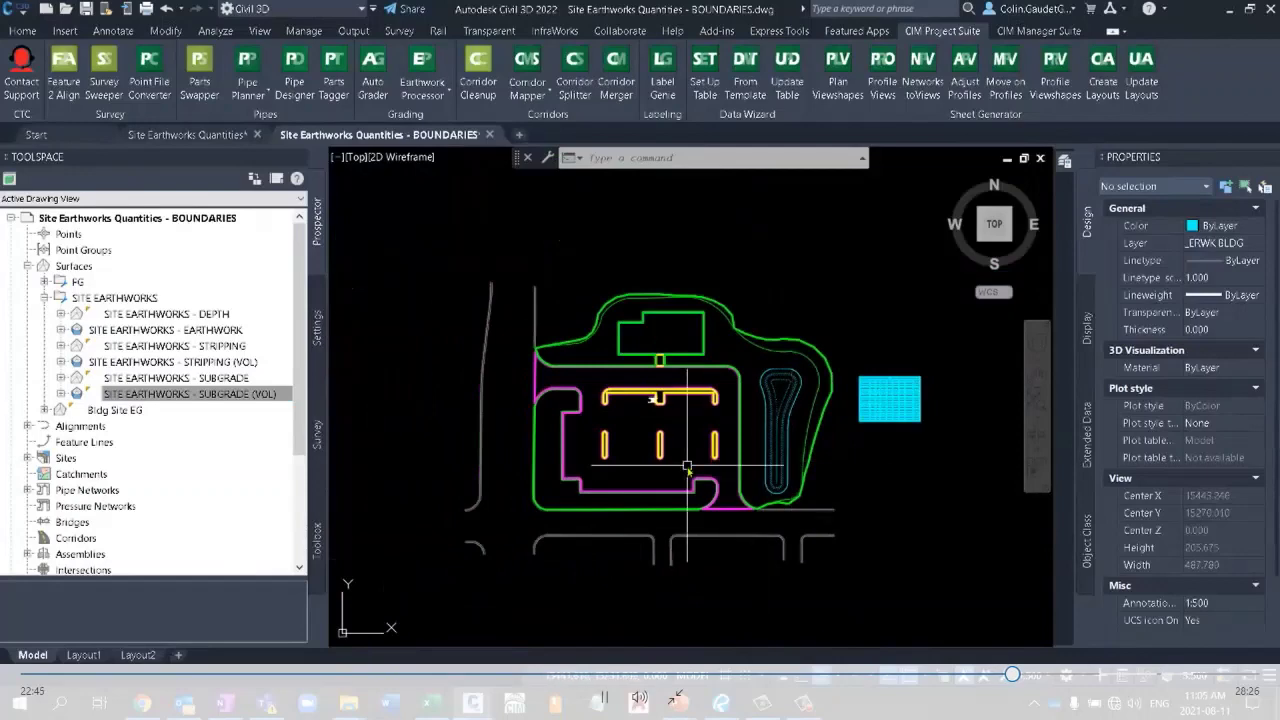
{"action": "type", "text": "pl"}
{"action": "key", "text": "Return"}
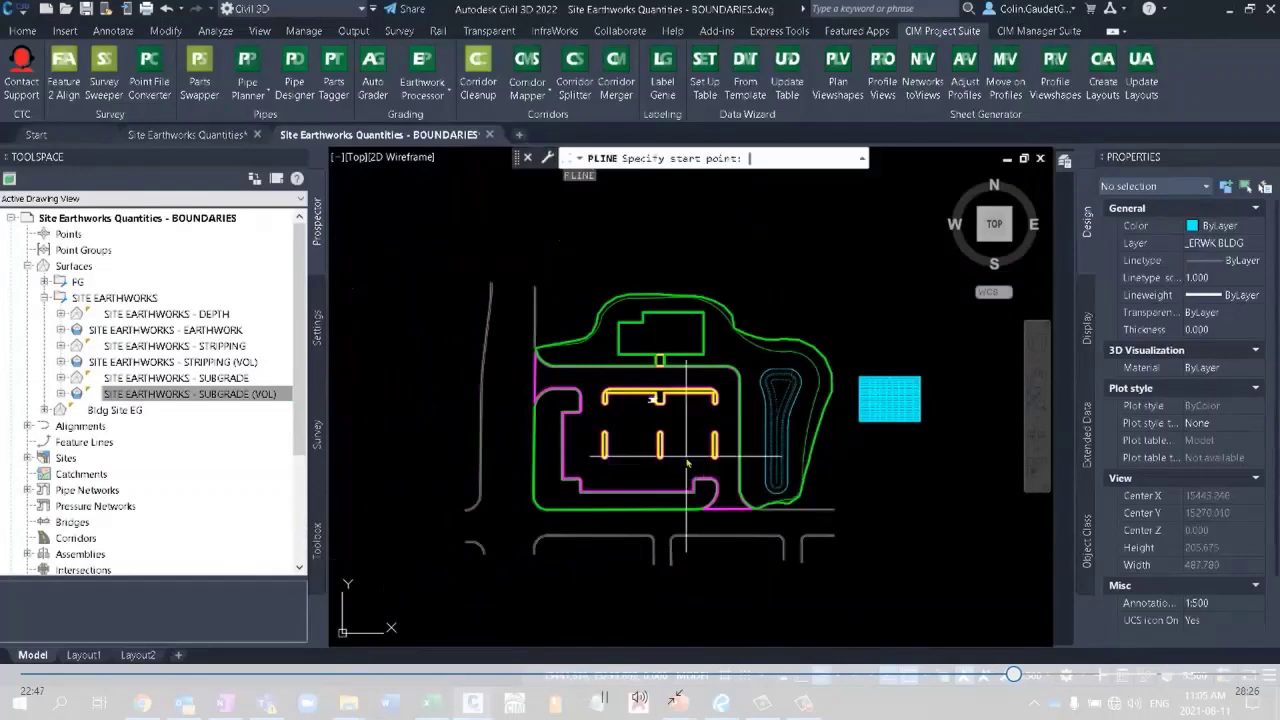
{"action": "scroll", "coordinate": [684, 441], "scroll_direction": "up", "scroll_amount": 4}
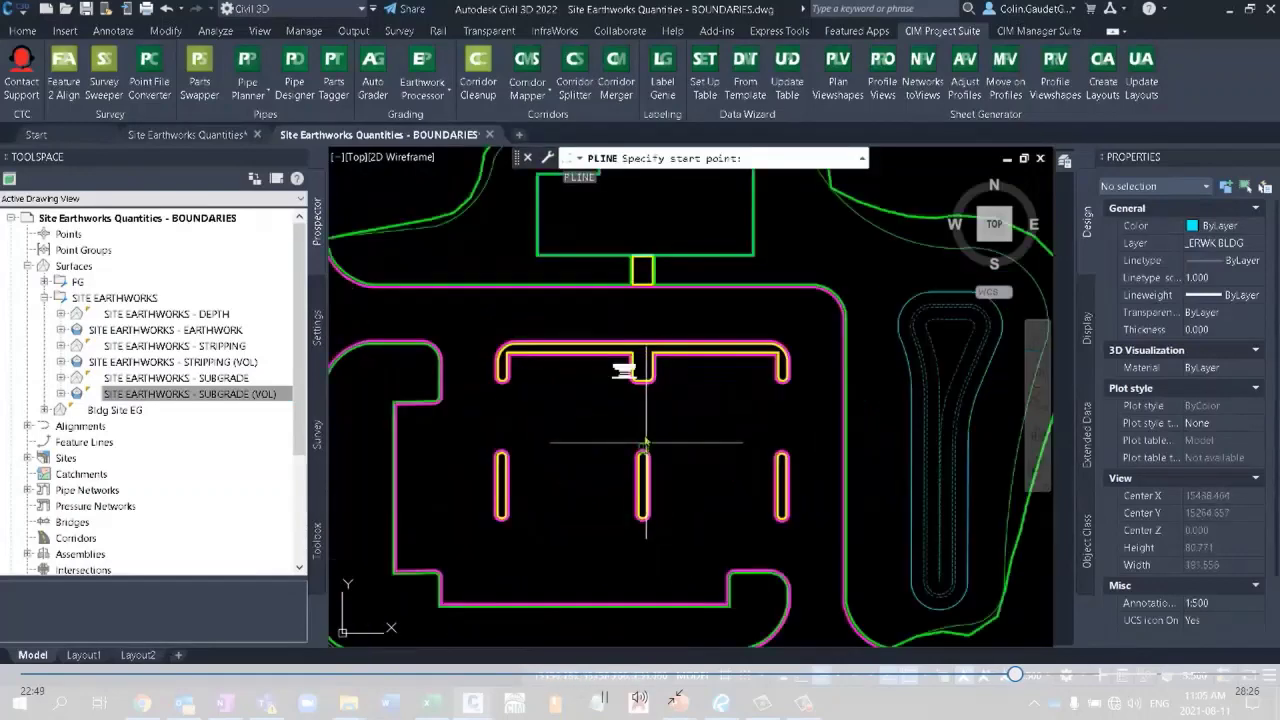
{"action": "middle_click_drag", "start_coordinate": [643, 228], "coordinate": [641, 352]}
{"action": "left_click", "coordinate": [640, 201]}
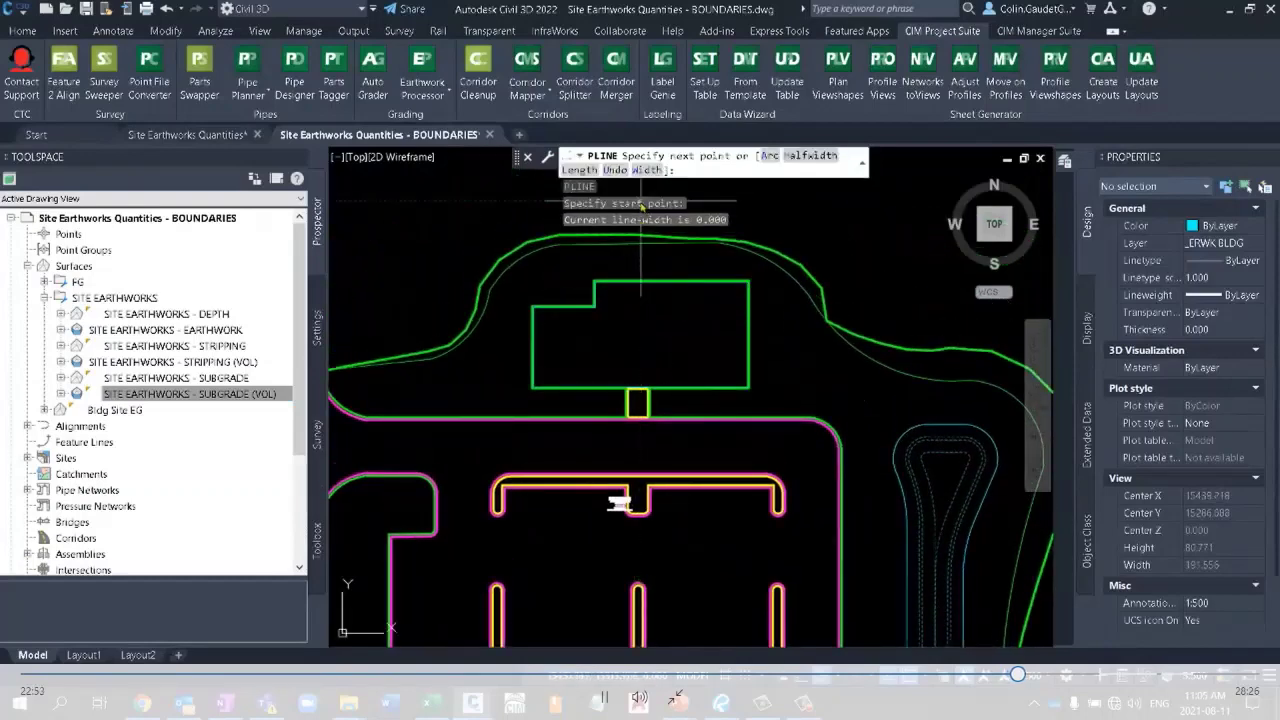
{"action": "scroll", "coordinate": [660, 312], "scroll_direction": "down", "scroll_amount": 4}
{"action": "scroll", "coordinate": [661, 317], "scroll_direction": "down", "scroll_amount": 3}
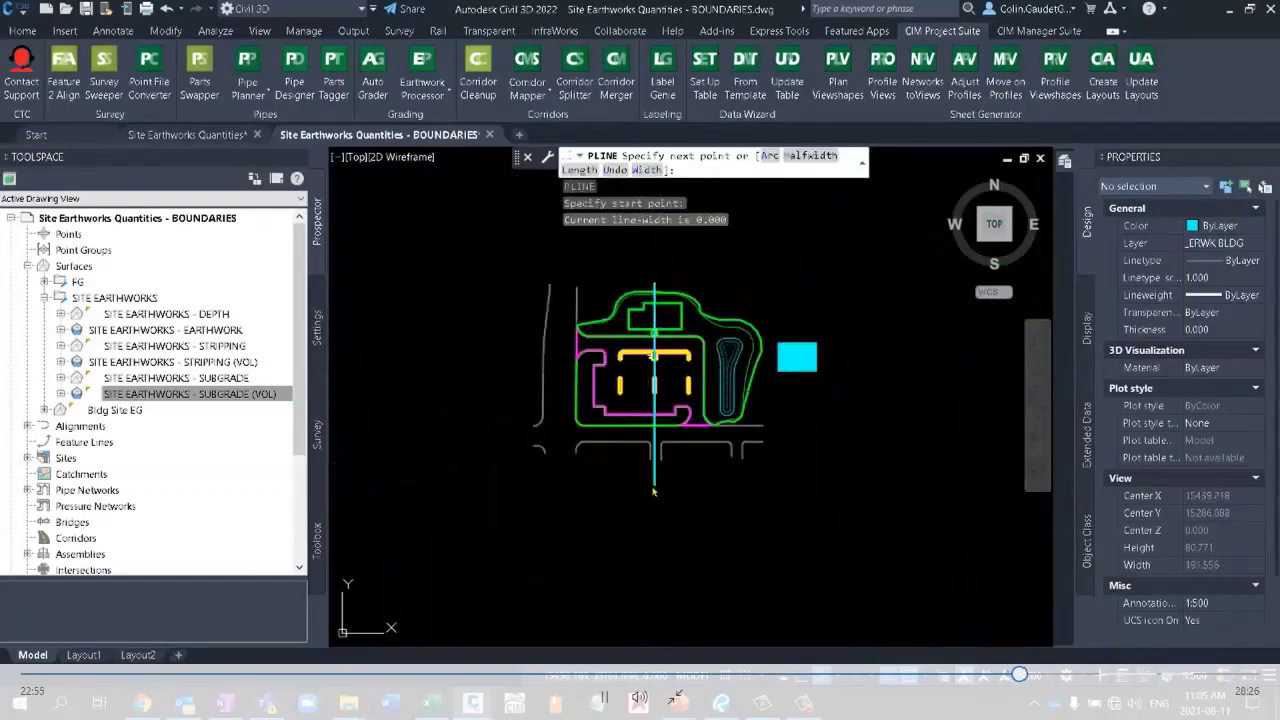
{"action": "left_click", "coordinate": [655, 485]}
{"action": "key", "text": "Return"}
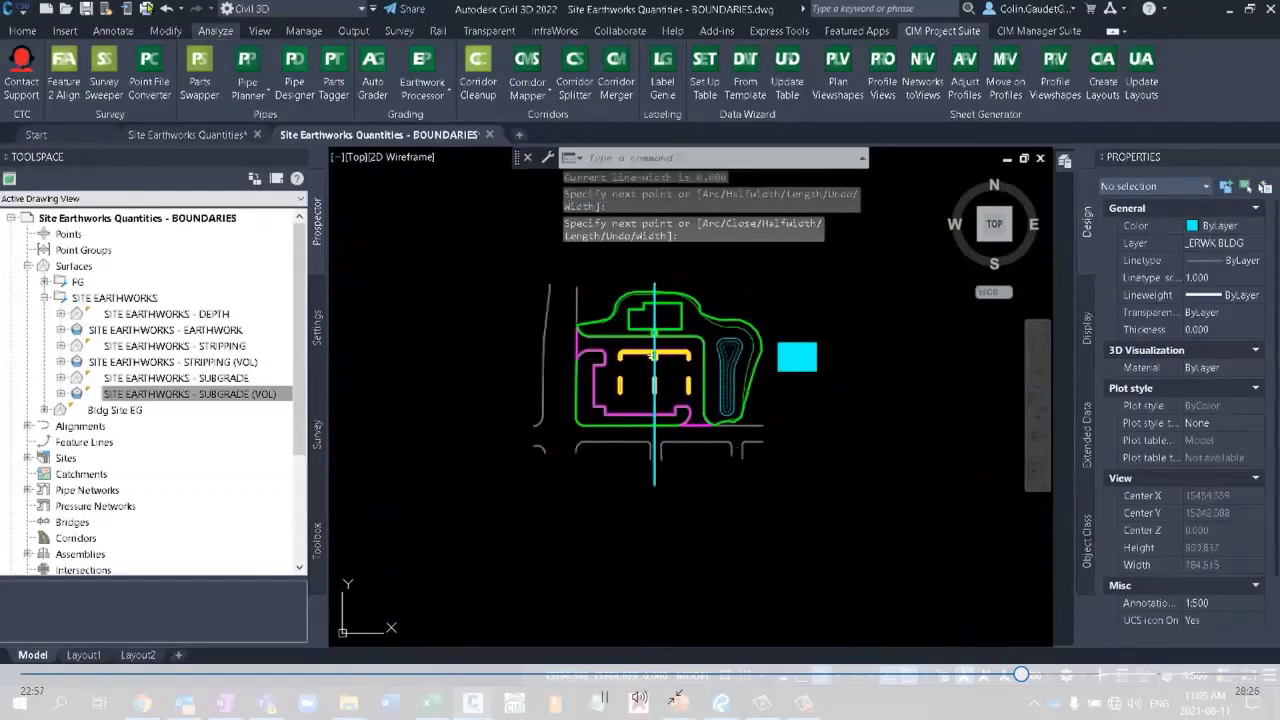
Create a centerline alignment named "earthworks Viz" from the north-south polyline, accepting its direction and the default settings.
{"action": "left_click", "coordinate": [76, 32]}
{"action": "left_click", "coordinate": [23, 33]}
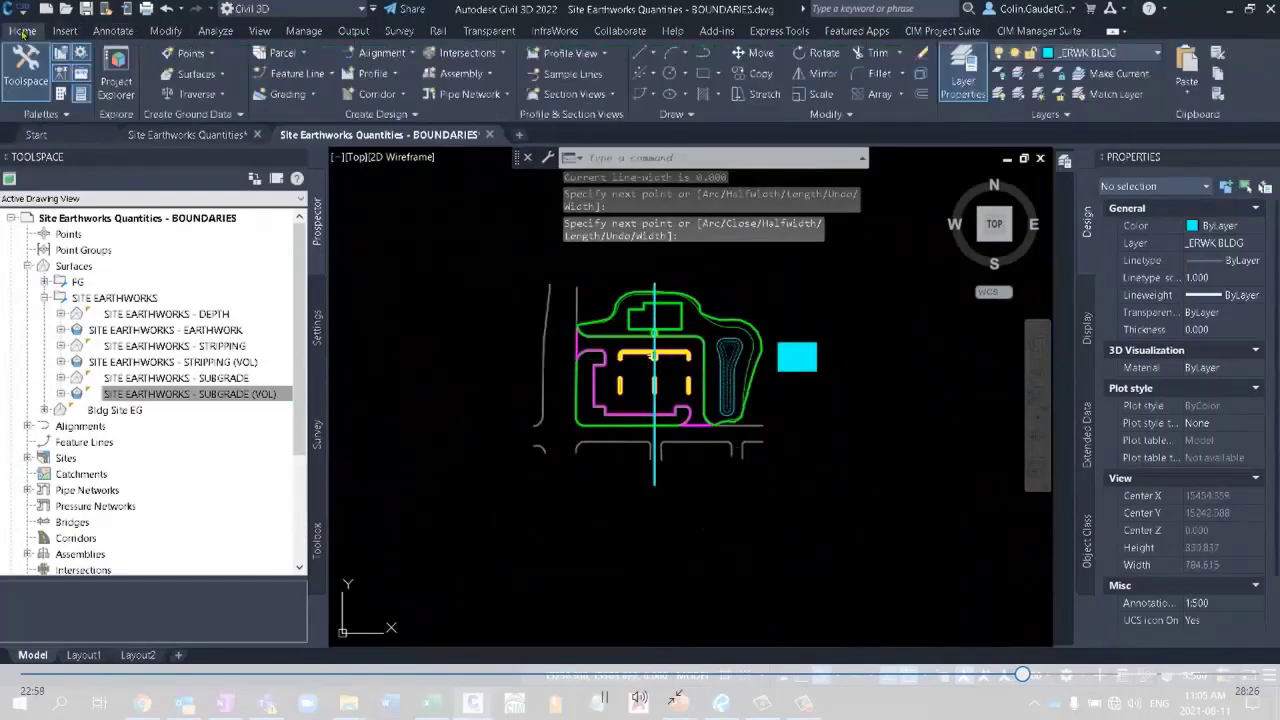
{"action": "left_click", "coordinate": [381, 52]}
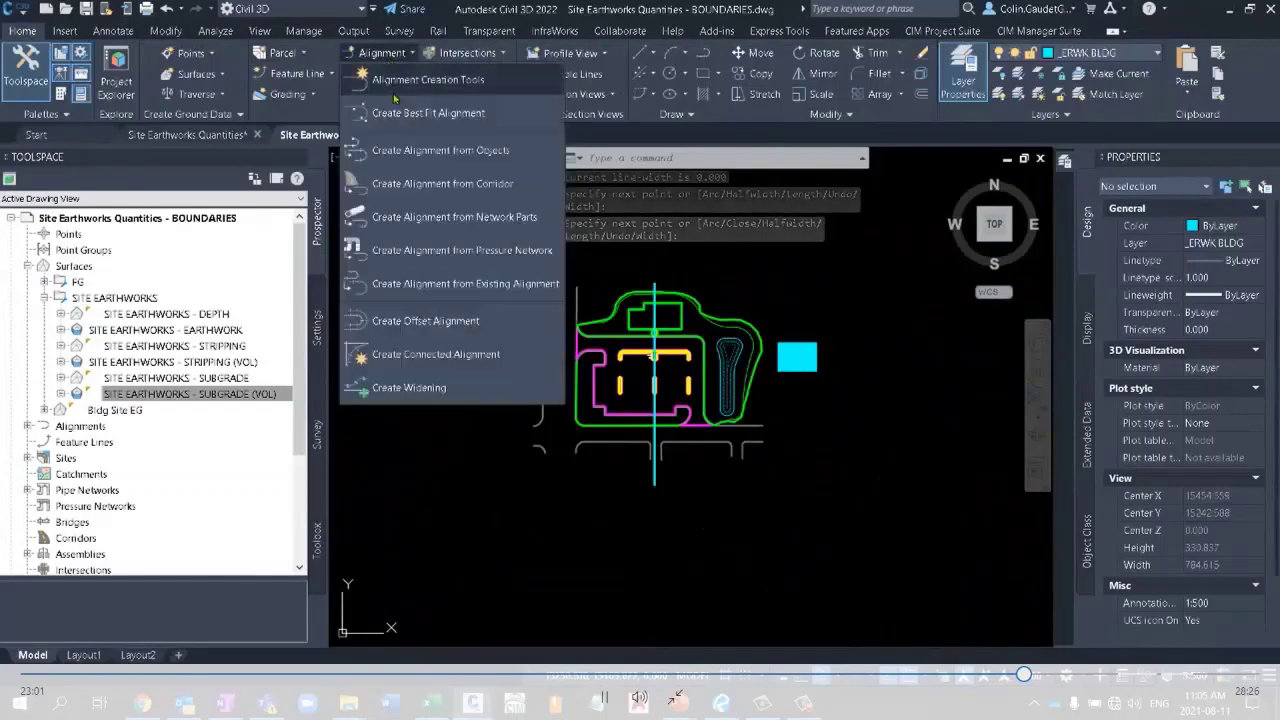
{"action": "left_click", "coordinate": [457, 149]}
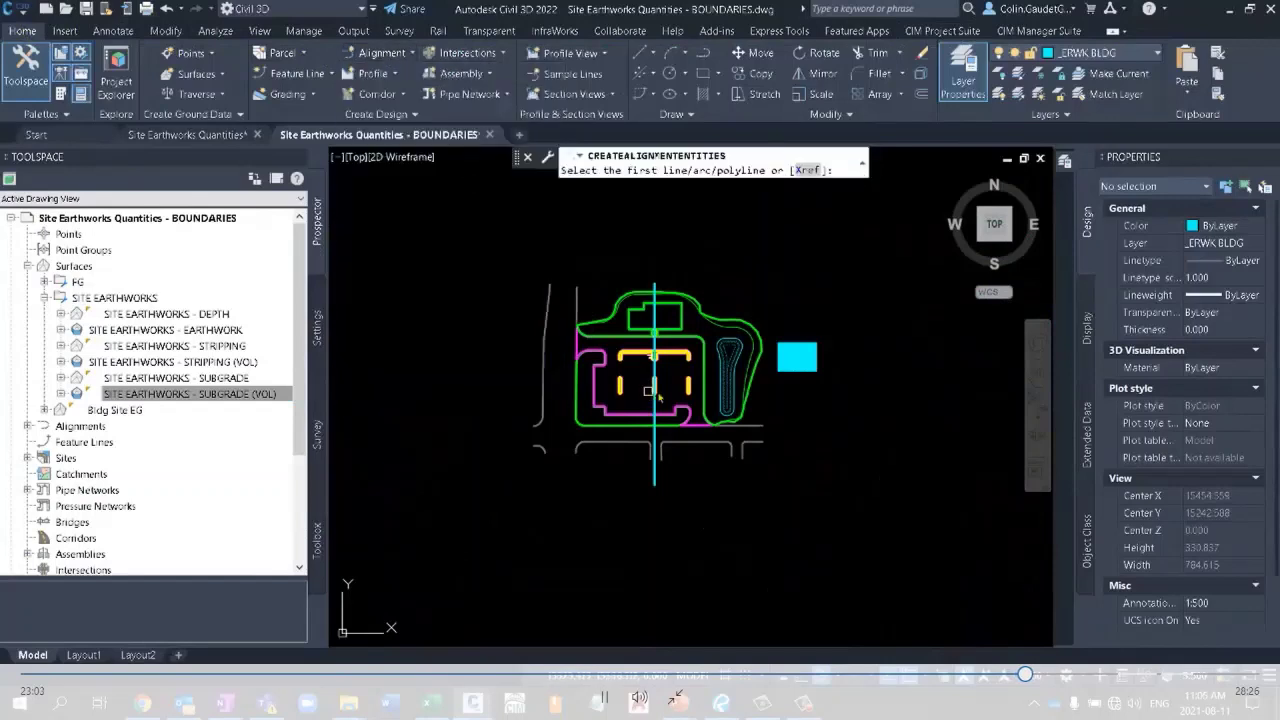
{"action": "left_click", "coordinate": [654, 488]}
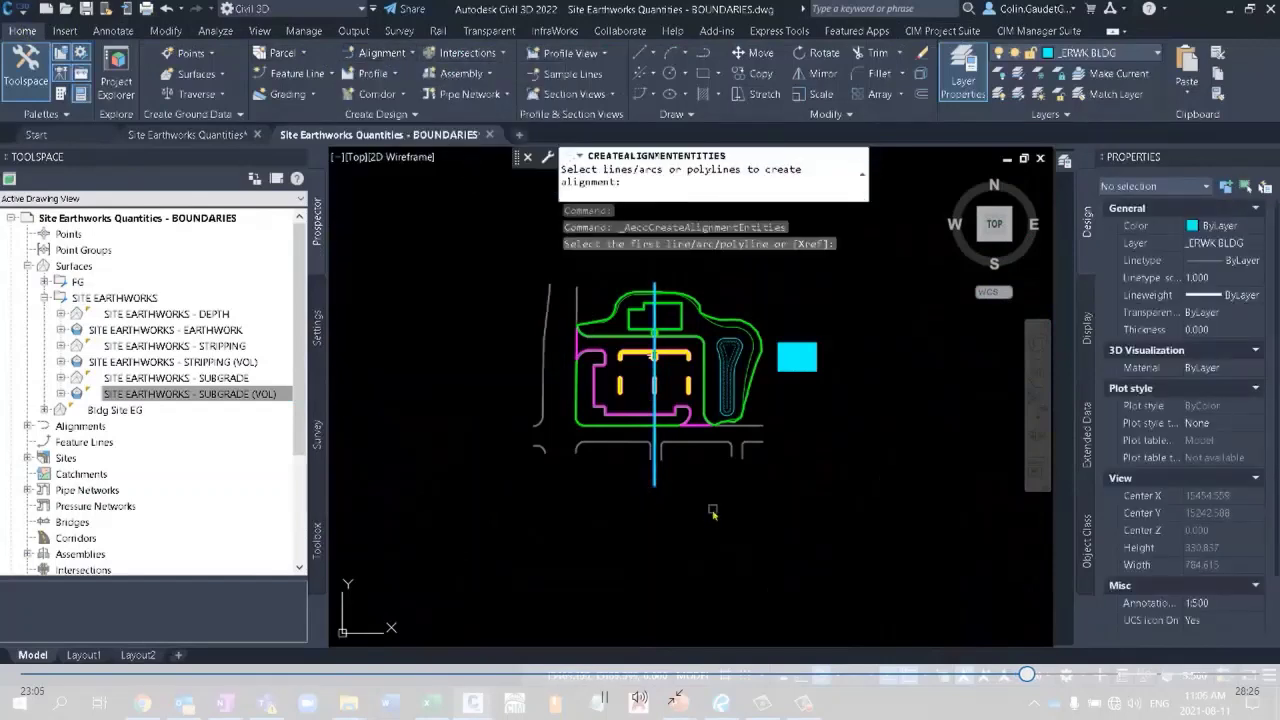
{"action": "key", "text": "Return"}
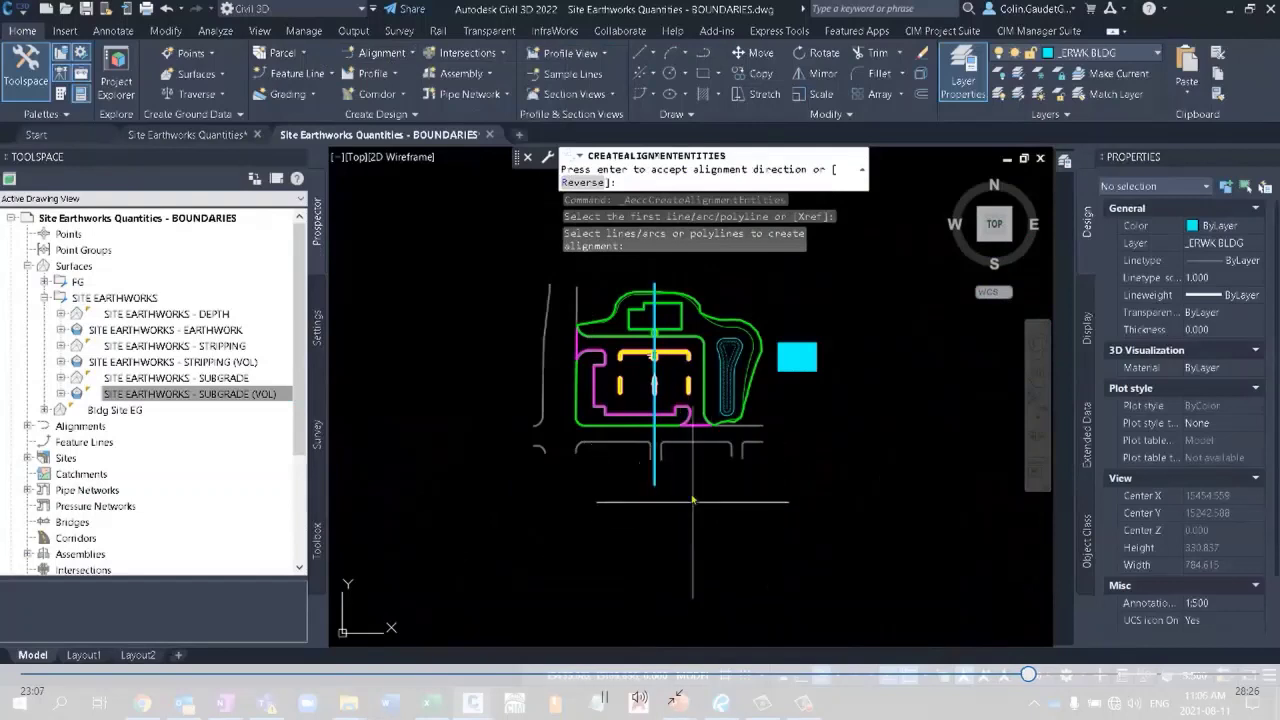
{"action": "key", "text": "Return"}
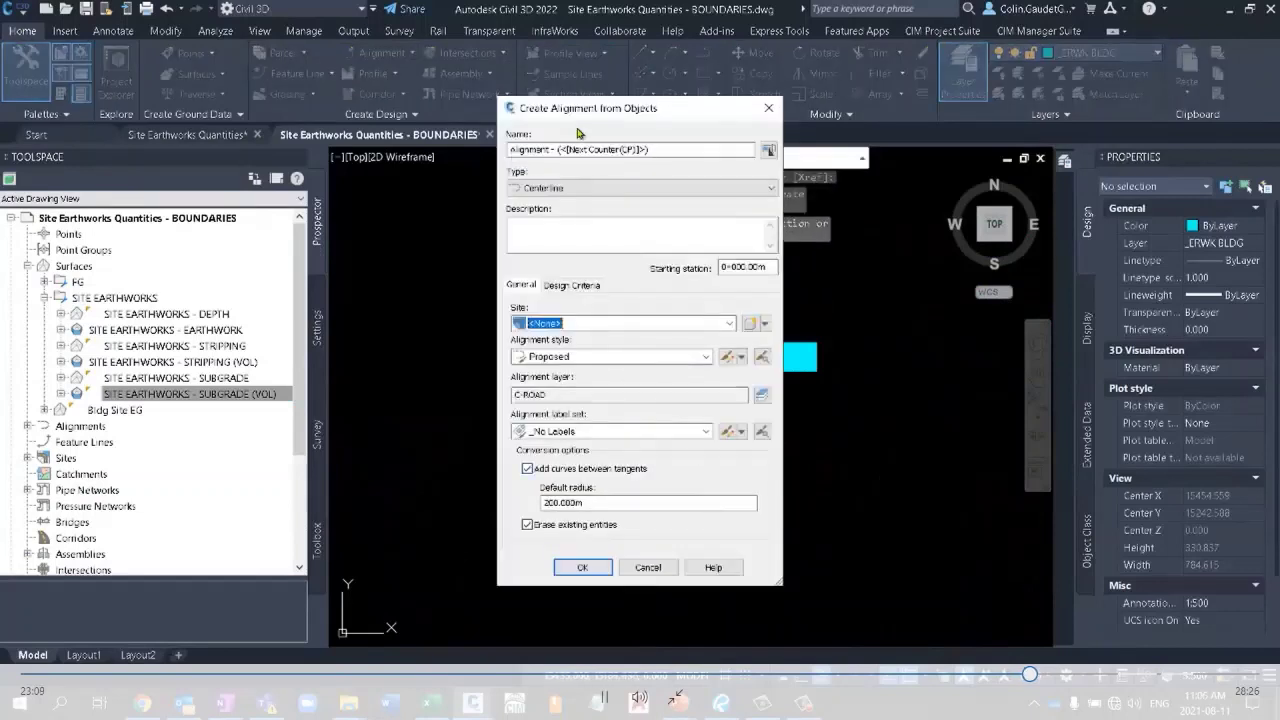
{"action": "left_click_drag", "start_coordinate": [737, 149], "coordinate": [513, 147]}
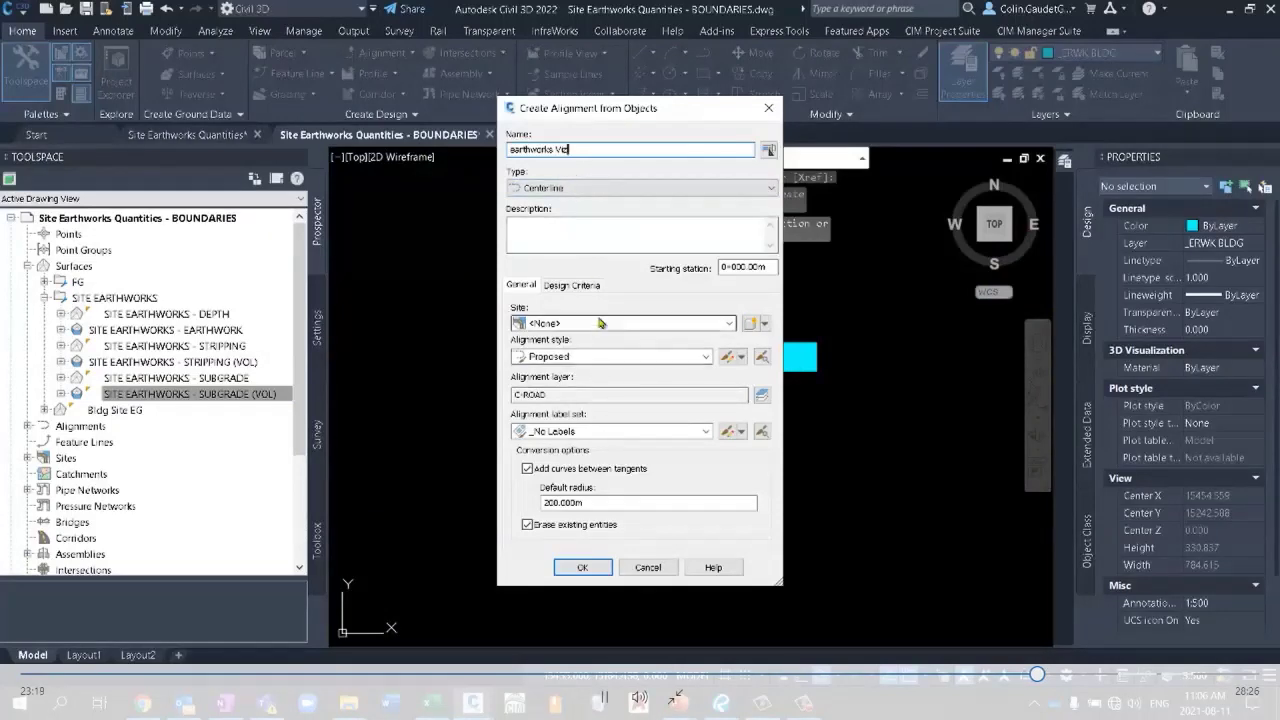
{"action": "left_click", "coordinate": [587, 567]}
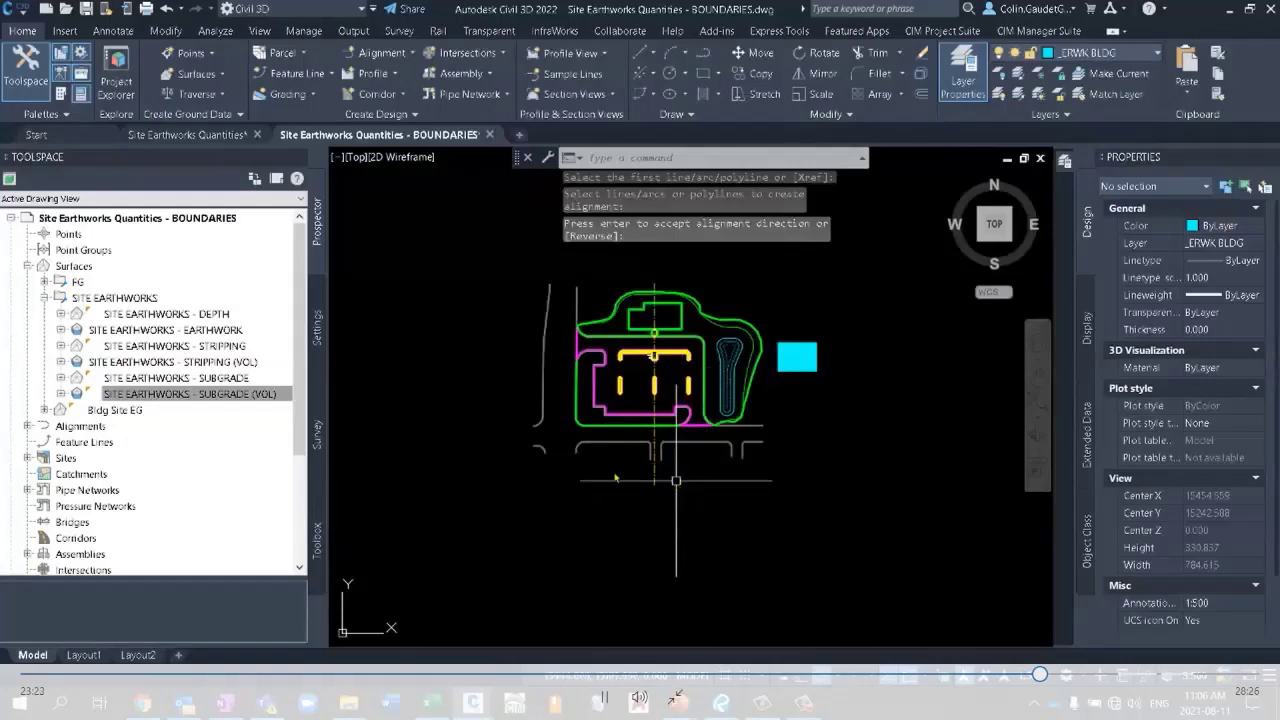
Start surface profiles along the earthworks Viz alignment and add the Bldg Site EG, Bldg Site FG and SITE EARTHWORKS - DEPTH surfaces.
{"action": "left_click", "coordinate": [381, 81]}
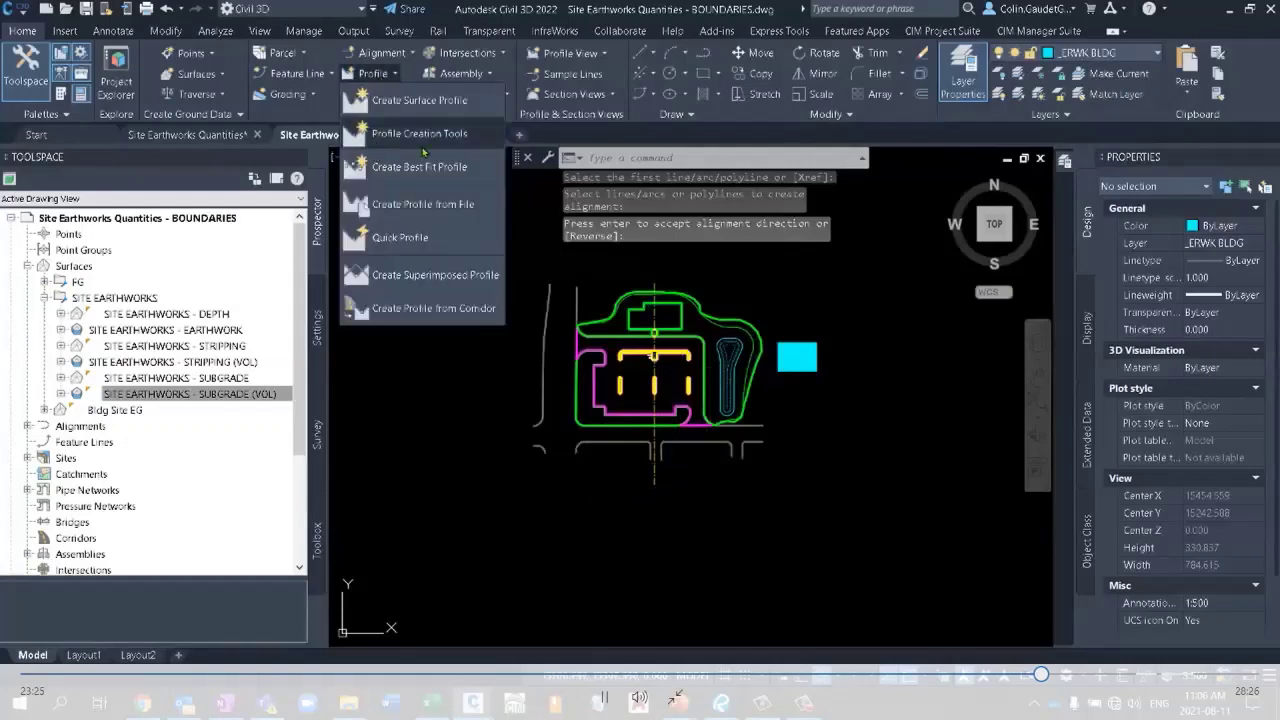
{"action": "left_click", "coordinate": [440, 97]}
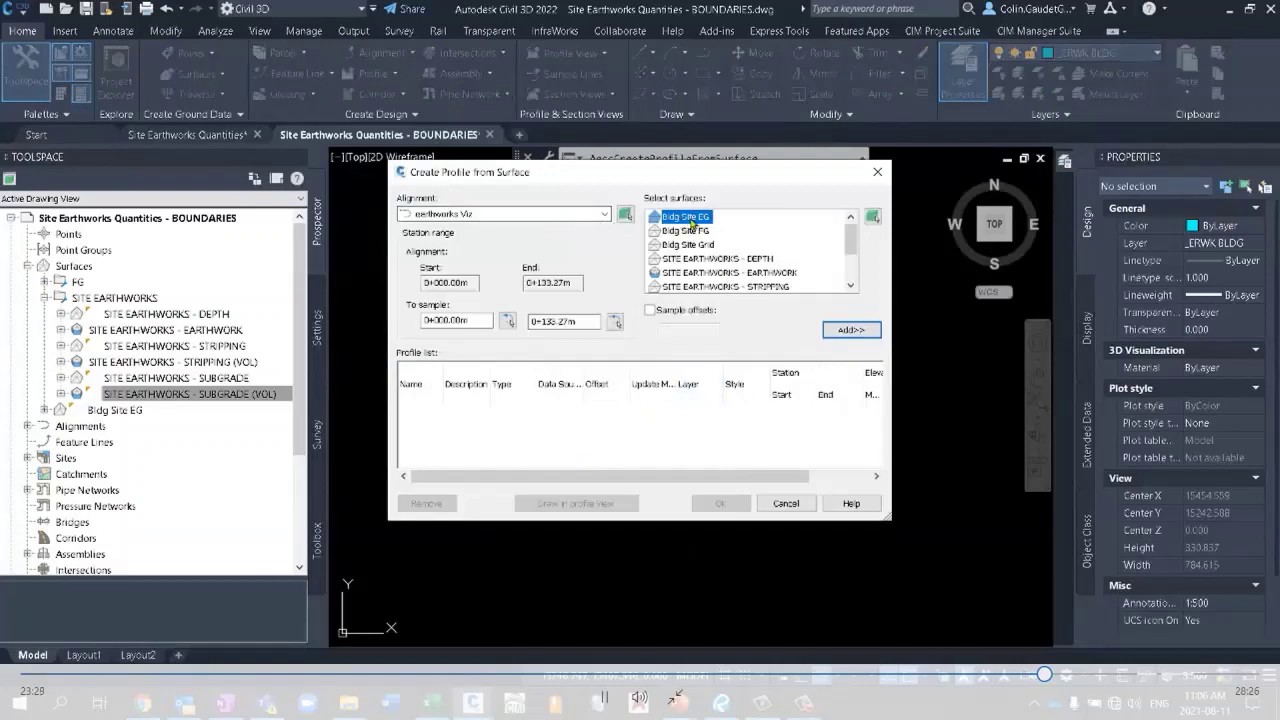
{"action": "left_click", "coordinate": [856, 334]}
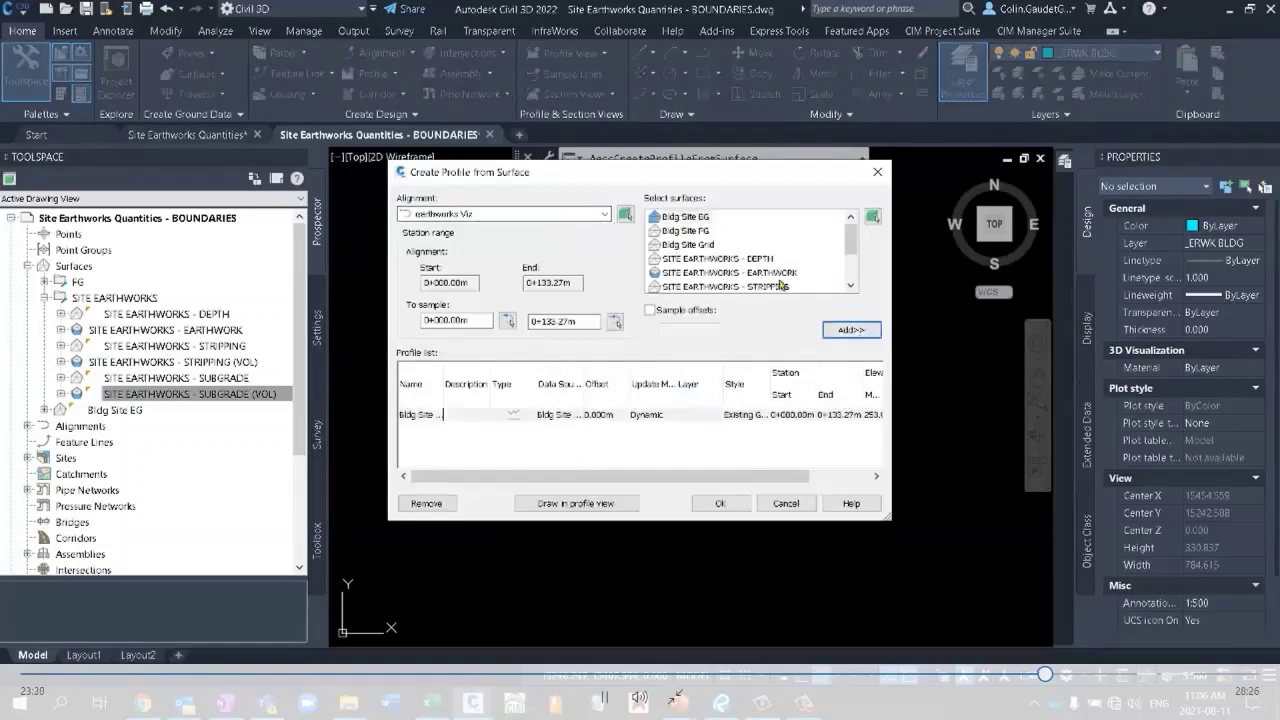
{"action": "left_click", "coordinate": [843, 333]}
{"action": "left_click", "coordinate": [727, 261]}
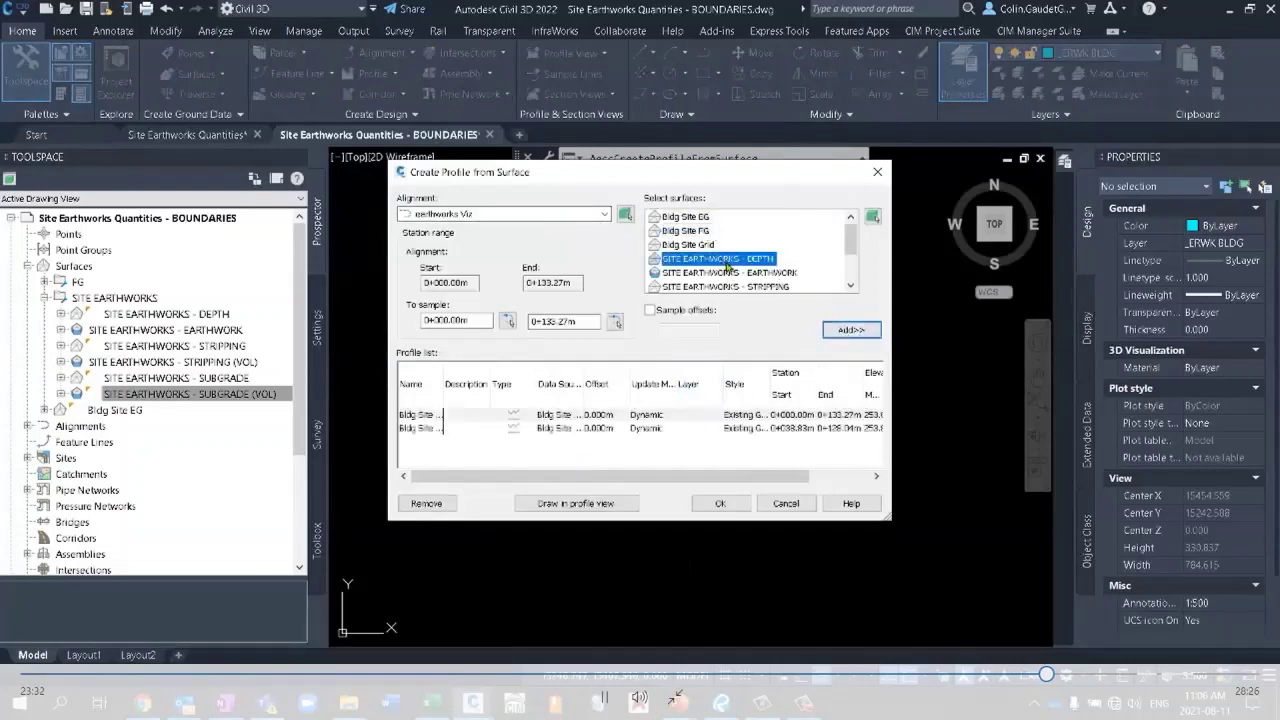
{"action": "left_click", "coordinate": [848, 330]}
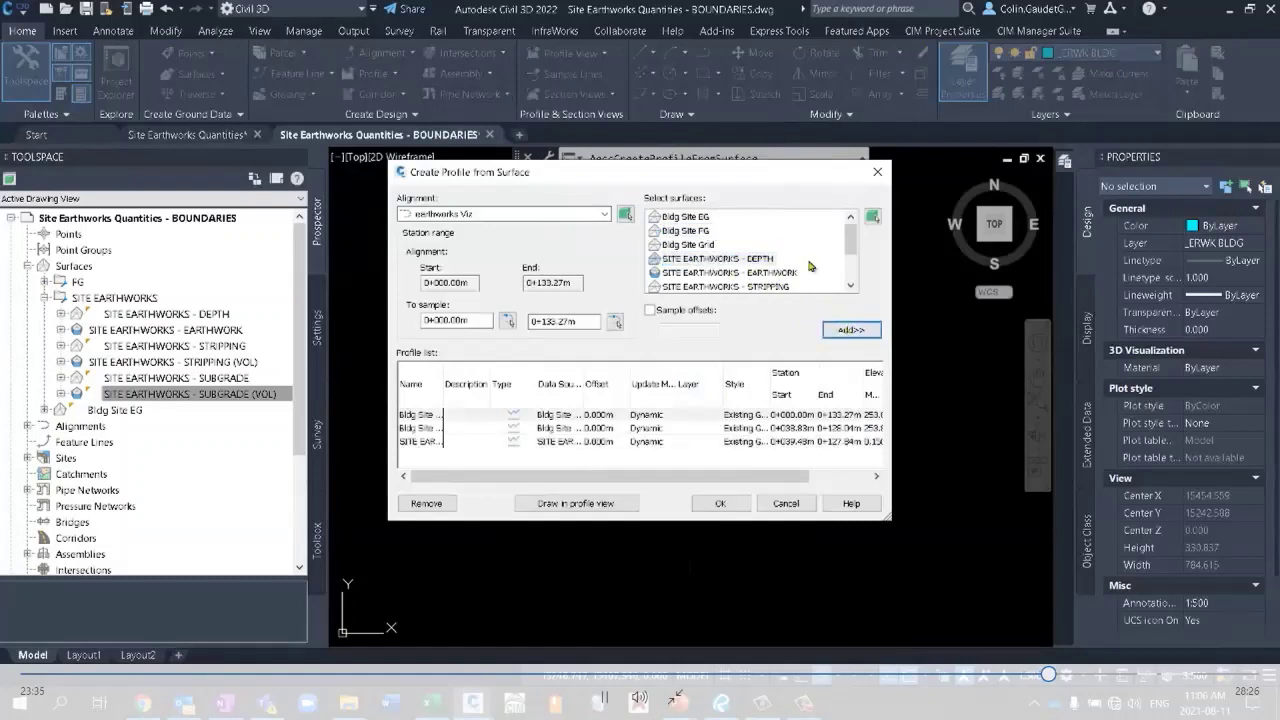
Add the SITE EARTHWORKS - STRIPPING and SITE EARTHWORKS - SUBGRADE surfaces to the profile list.
{"action": "left_click", "coordinate": [850, 287]}
{"action": "left_click", "coordinate": [850, 287]}
{"action": "left_click", "coordinate": [760, 246]}
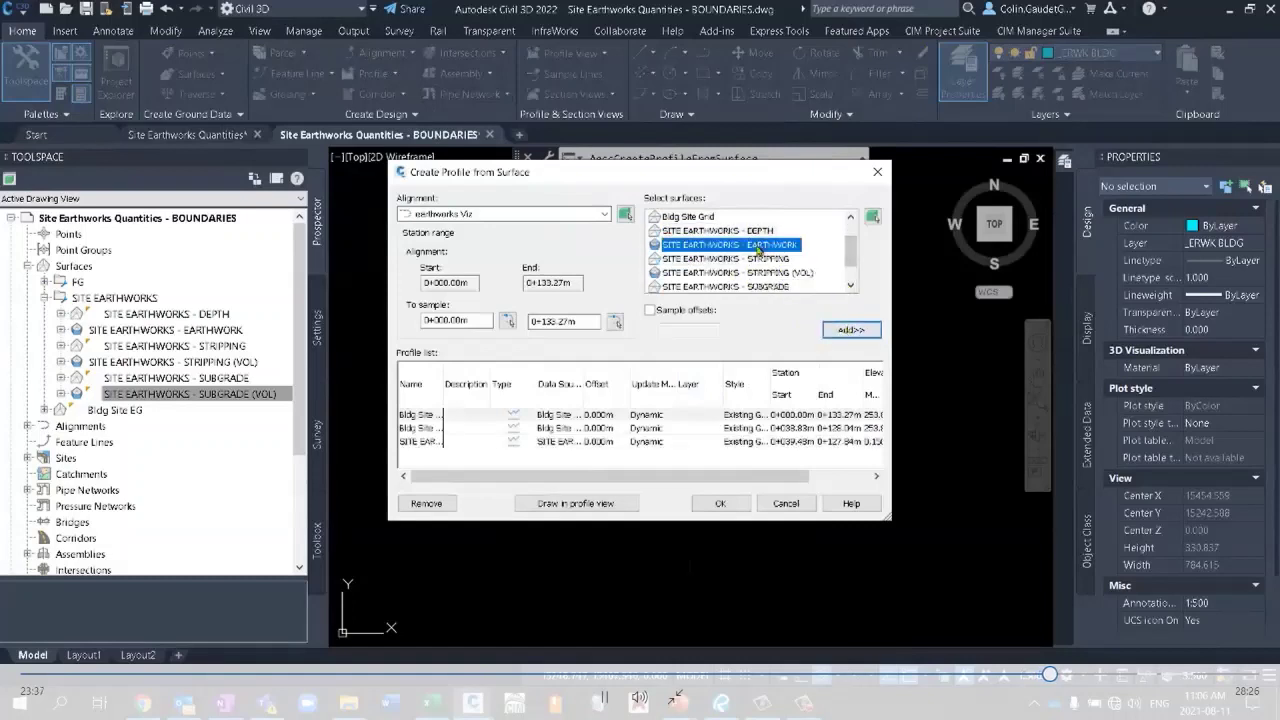
{"action": "left_click", "coordinate": [848, 330]}
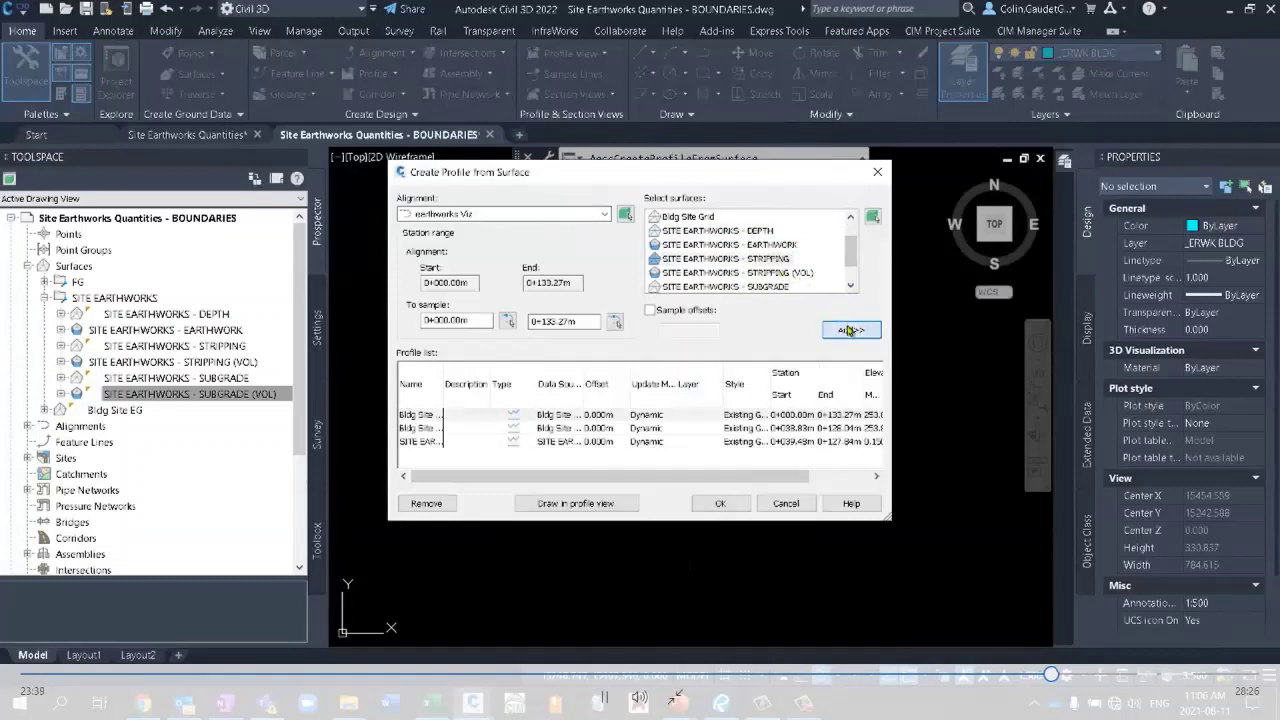
{"action": "left_click", "coordinate": [800, 287]}
{"action": "left_click", "coordinate": [851, 286]}
{"action": "left_click", "coordinate": [851, 286]}
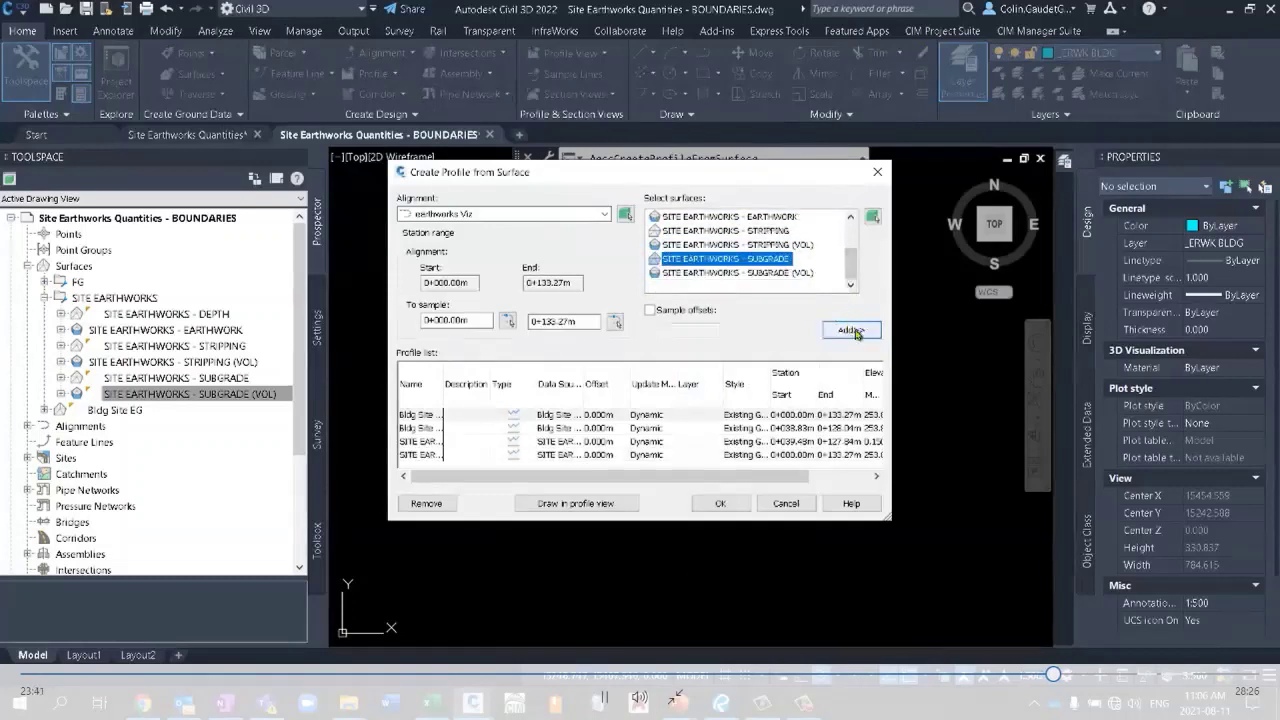
{"action": "left_click", "coordinate": [853, 331]}
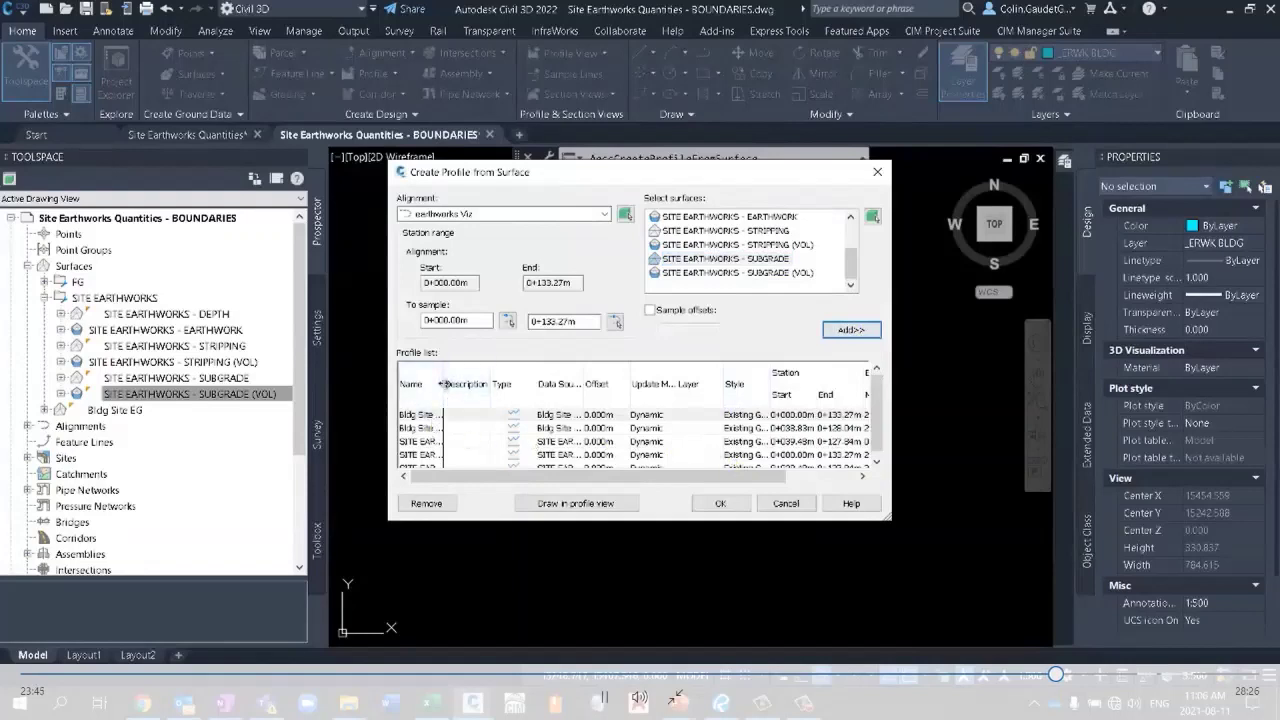
Widen the profile list so the full names are readable, and assign the Design Profile style to the Bldg Site FG profile.
{"action": "left_click", "coordinate": [481, 380]}
{"action": "left_click_drag", "start_coordinate": [482, 381], "coordinate": [490, 384]}
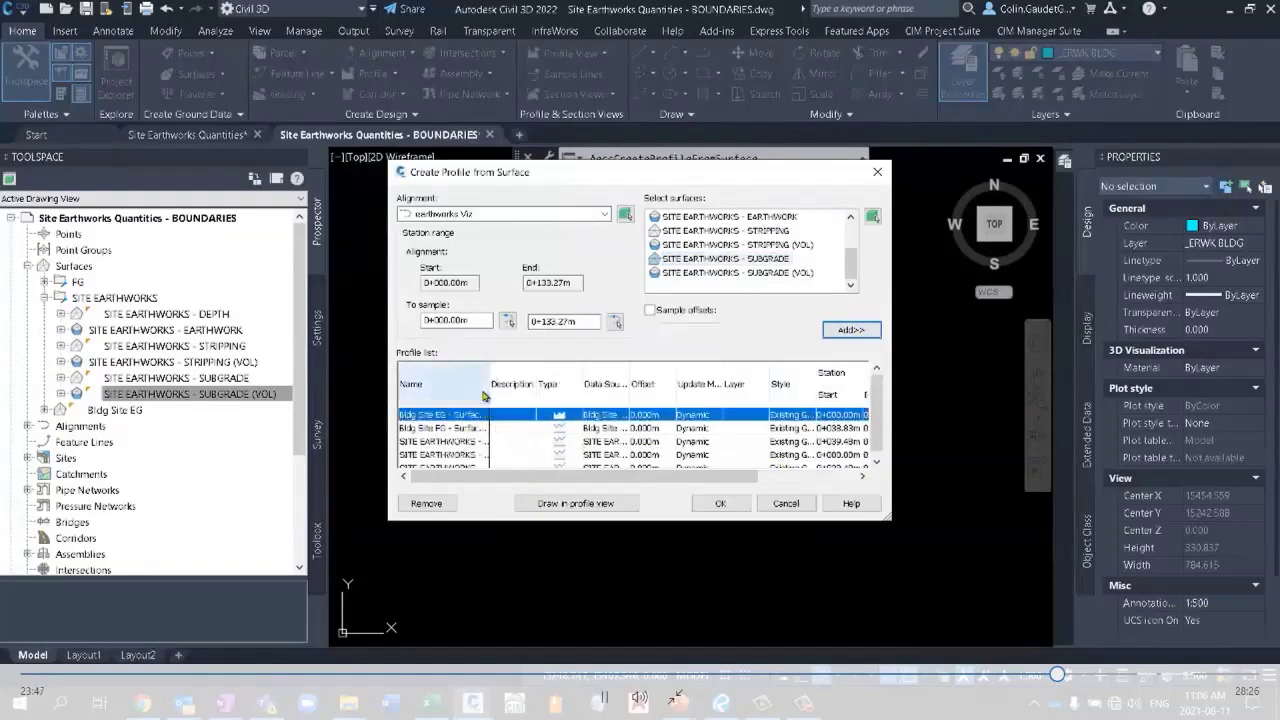
{"action": "left_click_drag", "start_coordinate": [590, 373], "coordinate": [587, 386]}
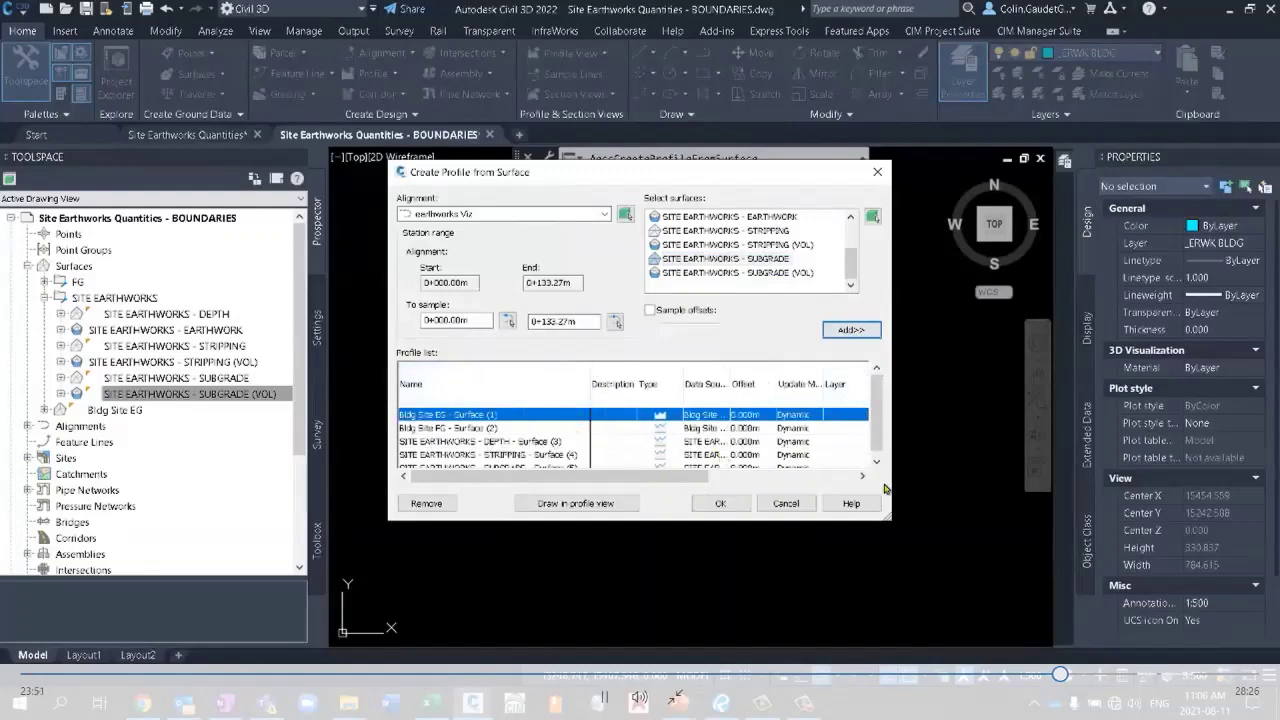
{"action": "left_click_drag", "start_coordinate": [884, 514], "coordinate": [980, 519]}
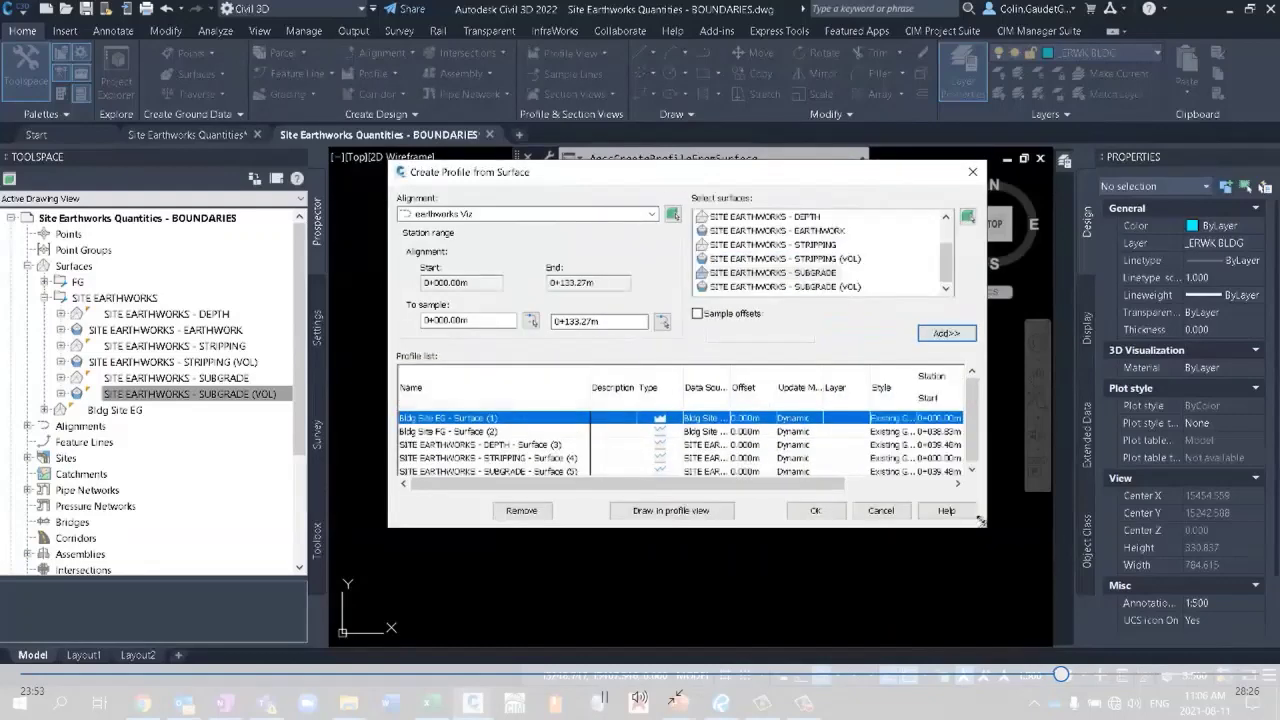
{"action": "left_click", "coordinate": [889, 431]}
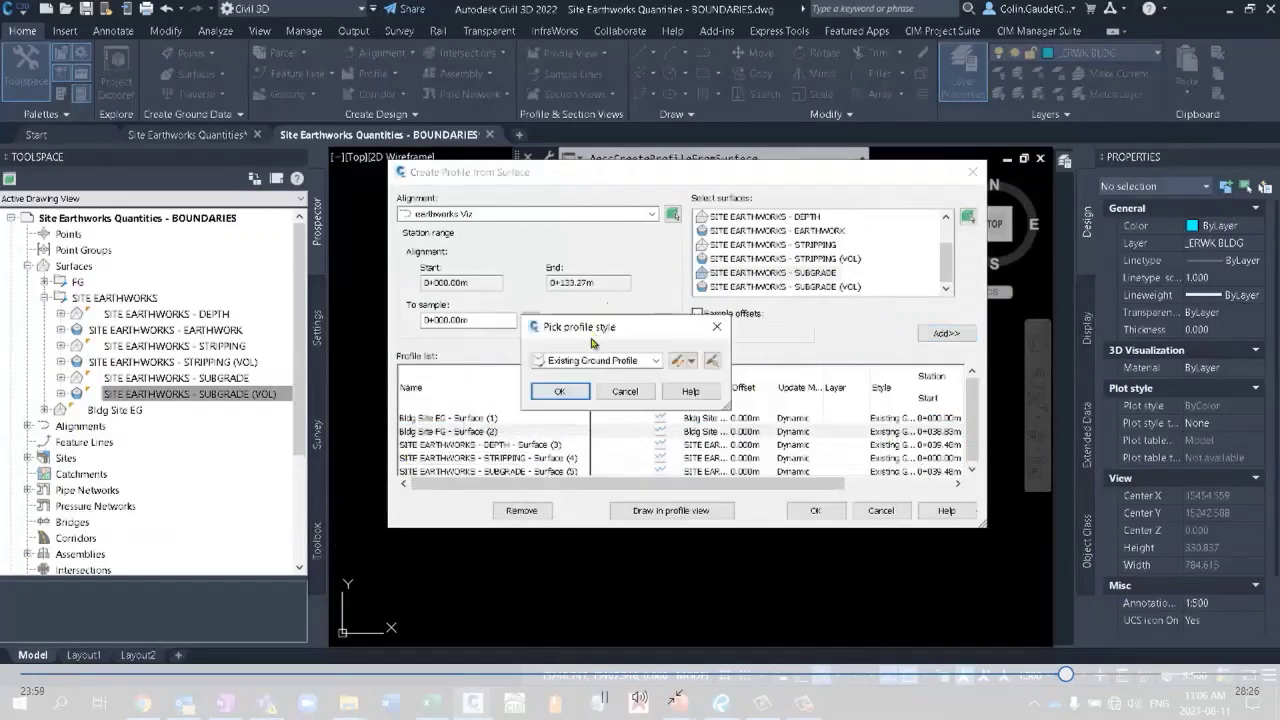
{"action": "left_click", "coordinate": [596, 360]}
{"action": "left_click", "coordinate": [592, 390]}
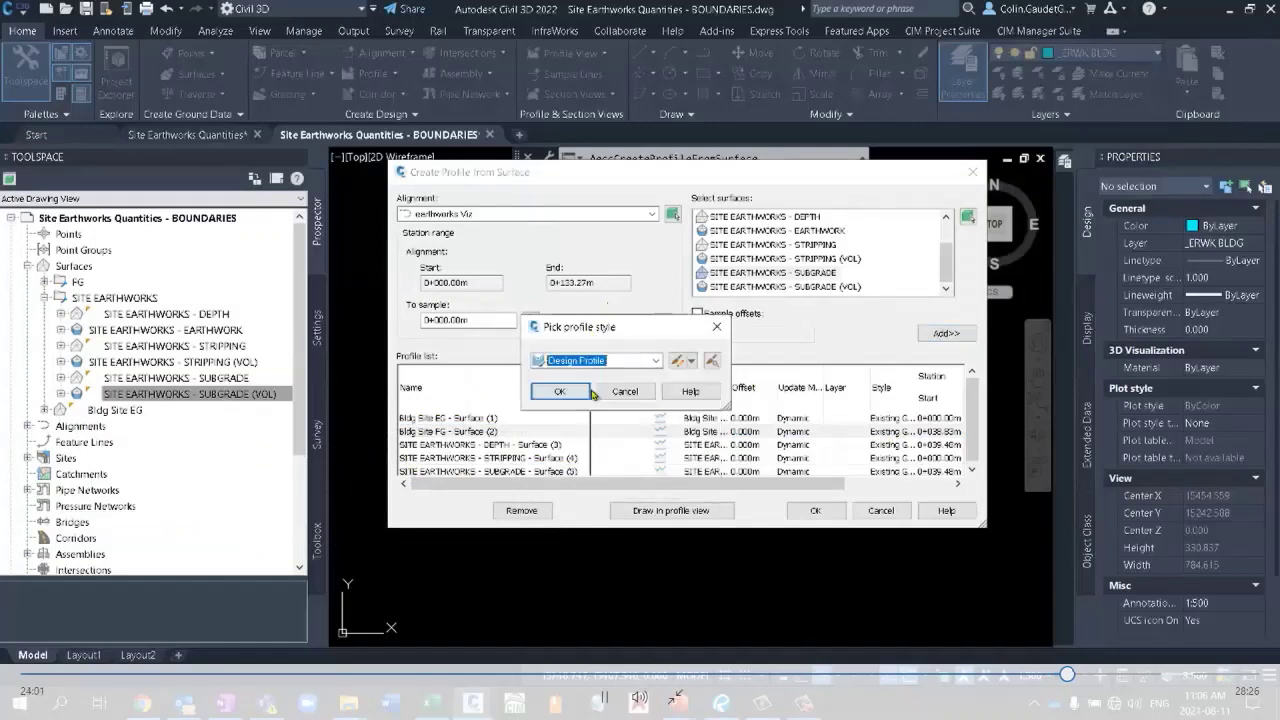
{"action": "left_click", "coordinate": [560, 391]}
Assign the Layout profile style to the SITE EARTHWORKS - STRIPPING profile.
{"action": "left_click", "coordinate": [528, 446]}
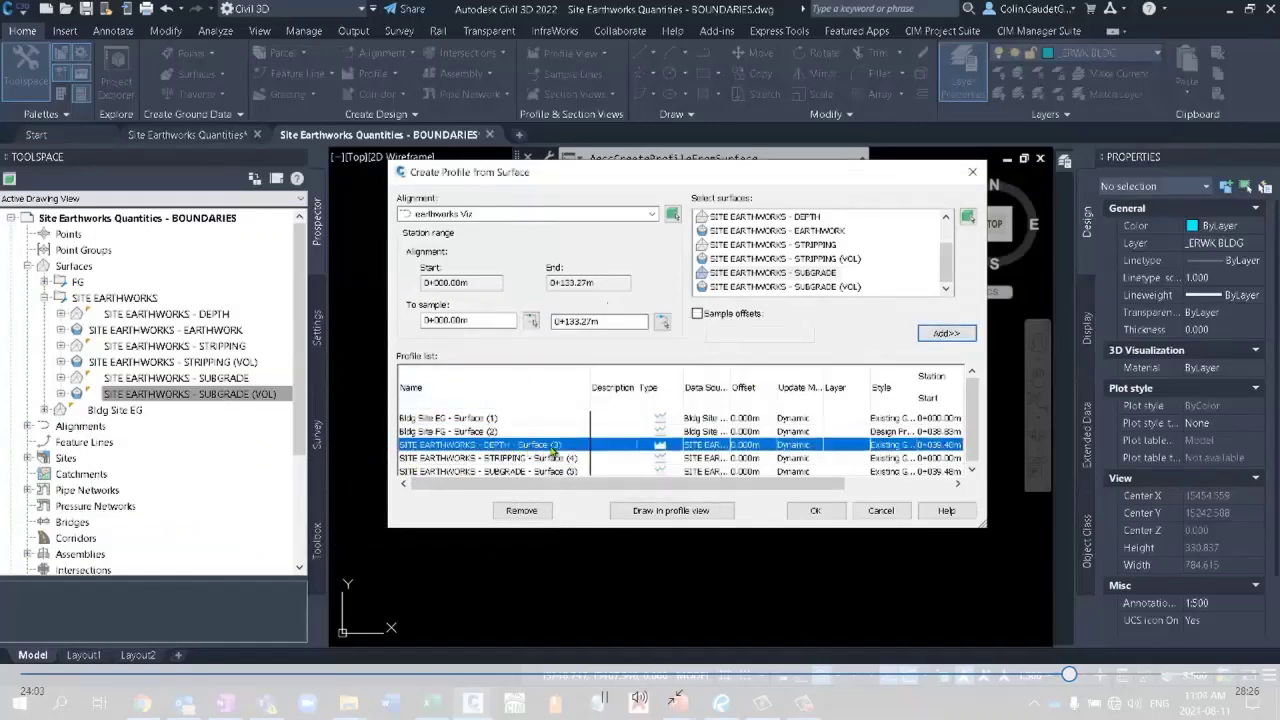
{"action": "left_click", "coordinate": [541, 459]}
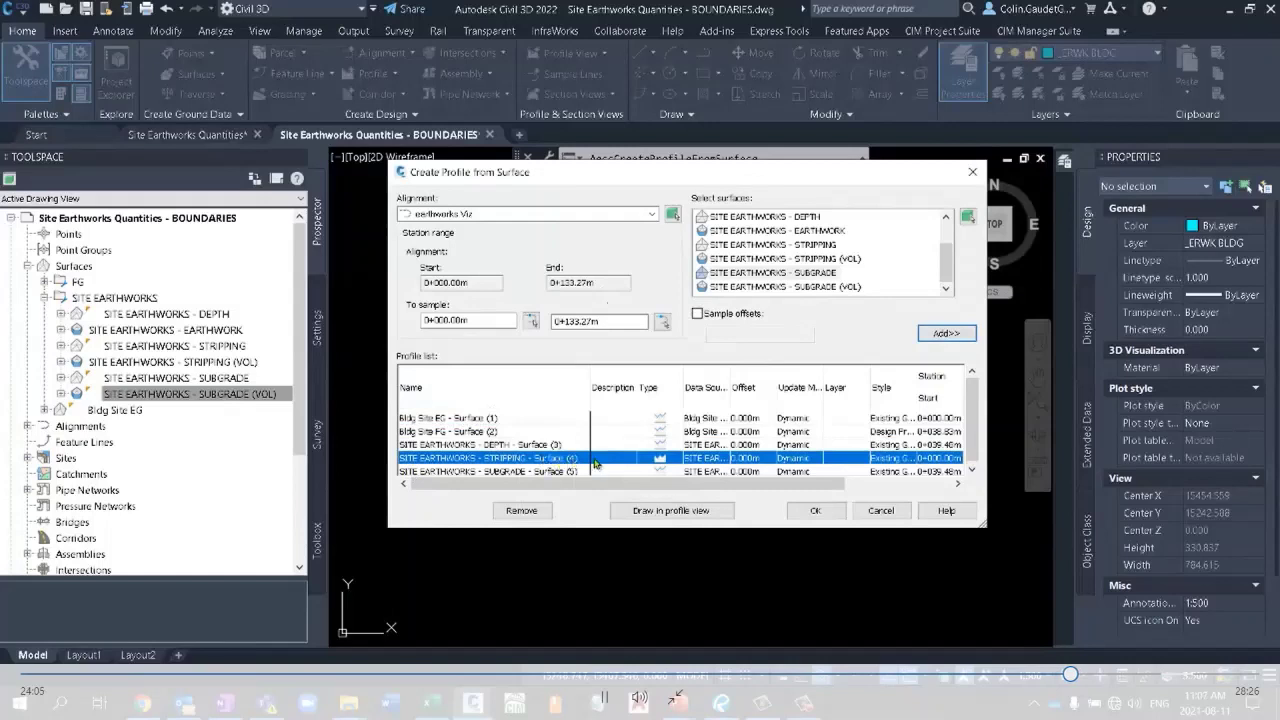
{"action": "left_click", "coordinate": [896, 462]}
{"action": "left_click", "coordinate": [656, 361]}
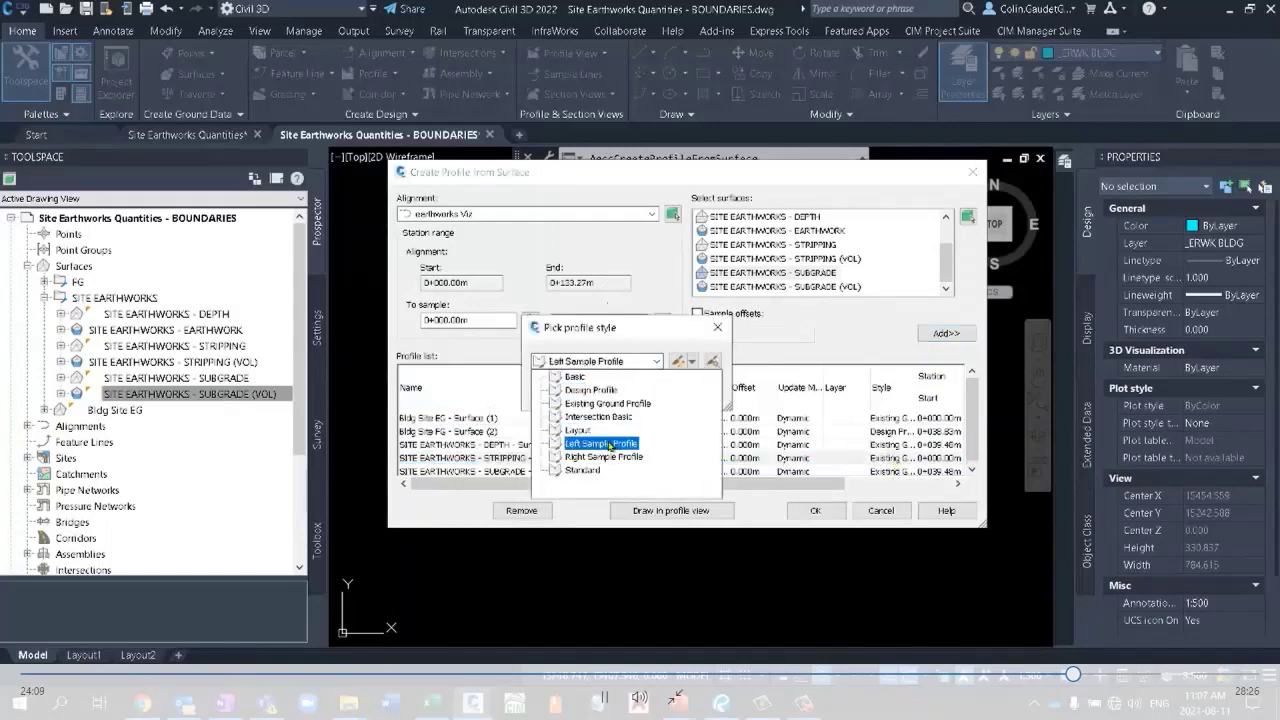
{"action": "left_click", "coordinate": [575, 430]}
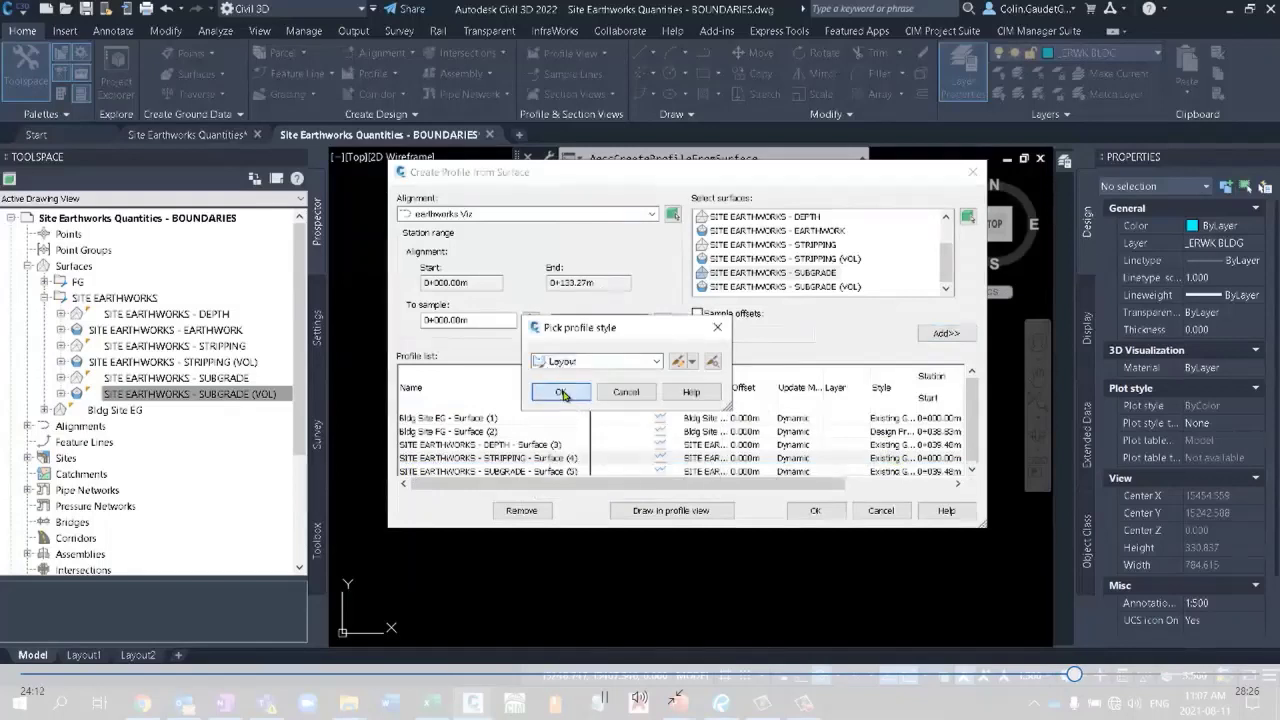
{"action": "left_click", "coordinate": [584, 402]}
Assign the Design Profile style to the SITE EARTHWORKS - SUBGRADE profile.
{"action": "left_click", "coordinate": [603, 470]}
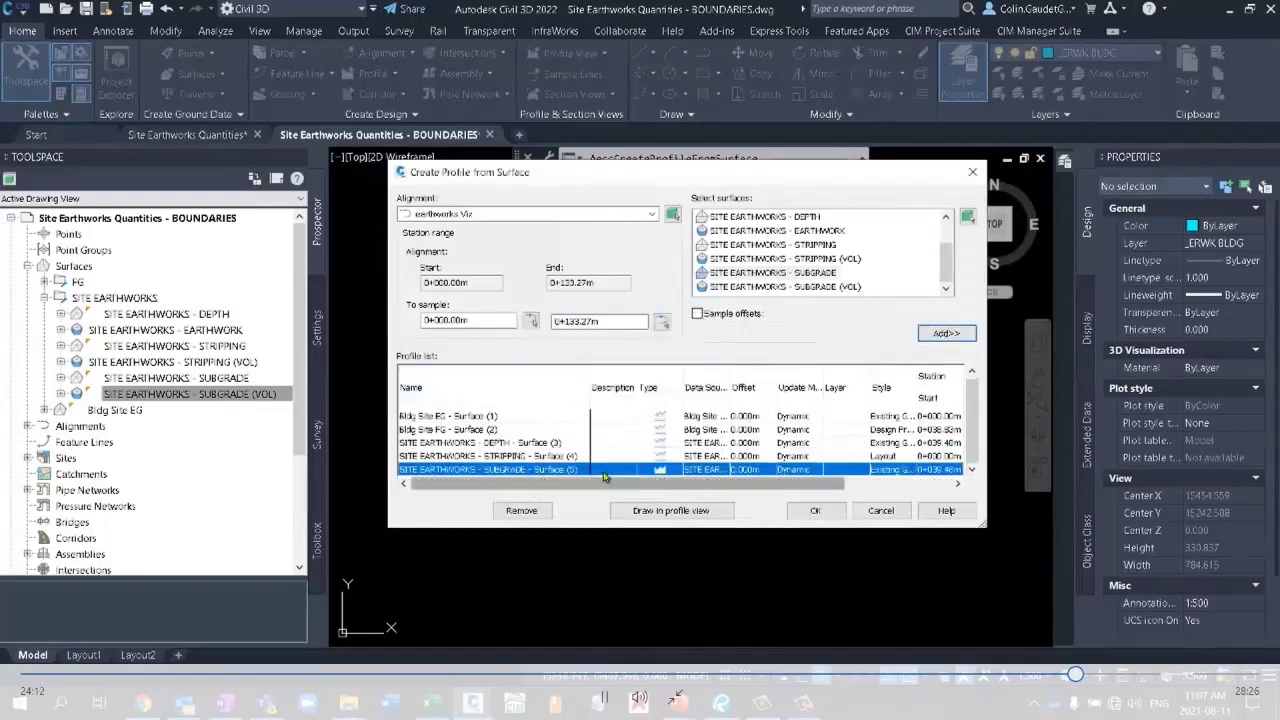
{"action": "left_click", "coordinate": [896, 470]}
{"action": "left_click", "coordinate": [656, 361]}
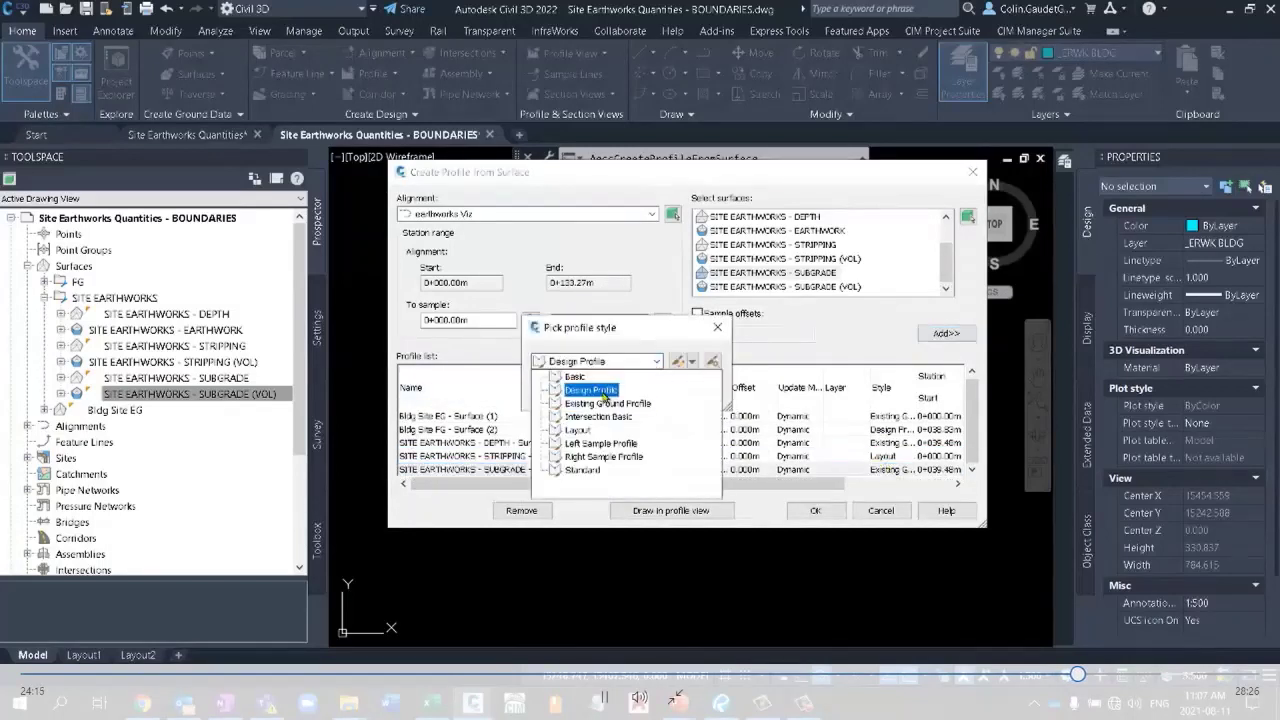
{"action": "left_click", "coordinate": [580, 382]}
{"action": "left_click", "coordinate": [584, 394]}
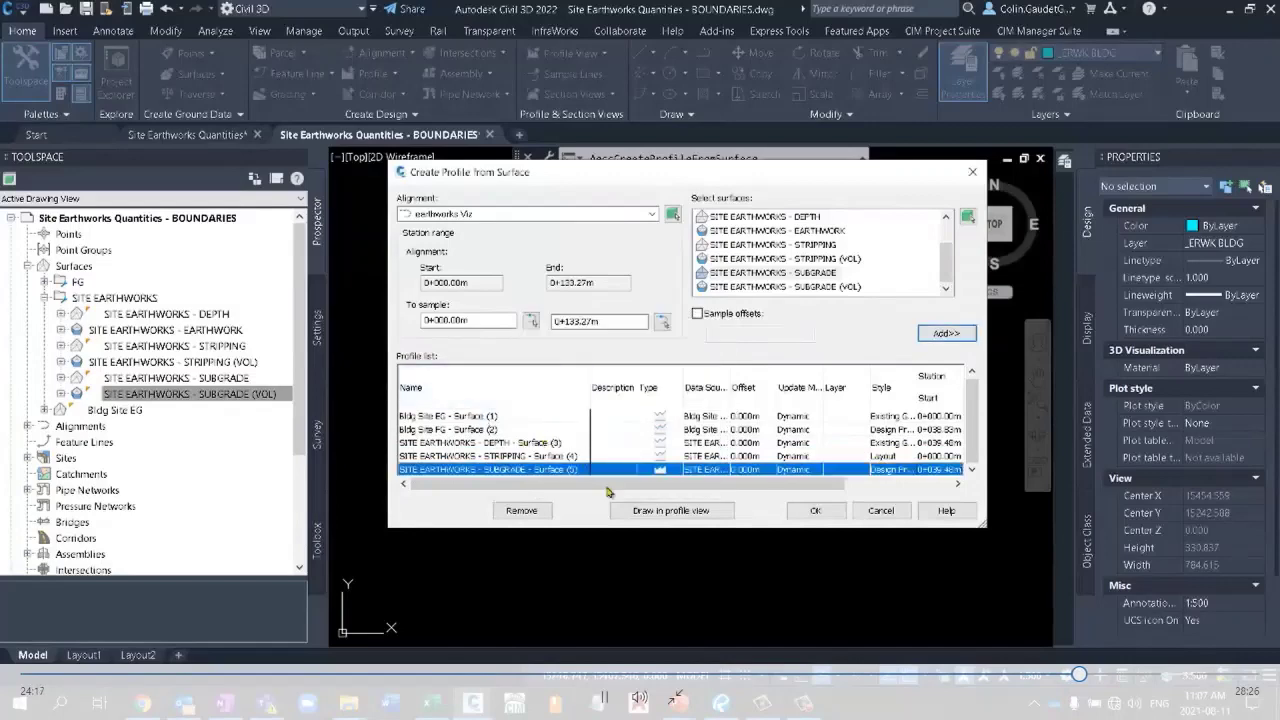
Create a profile view of the earthworks Viz alignment with the default settings, placed just east of the cyan rectangle, and inspect its profiles.
{"action": "left_click", "coordinate": [645, 511]}
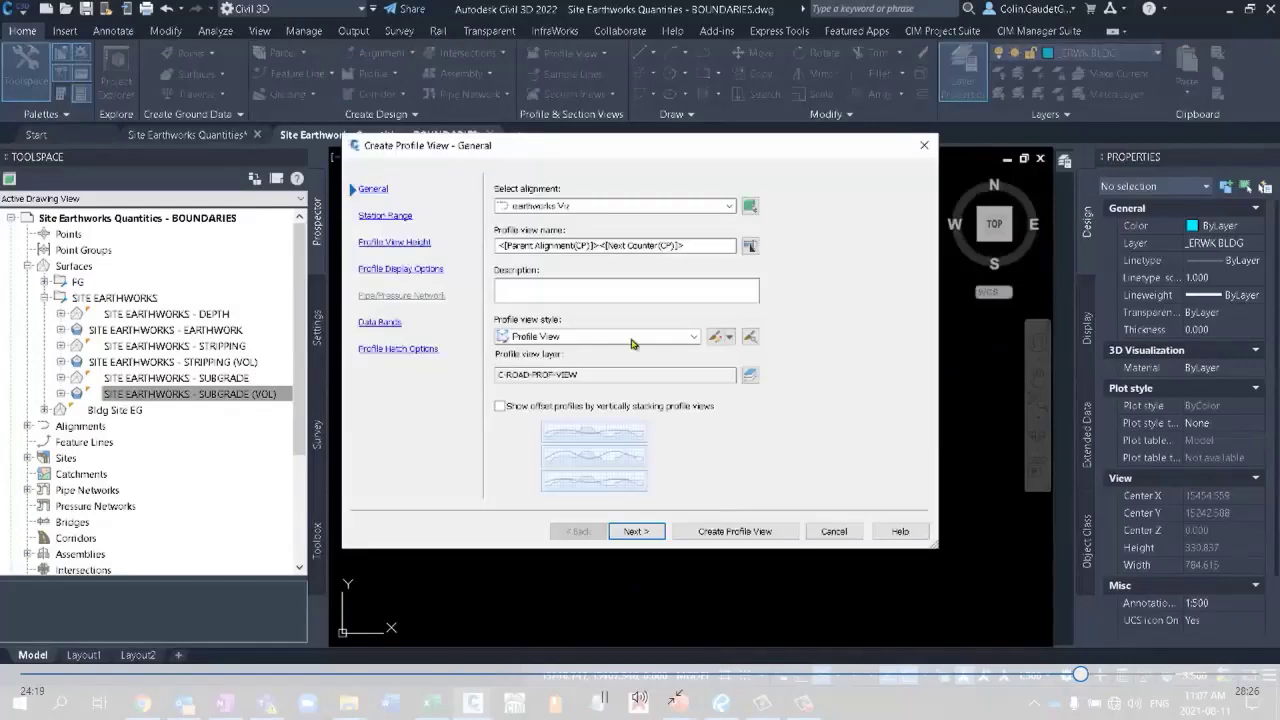
{"action": "left_click", "coordinate": [705, 534]}
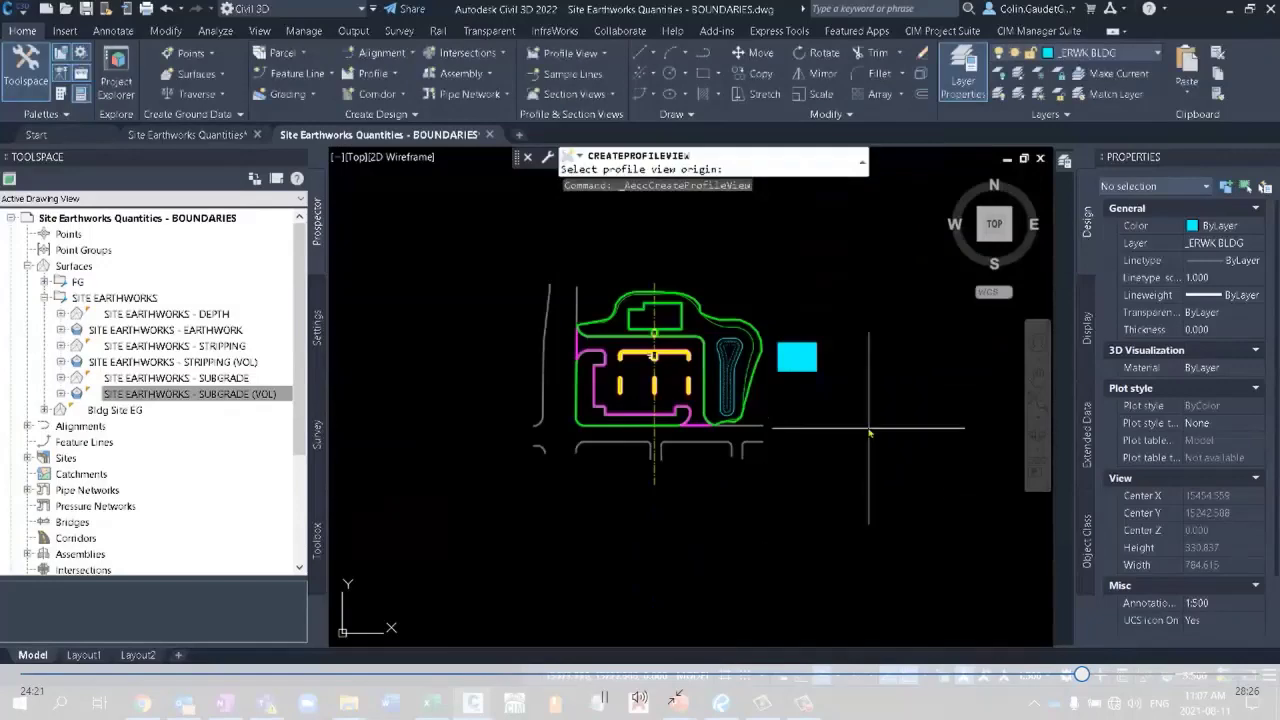
{"action": "left_click", "coordinate": [821, 405]}
{"action": "mouse_move", "coordinate": [757, 529]}
{"action": "middle_mouse_down"}
{"action": "mouse_move", "coordinate": [686, 520]}
{"action": "mouse_move", "coordinate": [568, 535]}
{"action": "middle_mouse_up"}
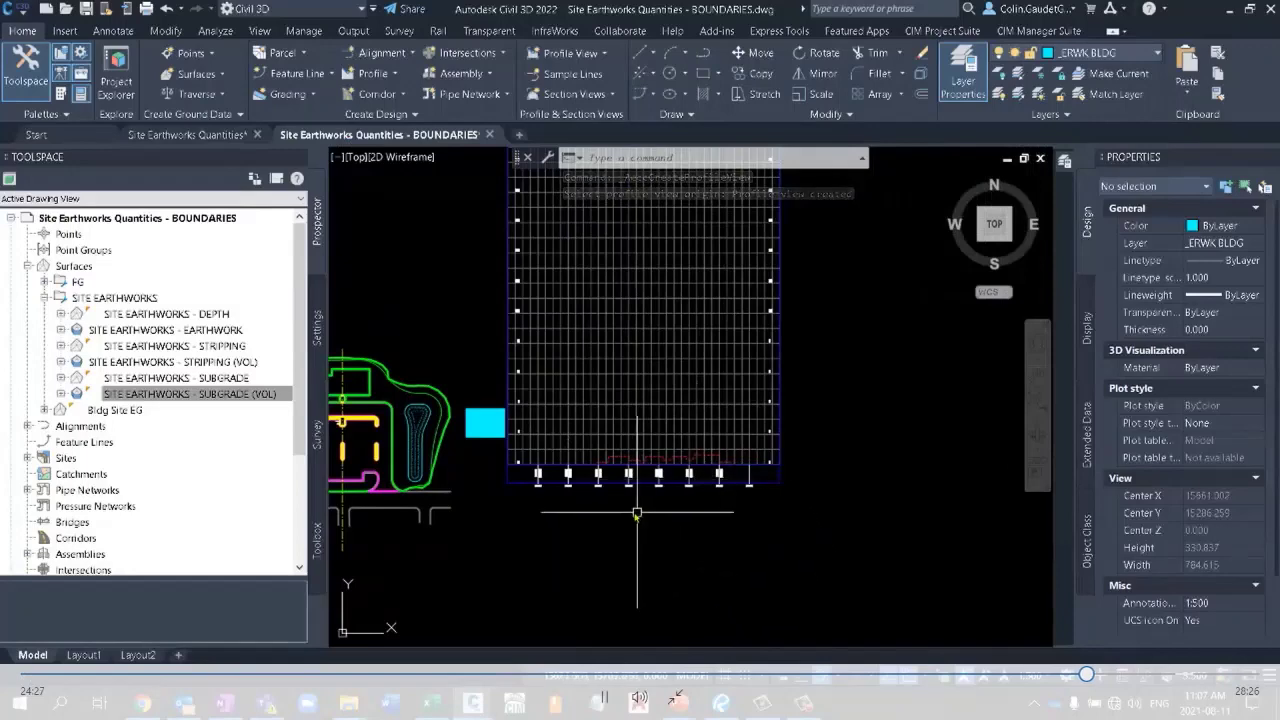
{"action": "scroll", "coordinate": [623, 484], "scroll_direction": "up", "scroll_amount": 5}
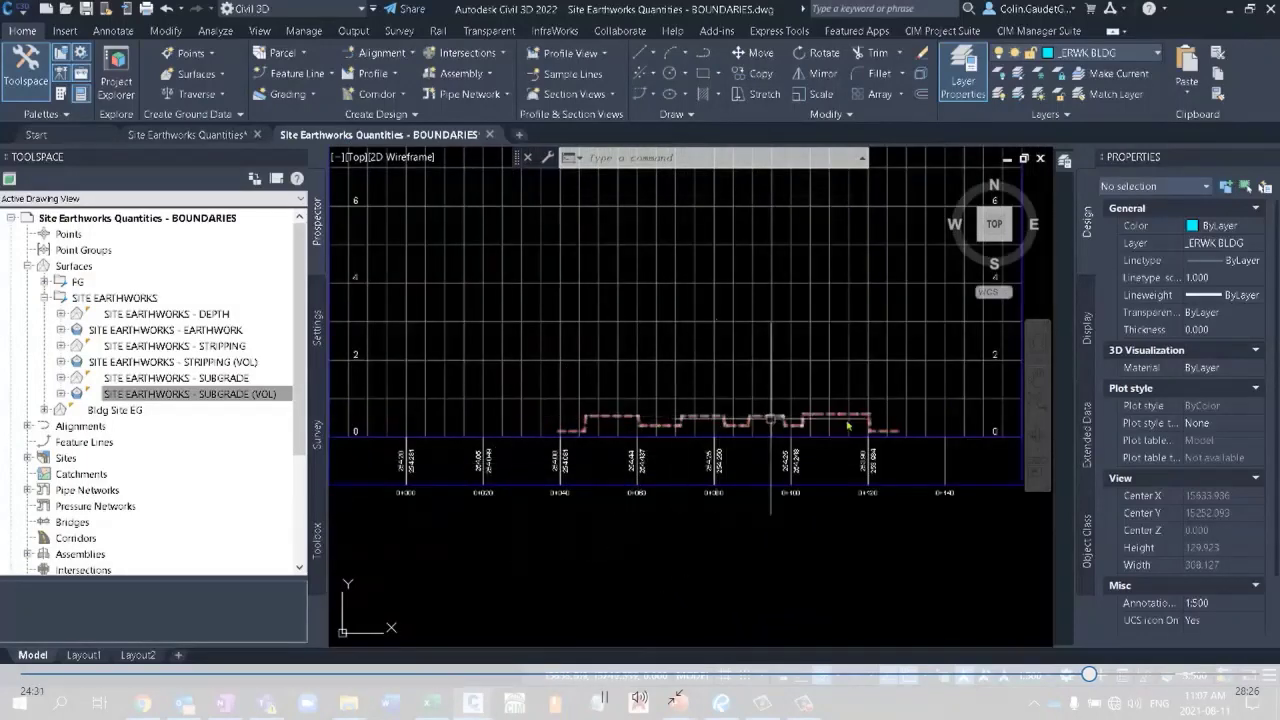
{"action": "scroll", "coordinate": [816, 512], "scroll_direction": "down", "scroll_amount": 4}
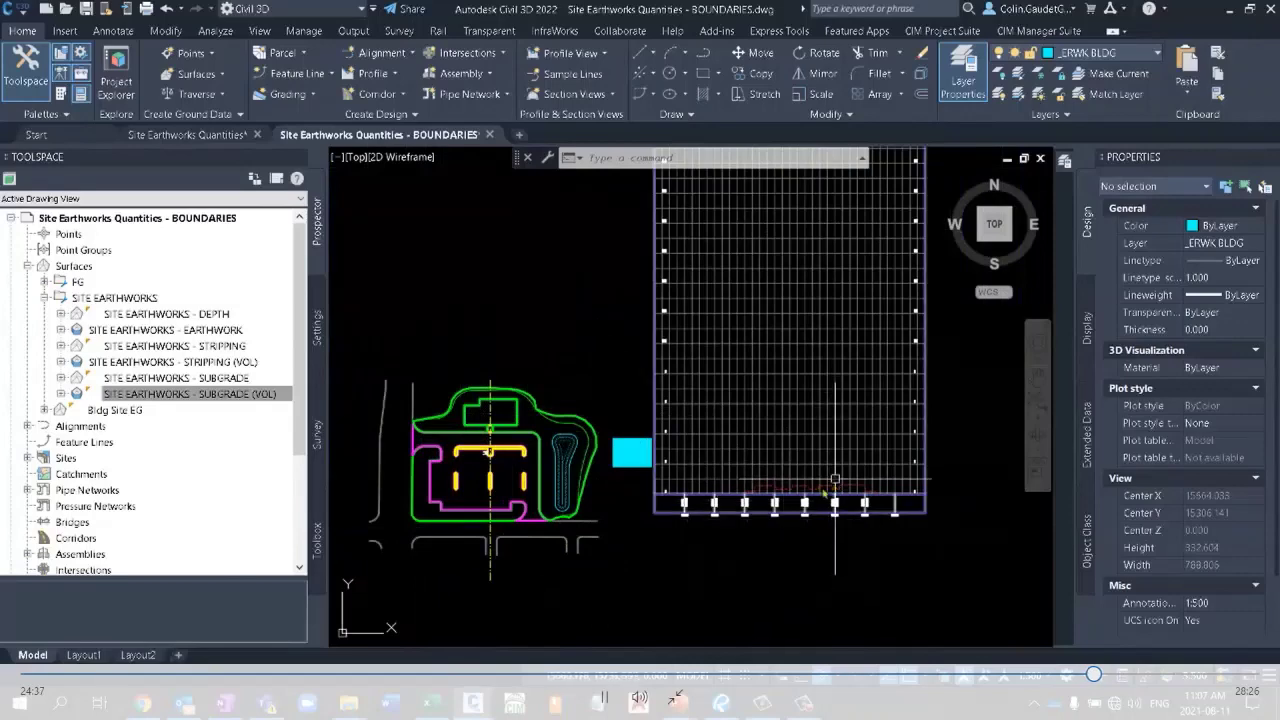
{"action": "scroll", "coordinate": [791, 496], "scroll_direction": "up", "scroll_amount": 6}
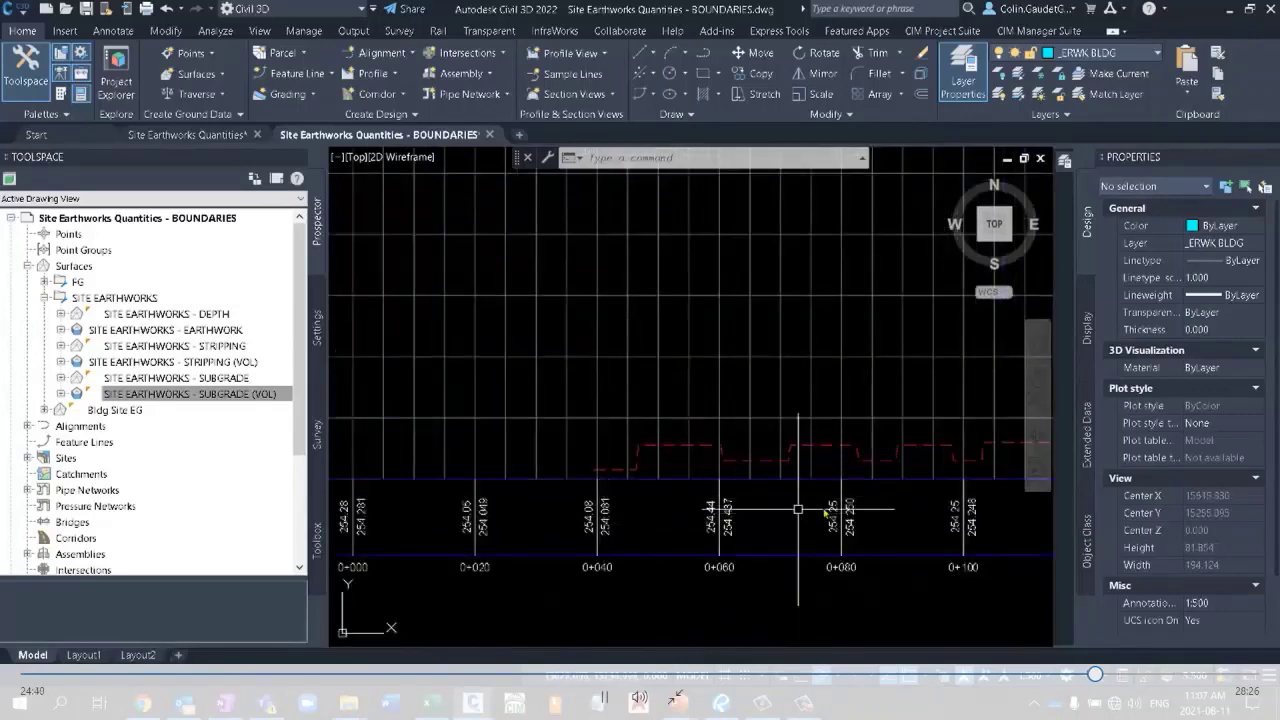
Examine the earthworks Viz profile view, comparing the existing ground, stripping, finished grade and subgrade profiles along the alignment.
{"action": "middle_click_drag", "start_coordinate": [848, 505], "coordinate": [628, 513]}
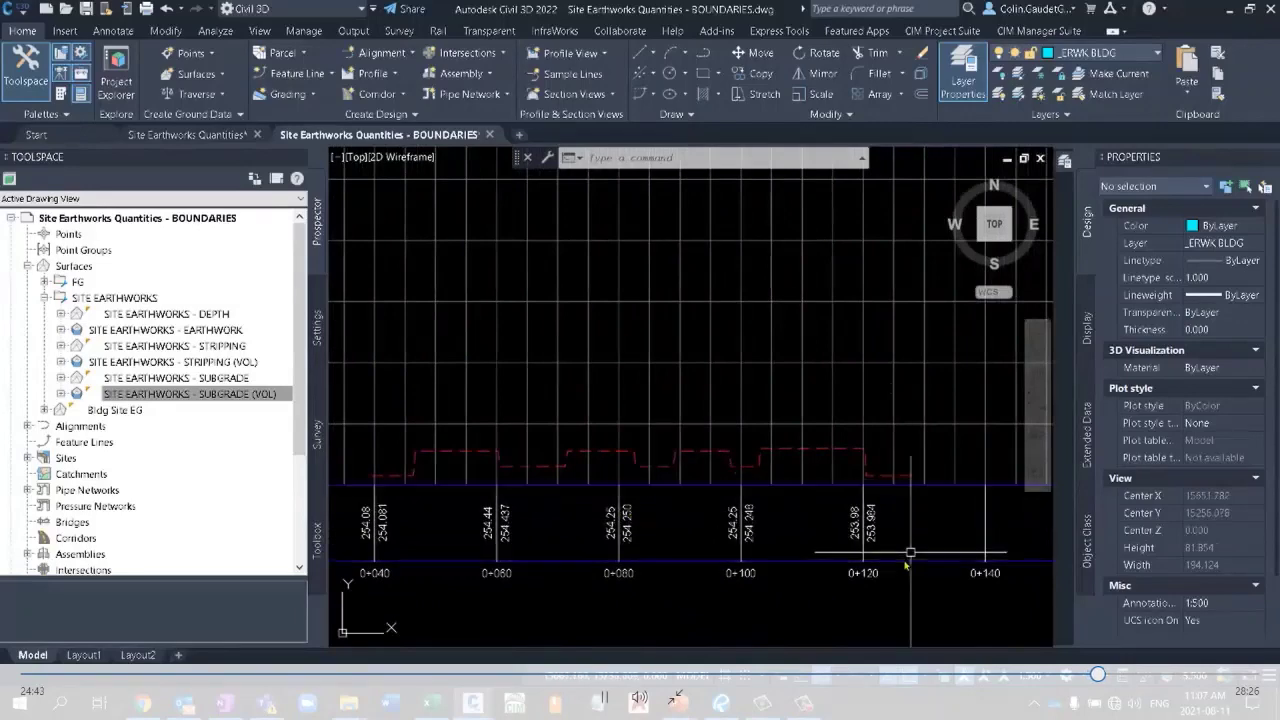
{"action": "scroll", "coordinate": [884, 560], "scroll_direction": "down", "scroll_amount": 8}
{"action": "scroll", "coordinate": [883, 573], "scroll_direction": "down", "scroll_amount": 4}
{"action": "scroll", "coordinate": [845, 333], "scroll_direction": "up", "scroll_amount": 6}
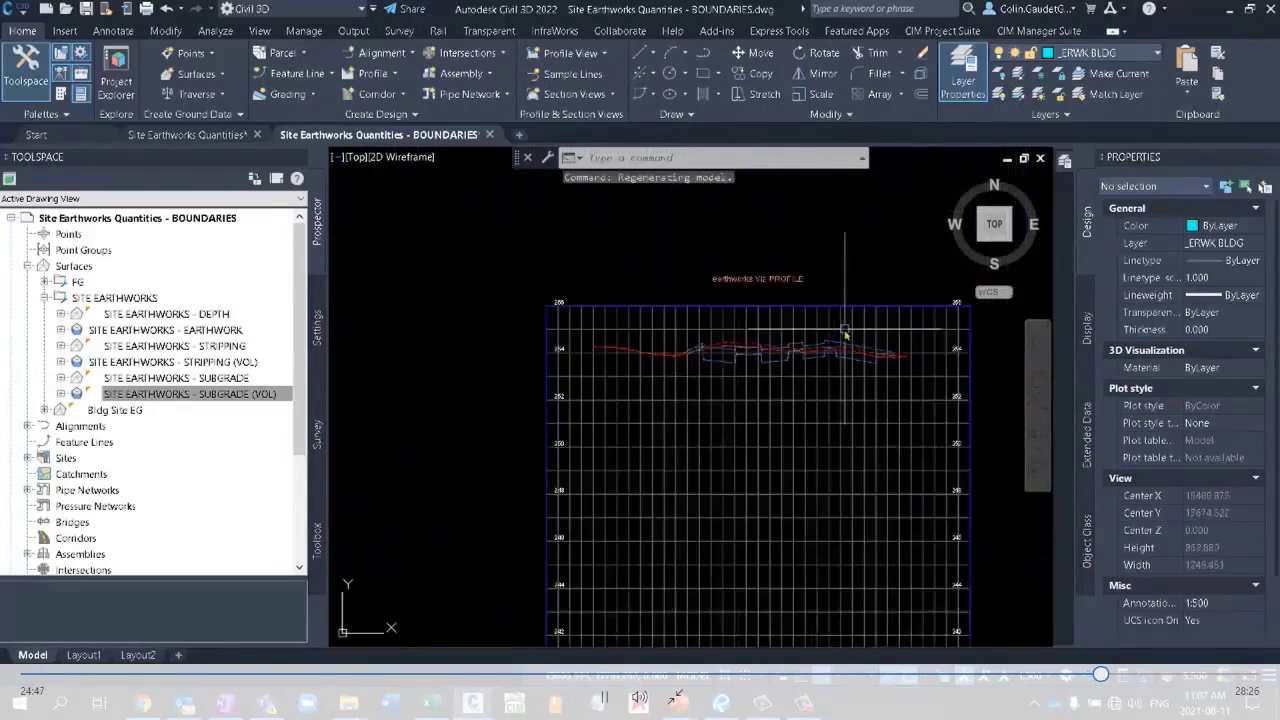
{"action": "scroll", "coordinate": [826, 331], "scroll_direction": "up", "scroll_amount": 2}
{"action": "scroll", "coordinate": [706, 410], "scroll_direction": "up", "scroll_amount": 2}
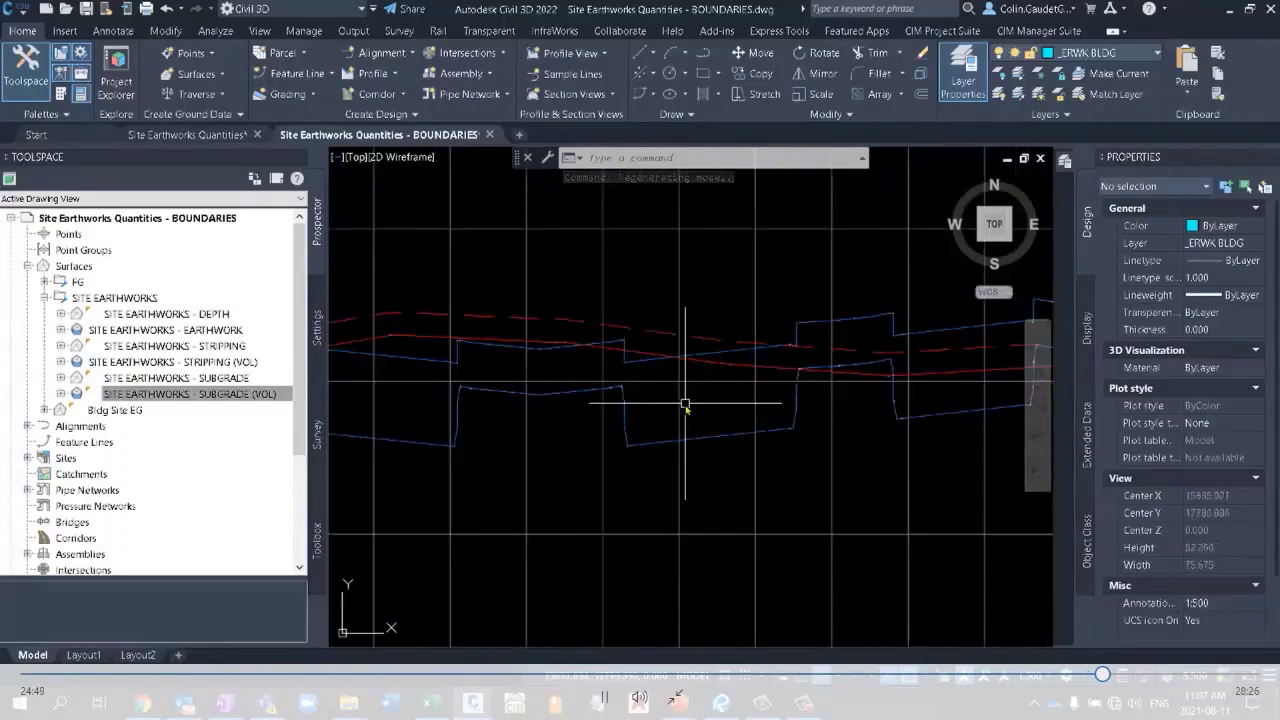
{"action": "scroll", "coordinate": [757, 429], "scroll_direction": "up", "scroll_amount": 2}
{"action": "mouse_move", "coordinate": [773, 442]}
{"action": "middle_mouse_down"}
{"action": "mouse_move", "coordinate": [651, 417]}
{"action": "mouse_move", "coordinate": [786, 429]}
{"action": "middle_mouse_up"}
{"action": "mouse_move", "coordinate": [758, 361]}
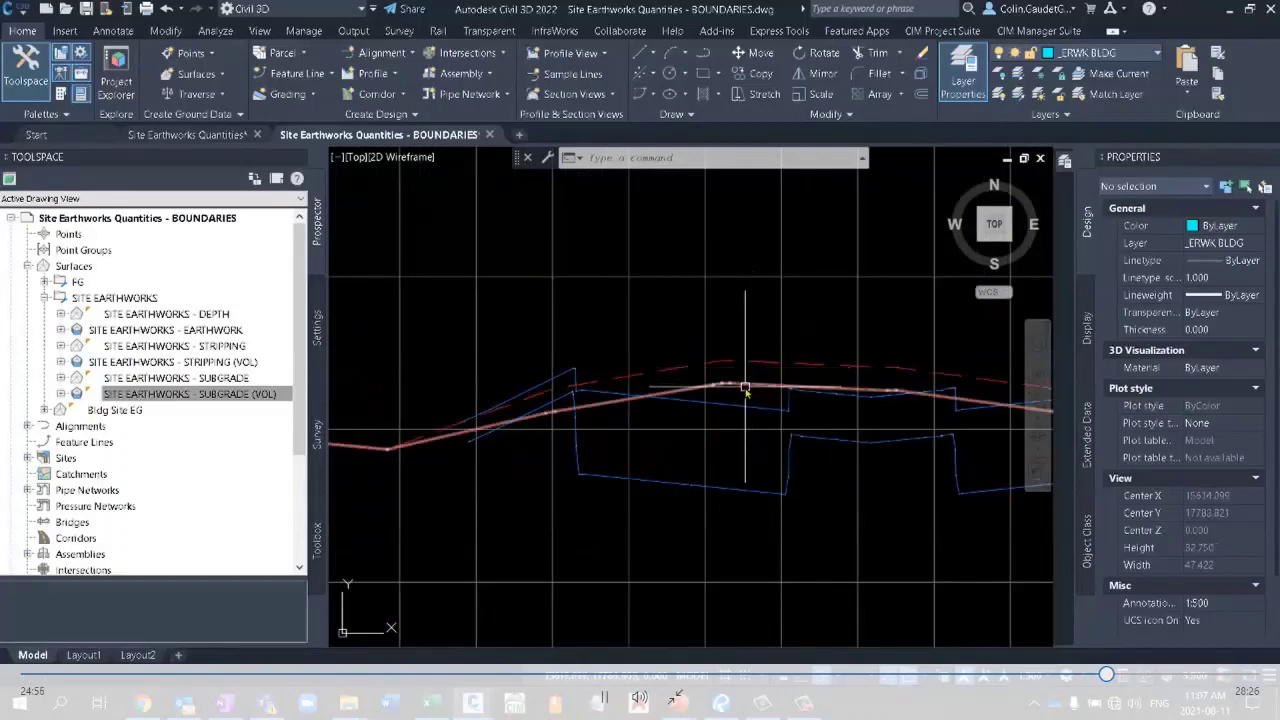
{"action": "mouse_move", "coordinate": [745, 390]}
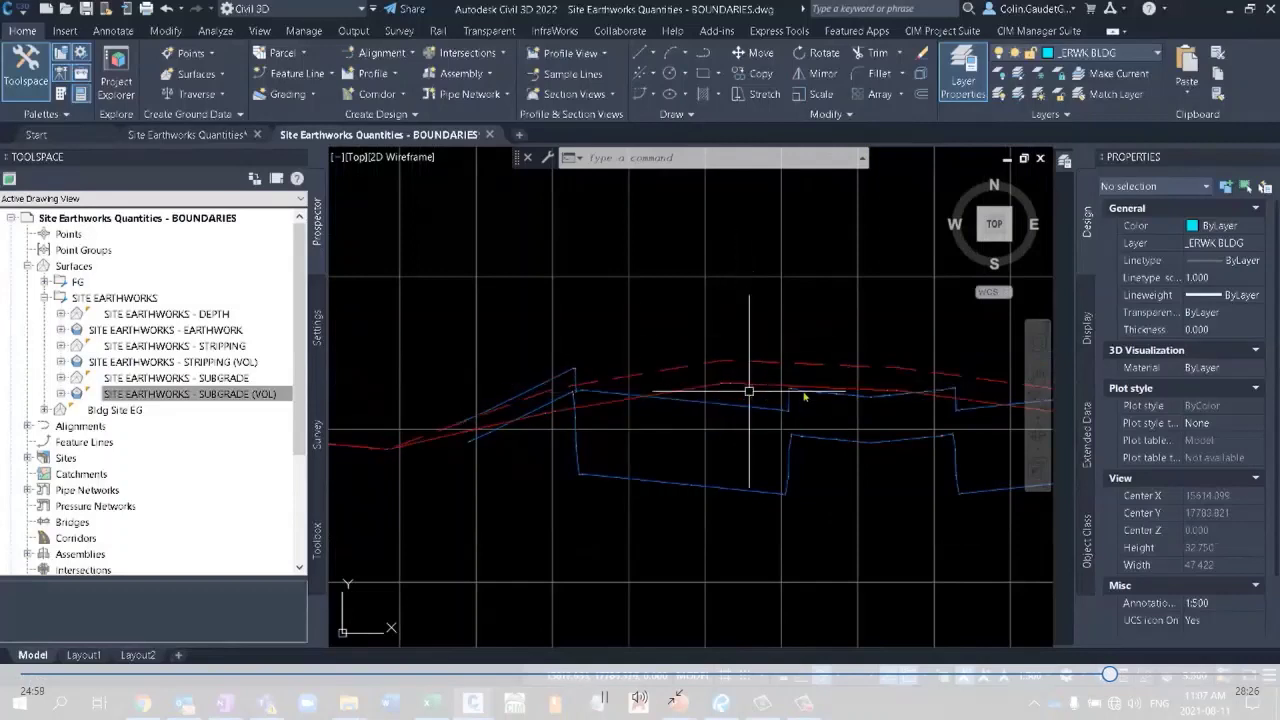
{"action": "middle_click_drag", "start_coordinate": [826, 389], "coordinate": [571, 380]}
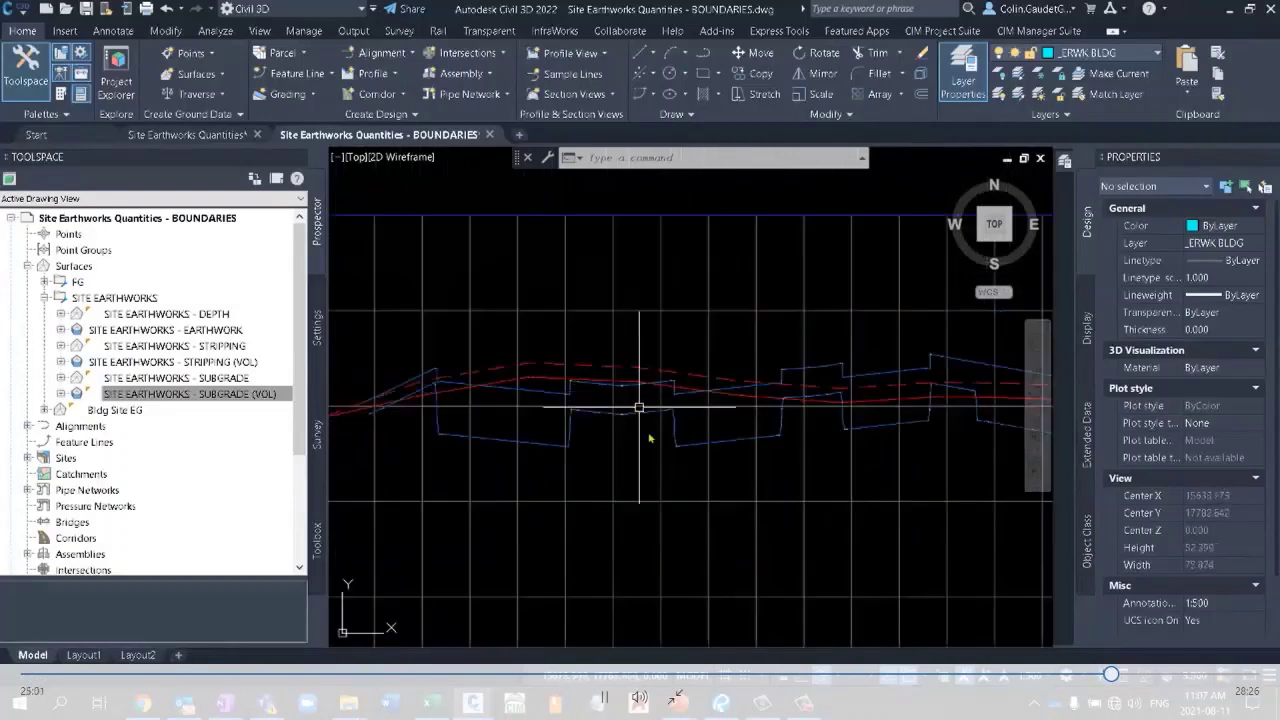
{"action": "scroll", "coordinate": [511, 393], "scroll_direction": "down", "scroll_amount": 2}
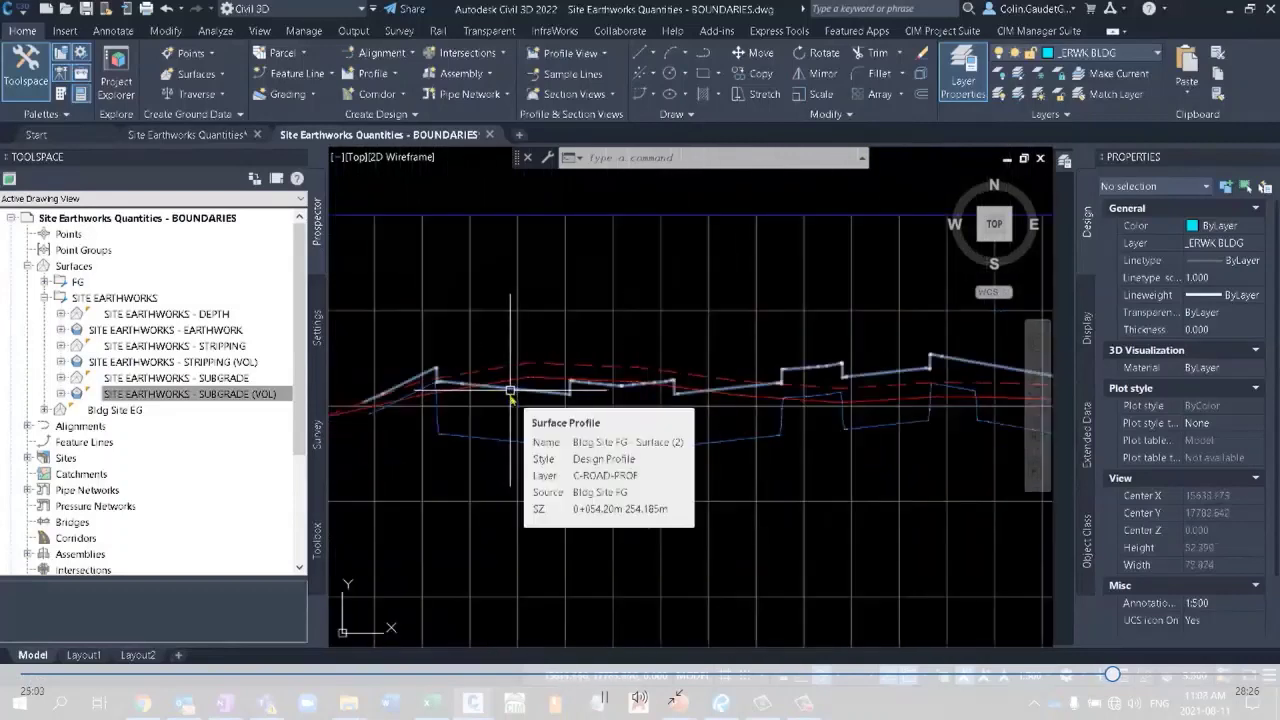
Select the SITE EARTHWORKS - SUBGRADE profile to trace its full run along the alignment, and clear the selection.
{"action": "left_click", "coordinate": [535, 443]}
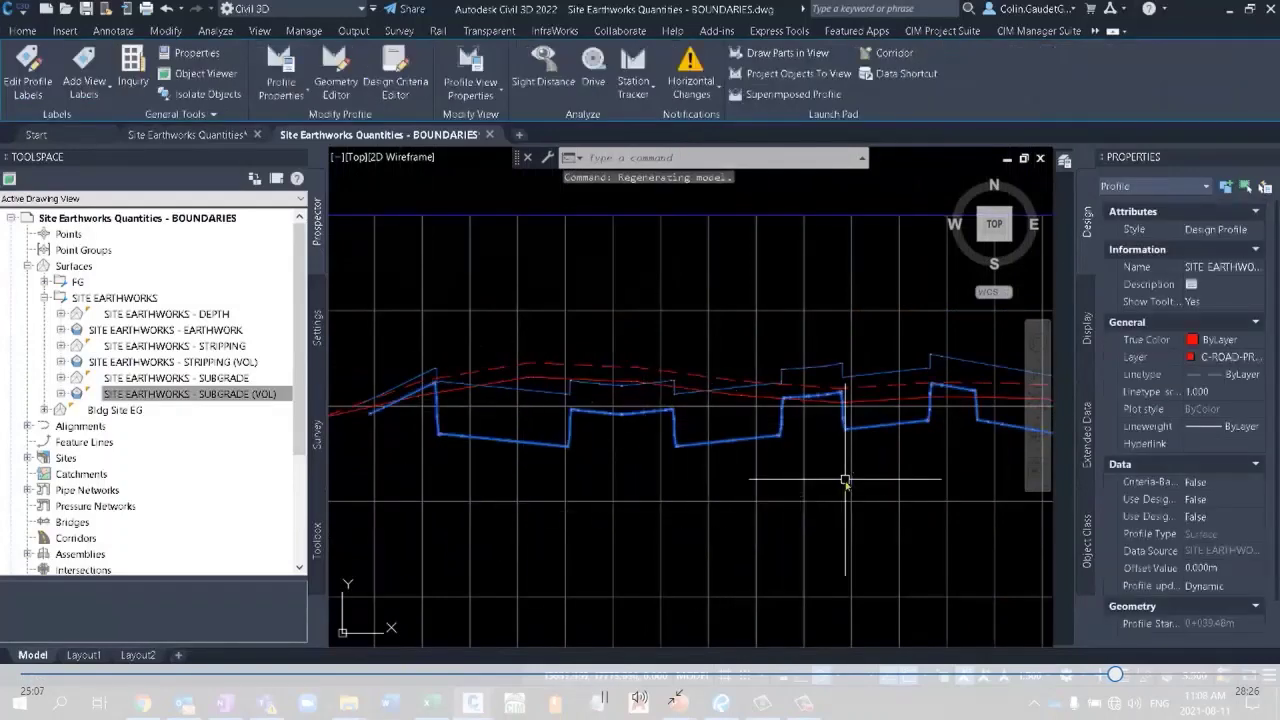
{"action": "middle_click_drag", "start_coordinate": [898, 472], "coordinate": [663, 486]}
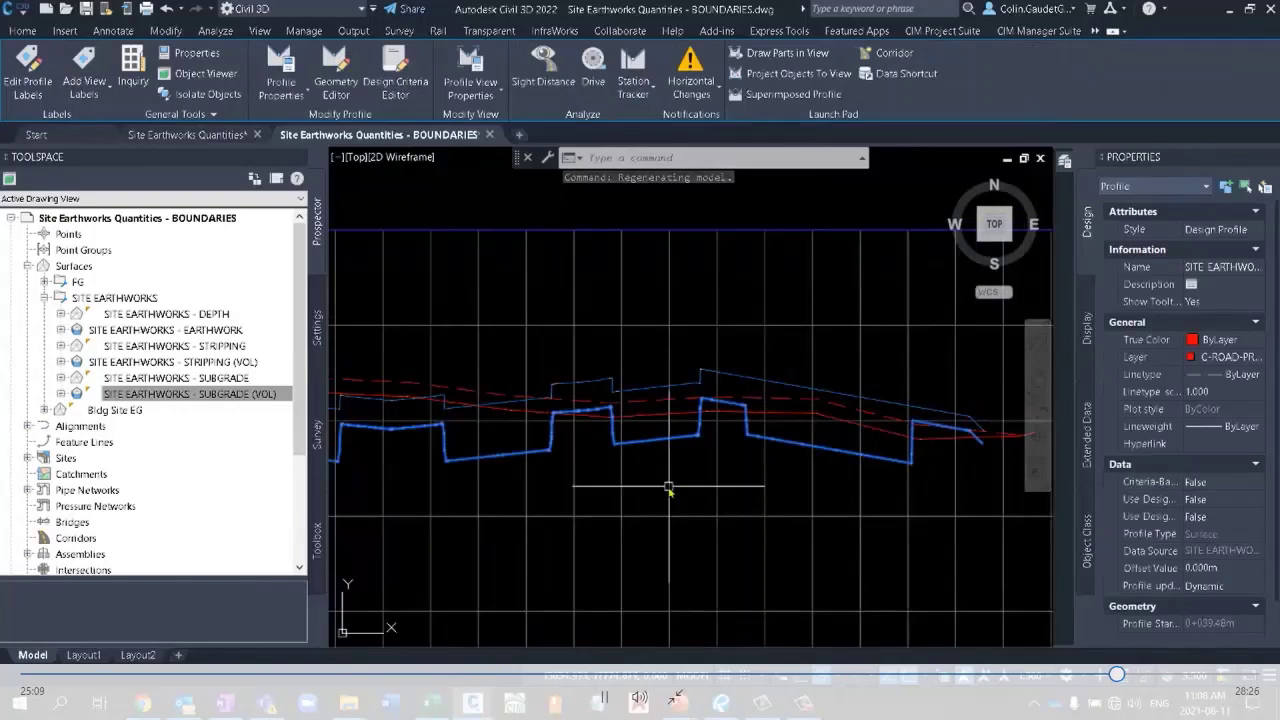
{"action": "mouse_move", "coordinate": [668, 488]}
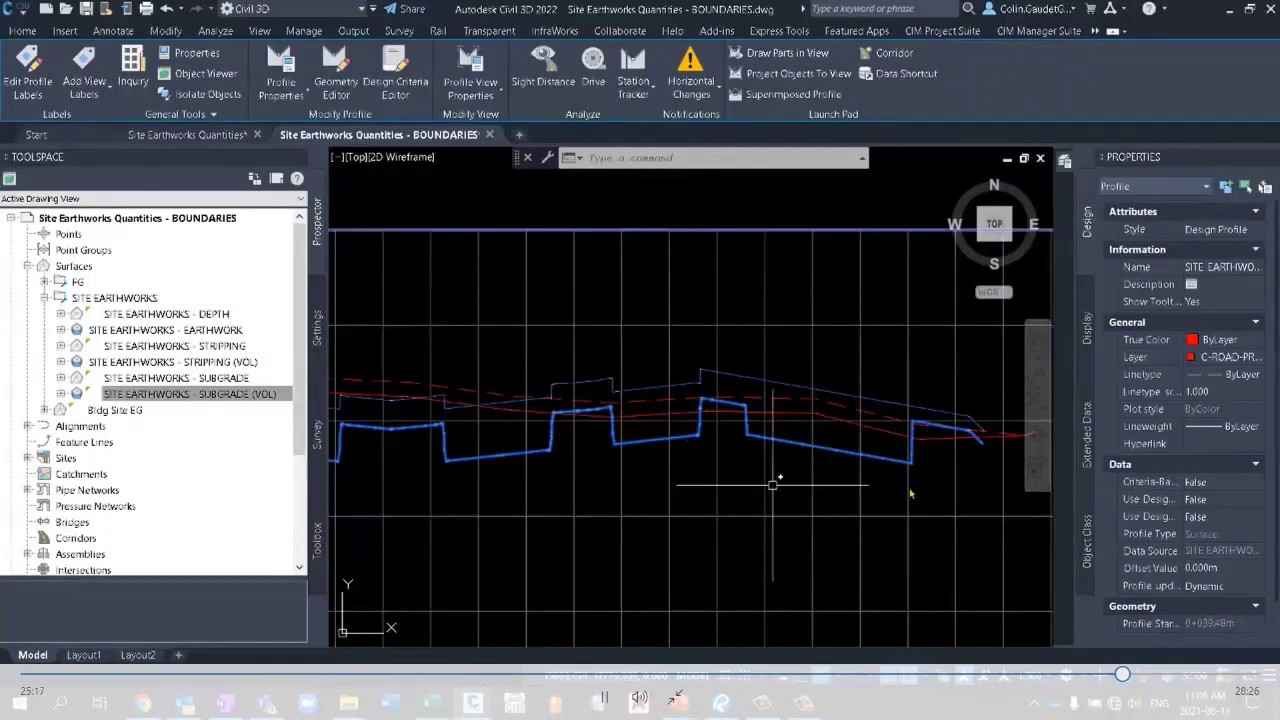
{"action": "scroll", "coordinate": [868, 485], "scroll_direction": "down", "scroll_amount": 5}
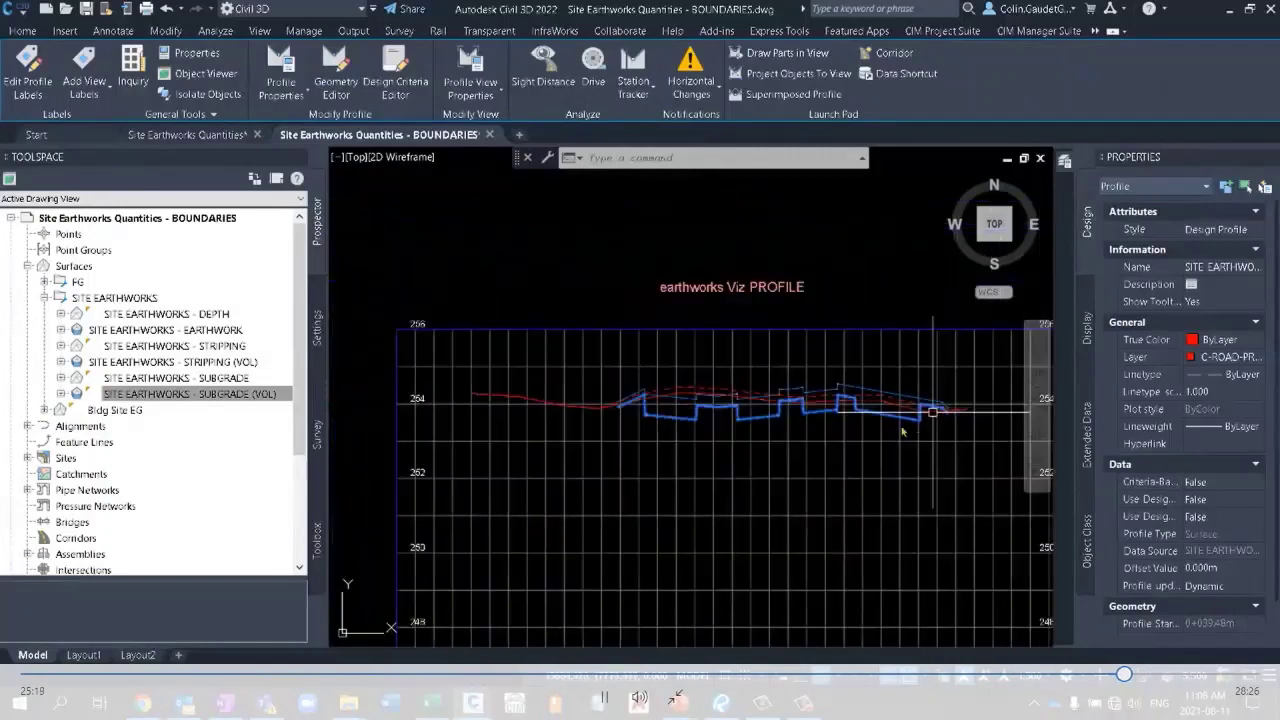
{"action": "key", "text": "Escape"}
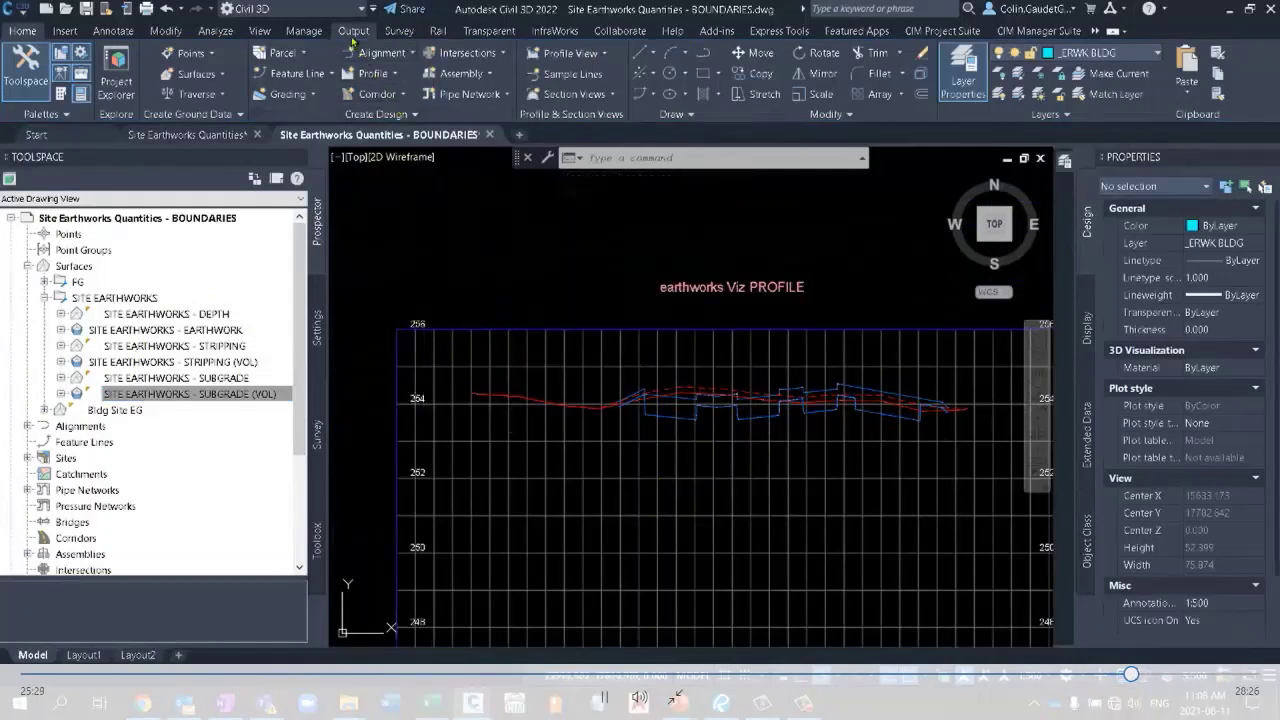
Open the Volumes Dashboard, move it below the profile lines to look it over, and close it.
{"action": "left_click", "coordinate": [213, 33]}
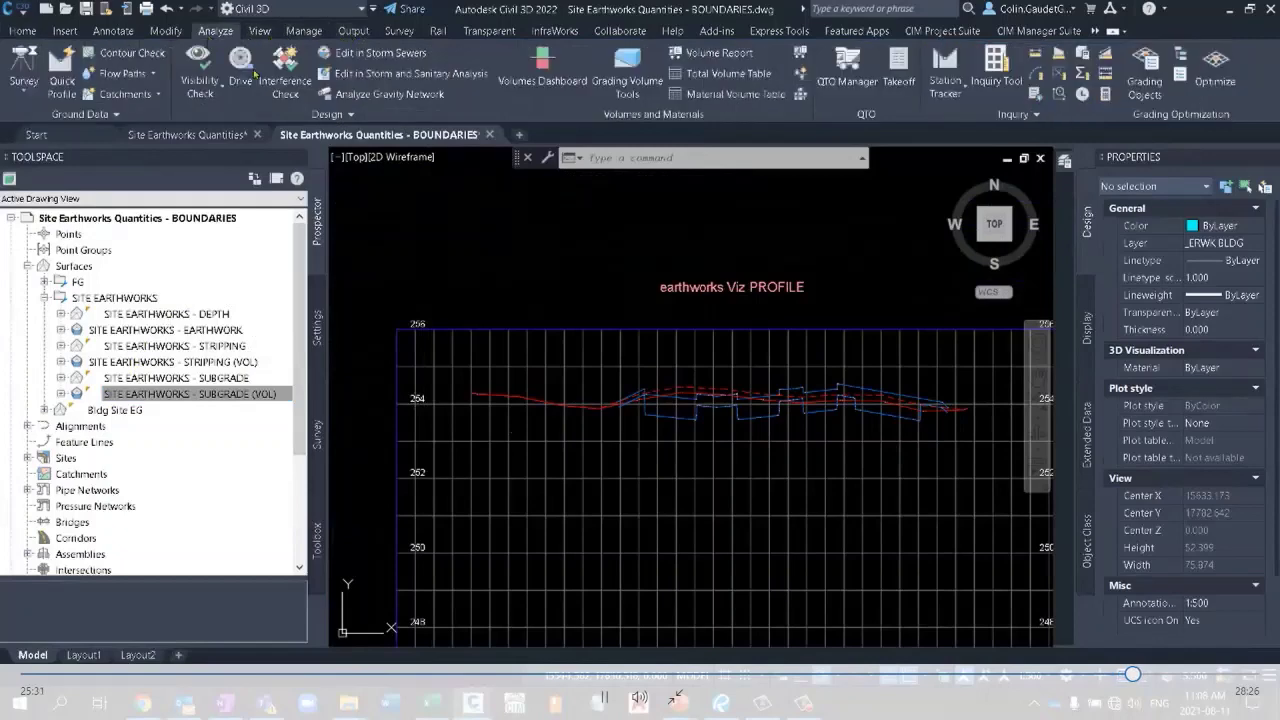
{"action": "left_click", "coordinate": [559, 80]}
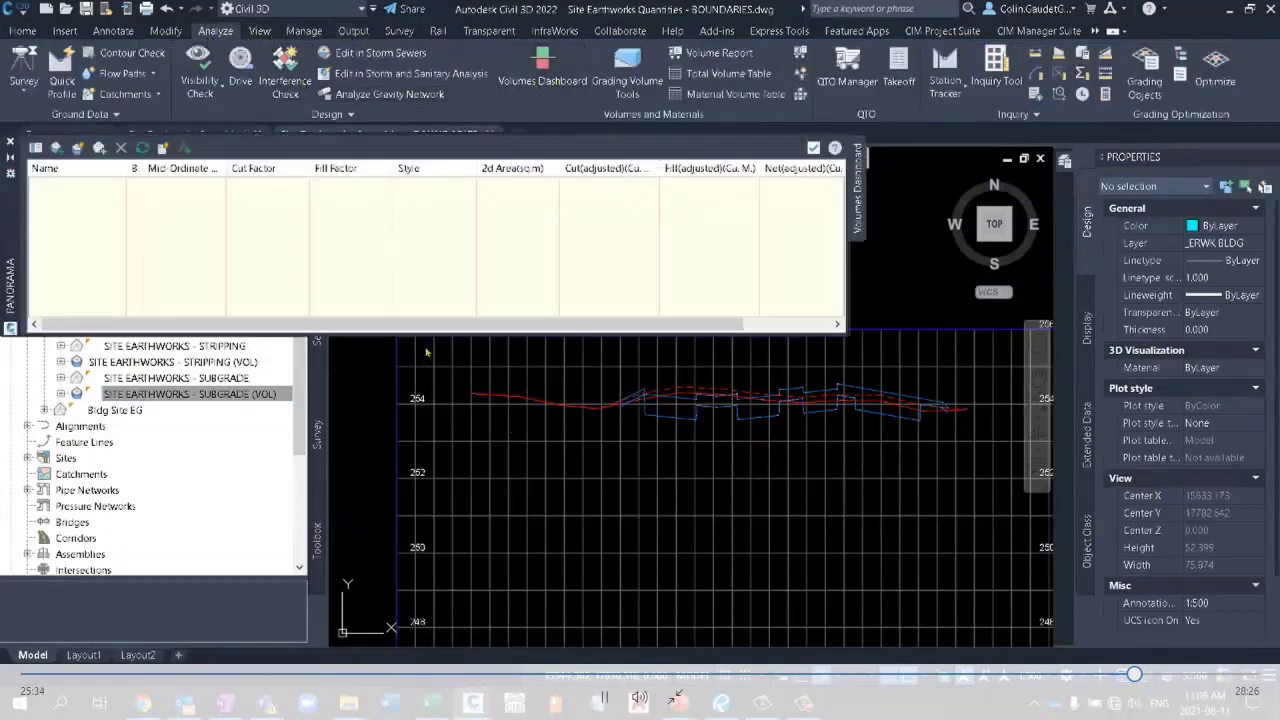
{"action": "mouse_move", "coordinate": [30, 263]}
{"action": "left_mouse_down"}
{"action": "mouse_move", "coordinate": [345, 455]}
{"action": "mouse_move", "coordinate": [375, 620]}
{"action": "mouse_move", "coordinate": [375, 571]}
{"action": "left_mouse_up"}
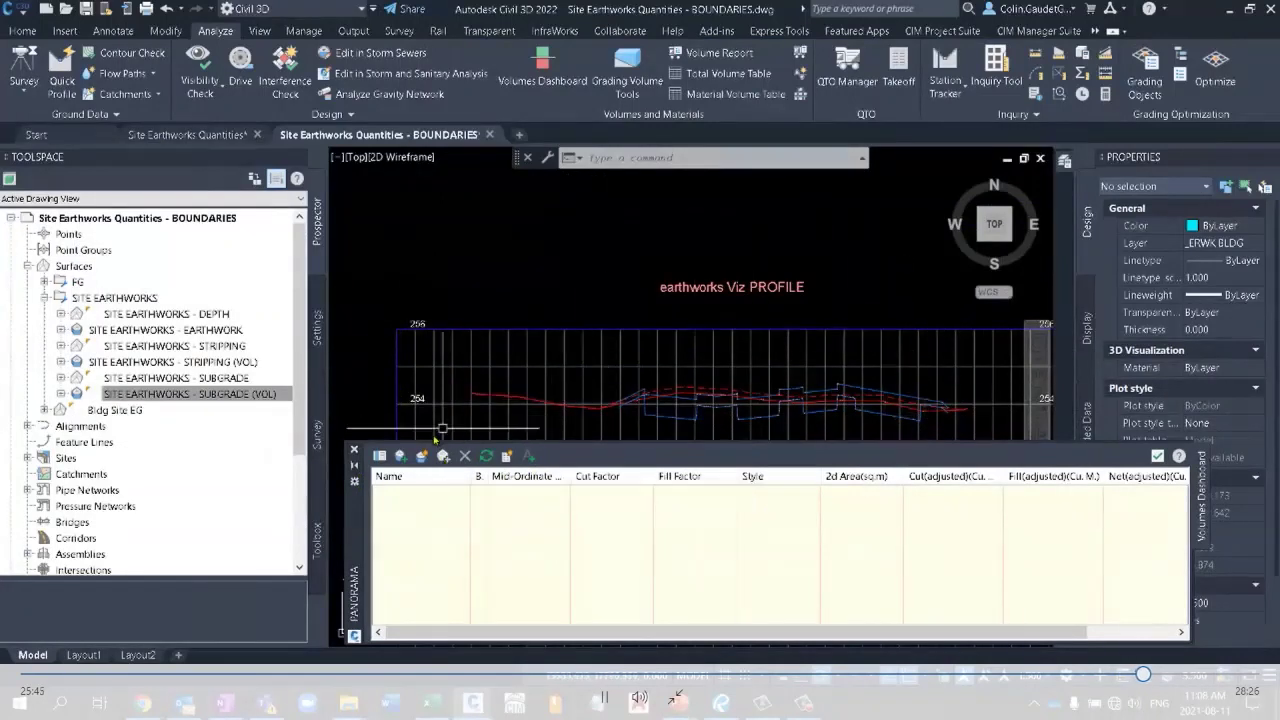
{"action": "left_click", "coordinate": [354, 455]}
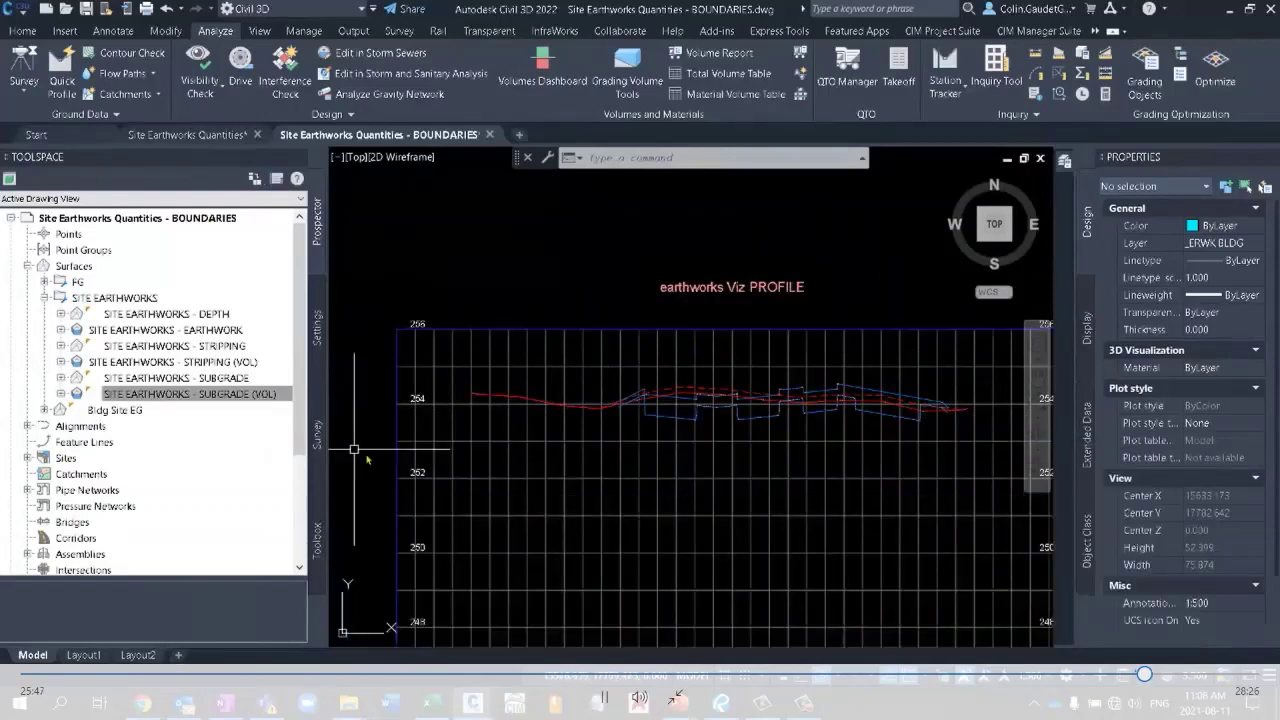
Locate the earthwork quantities table between the site plan and the profile view, and select it.
{"action": "scroll", "coordinate": [677, 405], "scroll_direction": "down", "scroll_amount": 5}
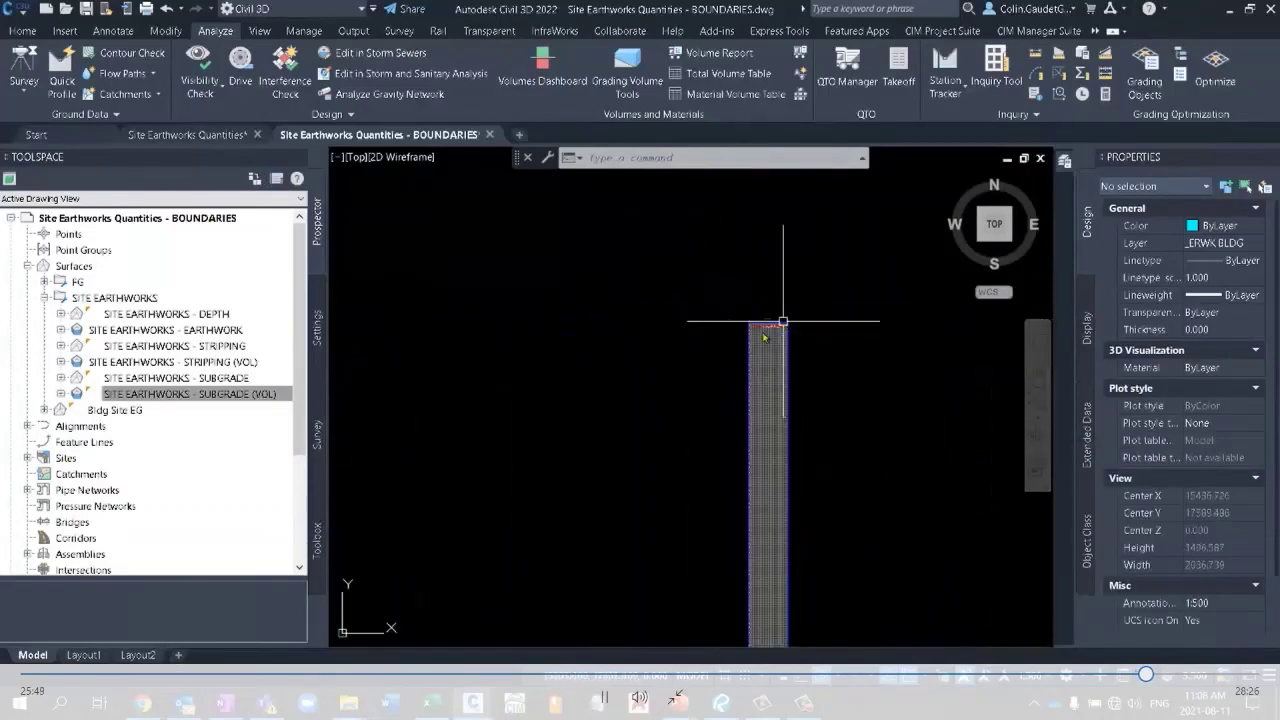
{"action": "scroll", "coordinate": [726, 522], "scroll_direction": "up", "scroll_amount": 15}
{"action": "scroll", "coordinate": [829, 510], "scroll_direction": "up", "scroll_amount": 8}
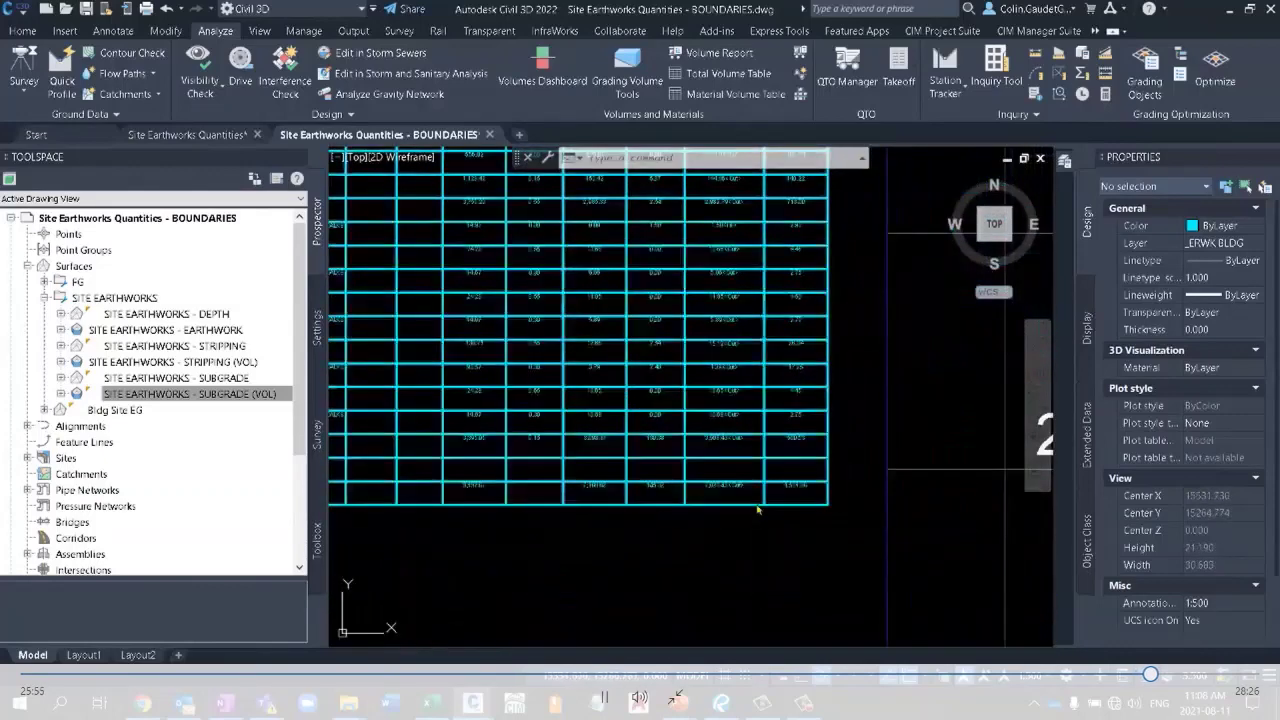
{"action": "left_click", "coordinate": [757, 510]}
{"action": "scroll", "coordinate": [820, 507], "scroll_direction": "down", "scroll_amount": 5}
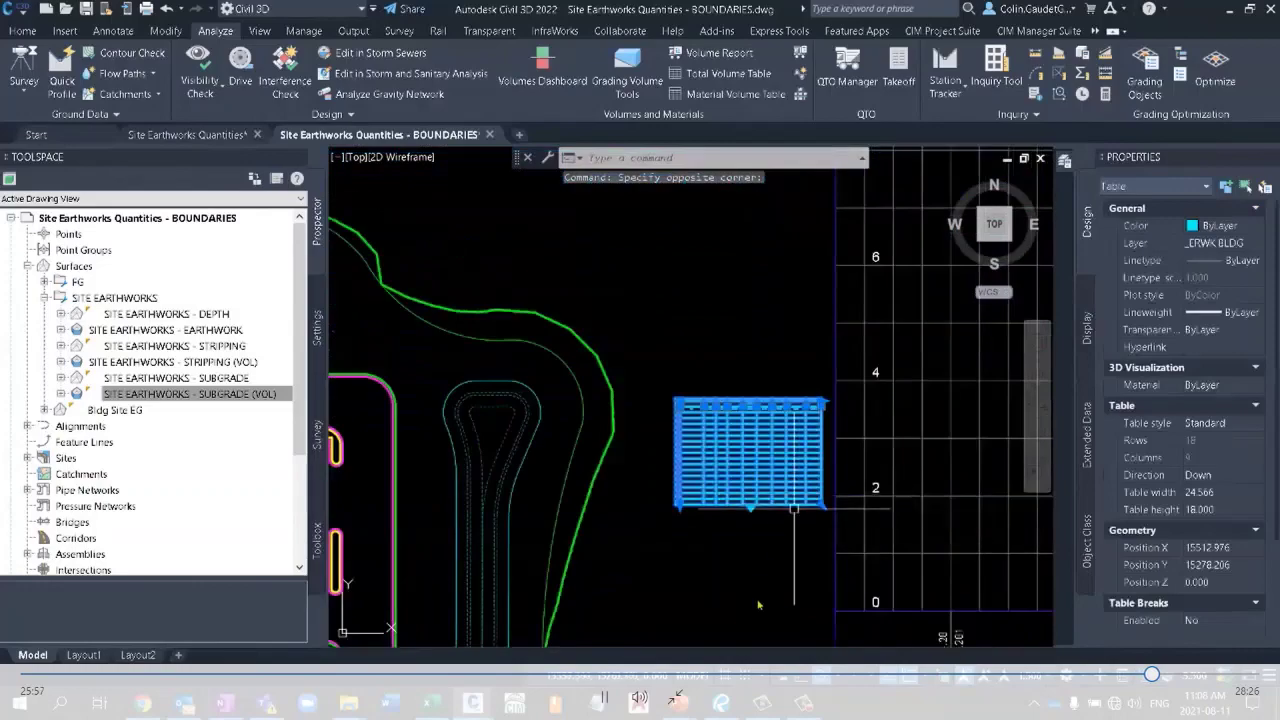
Switch to the PowerPoint slide show with the Earthwork Processor Workflow slide.
{"action": "mouse_move", "coordinate": [677, 700]}
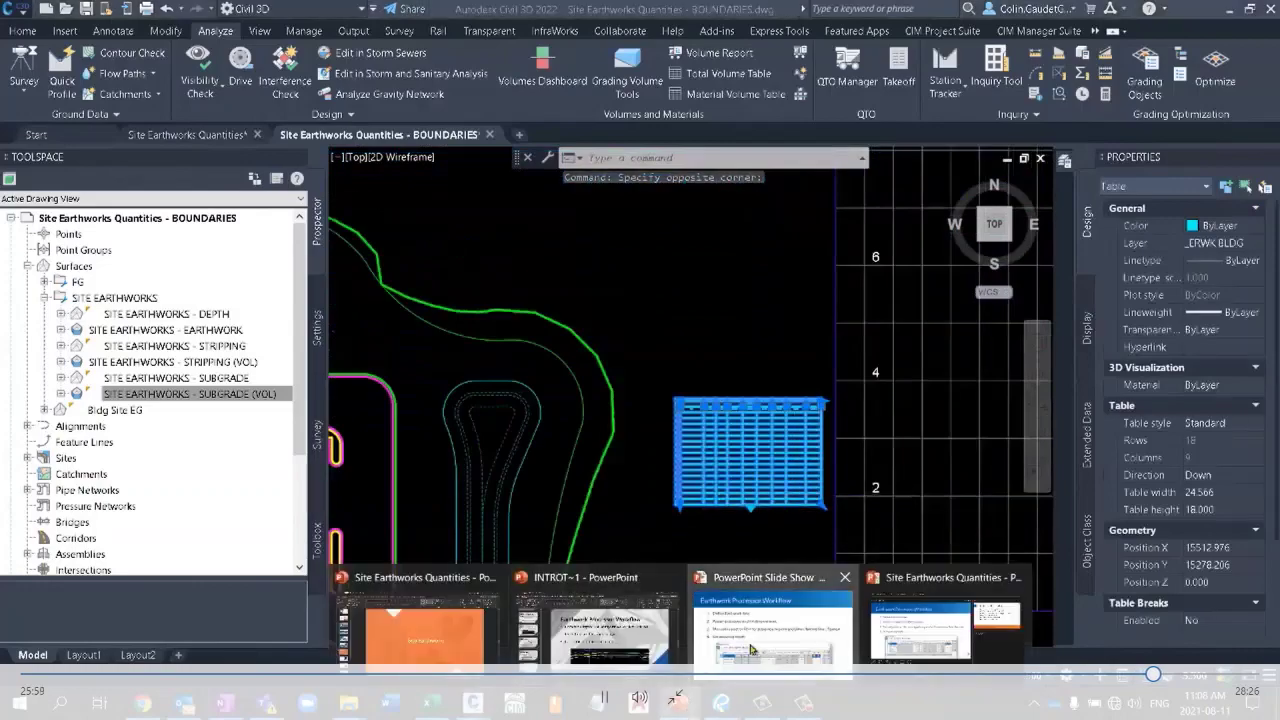